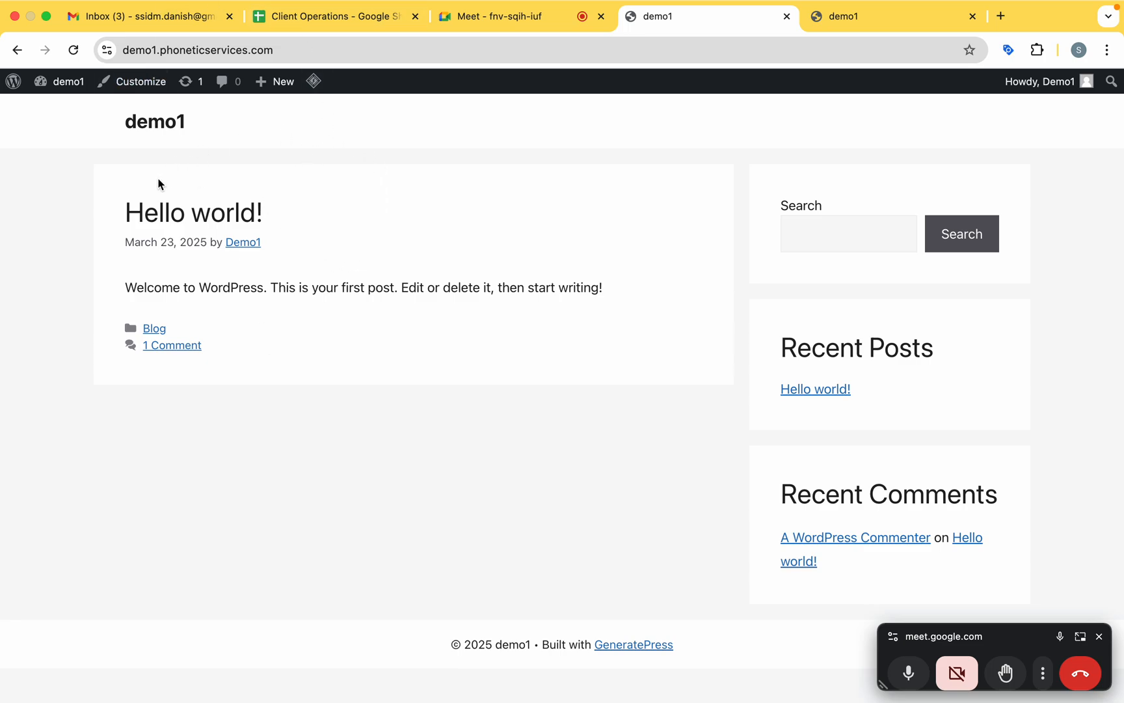
Search Google for "google tag manager" in a new browser tab.
{"action": "left_click_drag", "start_coordinate": [115, 210], "coordinate": [279, 216]}
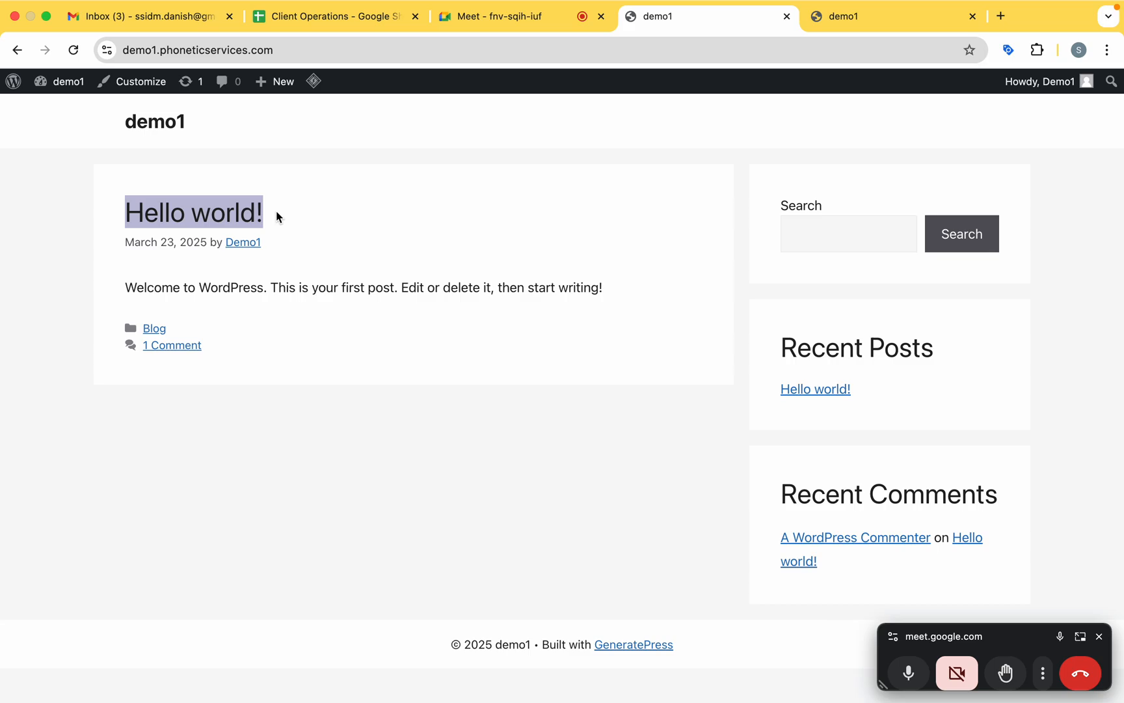
{"action": "left_click", "coordinate": [1001, 17]}
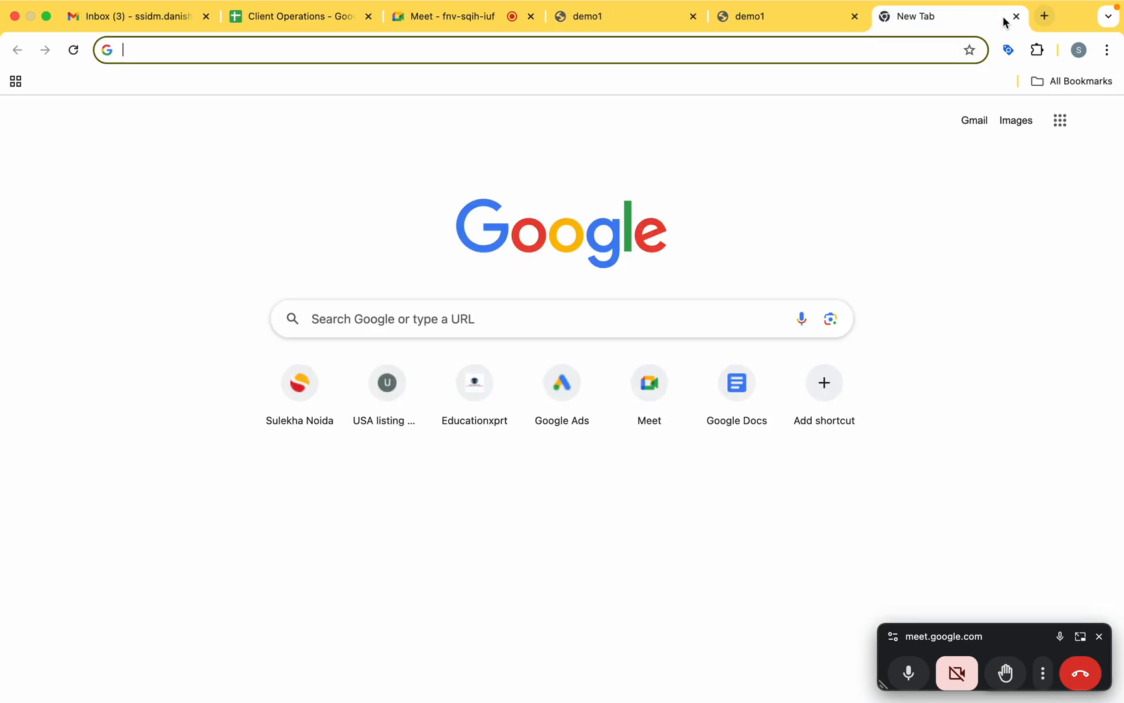
{"action": "type", "text": "google "}
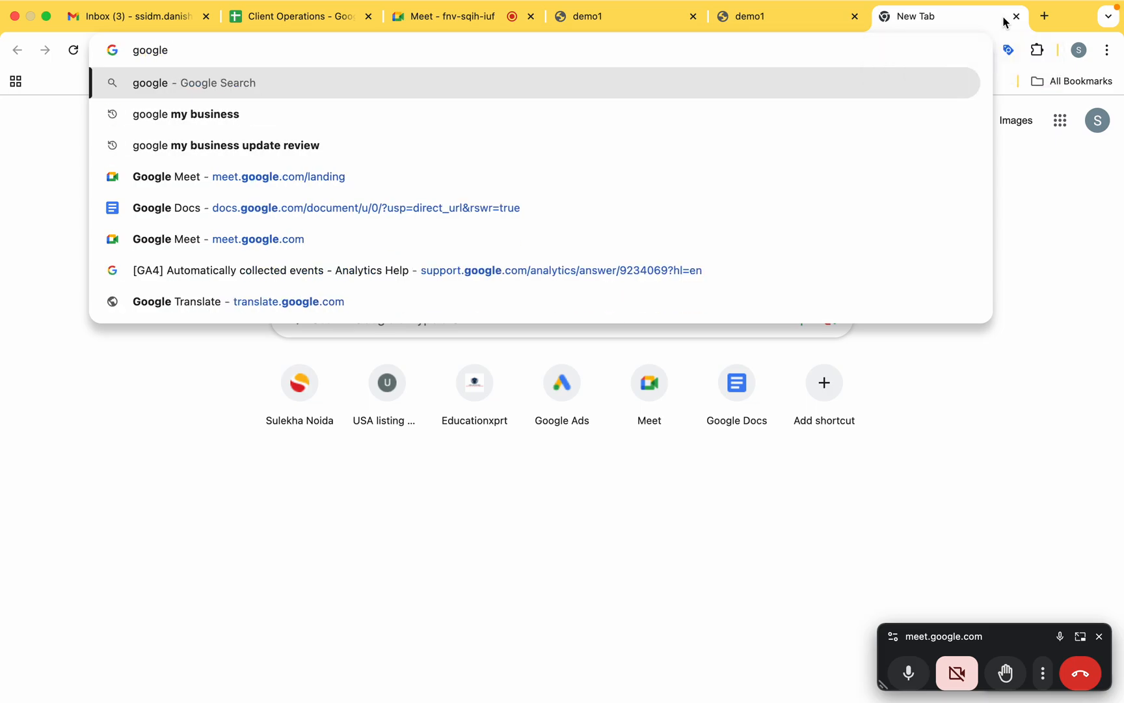
{"action": "type", "text": "tag"}
{"action": "key", "text": "Return"}
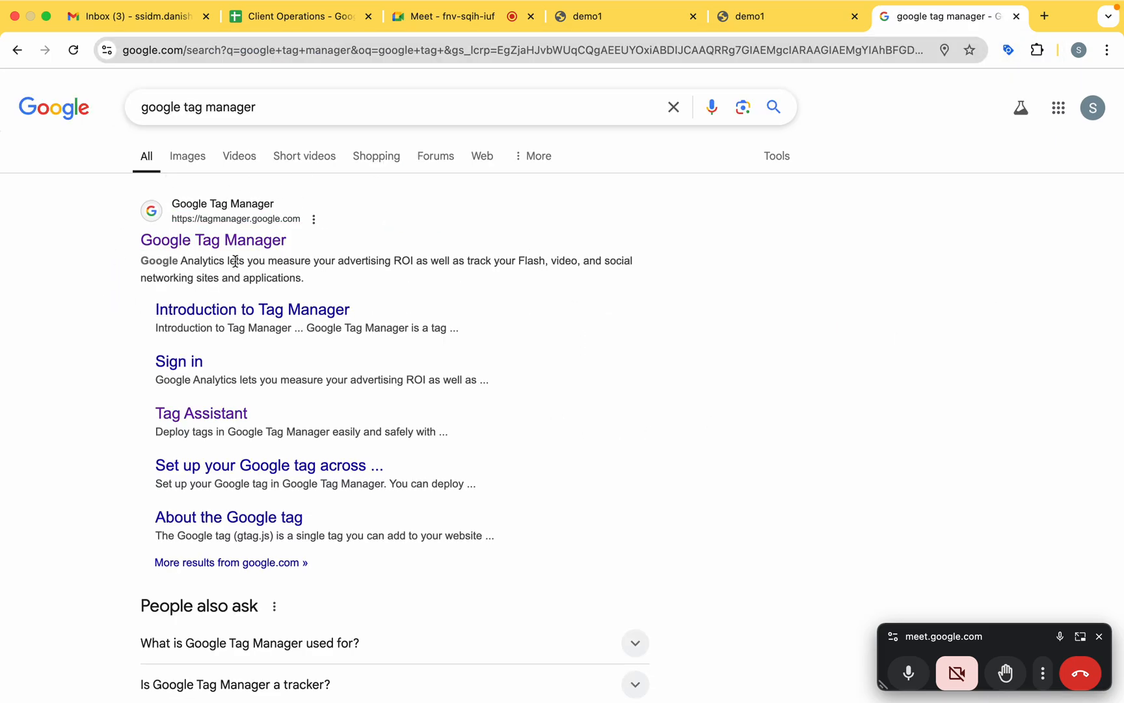
Switch to the Google Meet call and present the entire screen to the participants.
{"action": "left_click", "coordinate": [453, 17]}
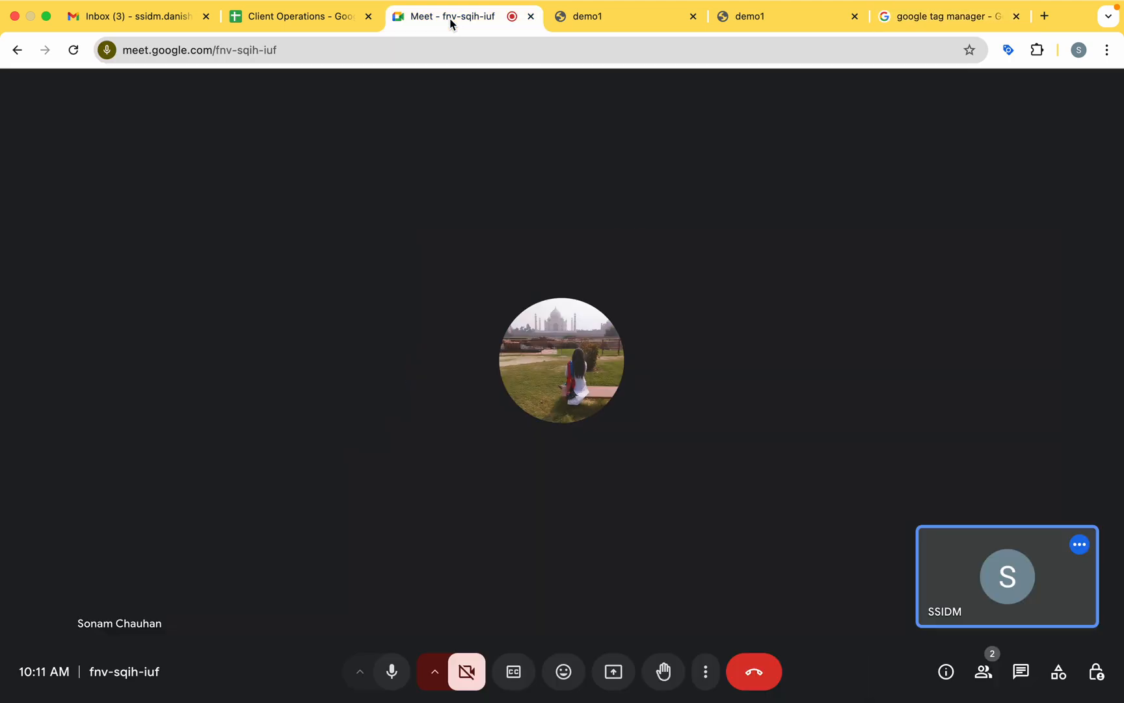
{"action": "left_click", "coordinate": [613, 671]}
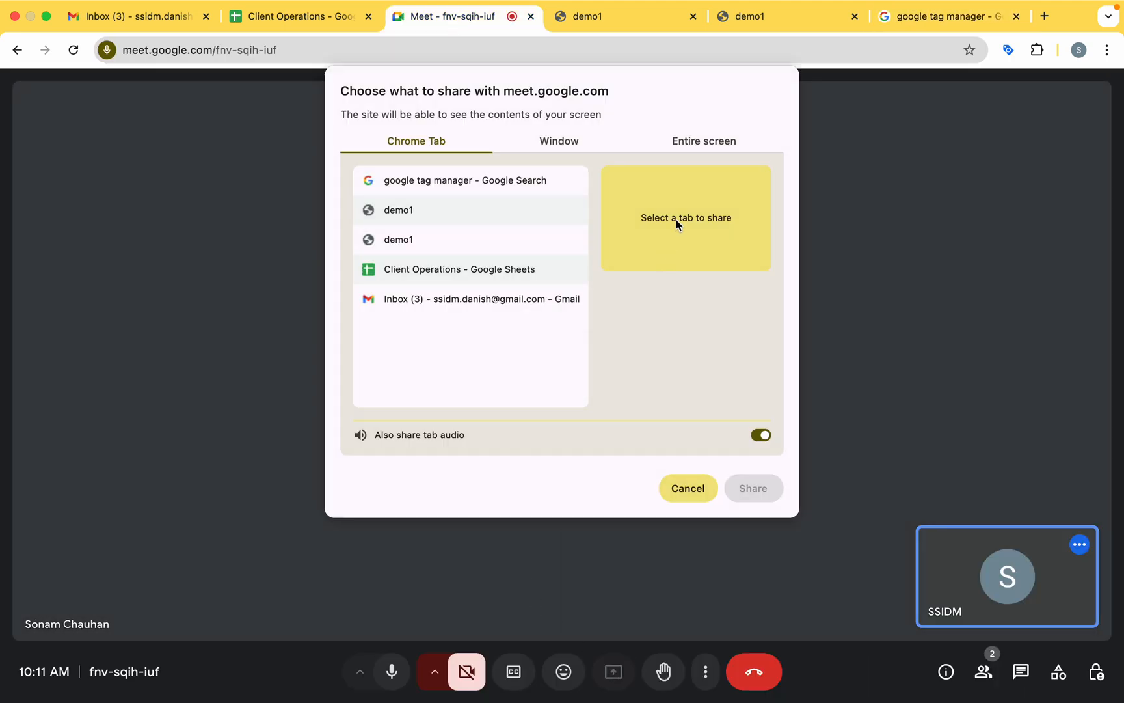
{"action": "left_click", "coordinate": [708, 140]}
{"action": "left_click", "coordinate": [456, 247]}
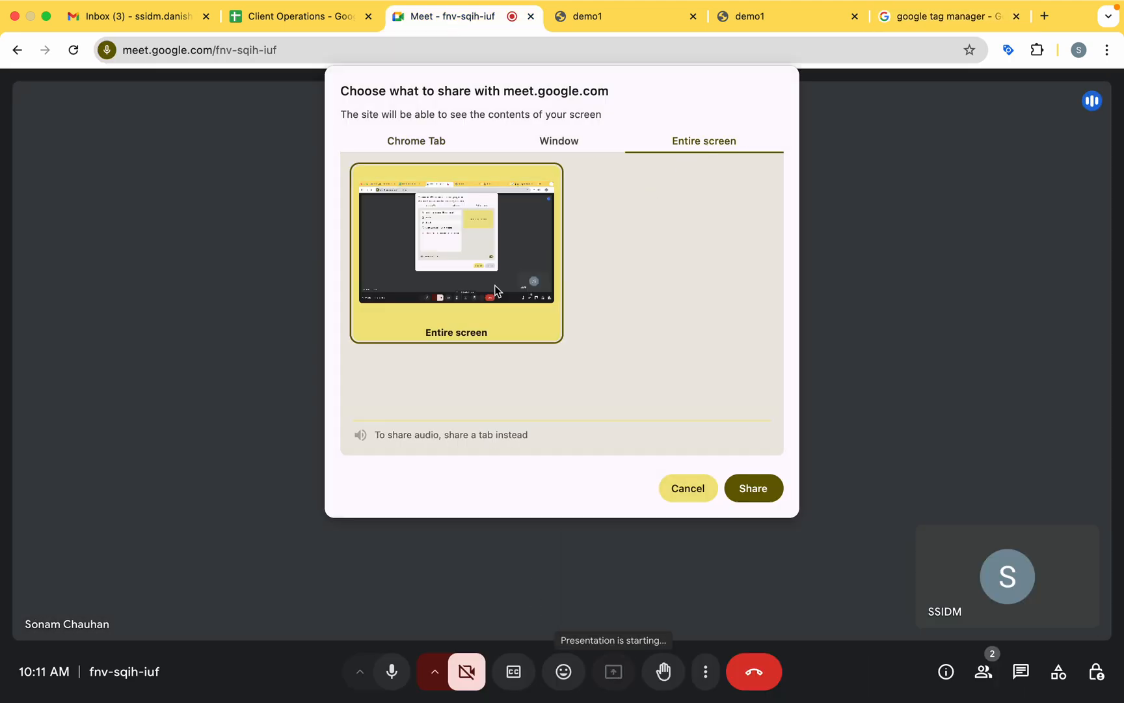
{"action": "left_click", "coordinate": [752, 488]}
{"action": "left_click", "coordinate": [709, 677]}
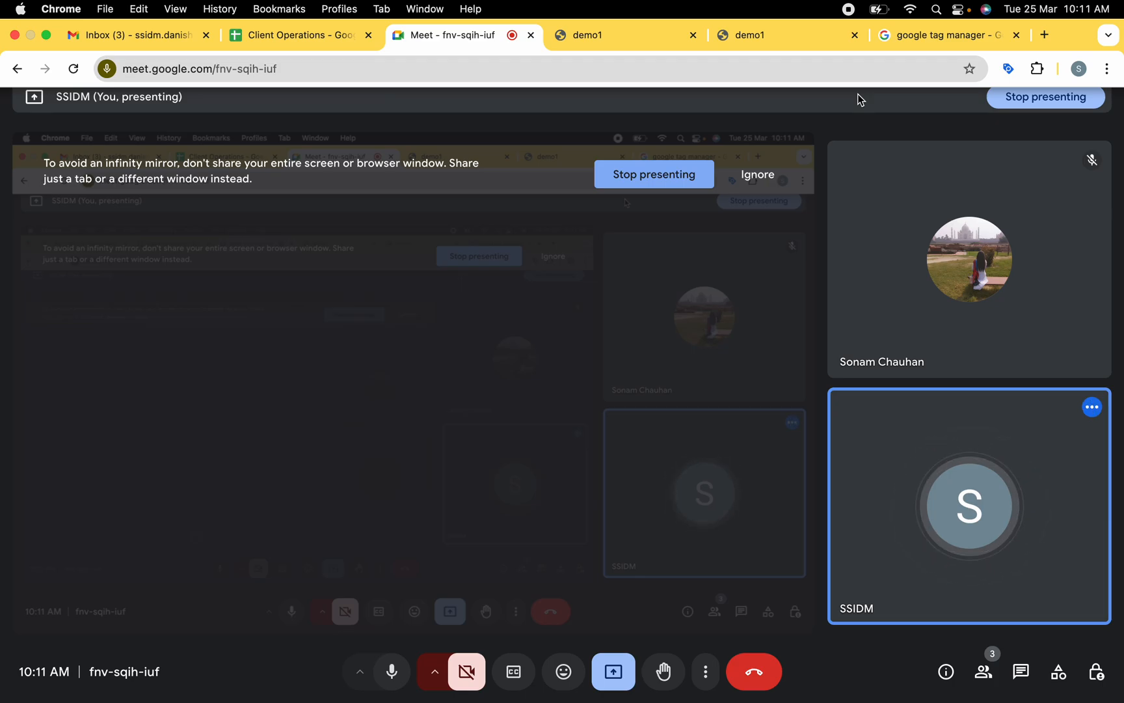
Shrink the floating Meet window over the demo1 site and open the recent post "Hello world!".
{"action": "left_click", "coordinate": [782, 46]}
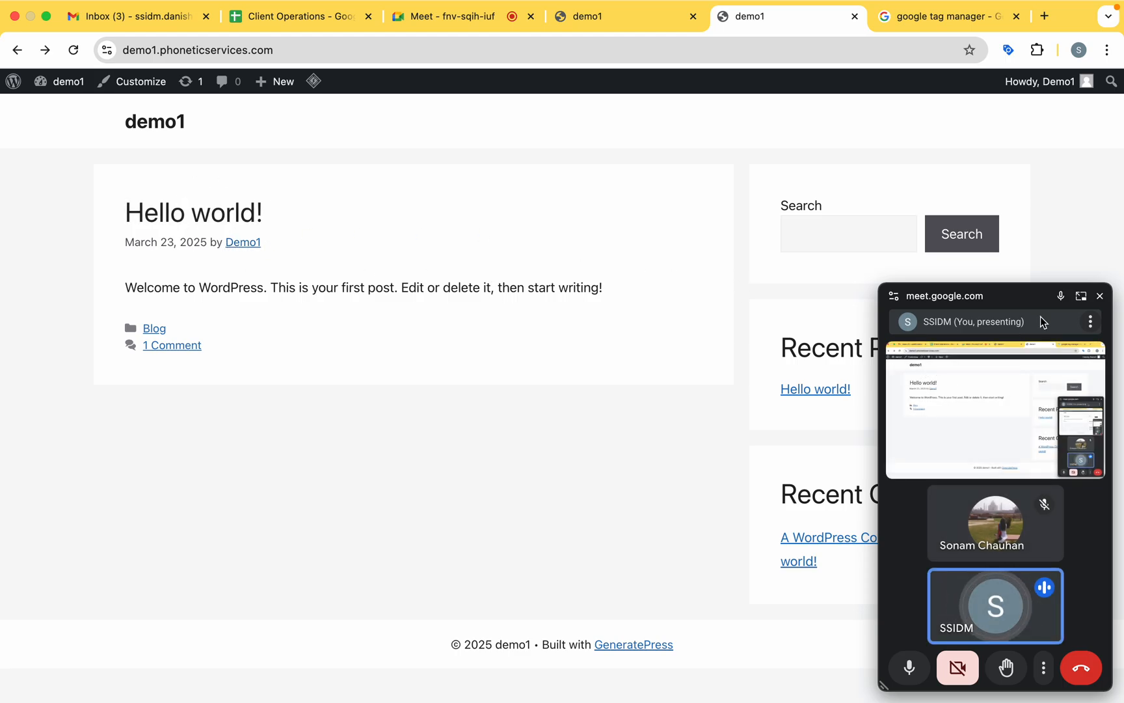
{"action": "left_click_drag", "start_coordinate": [1030, 284], "coordinate": [1029, 625]}
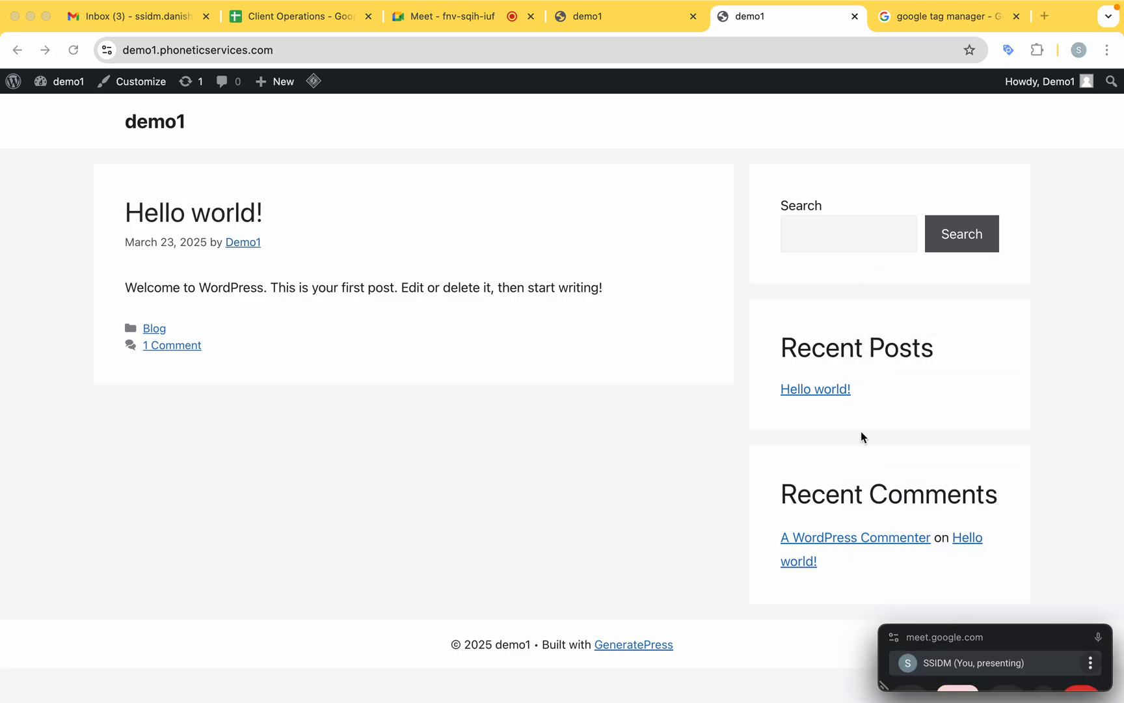
{"action": "left_click", "coordinate": [807, 390]}
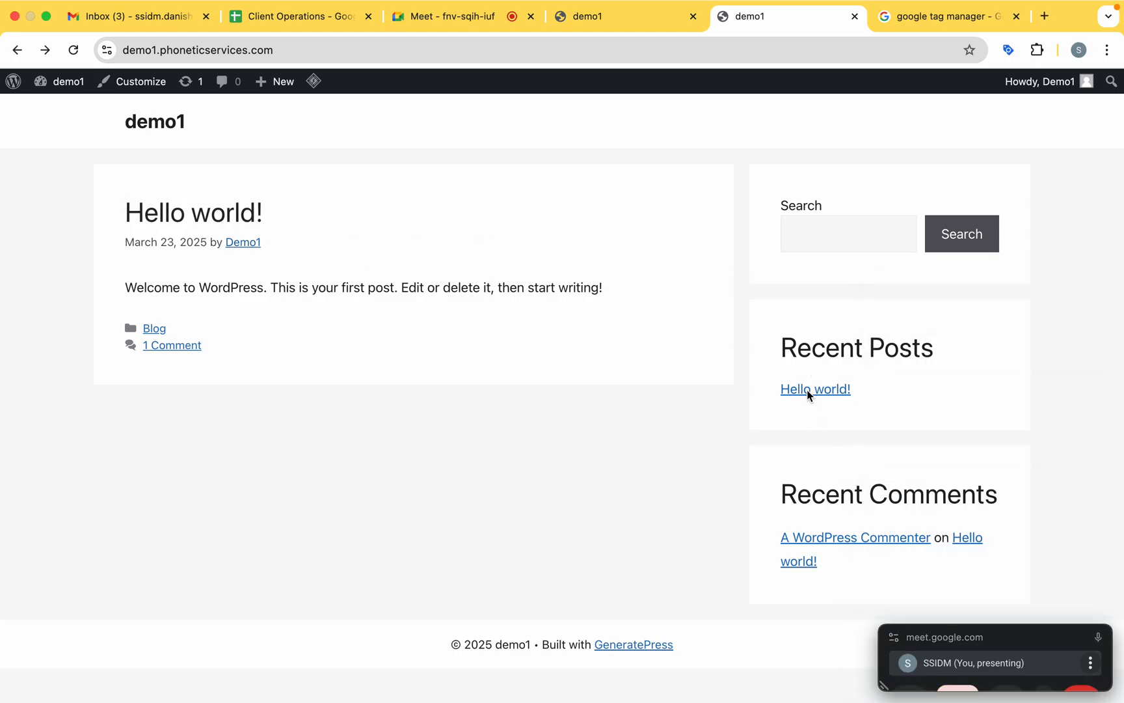
{"action": "left_click", "coordinate": [825, 393]}
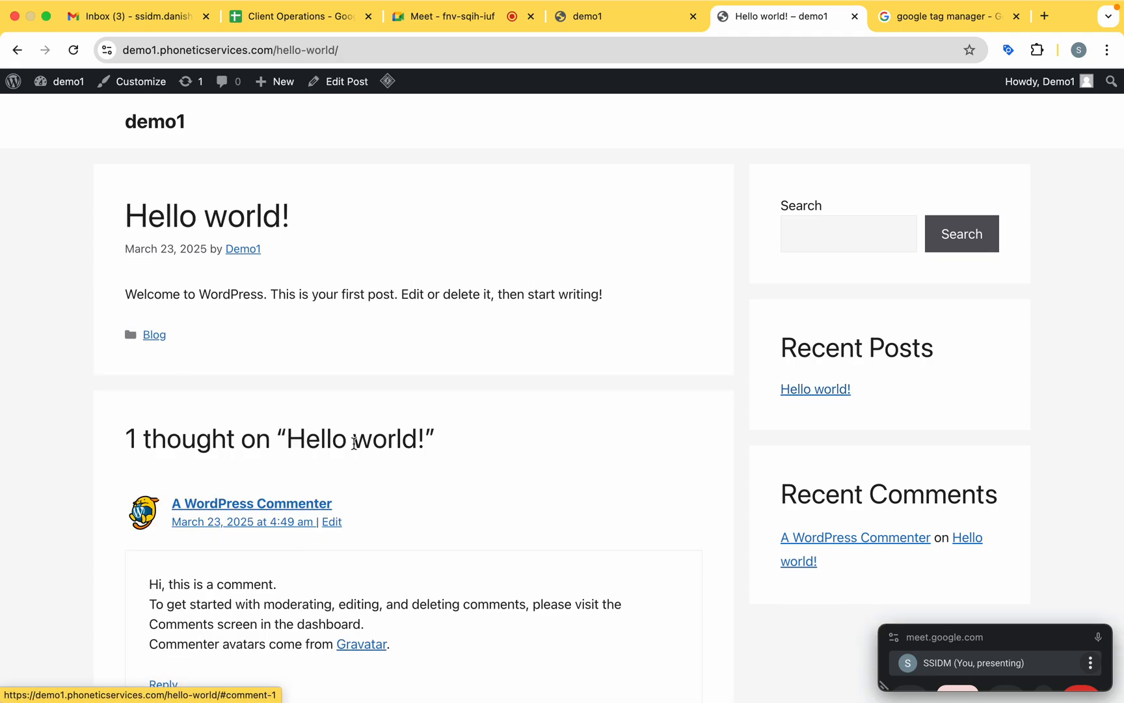
Examine the "Hello world!" post, its existing comment and the Leave a Comment form.
{"action": "scroll", "coordinate": [377, 443], "scroll_direction": "down", "scroll_amount": 5}
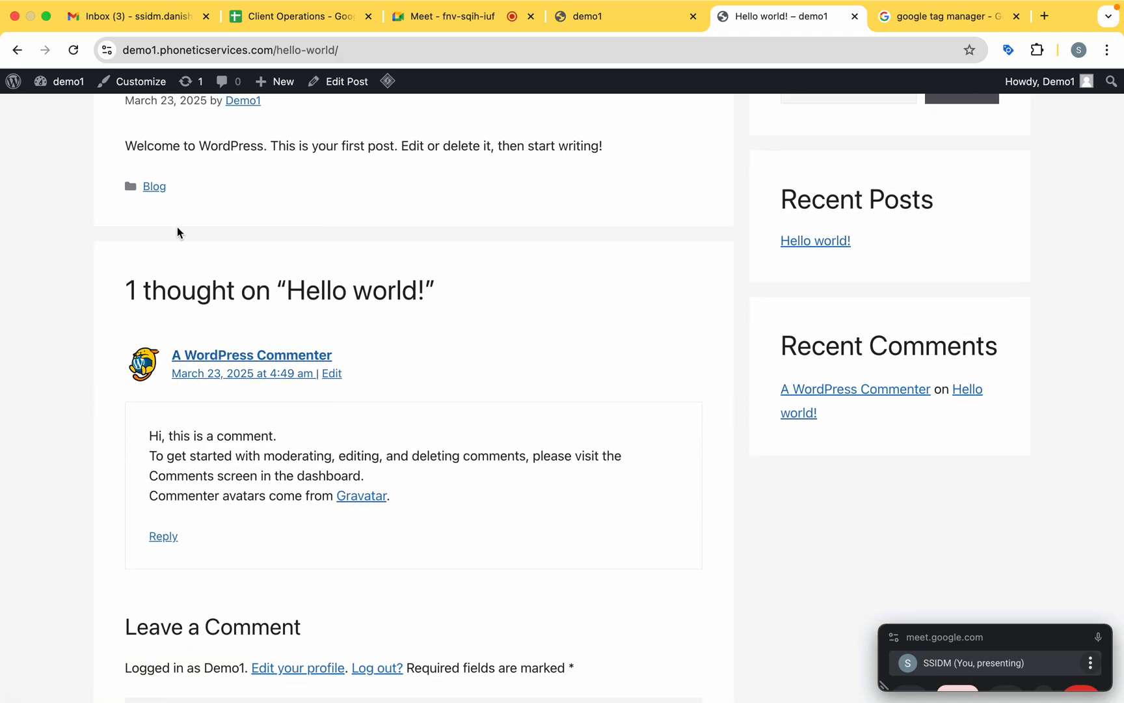
{"action": "left_click_drag", "start_coordinate": [117, 298], "coordinate": [330, 402]}
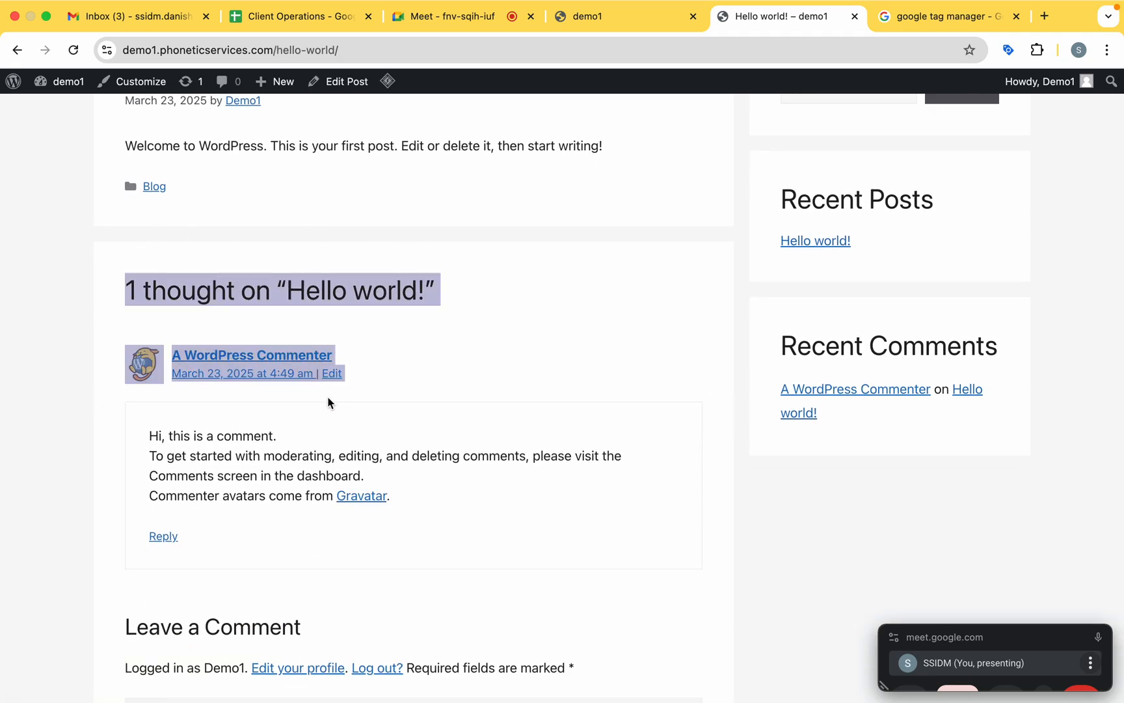
{"action": "scroll", "coordinate": [329, 403], "scroll_direction": "up", "scroll_amount": 5}
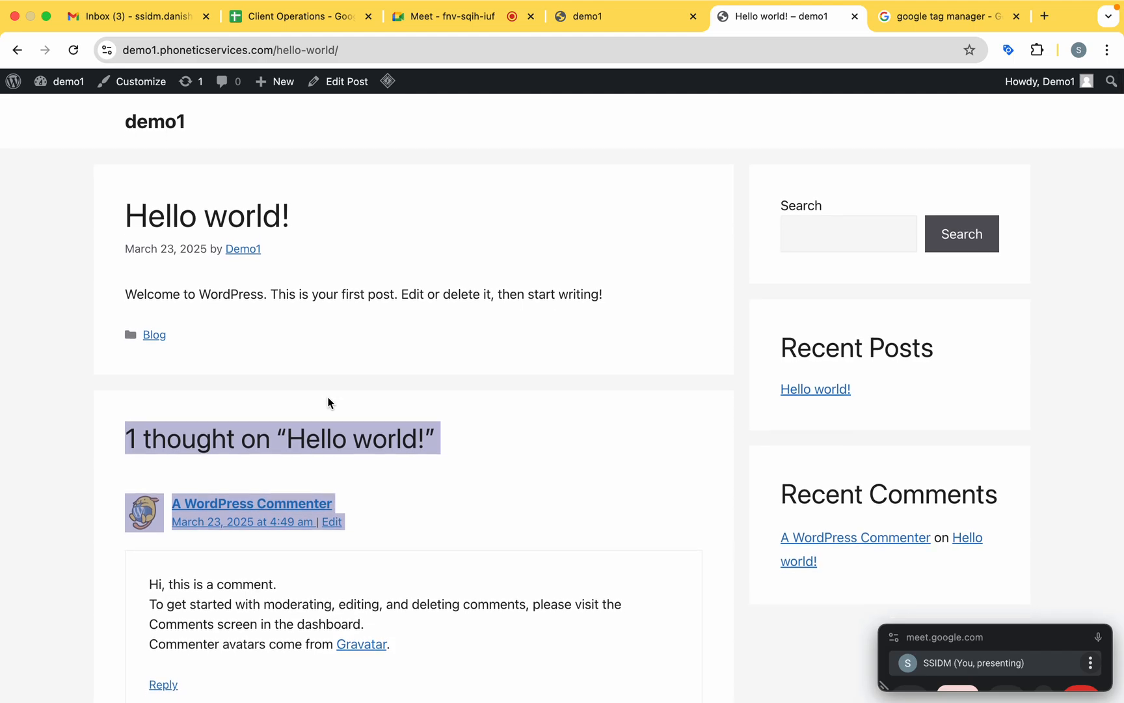
{"action": "left_click_drag", "start_coordinate": [110, 222], "coordinate": [359, 229]}
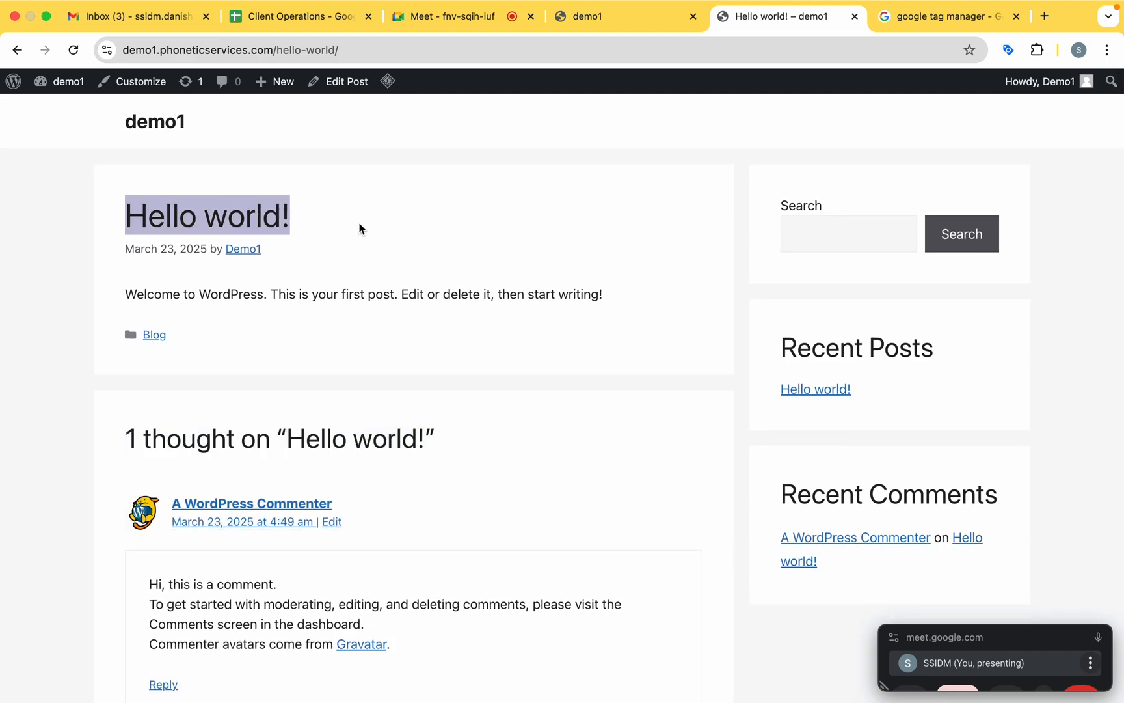
{"action": "scroll", "coordinate": [374, 173], "scroll_direction": "down", "scroll_amount": 5}
{"action": "scroll", "coordinate": [396, 314], "scroll_direction": "down", "scroll_amount": 9}
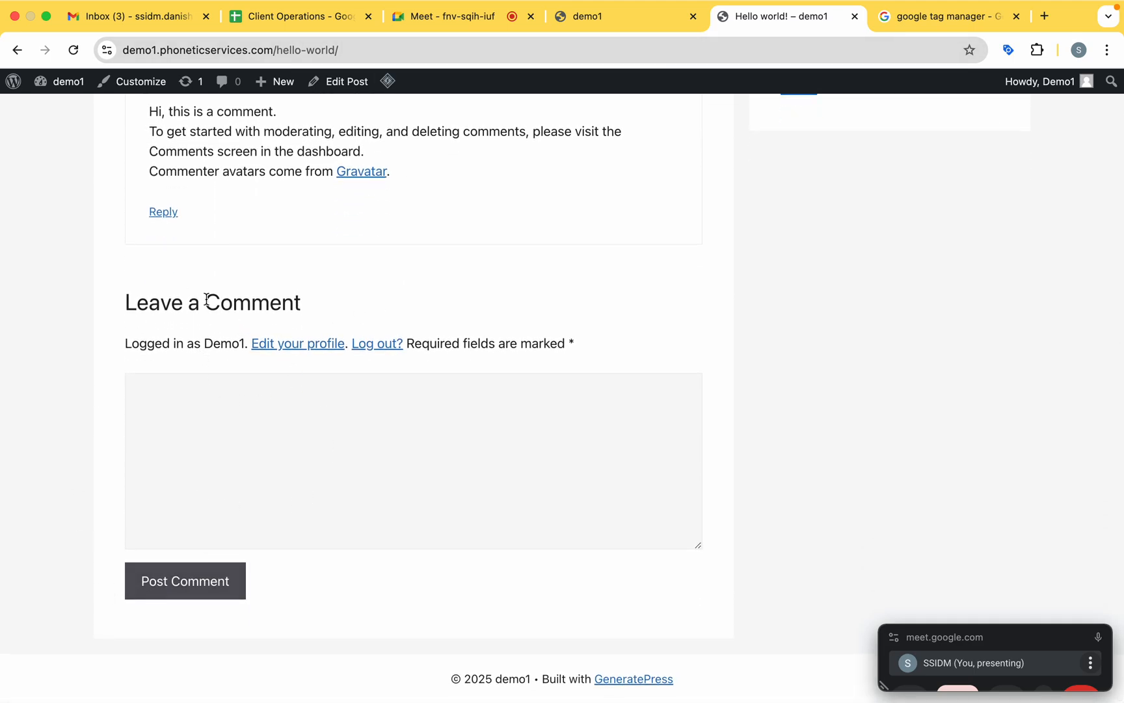
{"action": "left_click_drag", "start_coordinate": [206, 300], "coordinate": [125, 300]}
{"action": "scroll", "coordinate": [380, 281], "scroll_direction": "up", "scroll_amount": 14}
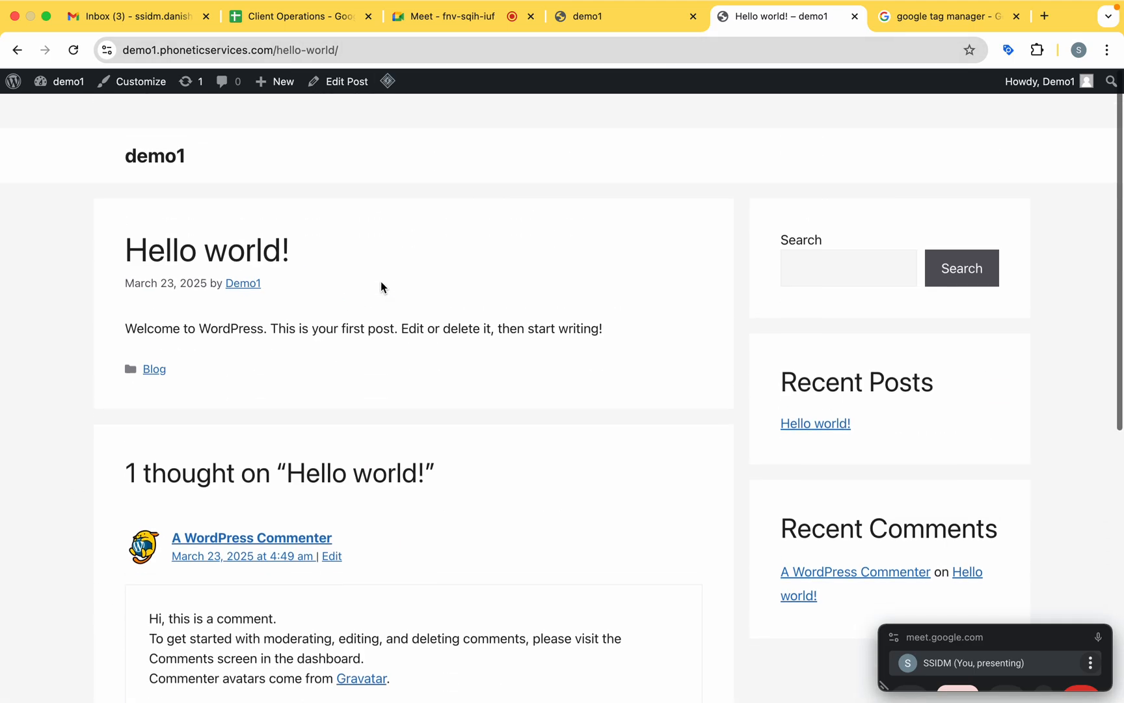
{"action": "scroll", "coordinate": [364, 291], "scroll_direction": "down", "scroll_amount": 1}
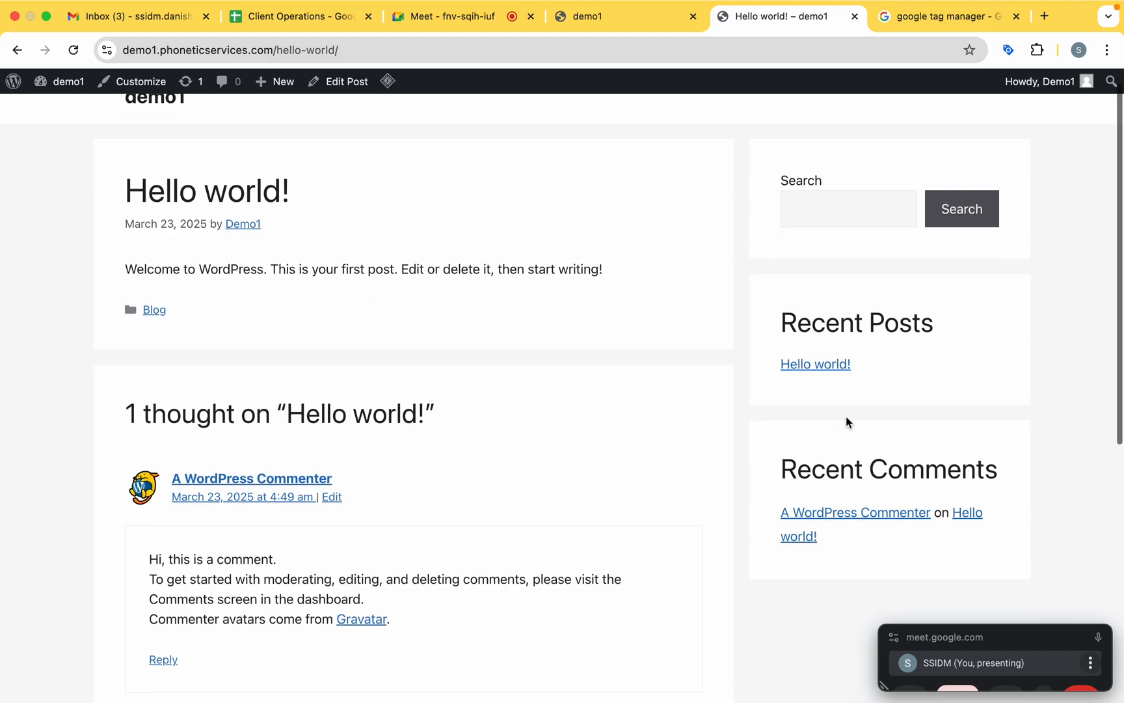
{"action": "scroll", "coordinate": [844, 380], "scroll_direction": "down", "scroll_amount": 10}
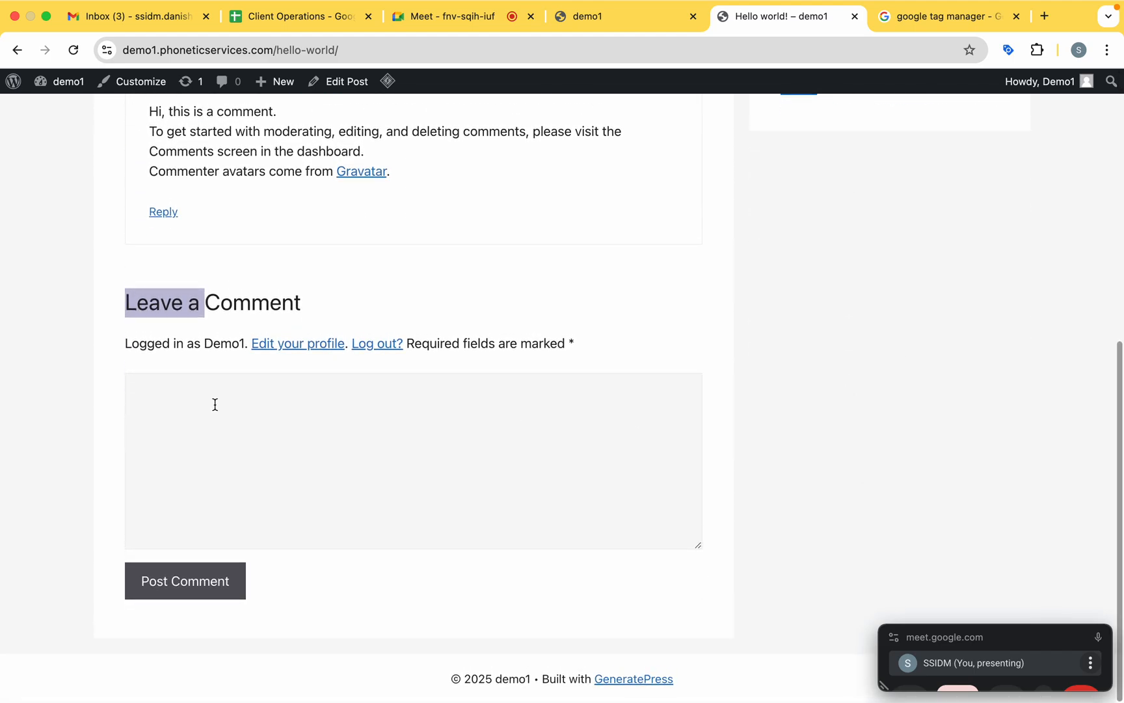
{"action": "left_click", "coordinate": [241, 445]}
{"action": "scroll", "coordinate": [309, 540], "scroll_direction": "up", "scroll_amount": 8}
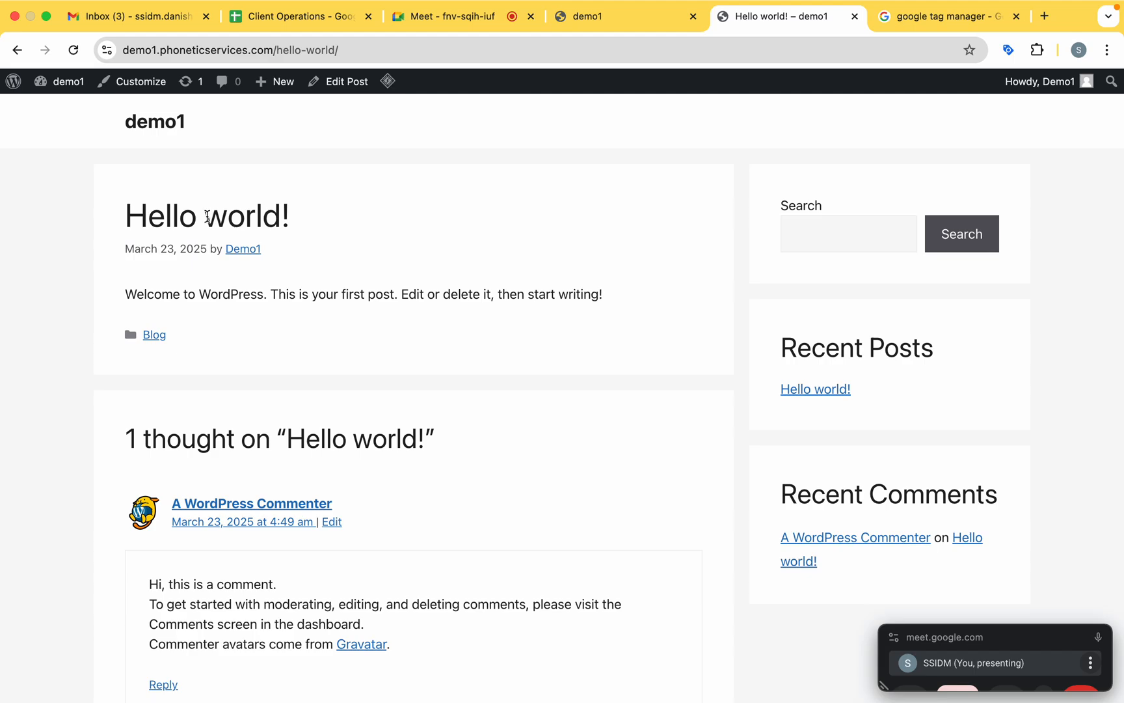
Review the post's title and follow the page down to its Post Comment control as a conversion tracking example.
{"action": "left_click_drag", "start_coordinate": [206, 217], "coordinate": [278, 216]}
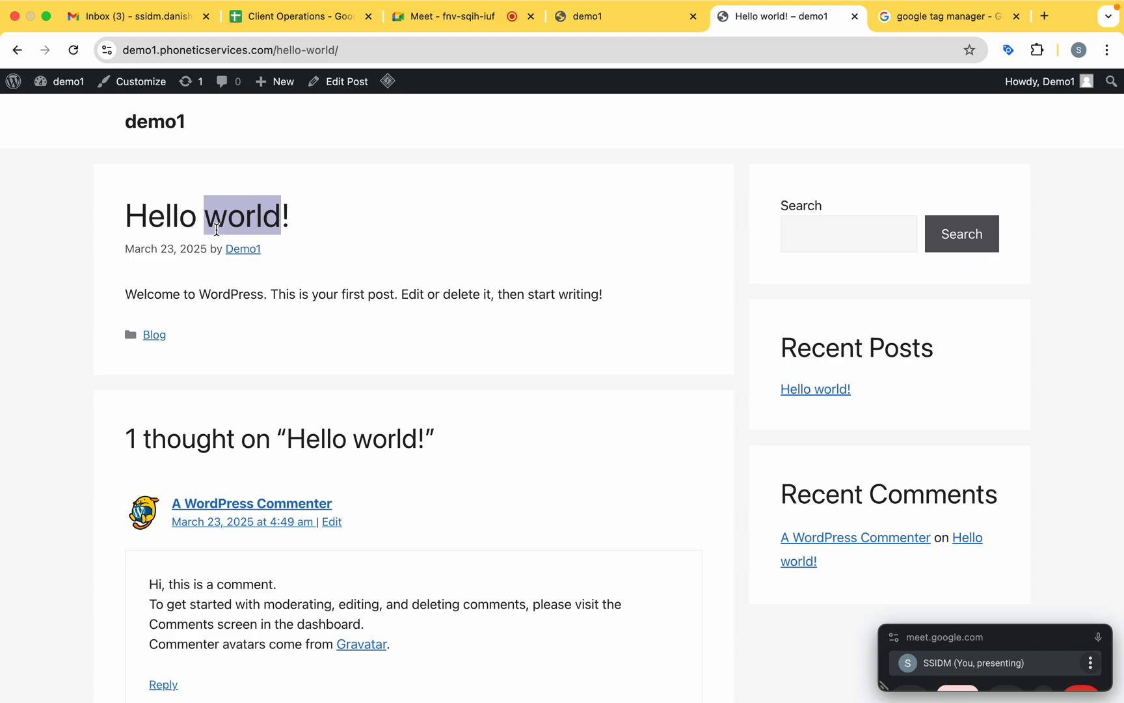
{"action": "key", "text": "XF86AudioRaiseVolume"}
{"action": "scroll", "coordinate": [259, 323], "scroll_direction": "down", "scroll_amount": 7}
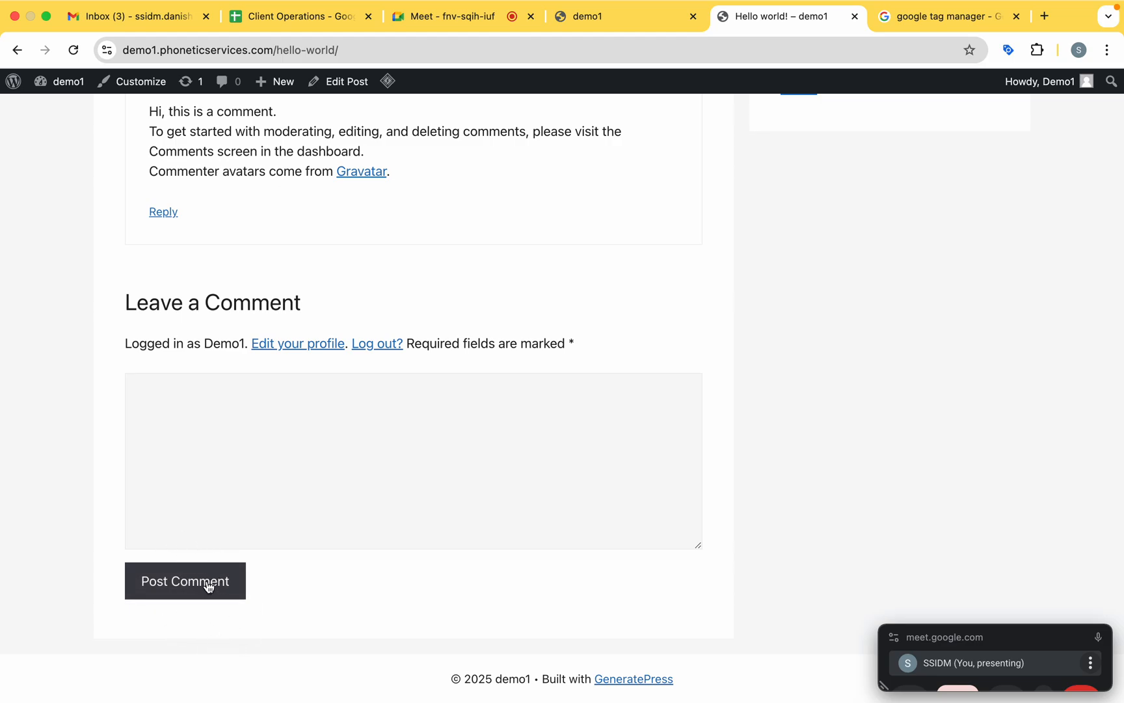
{"action": "scroll", "coordinate": [209, 586], "scroll_direction": "up", "scroll_amount": 5}
{"action": "scroll", "coordinate": [208, 585], "scroll_direction": "up", "scroll_amount": 3}
{"action": "scroll", "coordinate": [189, 442], "scroll_direction": "down", "scroll_amount": 2}
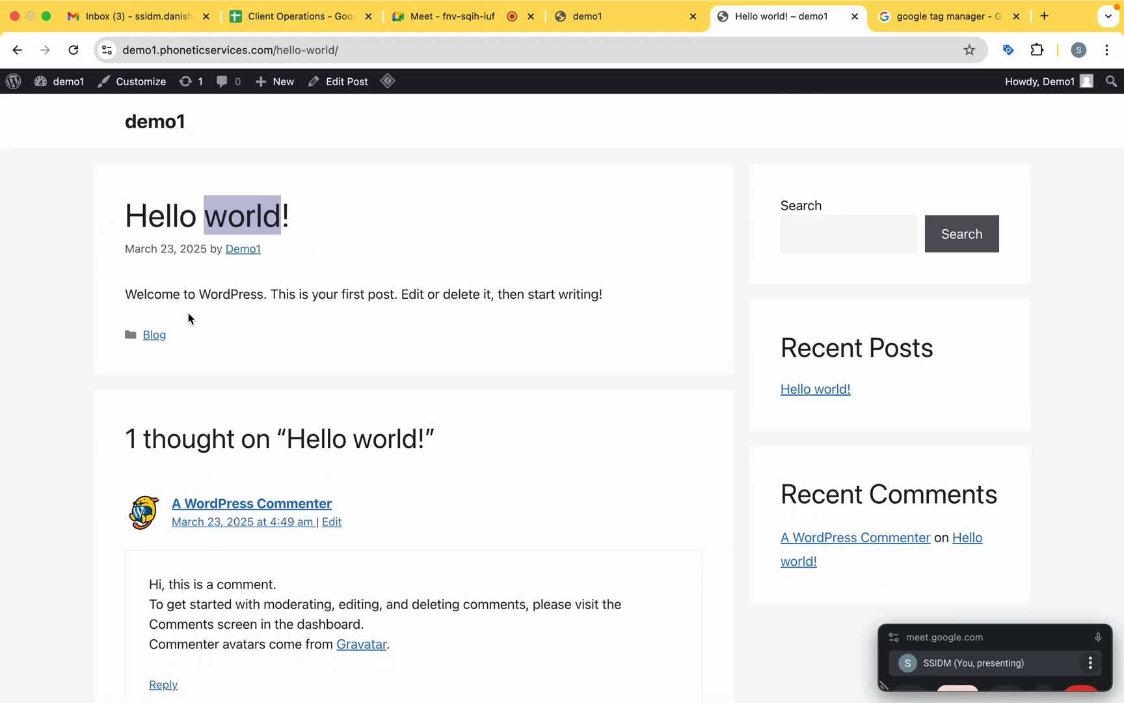
{"action": "scroll", "coordinate": [131, 393], "scroll_direction": "down", "scroll_amount": 7}
{"action": "mouse_move", "coordinate": [197, 676]}
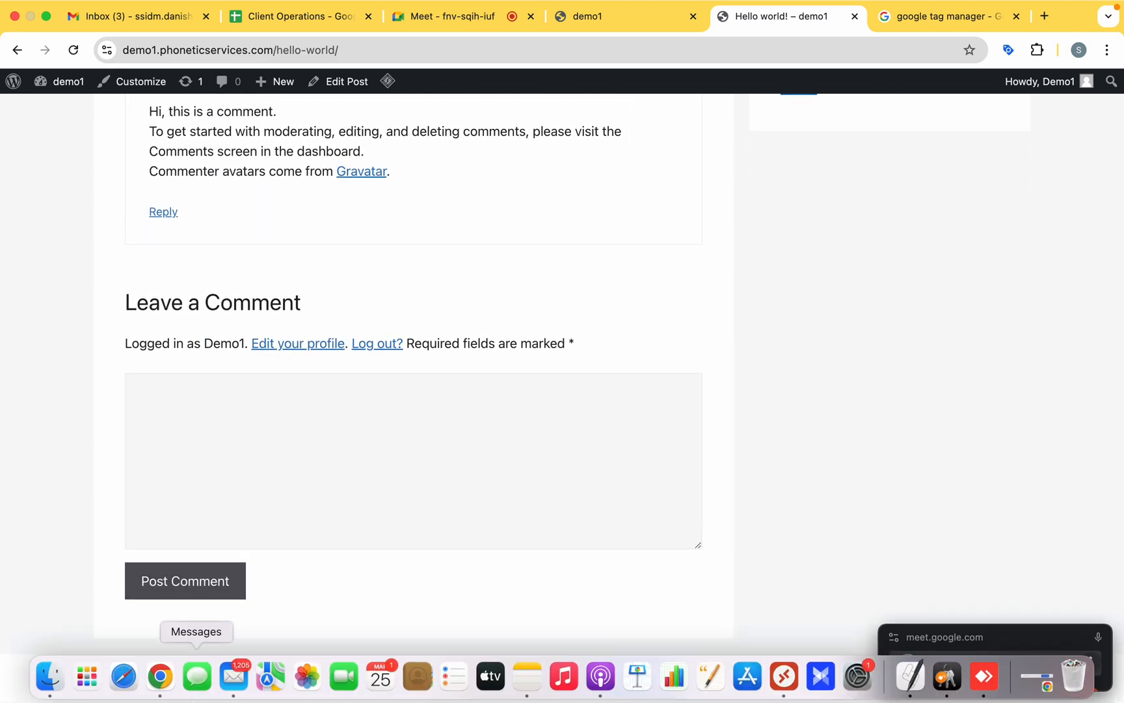
{"action": "scroll", "coordinate": [280, 300], "scroll_direction": "up", "scroll_amount": 7}
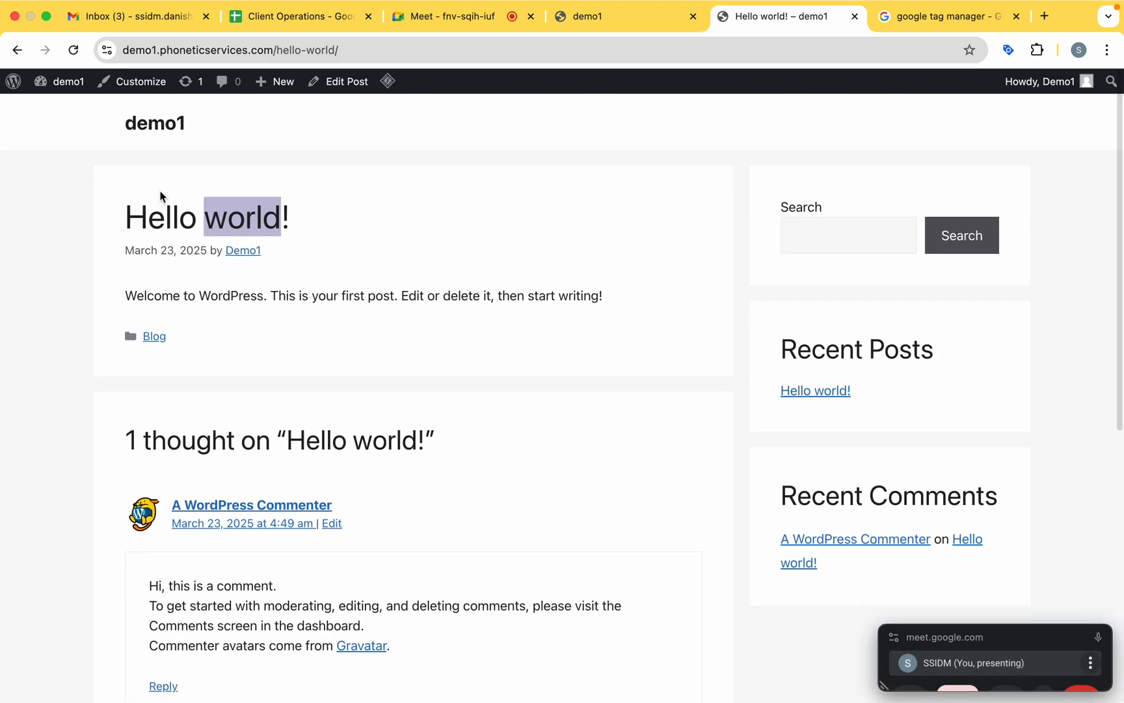
{"action": "left_click_drag", "start_coordinate": [189, 211], "coordinate": [421, 217]}
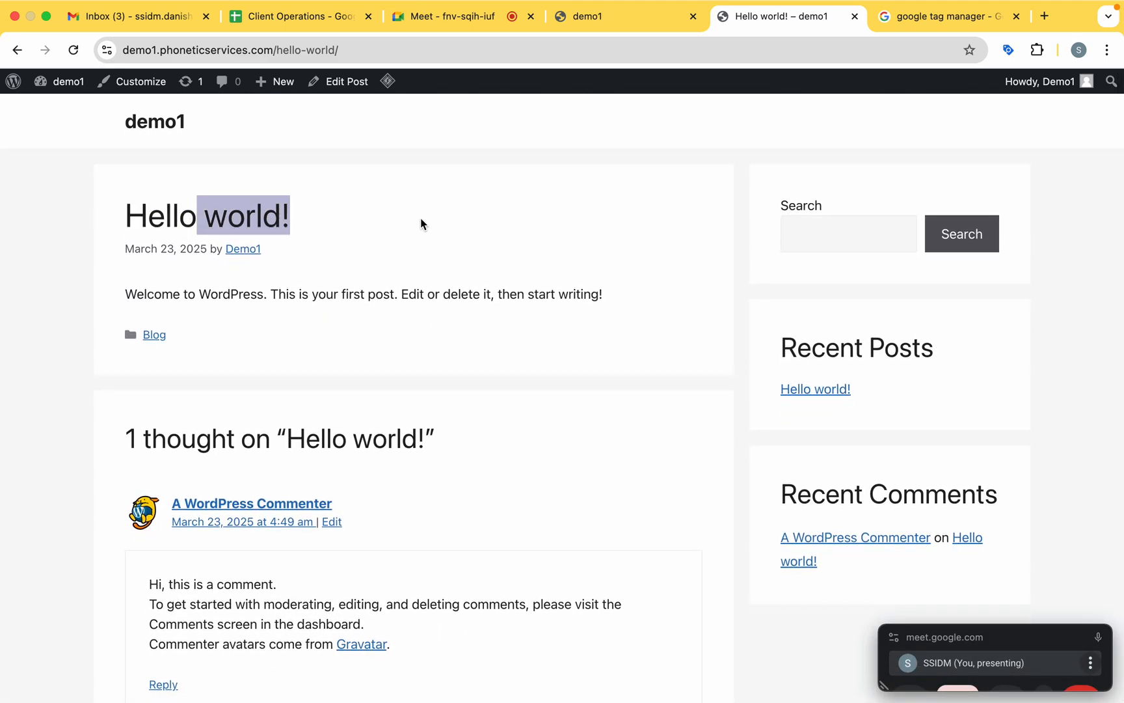
{"action": "left_click", "coordinate": [538, 188]}
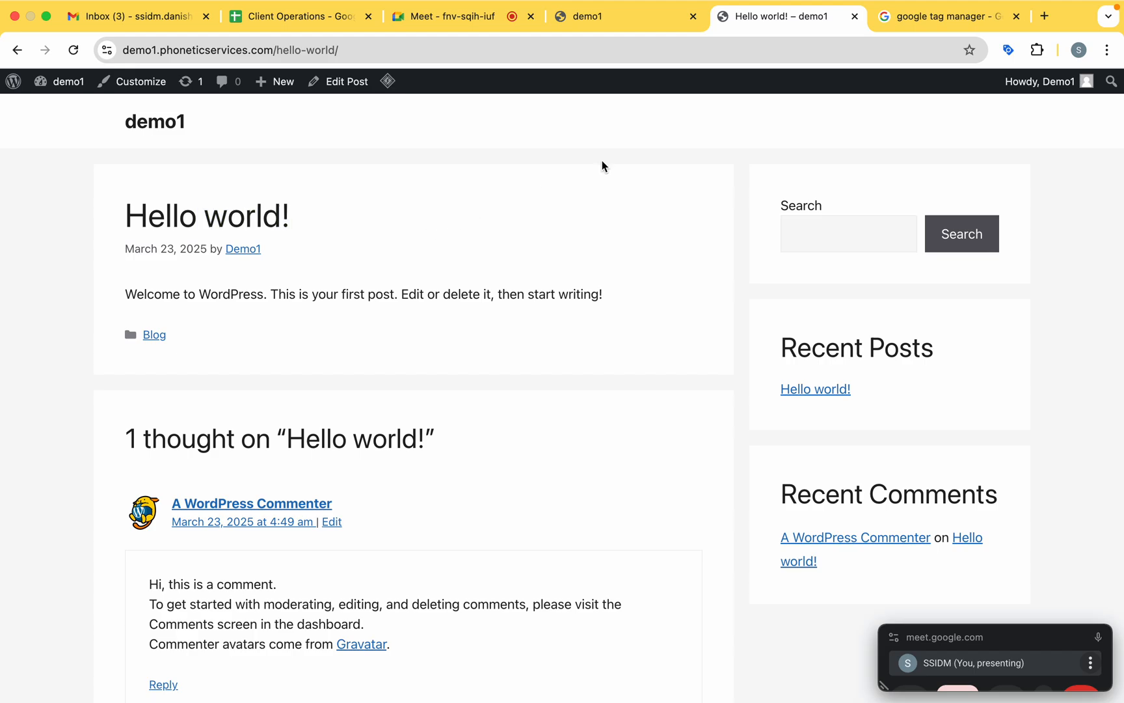
Return to the "google tag manager" search results and open the official Google Tag Manager site.
{"action": "left_click", "coordinate": [1002, 20]}
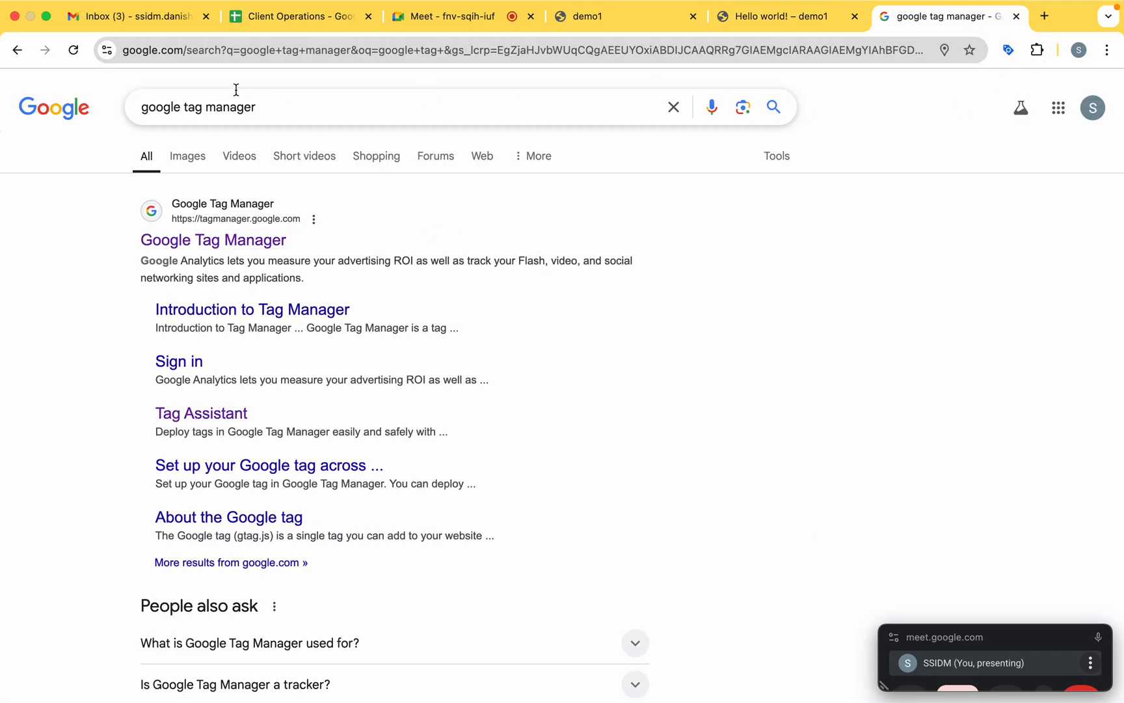
{"action": "left_click_drag", "start_coordinate": [188, 107], "coordinate": [270, 108]}
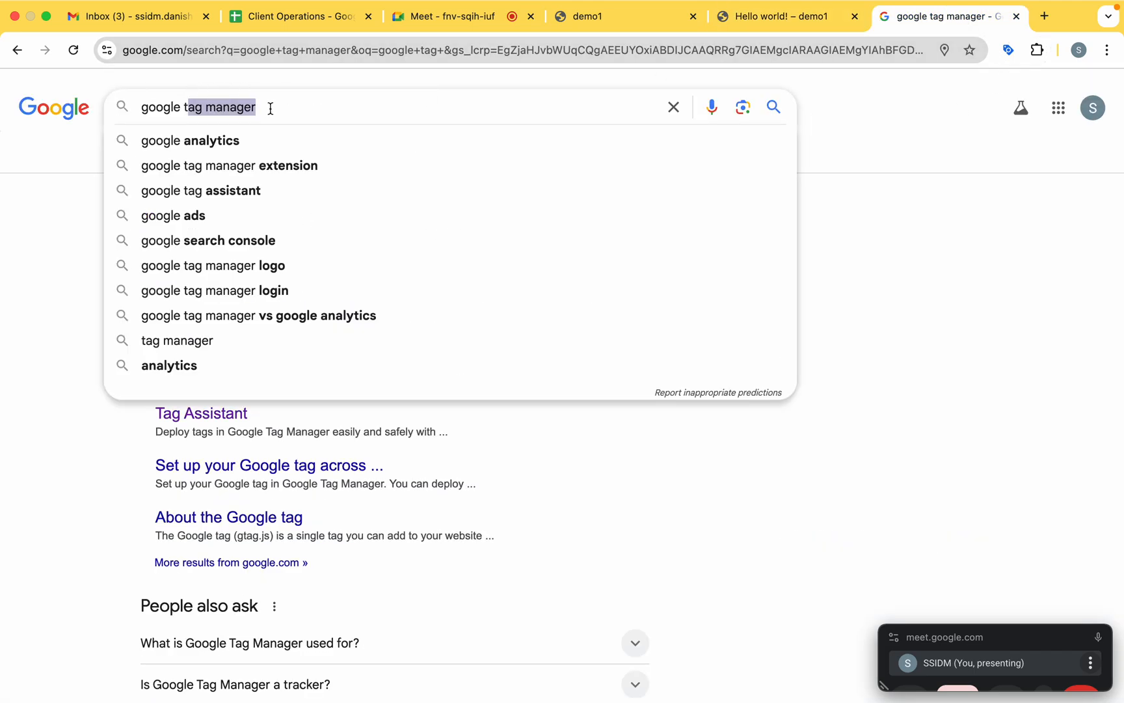
{"action": "left_click", "coordinate": [63, 275]}
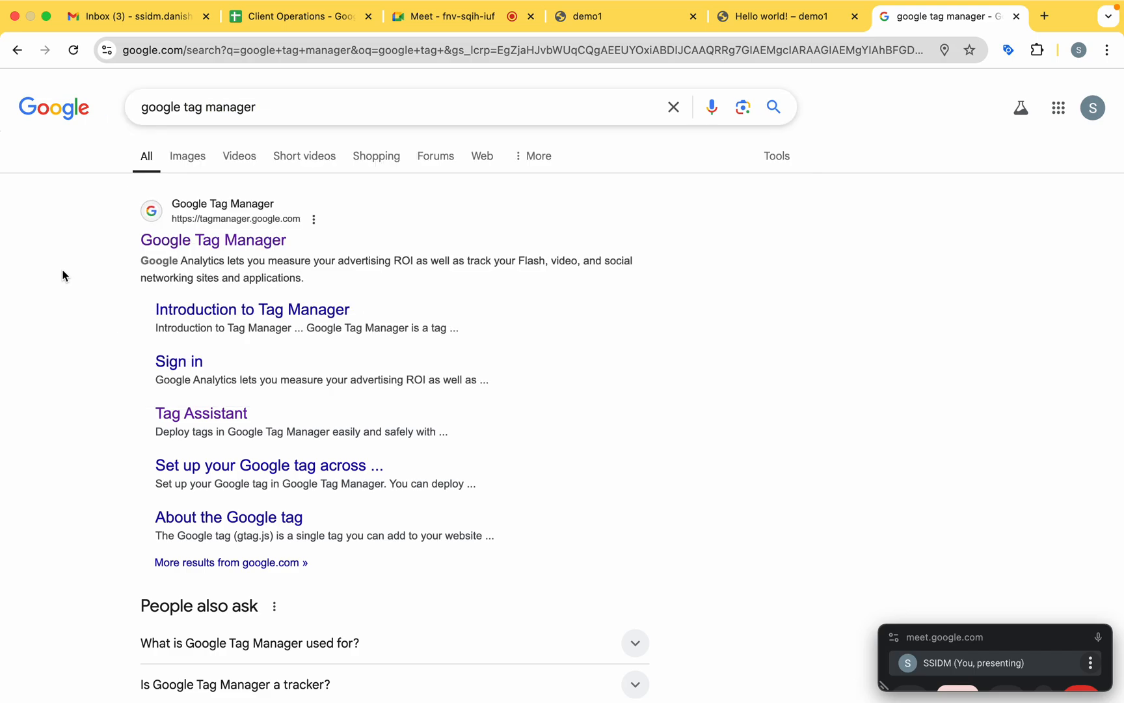
{"action": "left_click", "coordinate": [204, 242]}
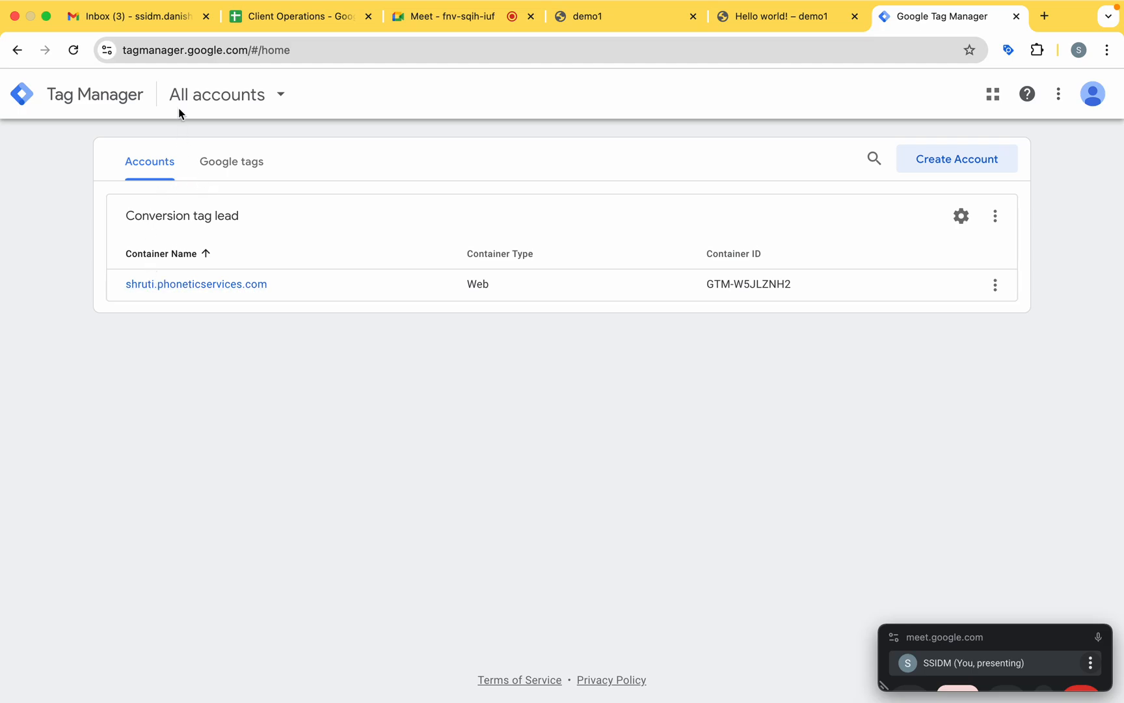
View the existing web container under Conversion tag lead, return to the account list and open the form for a new account.
{"action": "left_click", "coordinate": [170, 286]}
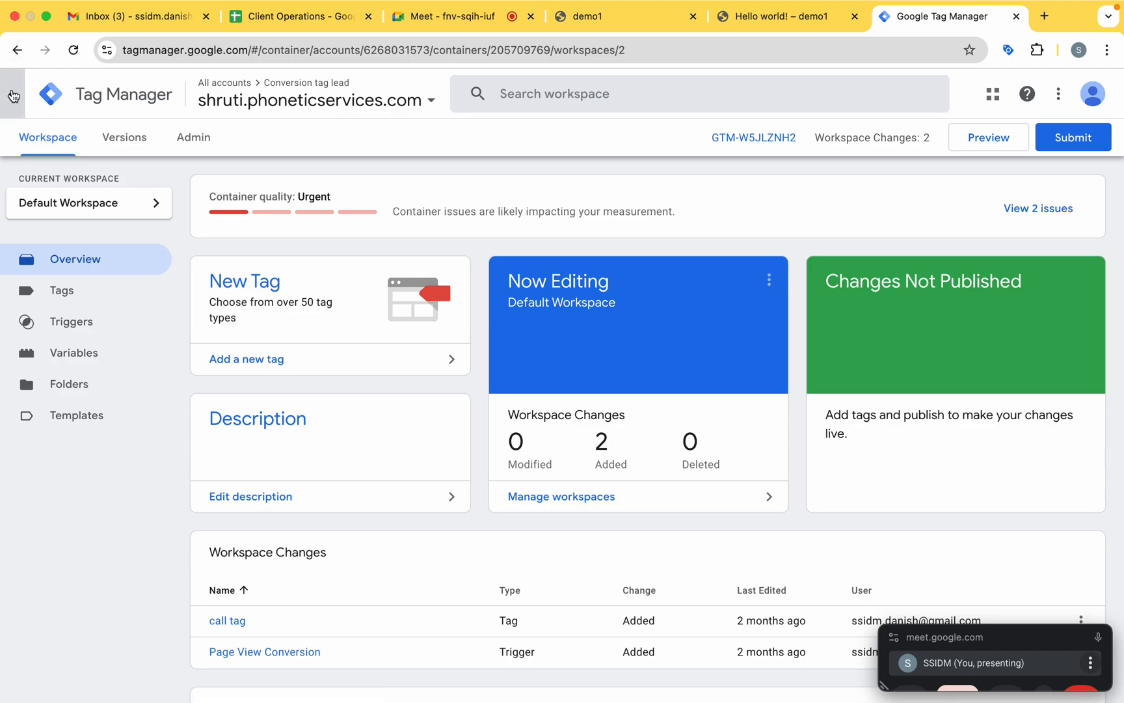
{"action": "left_click", "coordinate": [17, 50]}
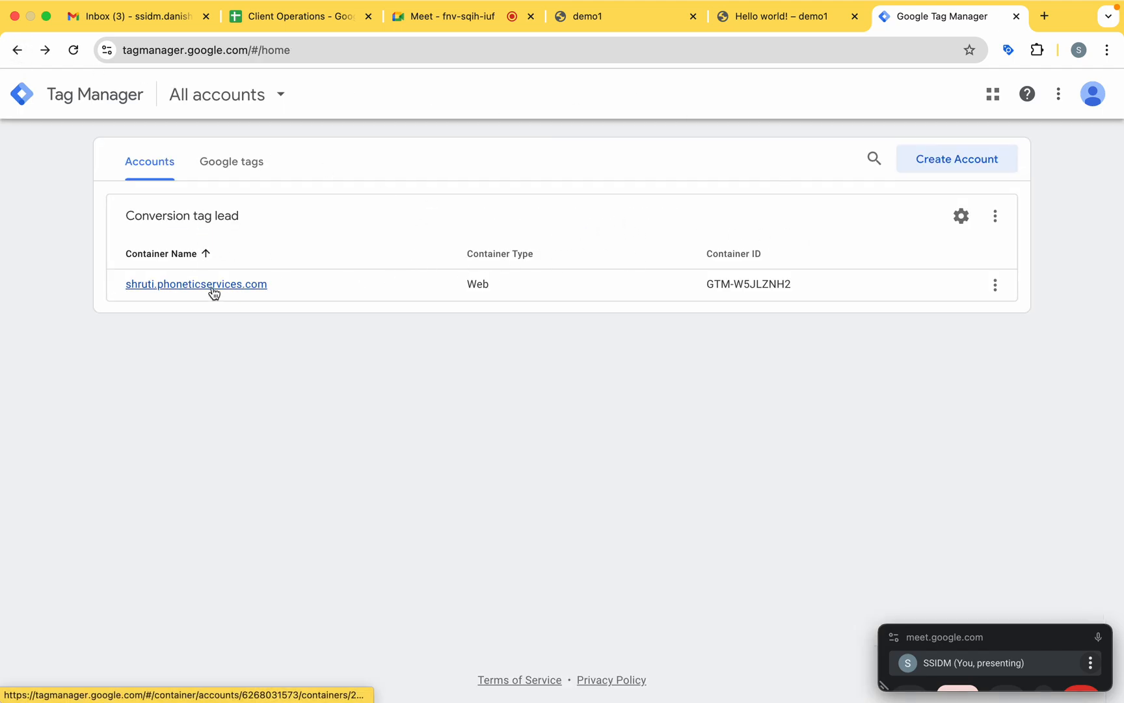
{"action": "left_click", "coordinate": [974, 163]}
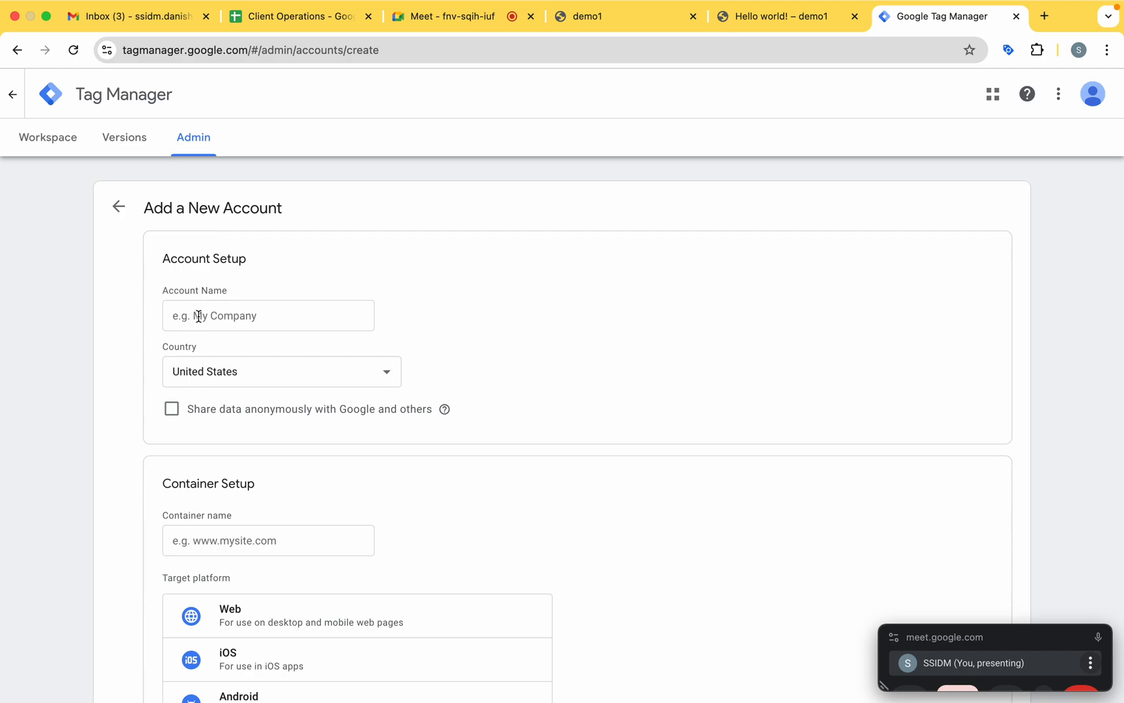
Name the new Tag Manager account Demo-1 and set its country to India.
{"action": "scroll", "coordinate": [196, 314], "scroll_direction": "down", "scroll_amount": 1}
{"action": "left_click", "coordinate": [201, 262]}
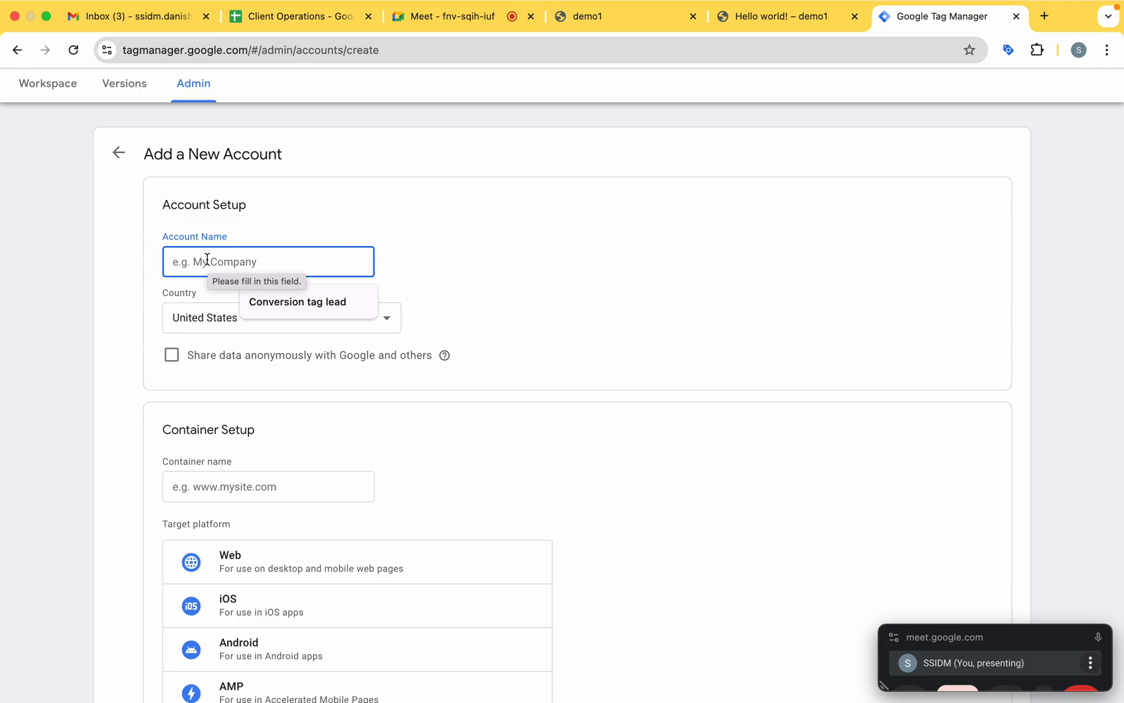
{"action": "type", "text": "Demo-1"}
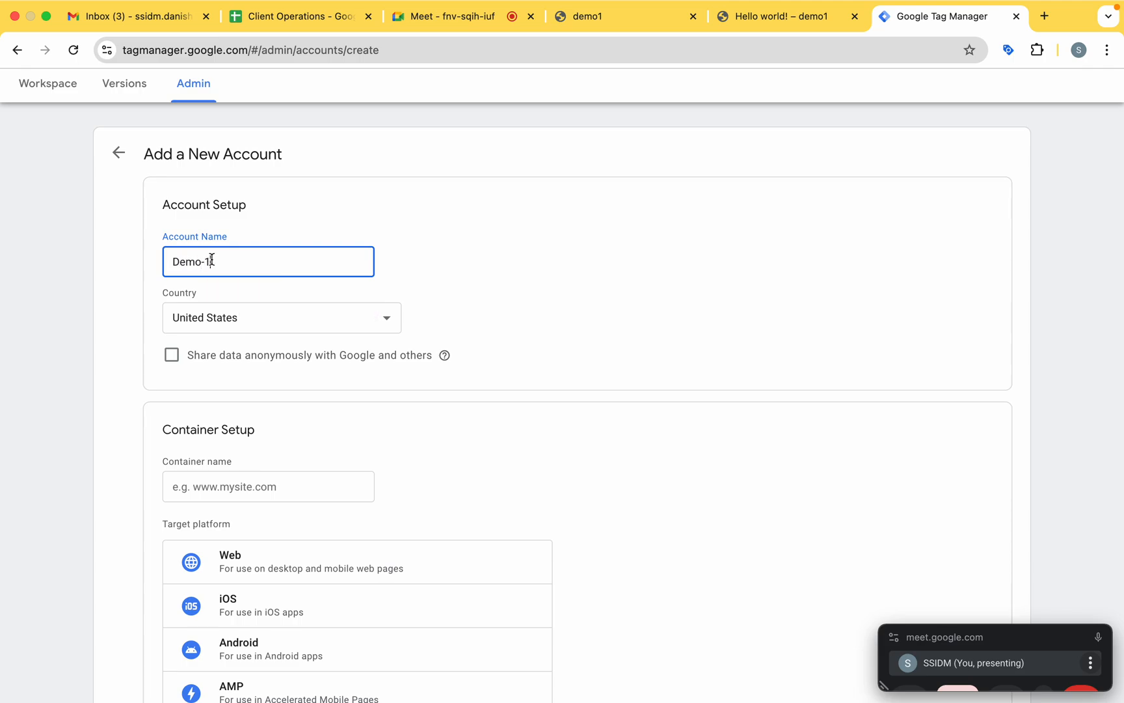
{"action": "scroll", "coordinate": [291, 307], "scroll_direction": "down", "scroll_amount": 3}
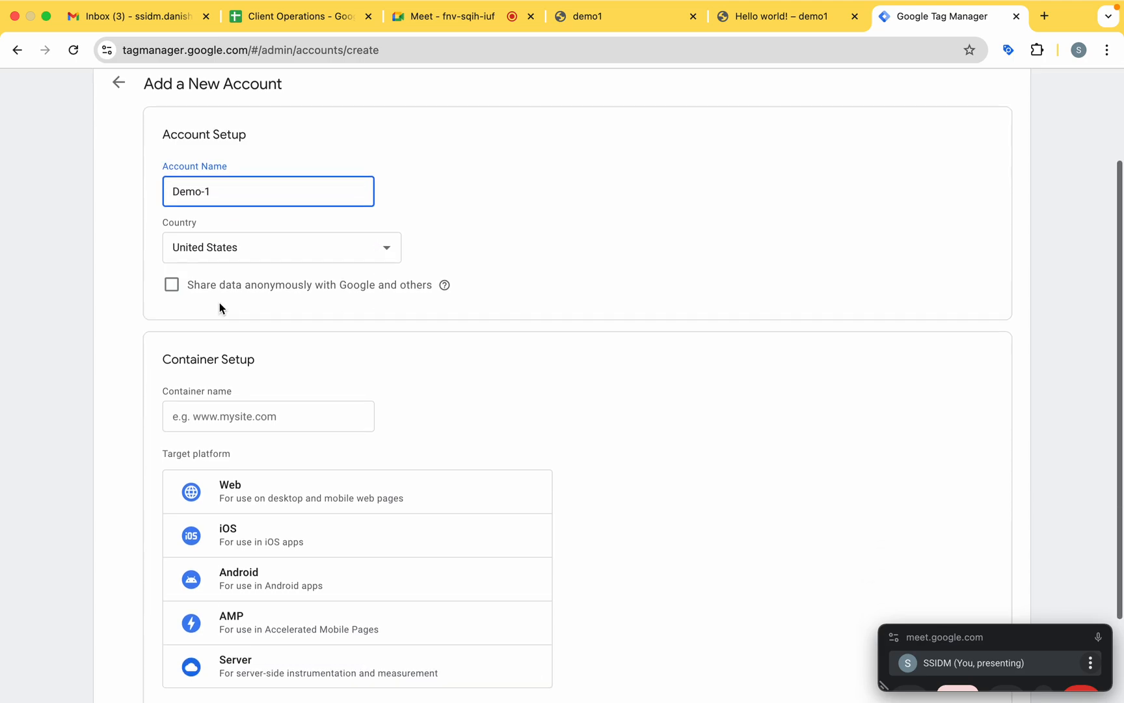
{"action": "left_click", "coordinate": [325, 173]}
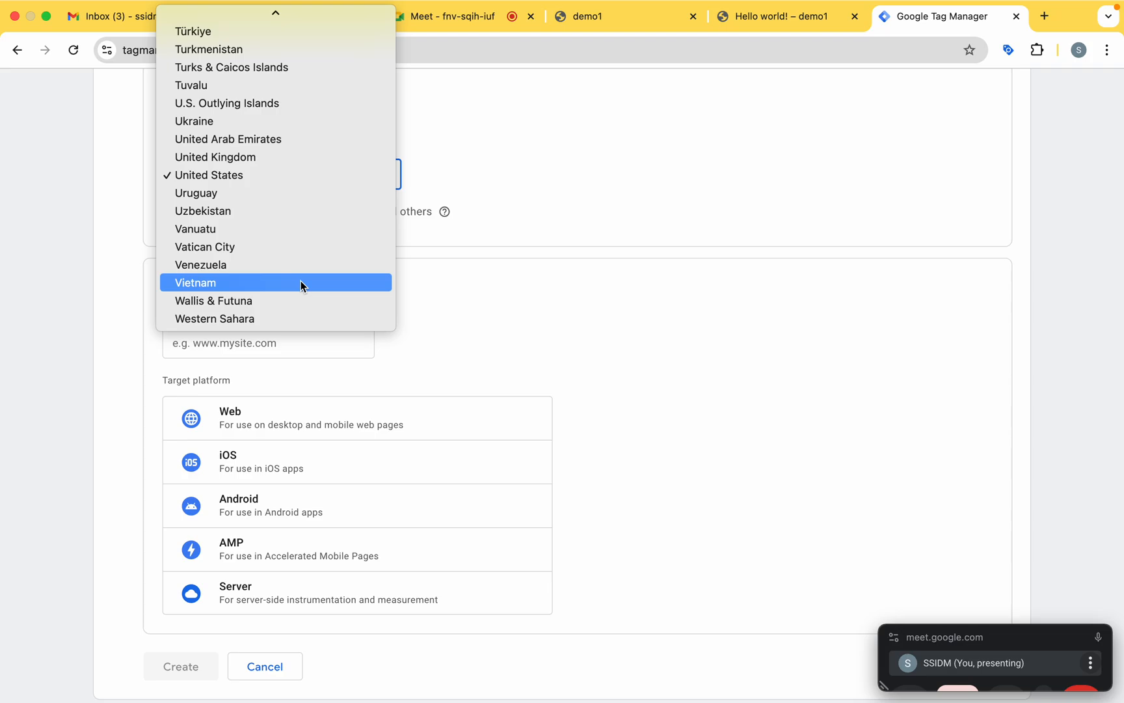
{"action": "scroll", "coordinate": [301, 281], "scroll_direction": "up", "scroll_amount": 15}
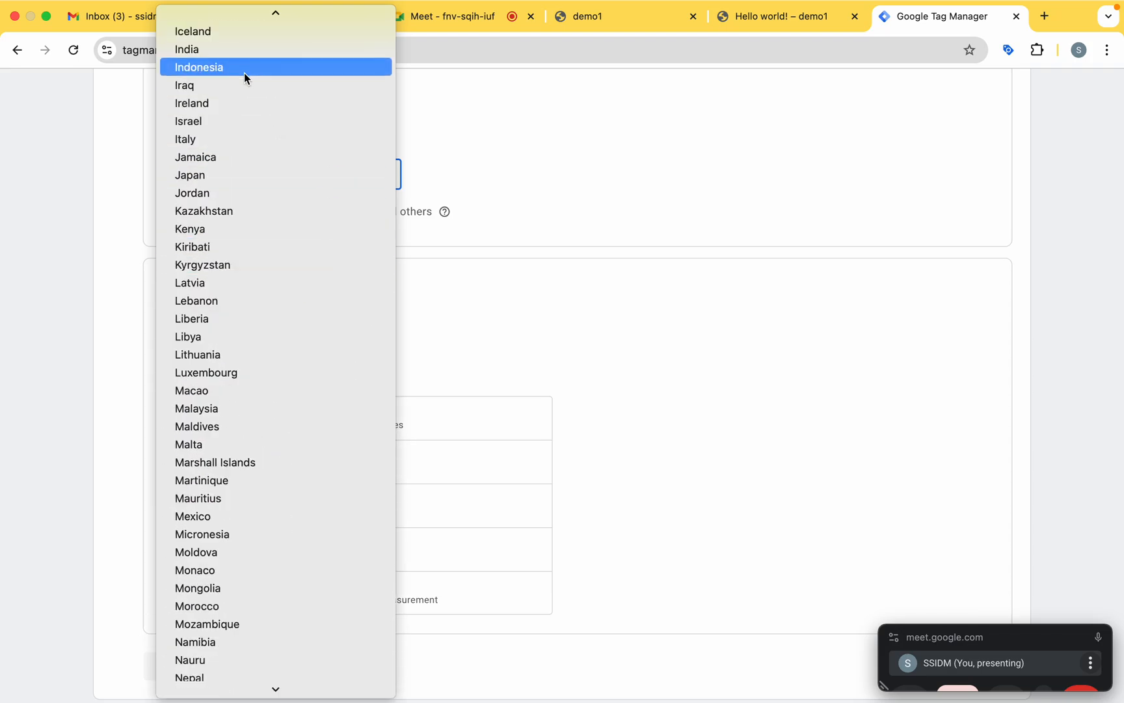
{"action": "left_click", "coordinate": [220, 49]}
{"action": "scroll", "coordinate": [276, 255], "scroll_direction": "down", "scroll_amount": 1}
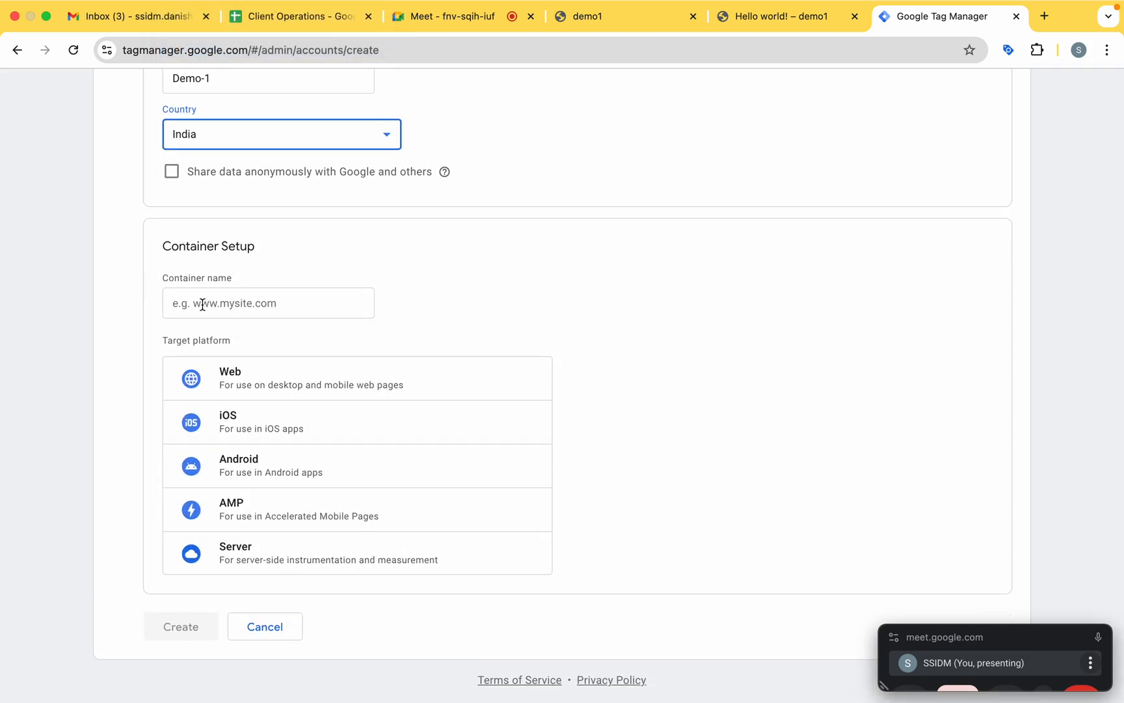
{"action": "left_click", "coordinate": [626, 19]}
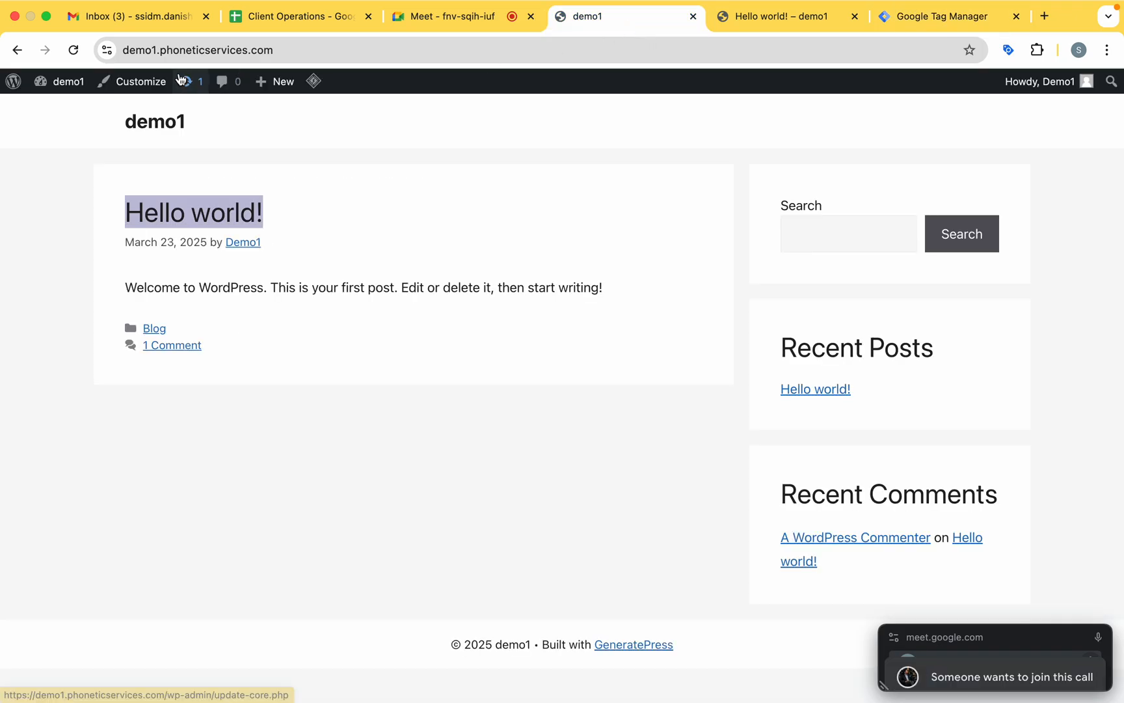
{"action": "left_click", "coordinate": [283, 52]}
{"action": "key", "text": "super+c"}
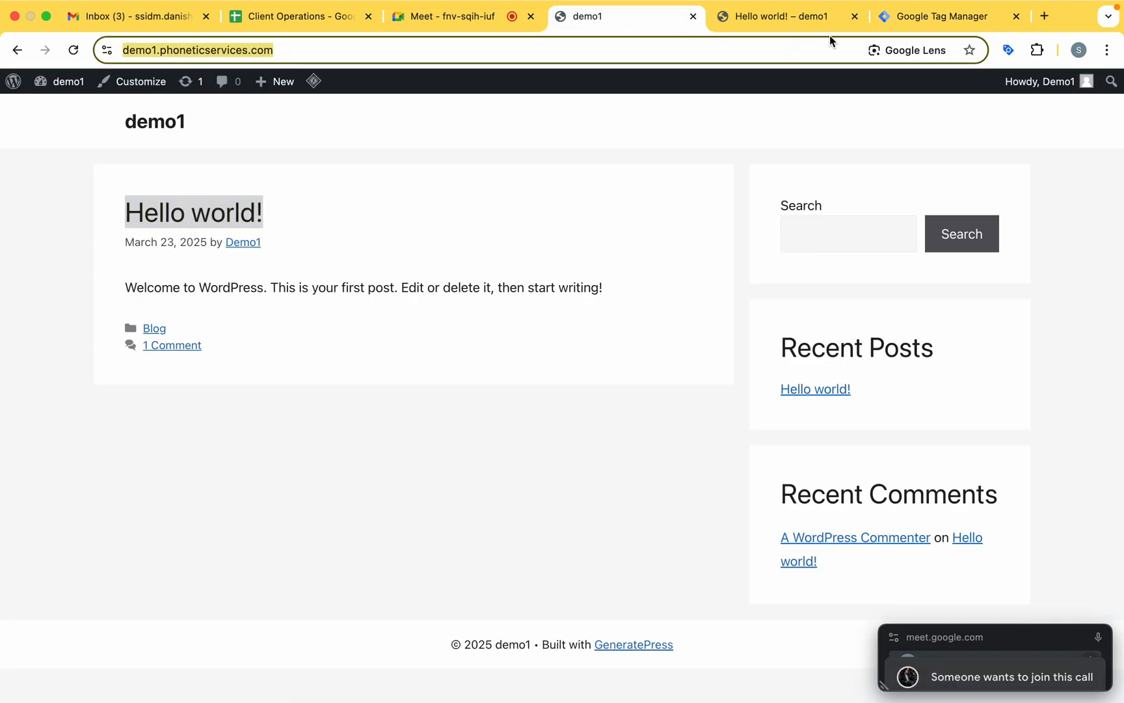
{"action": "left_click", "coordinate": [446, 23]}
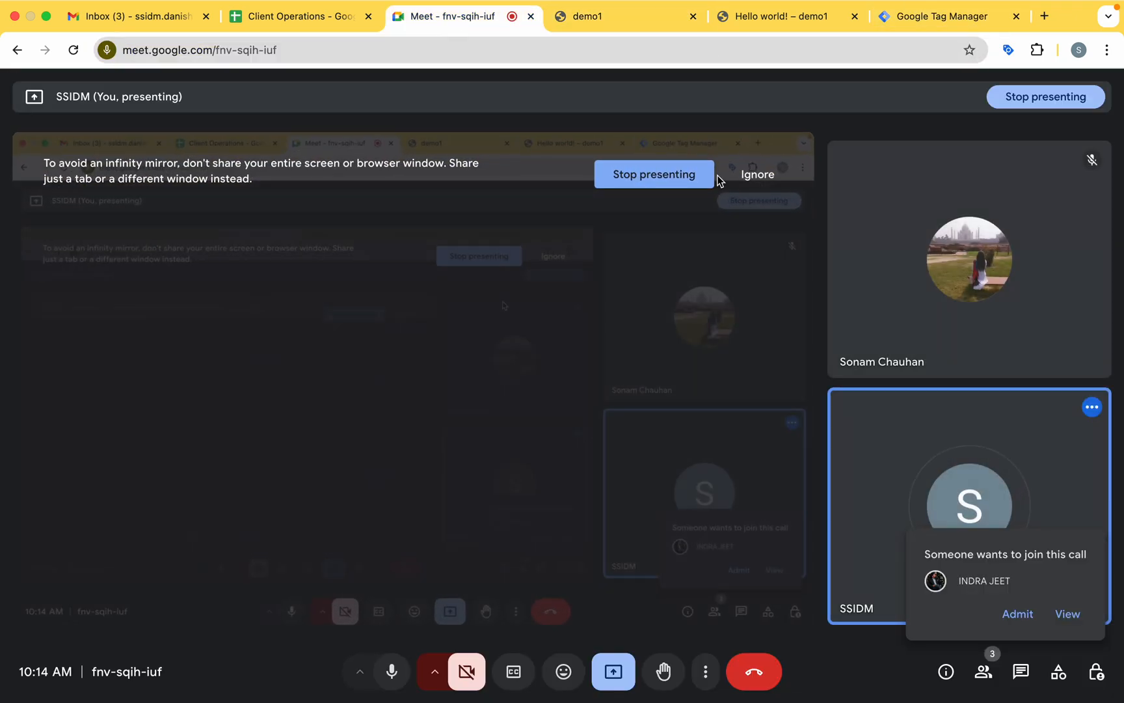
{"action": "left_click", "coordinate": [804, 30]}
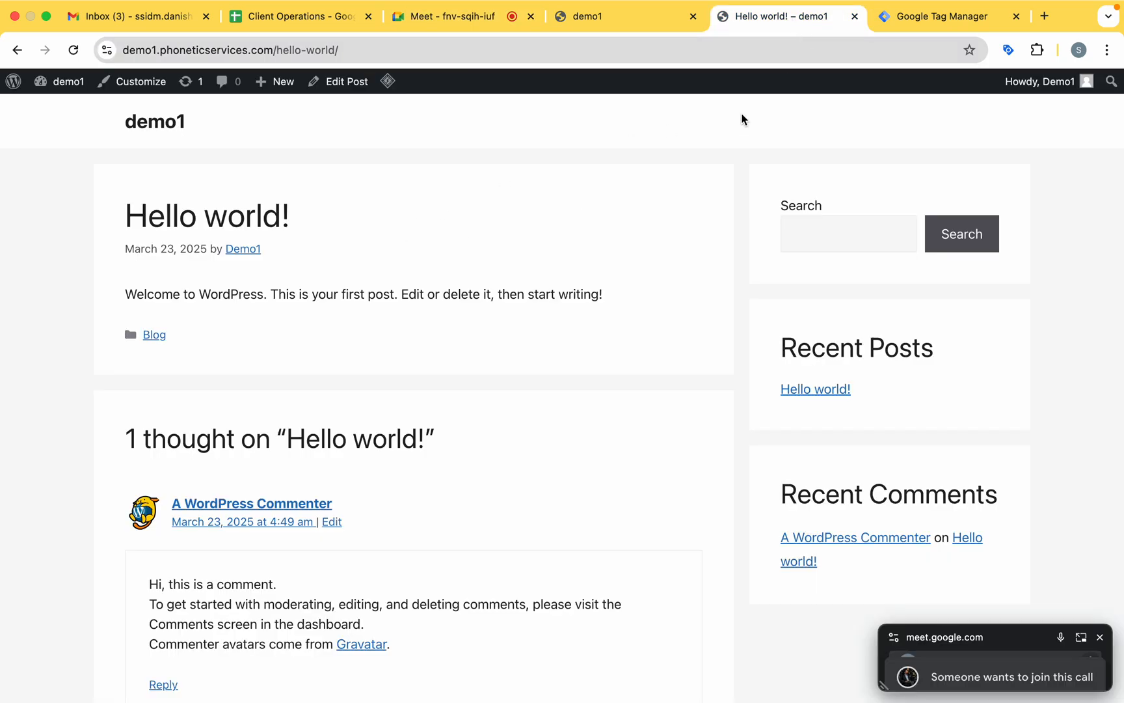
{"action": "left_click", "coordinate": [918, 19]}
{"action": "left_click", "coordinate": [211, 306]}
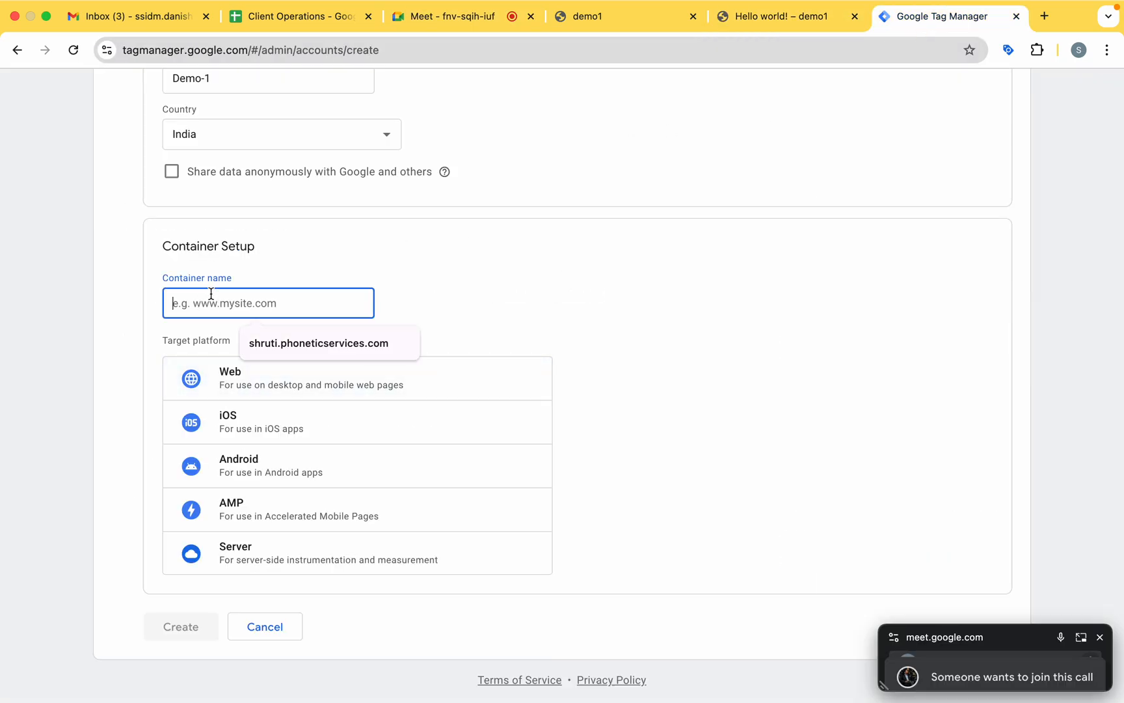
{"action": "key", "text": "super+v"}
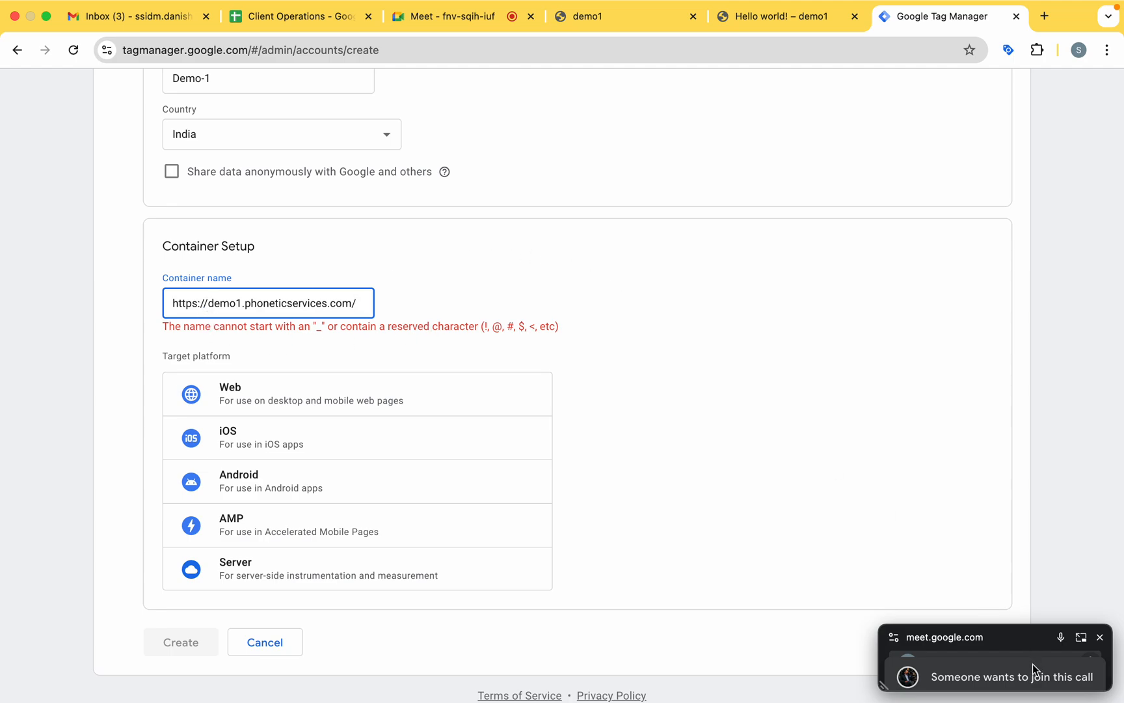
Switch to the Meet call, admit the waiting participant, and shrink the floating call window to a small strip.
{"action": "left_click_drag", "start_coordinate": [1034, 623], "coordinate": [1030, 436]}
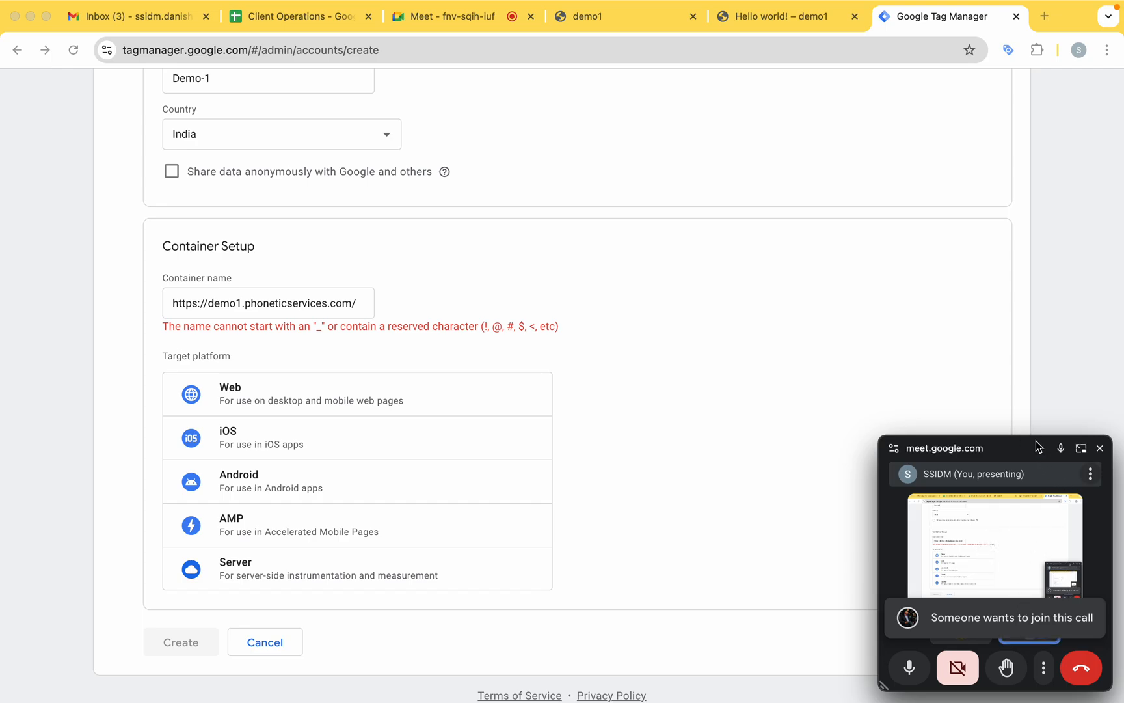
{"action": "left_click_drag", "start_coordinate": [1034, 434], "coordinate": [1032, 672]}
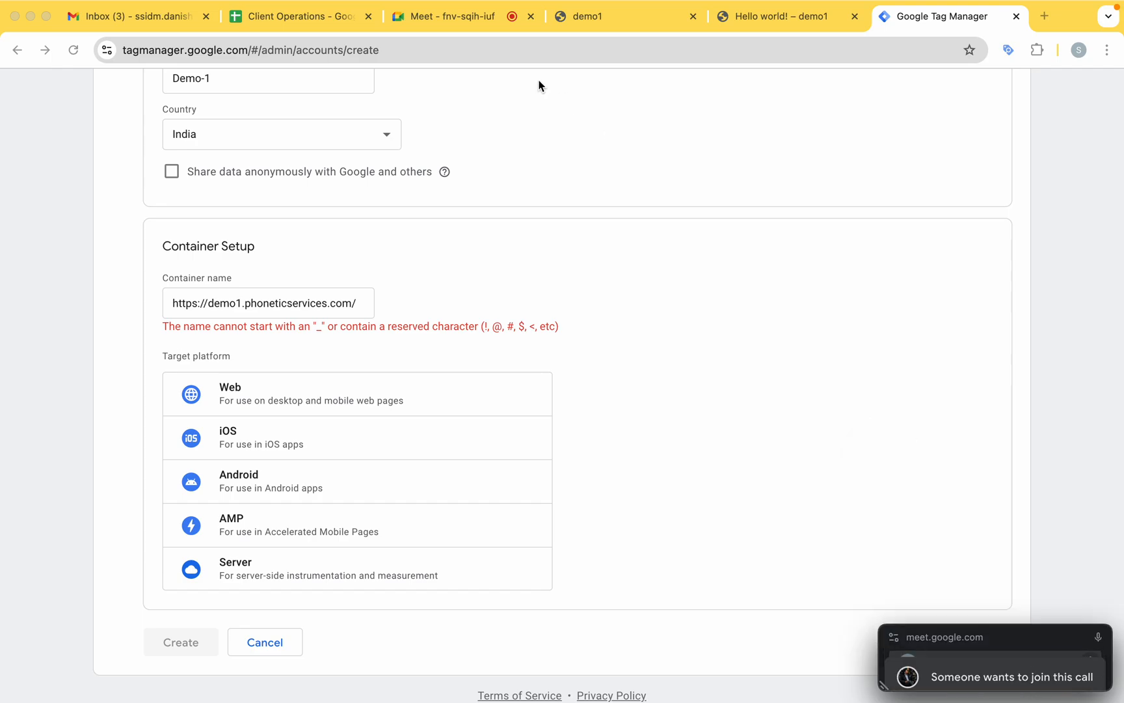
{"action": "left_click", "coordinate": [459, 16]}
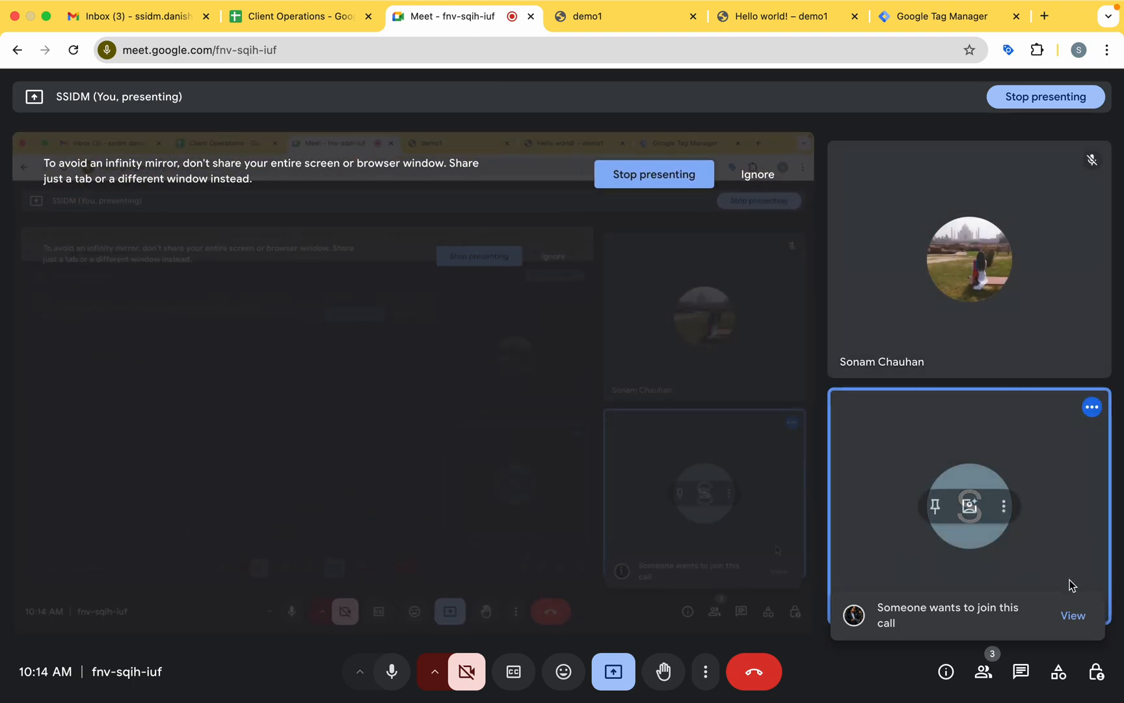
{"action": "left_click", "coordinate": [1072, 614]}
{"action": "left_click", "coordinate": [1035, 354]}
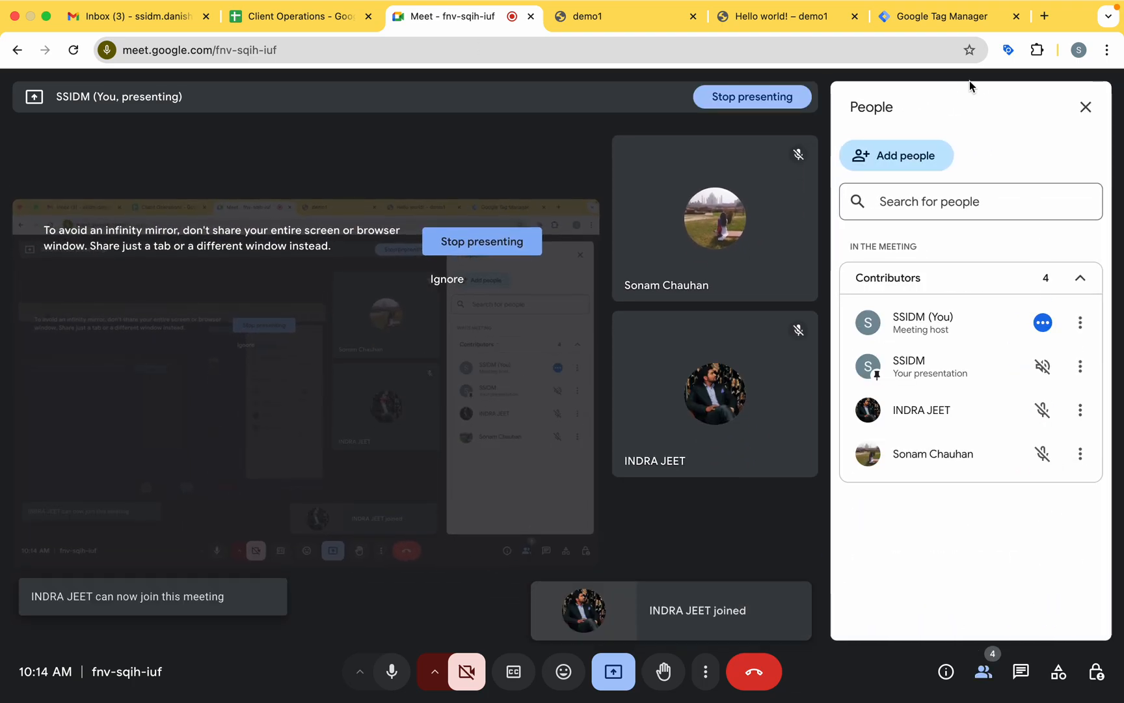
{"action": "left_click", "coordinate": [1086, 108]}
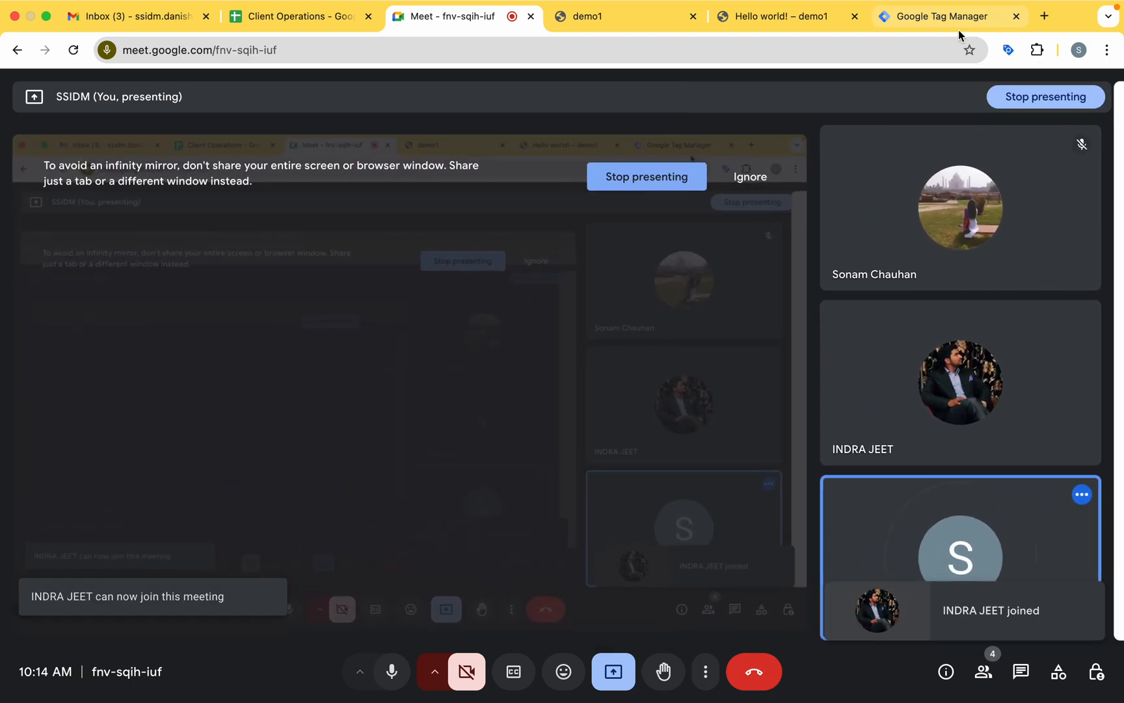
{"action": "left_click", "coordinate": [817, 26]}
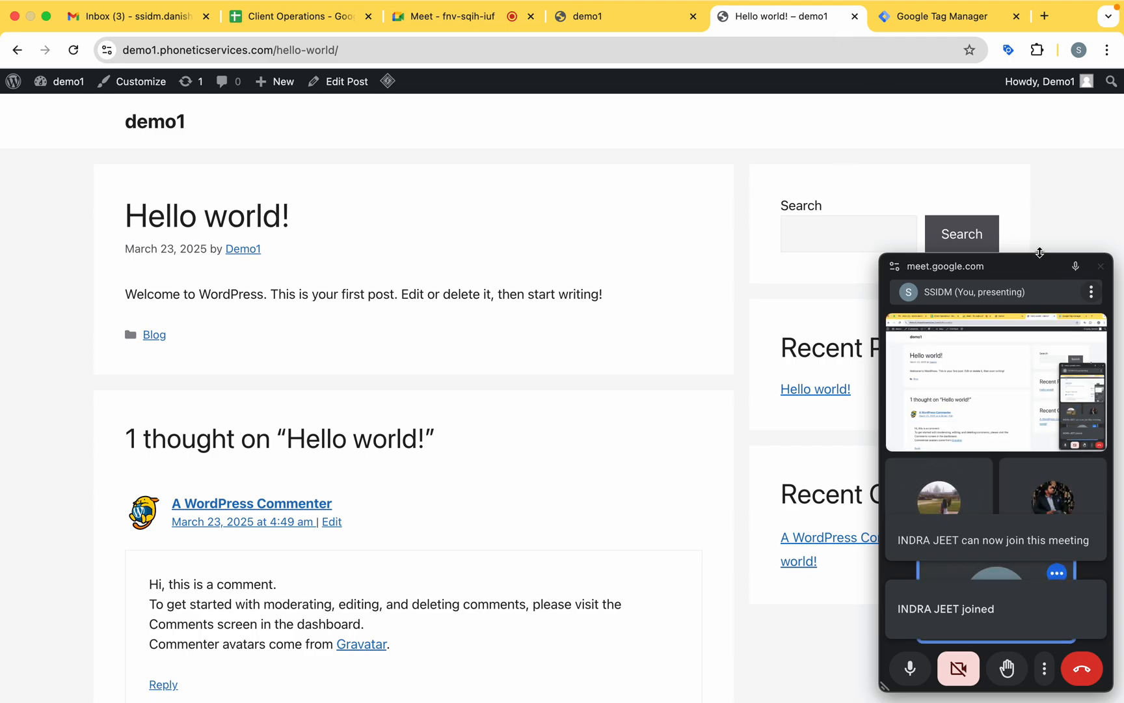
{"action": "left_click_drag", "start_coordinate": [1039, 259], "coordinate": [1039, 630]}
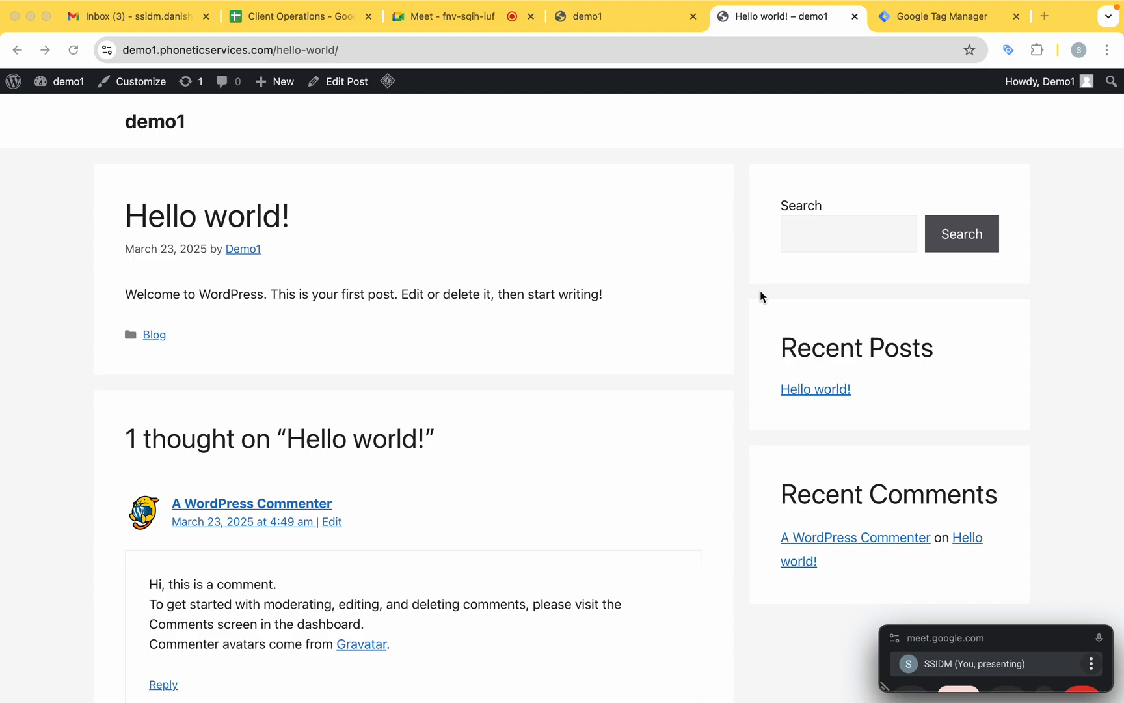
{"action": "left_click", "coordinate": [958, 18]}
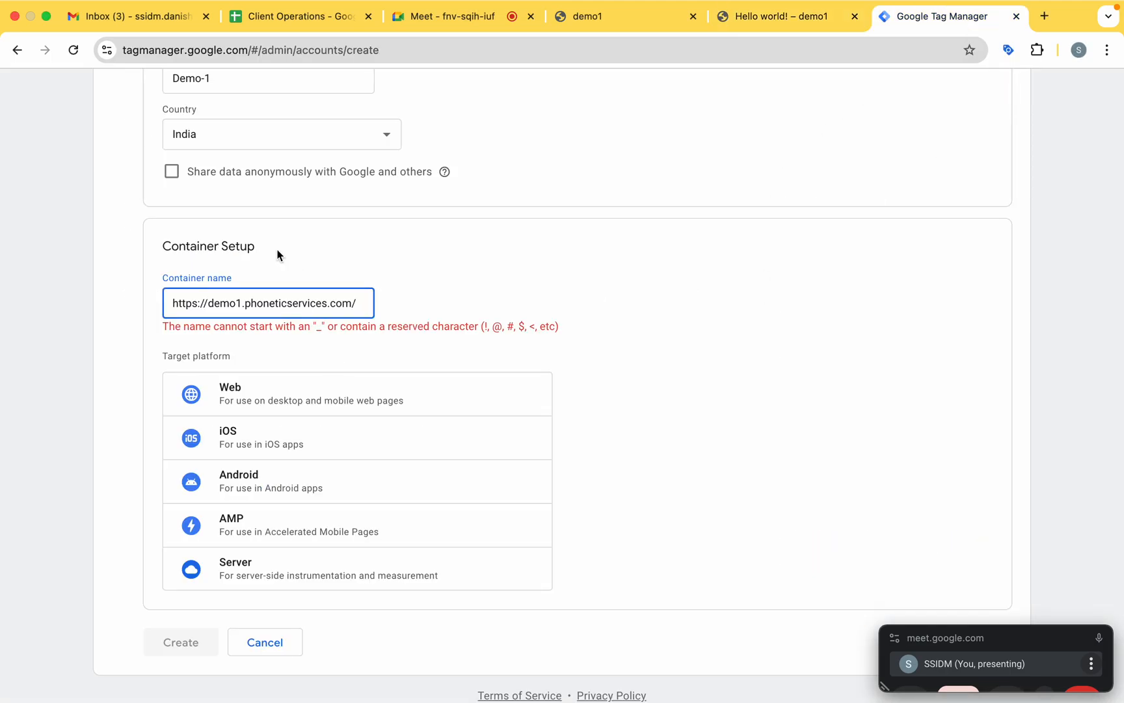
{"action": "scroll", "coordinate": [281, 321], "scroll_direction": "up", "scroll_amount": 5}
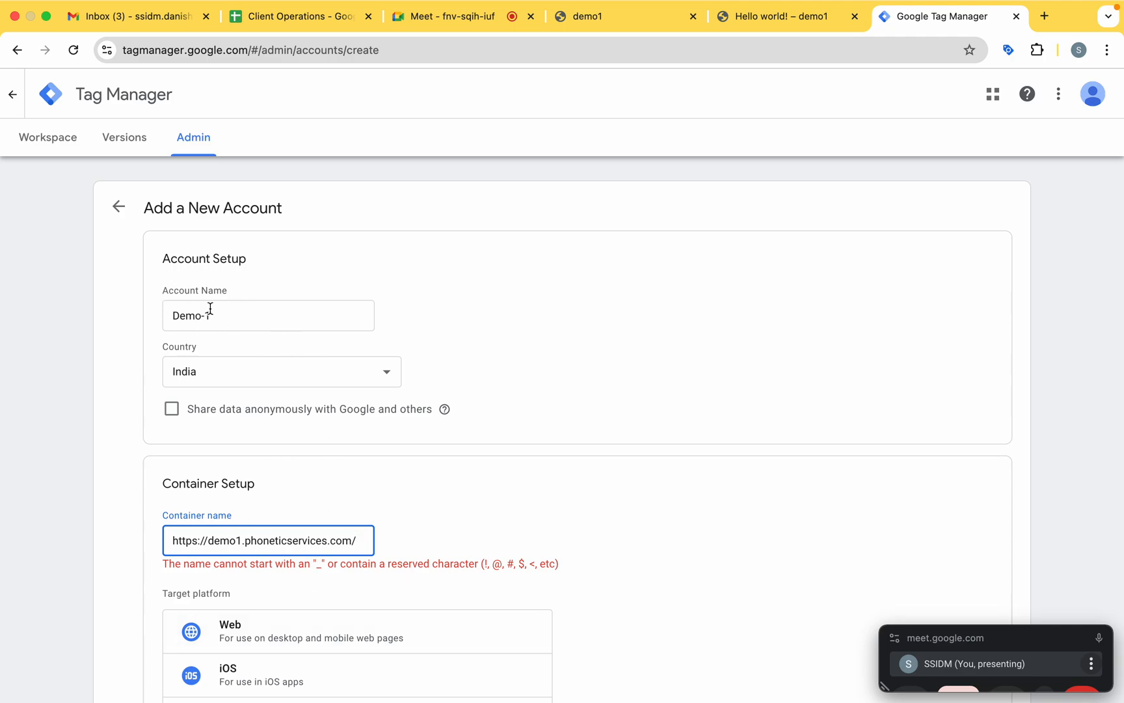
{"action": "scroll", "coordinate": [240, 377], "scroll_direction": "down", "scroll_amount": 3}
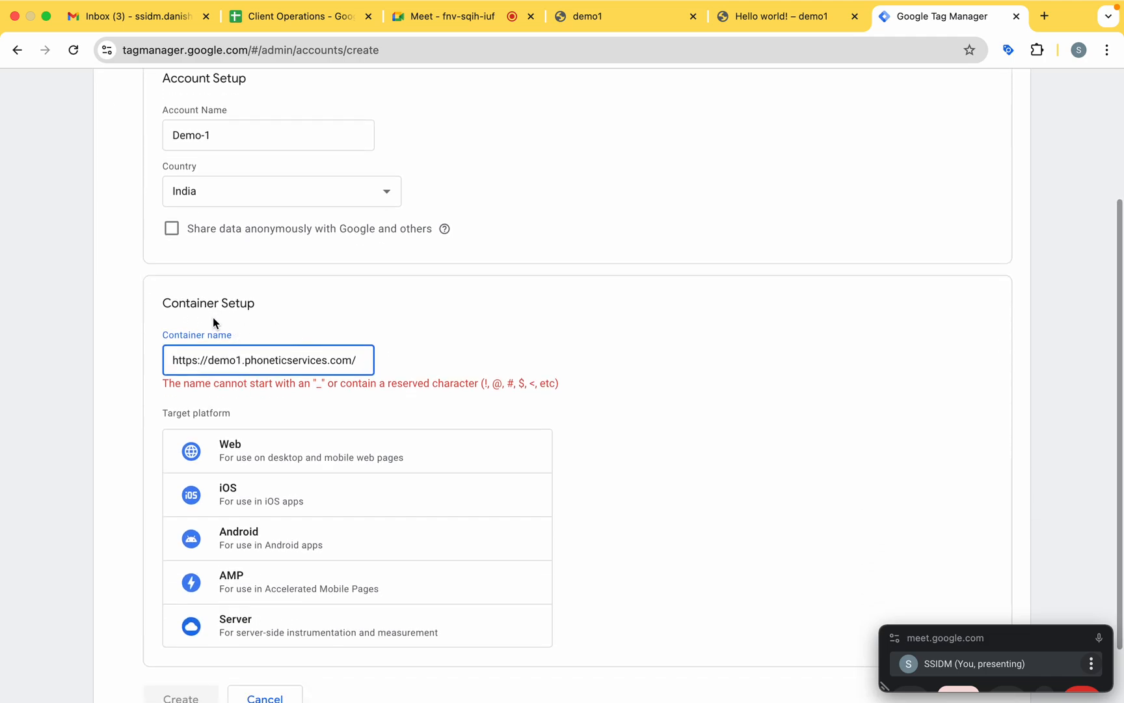
{"action": "left_click_drag", "start_coordinate": [208, 364], "coordinate": [137, 365]}
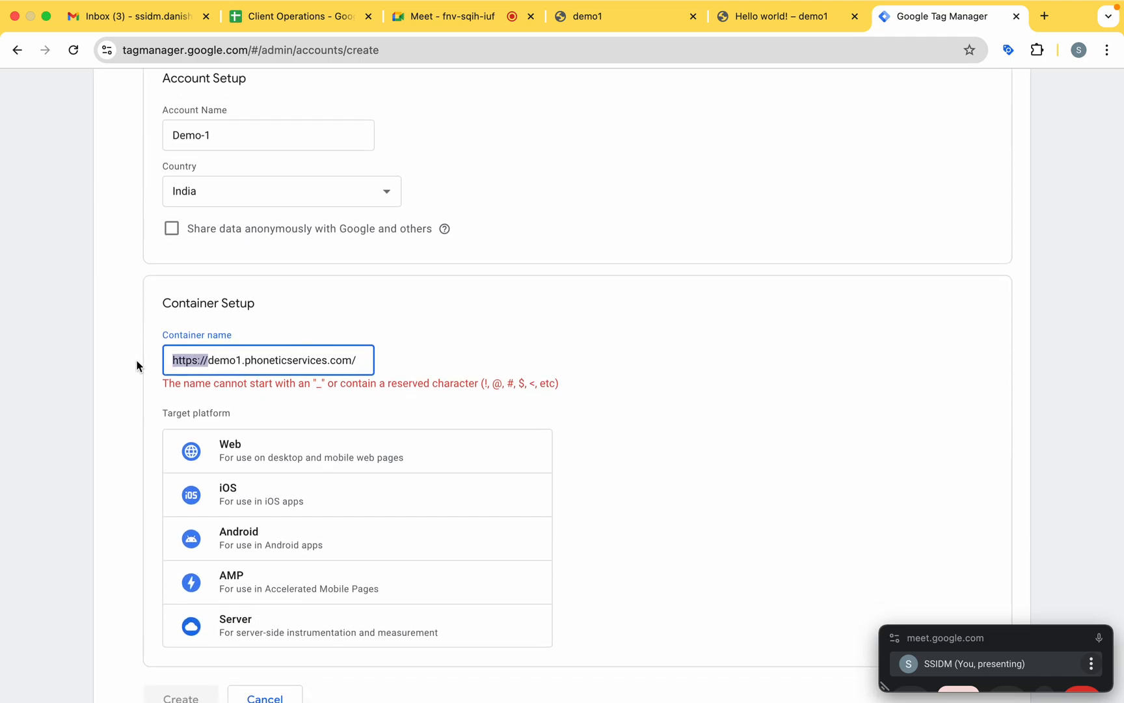
{"action": "key", "text": "BackSpace"}
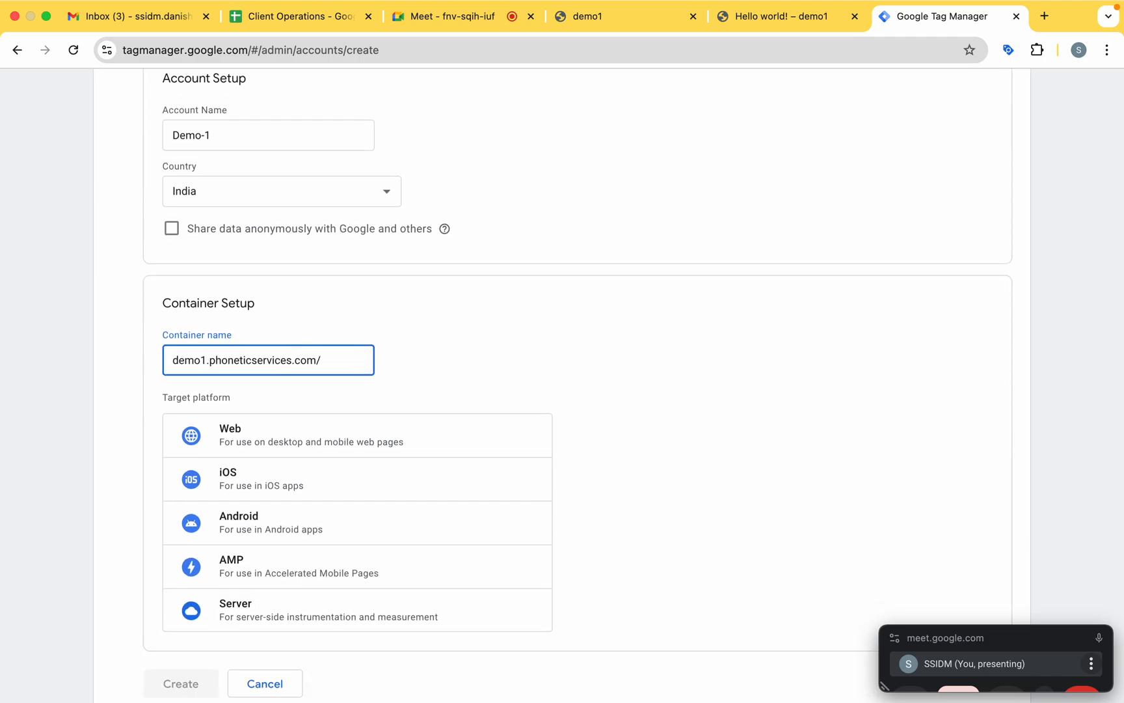
{"action": "left_click", "coordinate": [465, 320]}
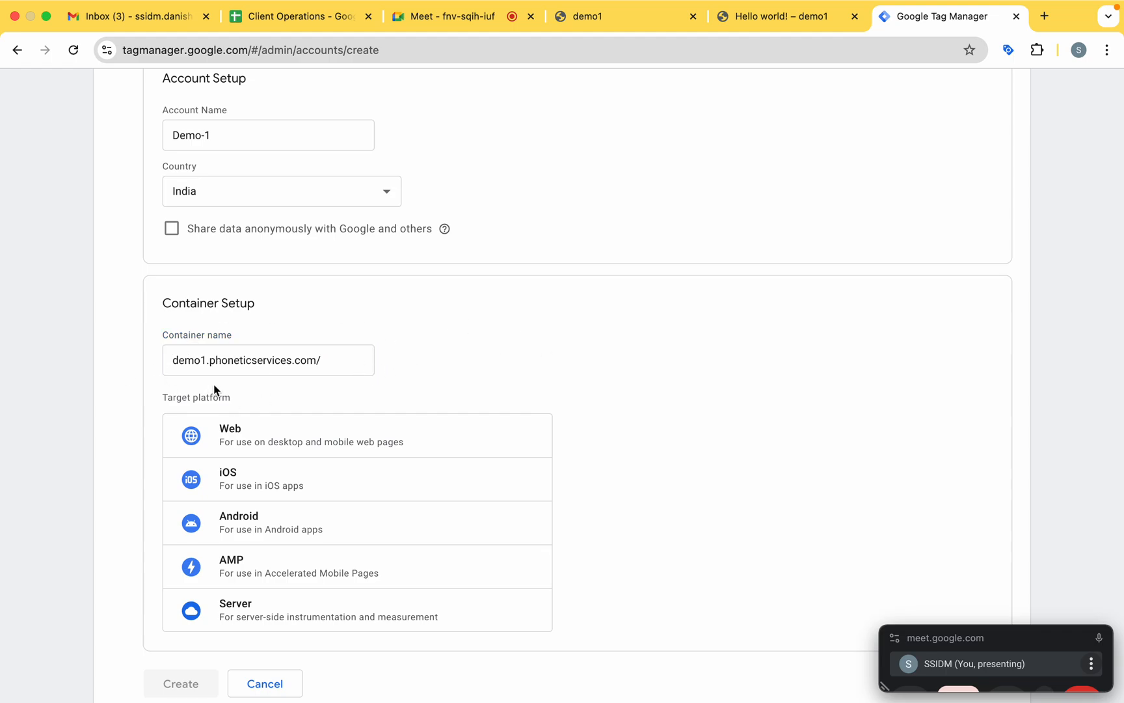
Choose Web as the target platform and create the account, accepting the Terms of Service and the Data Processing Terms.
{"action": "scroll", "coordinate": [263, 384], "scroll_direction": "down", "scroll_amount": 2}
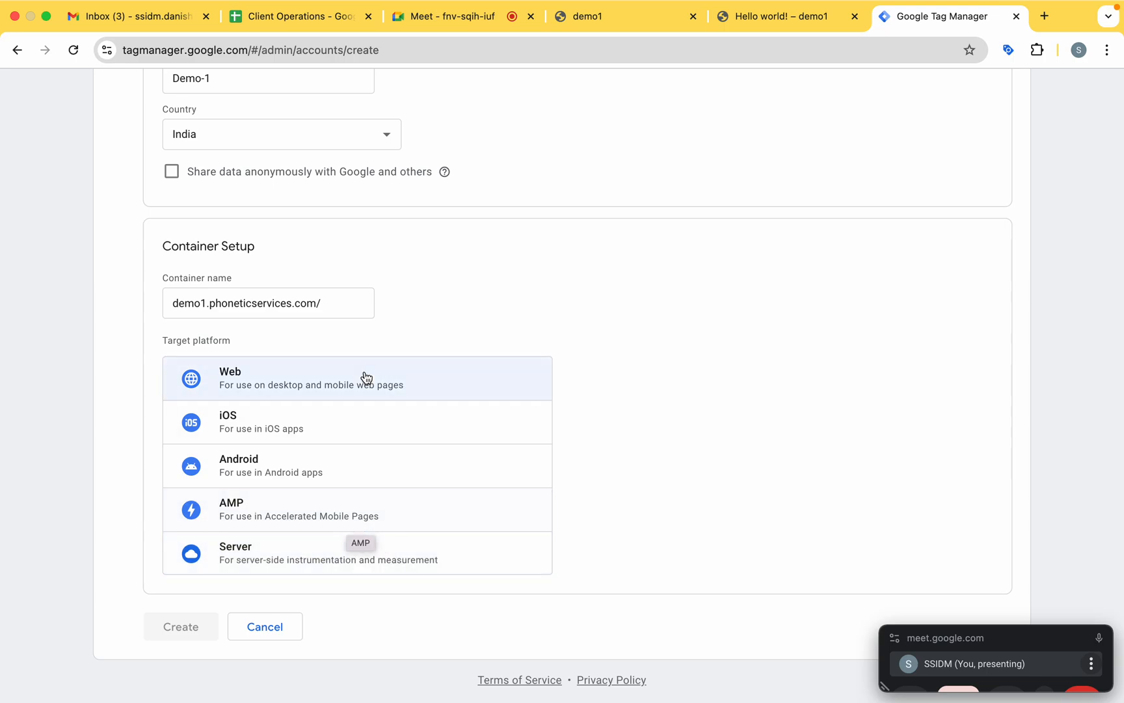
{"action": "left_click", "coordinate": [273, 391]}
{"action": "left_click", "coordinate": [199, 628]}
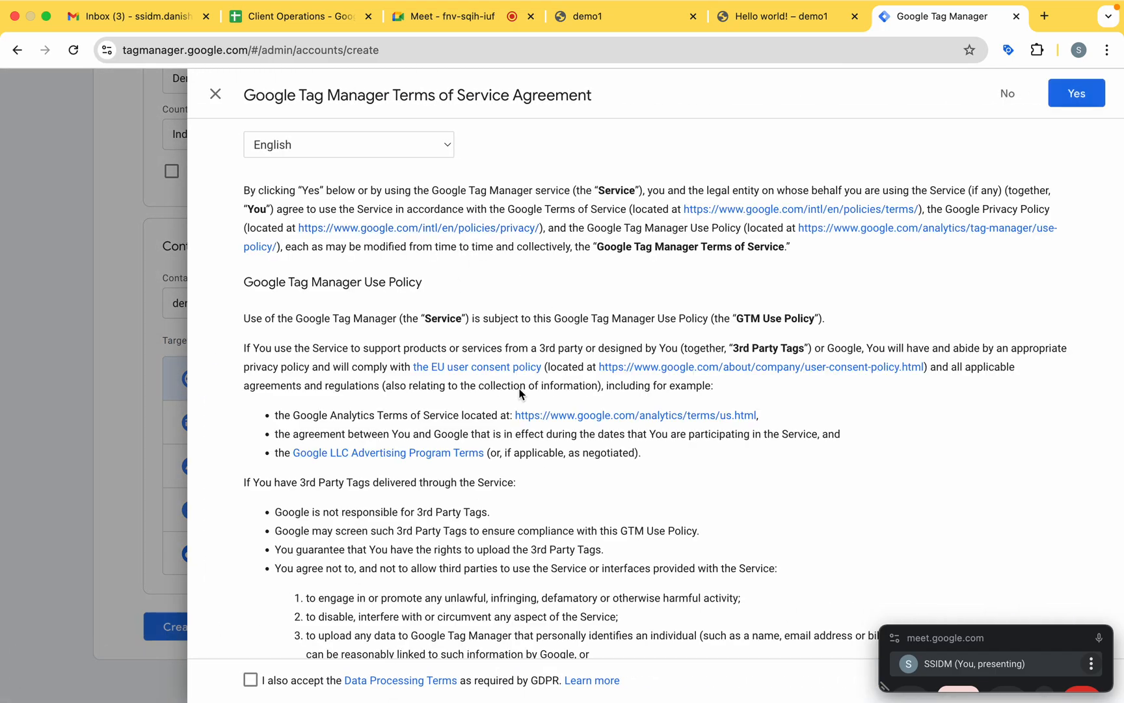
{"action": "scroll", "coordinate": [522, 393], "scroll_direction": "down", "scroll_amount": 3}
{"action": "scroll", "coordinate": [521, 392], "scroll_direction": "down", "scroll_amount": 5}
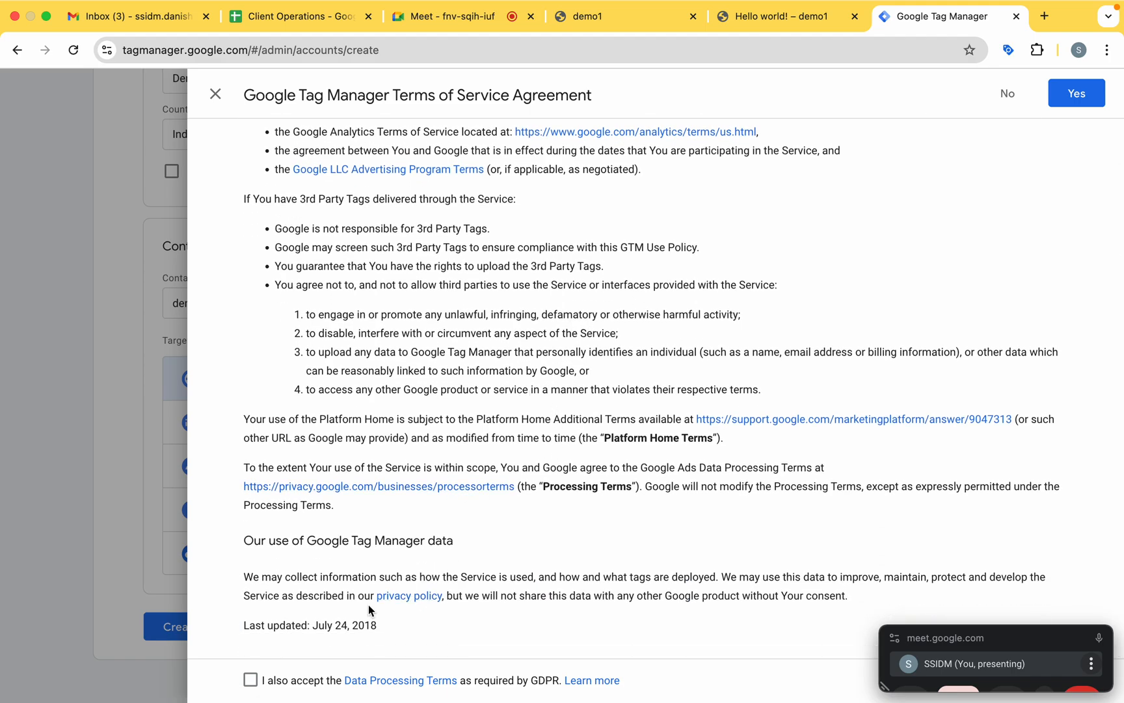
{"action": "left_click", "coordinate": [251, 680]}
{"action": "left_click", "coordinate": [1076, 95]}
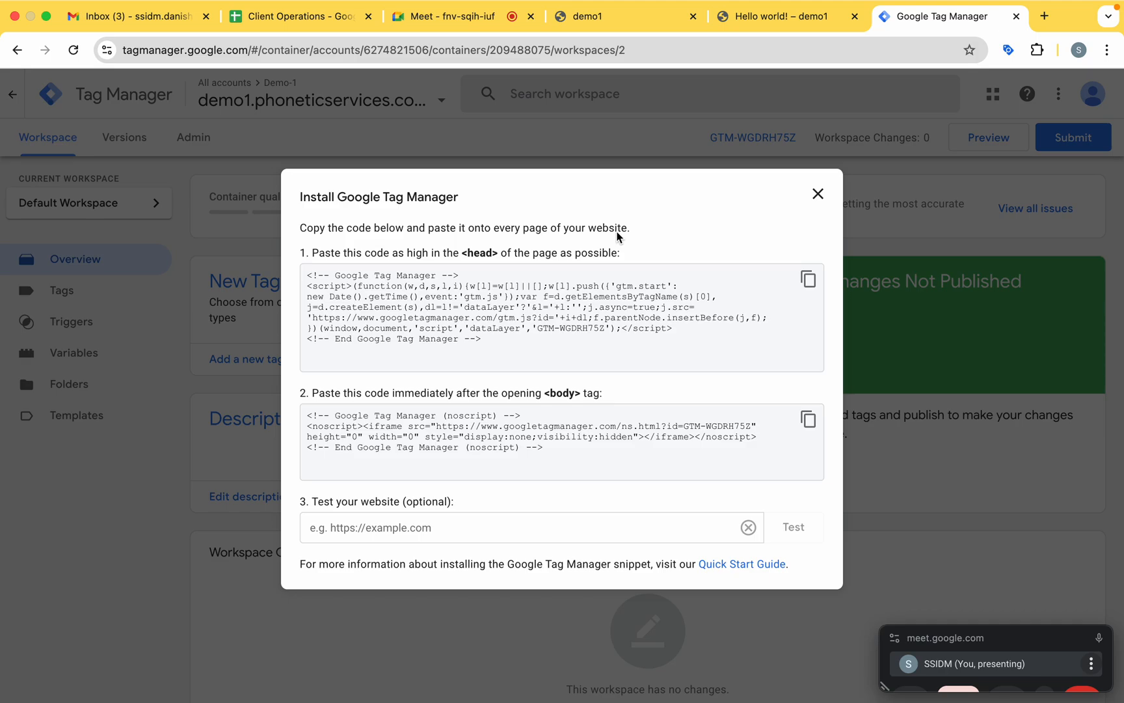
Review the head and body installation instructions and copy the Google Tag Manager snippet meant for the head section.
{"action": "left_click_drag", "start_coordinate": [469, 259], "coordinate": [492, 259]}
{"action": "left_click_drag", "start_coordinate": [545, 394], "coordinate": [578, 399]}
{"action": "left_click", "coordinate": [575, 400]}
{"action": "left_click_drag", "start_coordinate": [309, 276], "coordinate": [529, 354]}
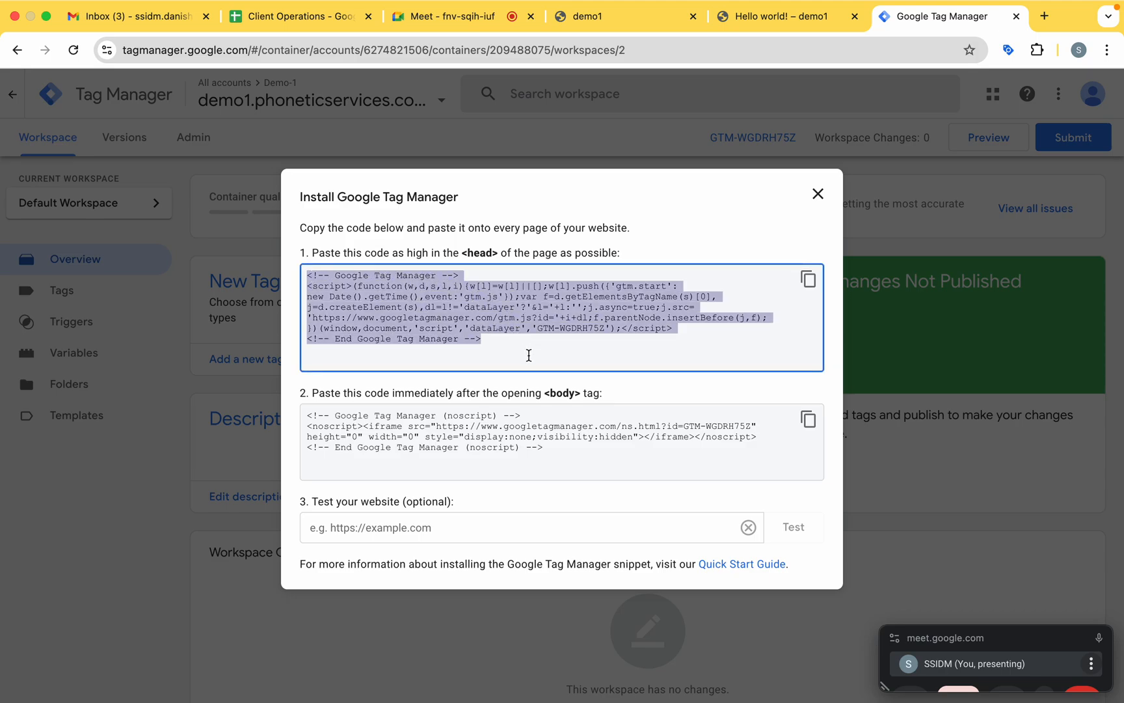
{"action": "left_click", "coordinate": [806, 286]}
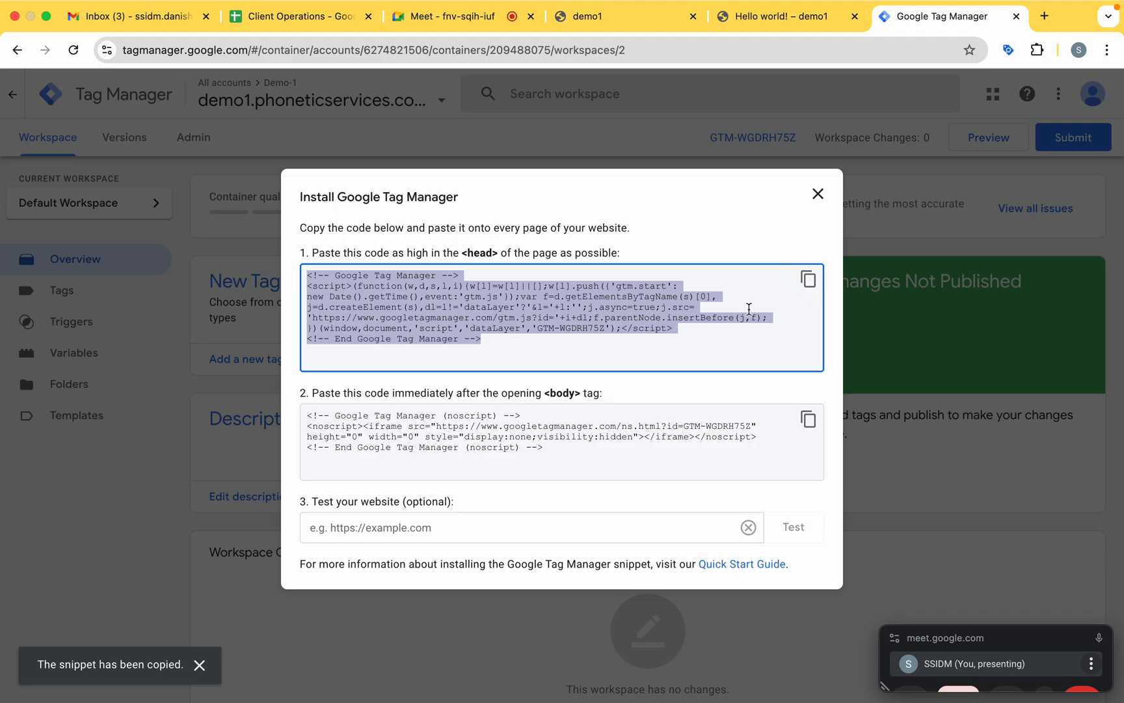
{"action": "left_click", "coordinate": [749, 309]}
Switch to the demo1 site, go to its WordPress dashboard, and open the Theme File Editor, acknowledging the direct-editing warning.
{"action": "left_click", "coordinate": [631, 17]}
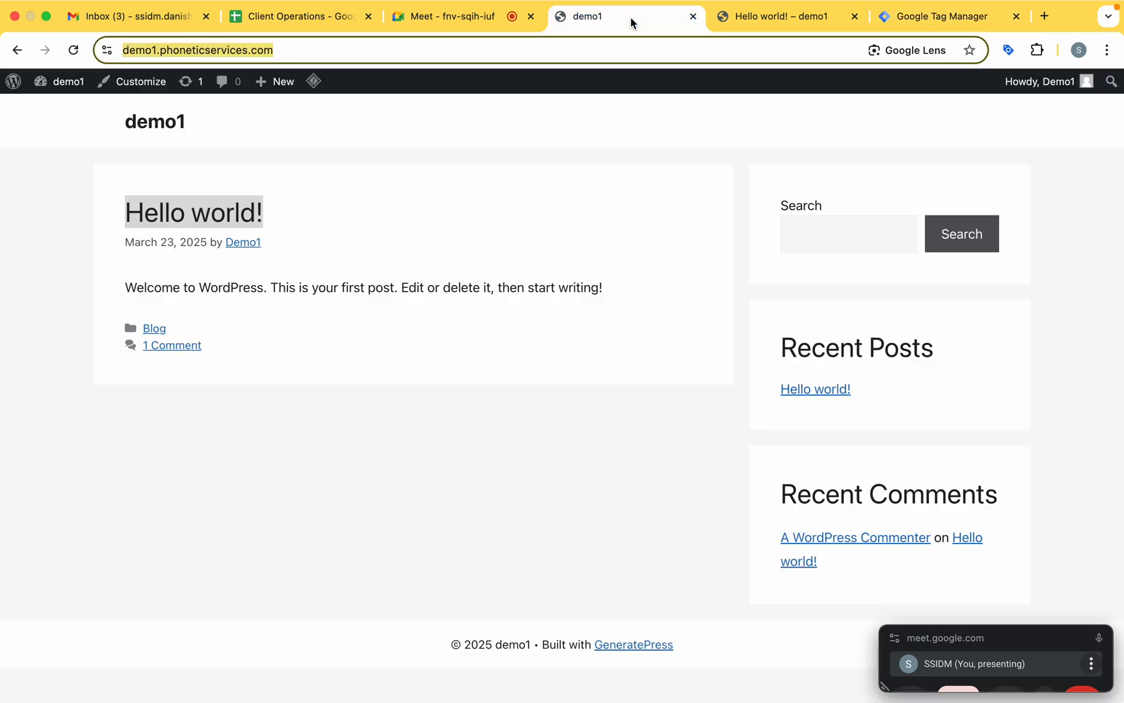
{"action": "mouse_move", "coordinate": [69, 85]}
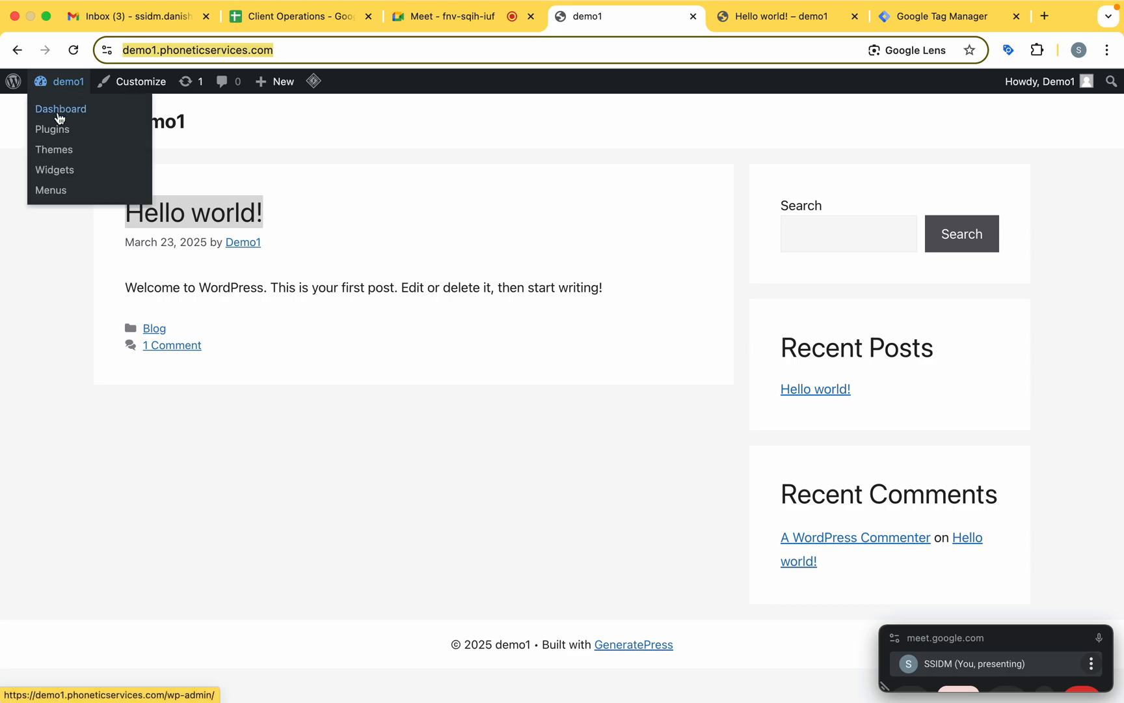
{"action": "left_click", "coordinate": [58, 115]}
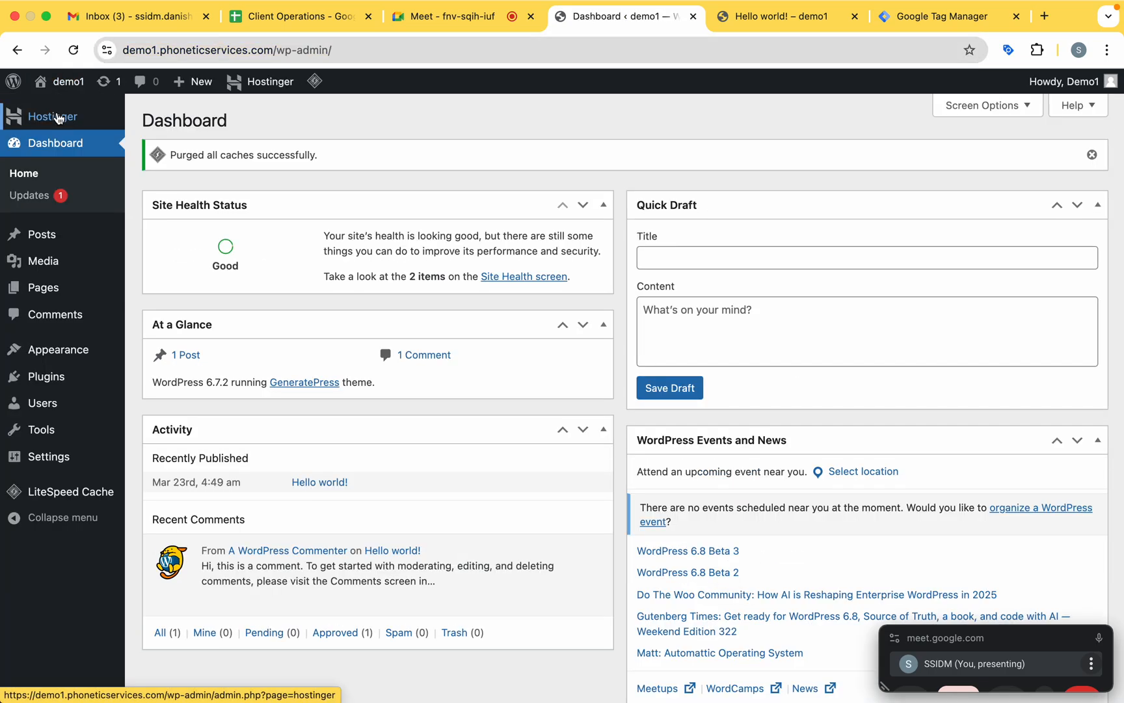
{"action": "mouse_move", "coordinate": [65, 351]}
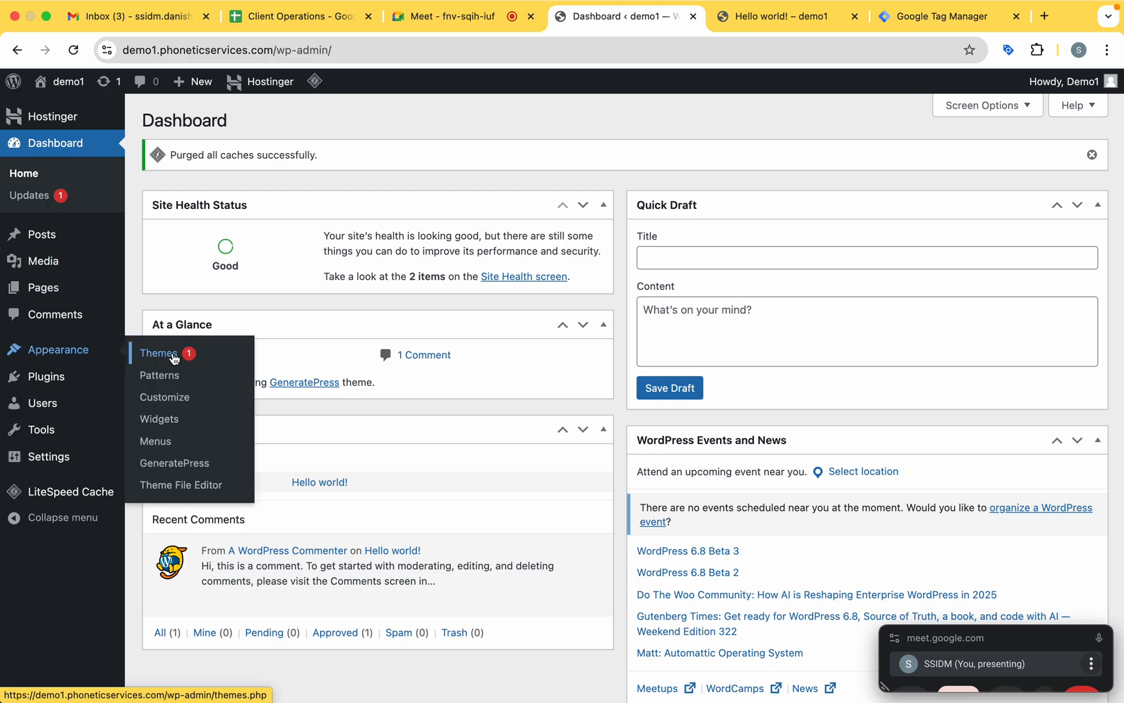
{"action": "left_click", "coordinate": [195, 489]}
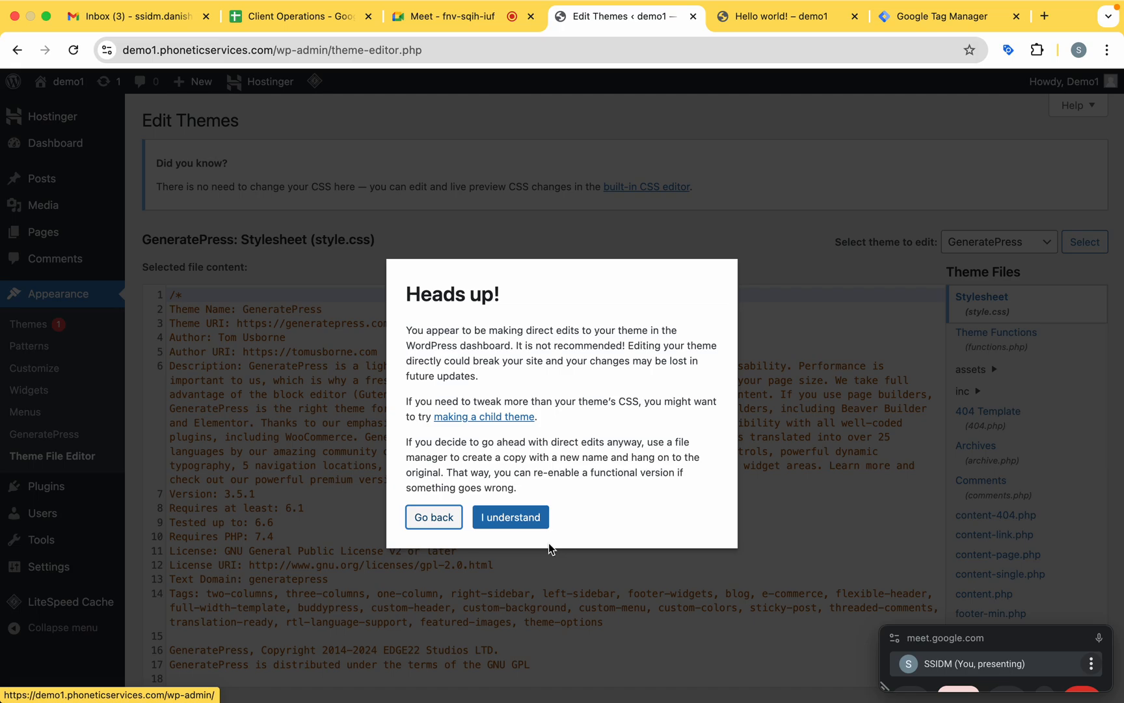
{"action": "left_click", "coordinate": [521, 518]}
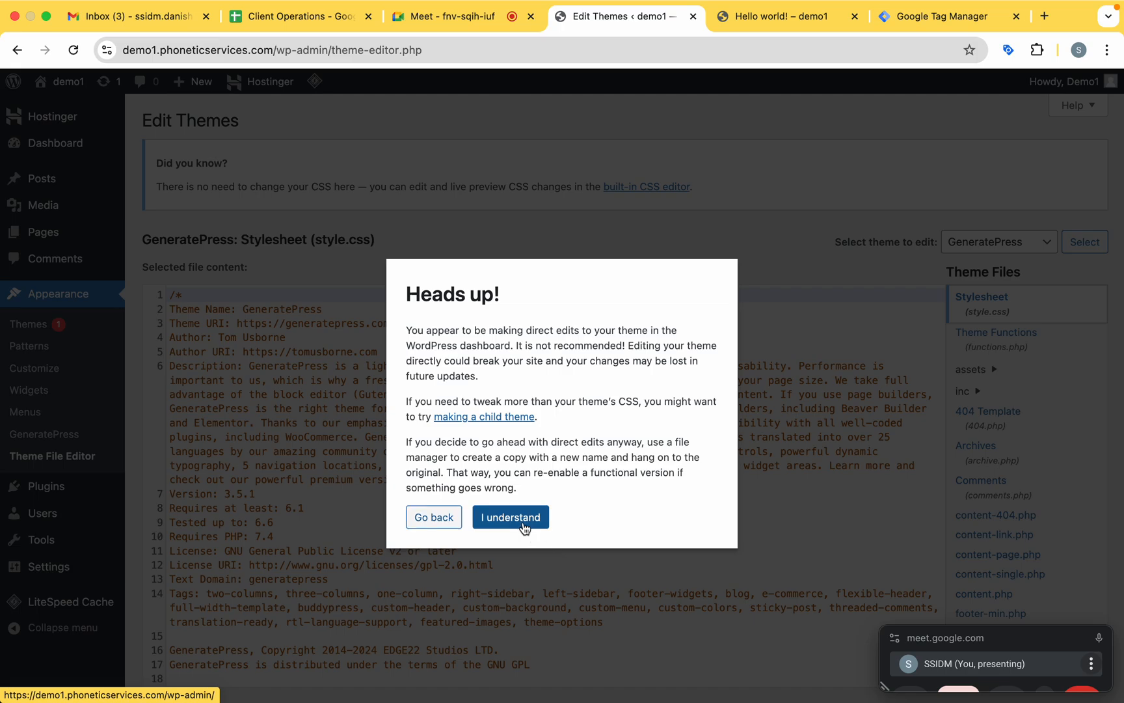
Open the GeneratePress Theme Header file (header.php) for editing.
{"action": "scroll", "coordinate": [605, 422], "scroll_direction": "down", "scroll_amount": 2}
{"action": "scroll", "coordinate": [605, 423], "scroll_direction": "up", "scroll_amount": 2}
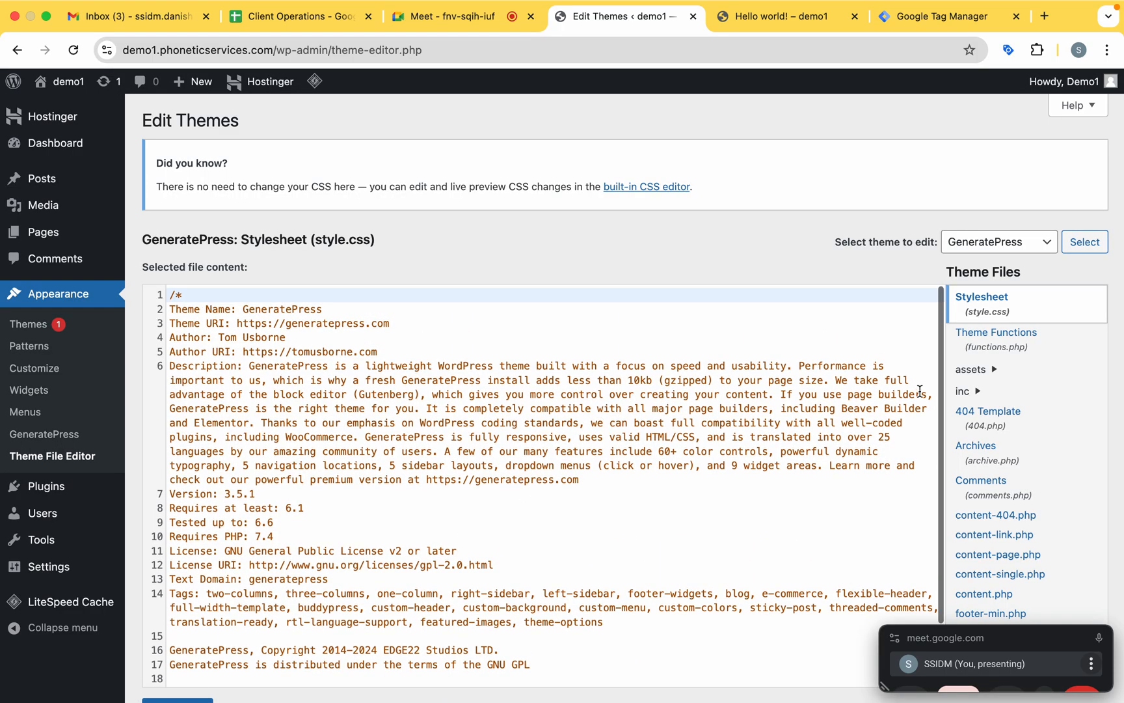
{"action": "scroll", "coordinate": [1013, 437], "scroll_direction": "down", "scroll_amount": 3}
{"action": "scroll", "coordinate": [1013, 437], "scroll_direction": "down", "scroll_amount": 5}
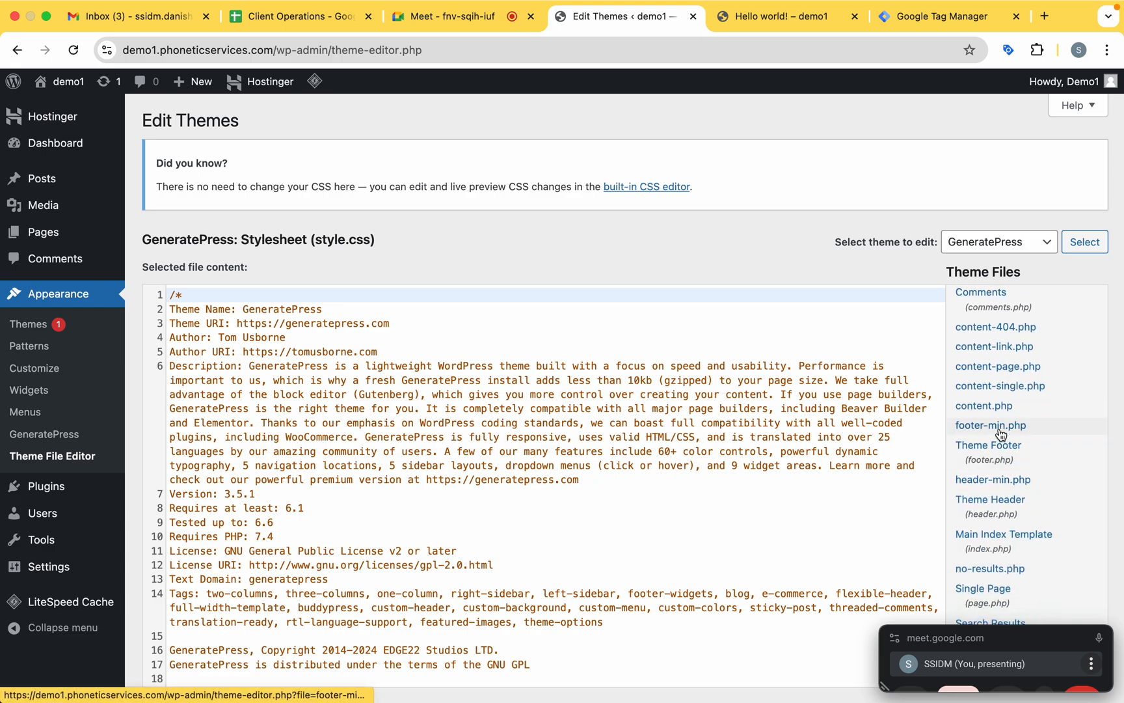
{"action": "scroll", "coordinate": [1002, 514], "scroll_direction": "down", "scroll_amount": 4}
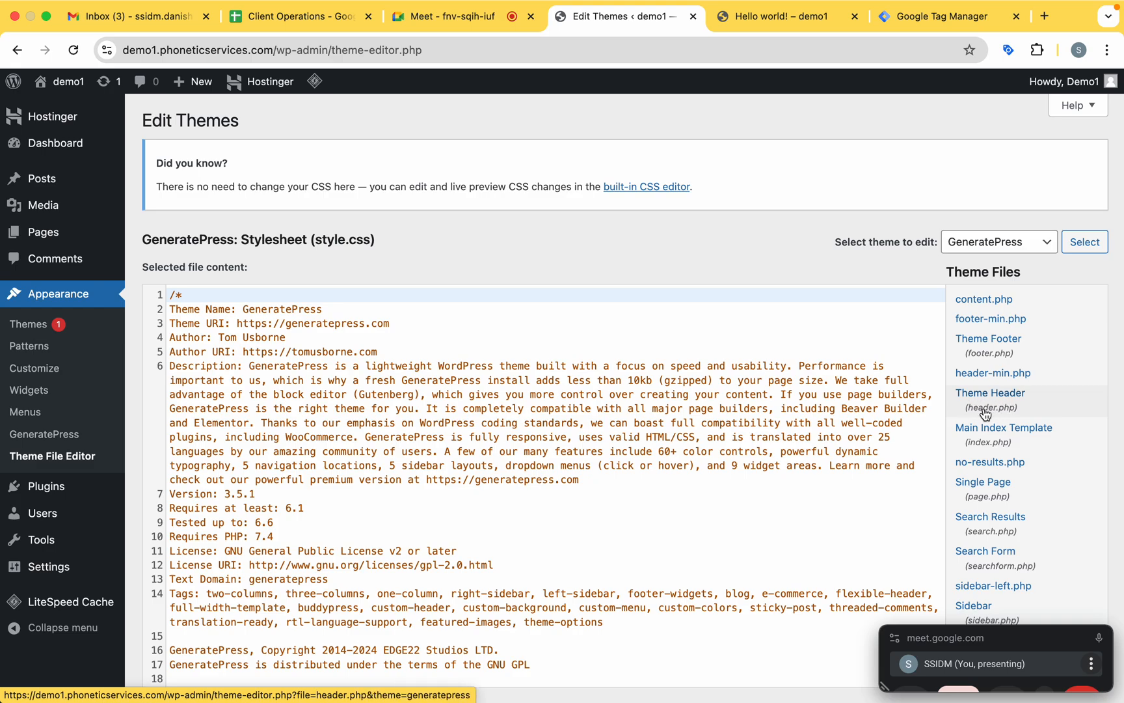
{"action": "left_click", "coordinate": [996, 406]}
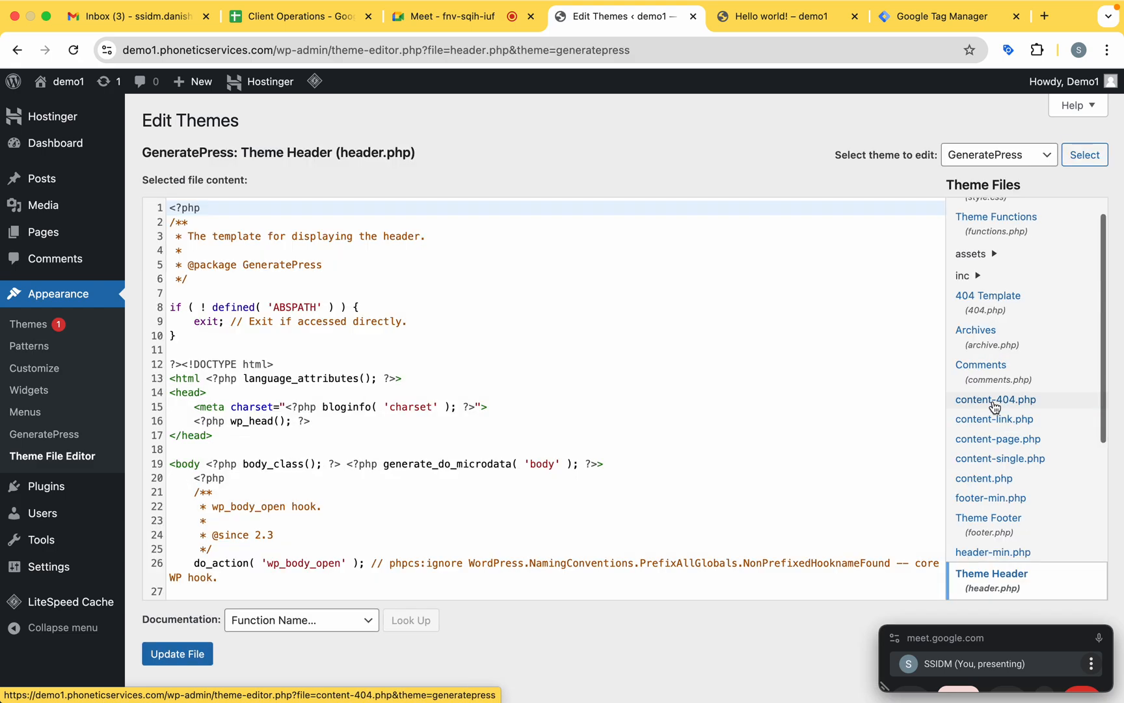
Paste the copied Google Tag Manager head snippet on a new line directly after the closing </head> tag.
{"action": "left_click", "coordinate": [235, 436]}
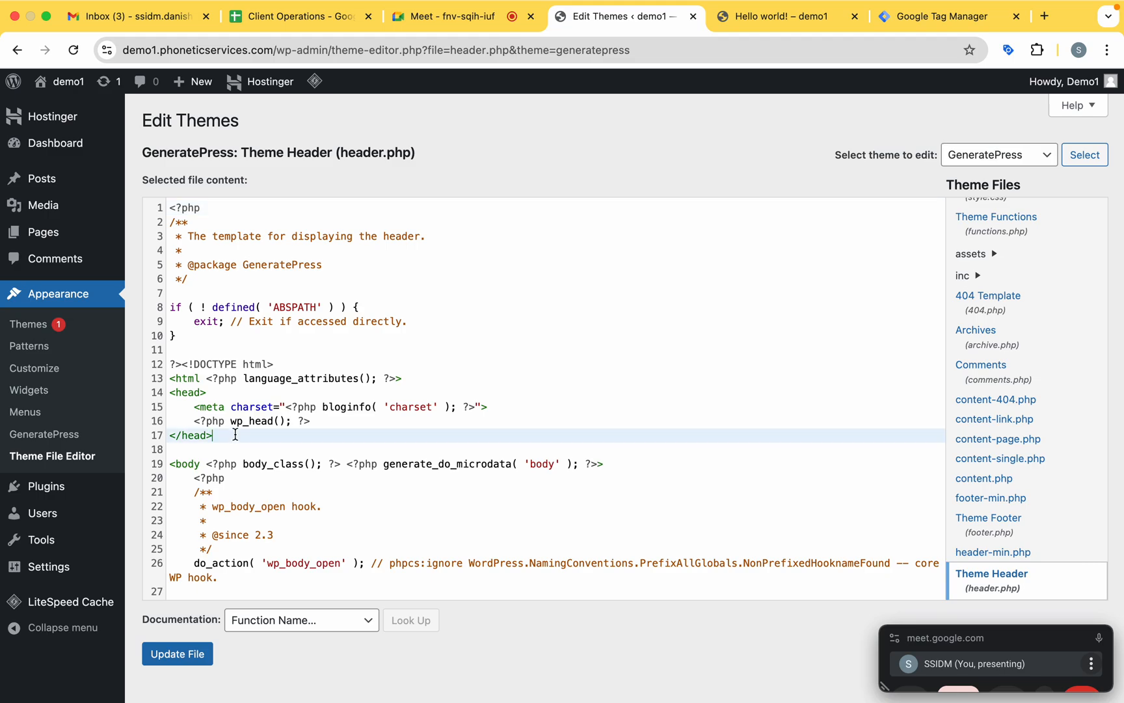
{"action": "key", "text": "Return"}
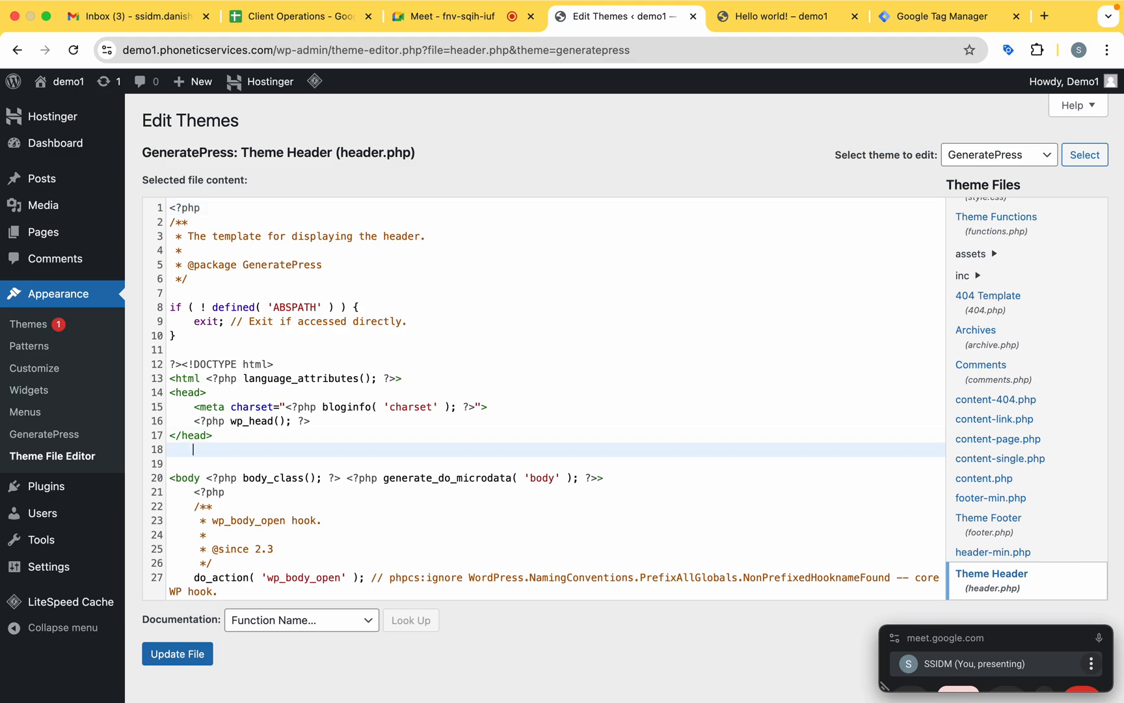
{"action": "type", "text": "<!-- Google Tag Manager --> <script>(function(w,d,s,l,i){w[l]=w[l]||[];w[l].push({'gtm.start': new Date().getTime(),event:'gtm.js'});var f=d.getElementsByTagName(s)[0], j=d.createElement(s),dl=l!='dataLayer'?'&l='+l:'';j.async=true;j.src= 'https://www.googletagmanager.com/gtm.js?id='+i+dl;f.parentNode.insertBefore(j,f); })(window,document,'script','dataLayer','GTM-WGDRH75Z');</script> <!-- End Google Tag Manager -->"}
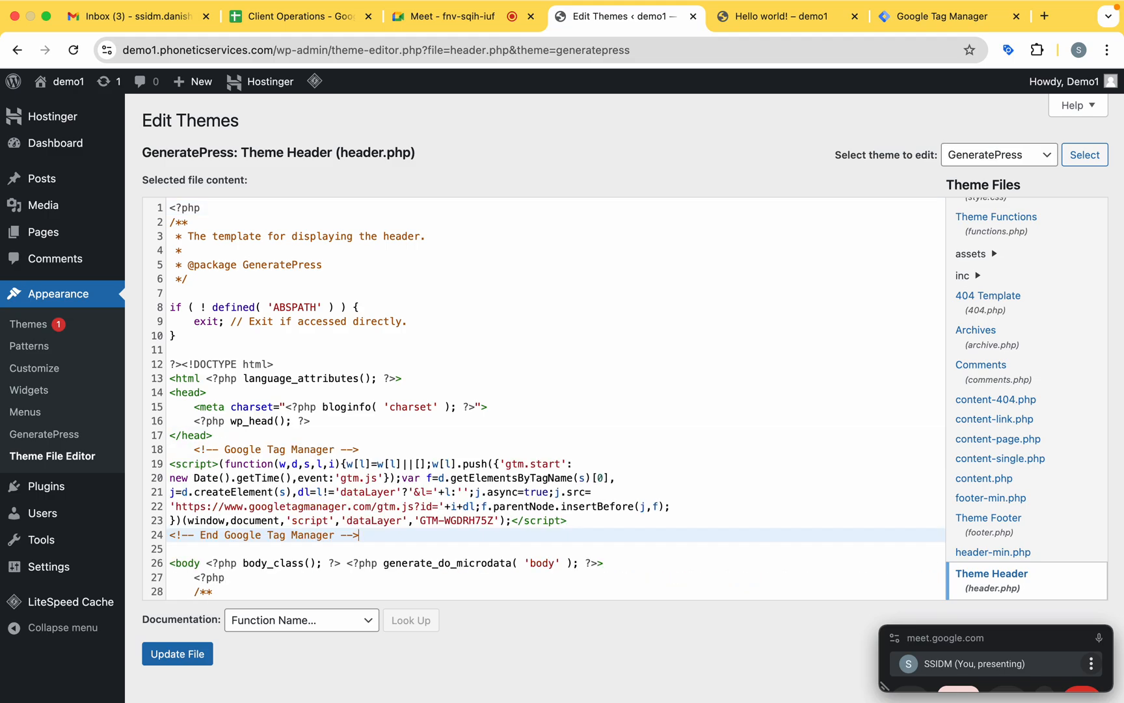
Return to Google Tag Manager and copy the noscript snippet meant for the body section.
{"action": "left_click", "coordinate": [784, 16]}
{"action": "left_click", "coordinate": [943, 25]}
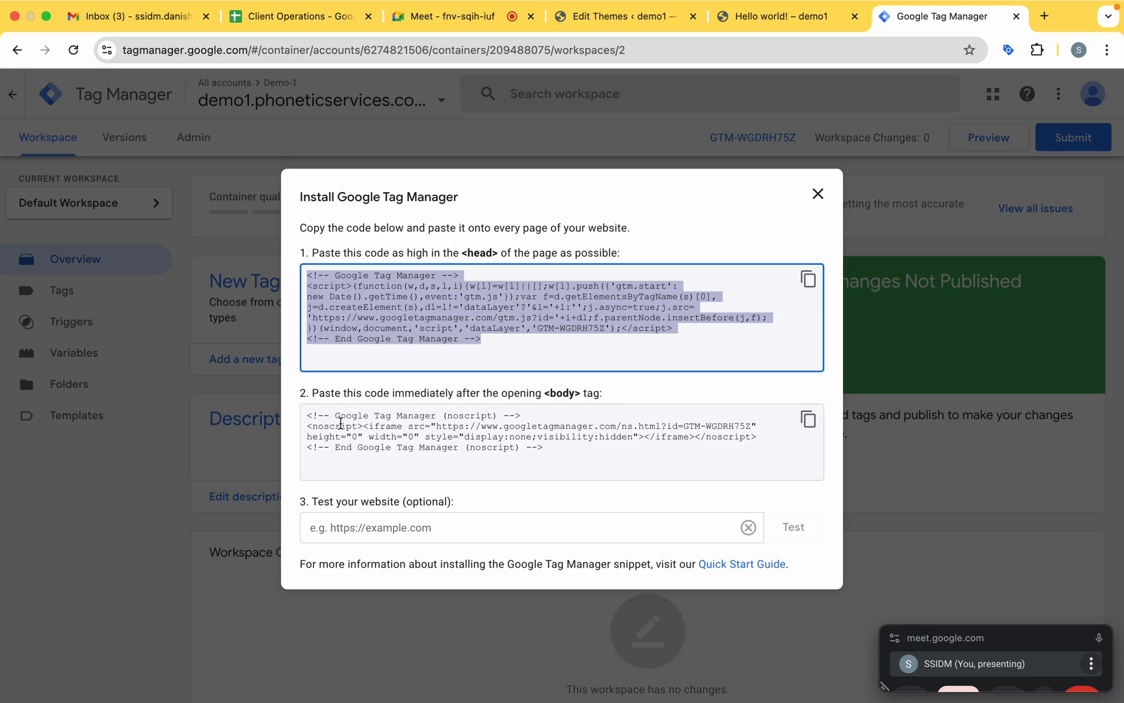
{"action": "left_click_drag", "start_coordinate": [312, 417], "coordinate": [578, 454]}
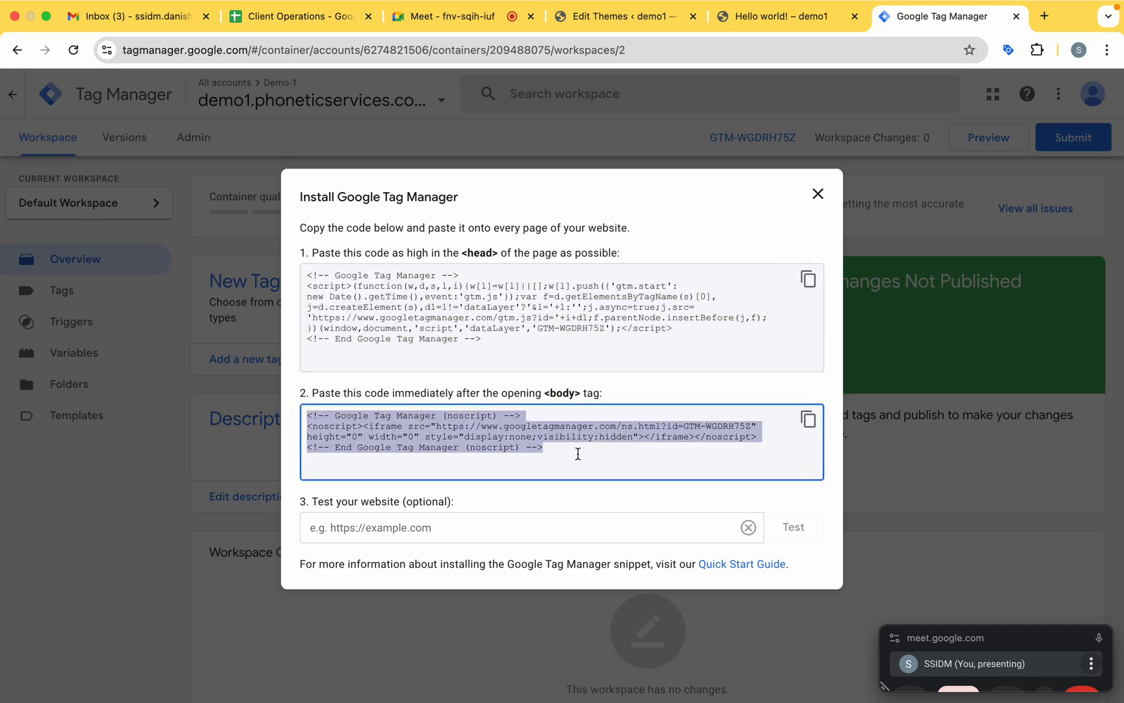
{"action": "left_click", "coordinate": [810, 423]}
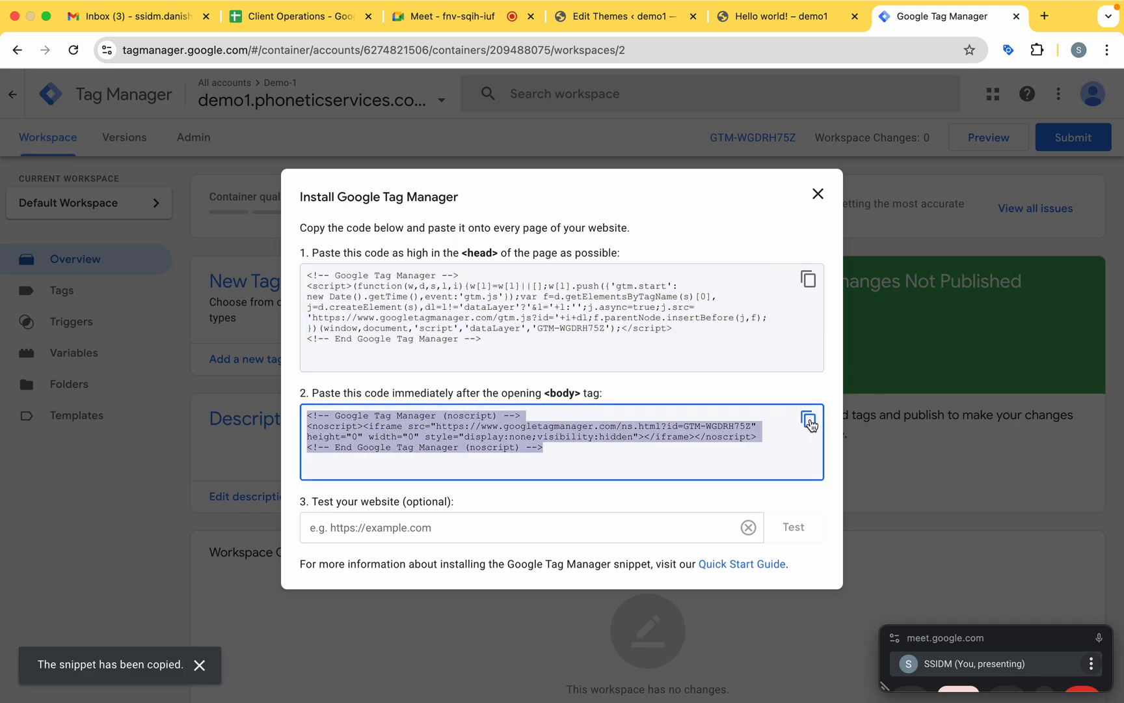
Back in header.php, paste the noscript snippet on a new line directly after the opening <body> tag and update the file.
{"action": "left_click", "coordinate": [623, 16]}
{"action": "scroll", "coordinate": [448, 367], "scroll_direction": "down", "scroll_amount": 3}
{"action": "scroll", "coordinate": [448, 367], "scroll_direction": "down", "scroll_amount": 6}
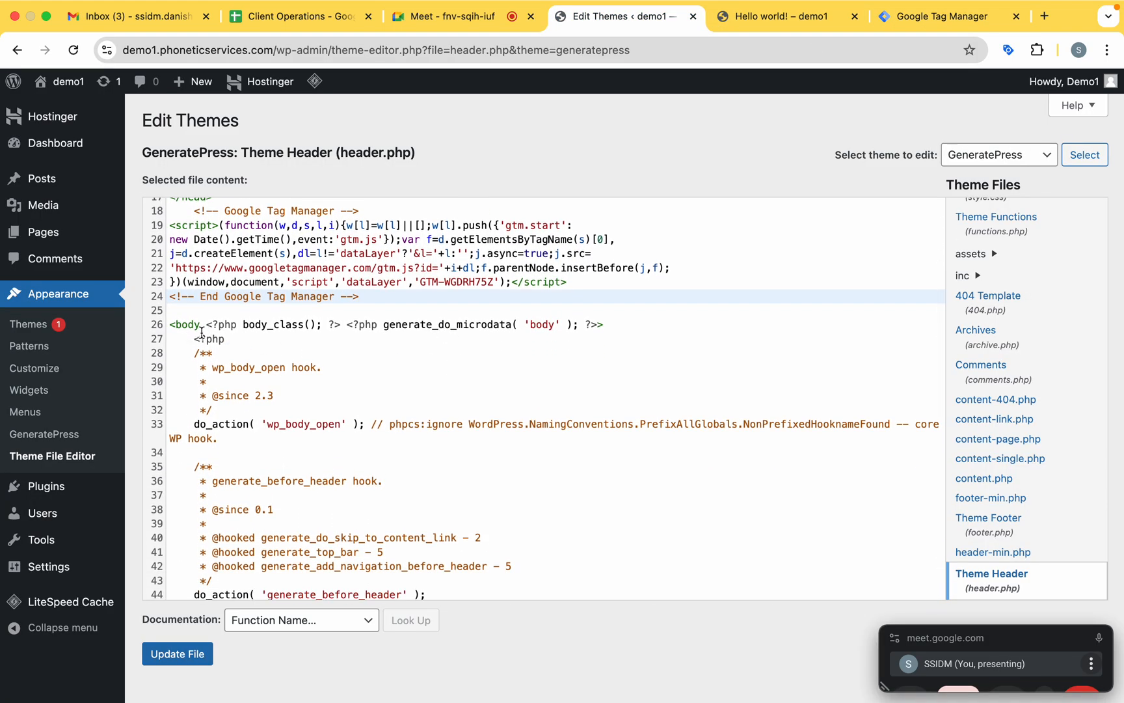
{"action": "scroll", "coordinate": [360, 336], "scroll_direction": "down", "scroll_amount": 10}
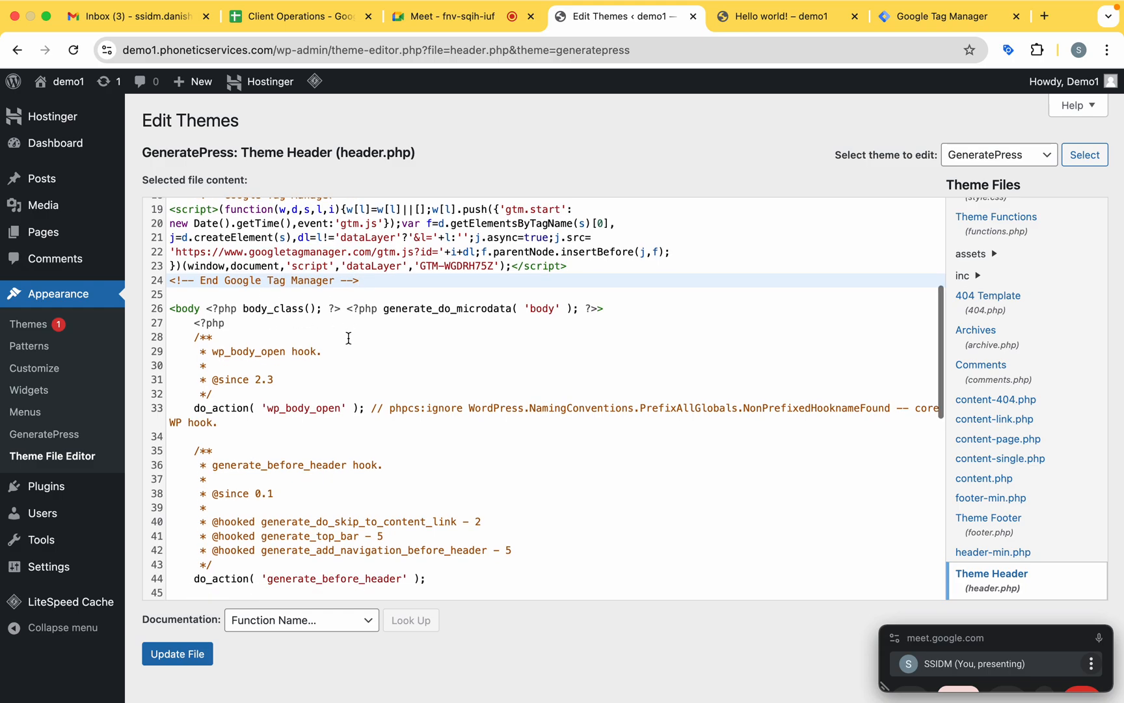
{"action": "scroll", "coordinate": [348, 338], "scroll_direction": "down", "scroll_amount": 8}
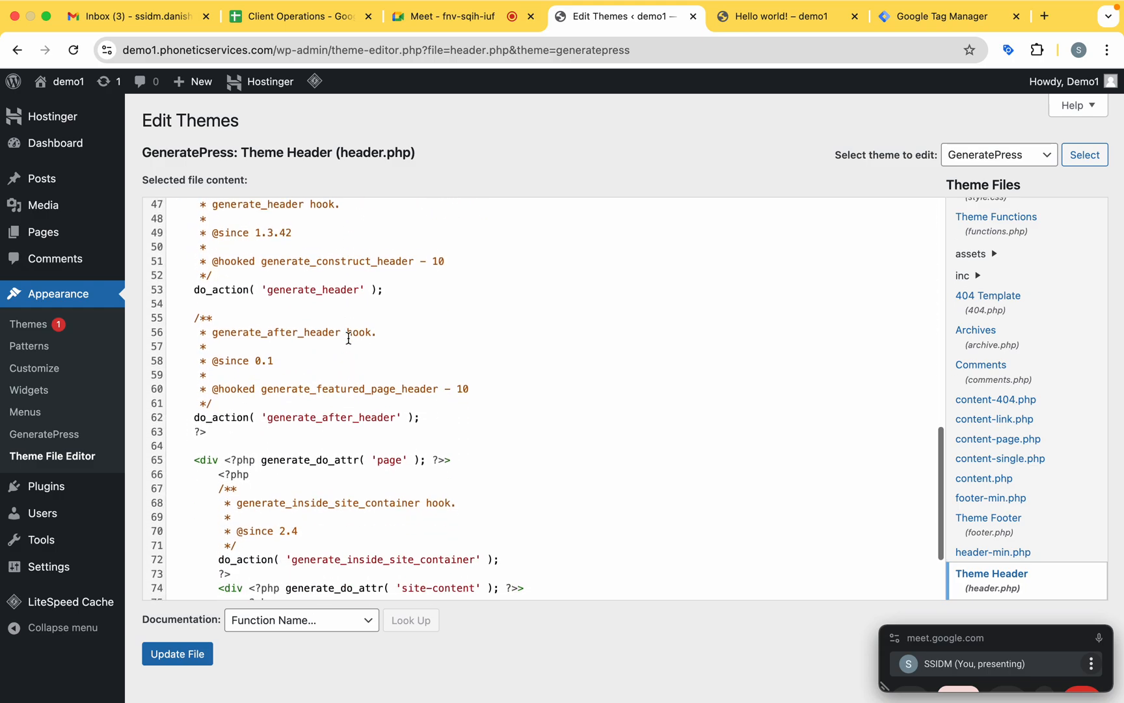
{"action": "scroll", "coordinate": [349, 338], "scroll_direction": "up", "scroll_amount": 10}
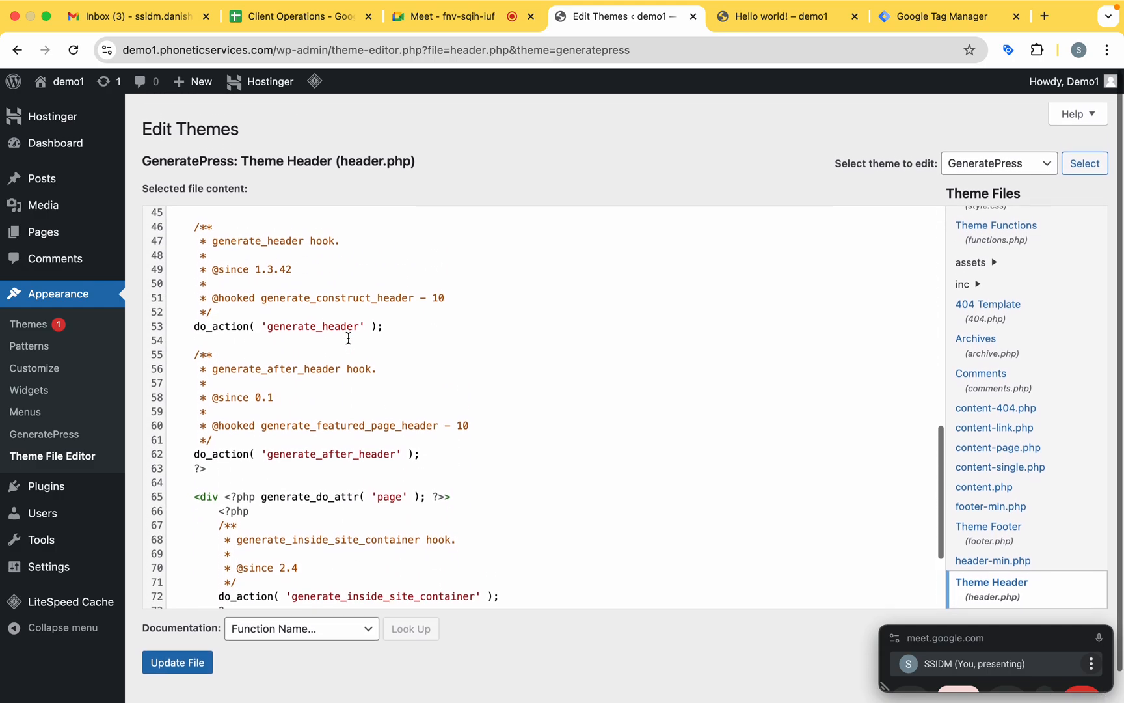
{"action": "scroll", "coordinate": [353, 354], "scroll_direction": "up", "scroll_amount": 4}
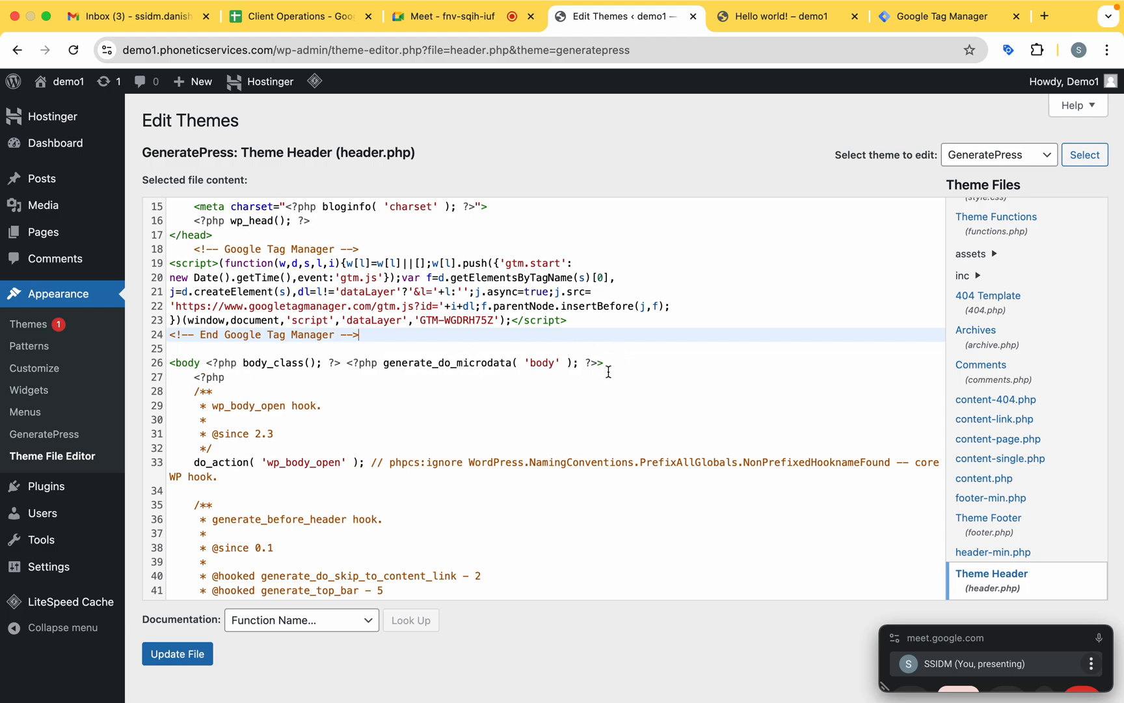
{"action": "scroll", "coordinate": [389, 400], "scroll_direction": "down", "scroll_amount": 2}
{"action": "scroll", "coordinate": [390, 400], "scroll_direction": "up", "scroll_amount": 3}
{"action": "scroll", "coordinate": [390, 400], "scroll_direction": "up", "scroll_amount": 2}
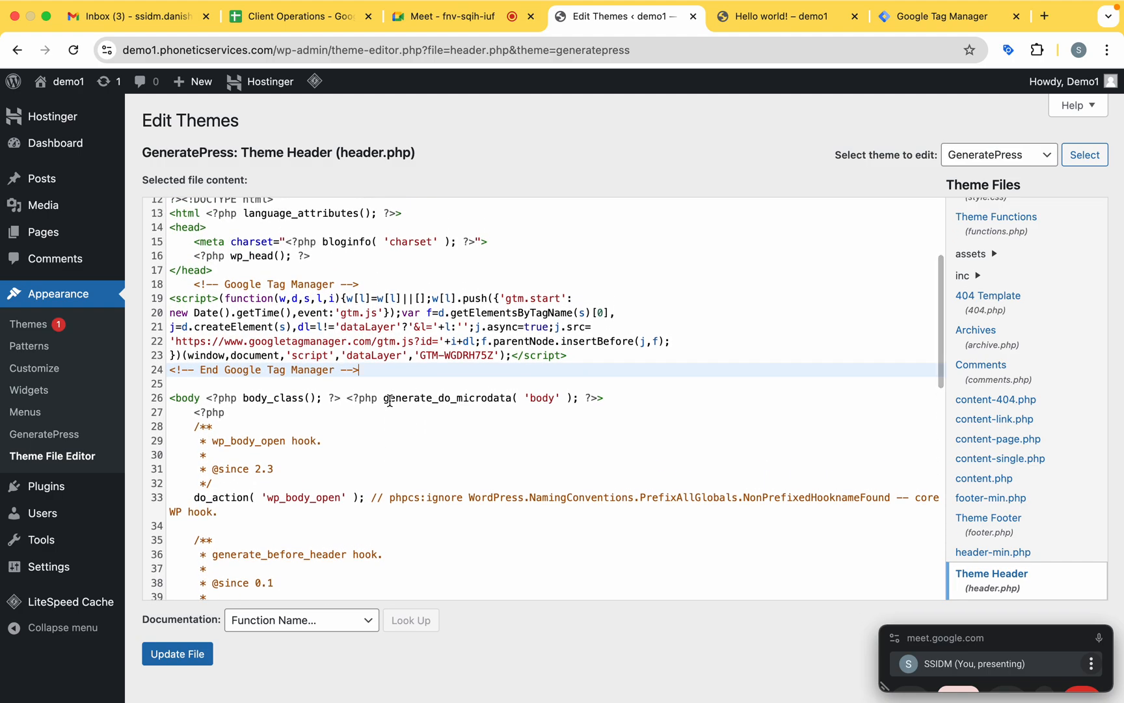
{"action": "left_click", "coordinate": [633, 404]}
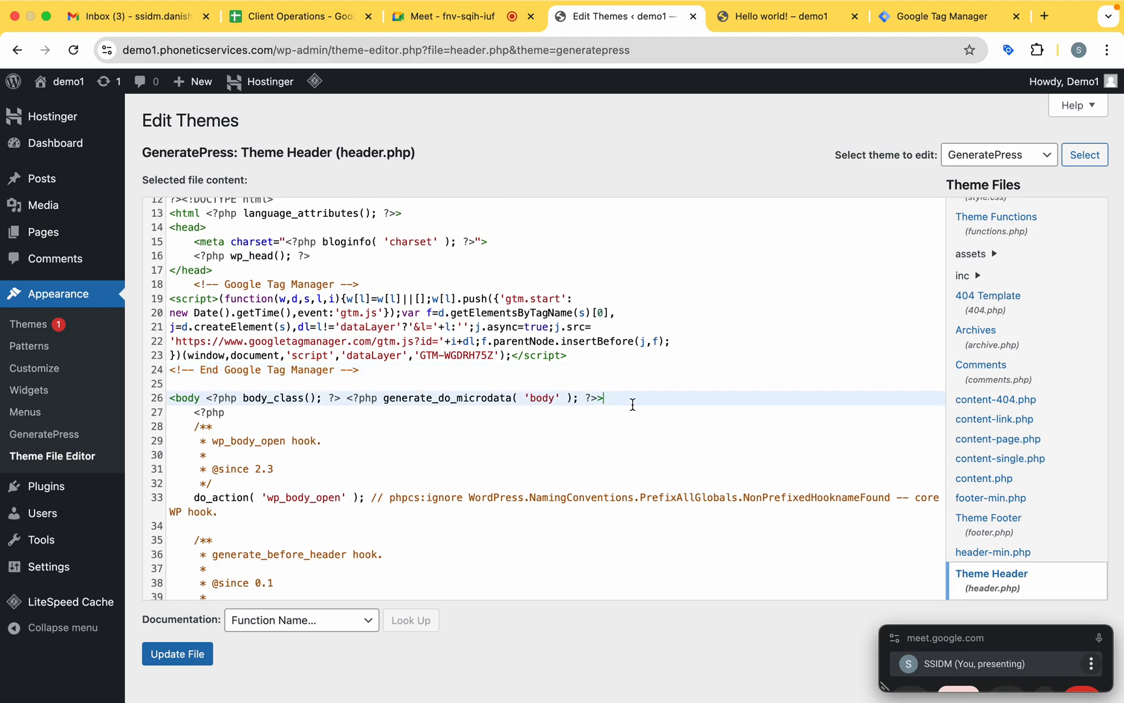
{"action": "key", "text": "Return"}
{"action": "type", "text": "<!-- Google Tag Manager (noscript) --> <noscript><iframe src=\"https://www.googletagmanager.com/ns.html?id=GTM-WGDRH75Z\" height=\"0\" width=\"0\" style=\"display:none;visibility:hidden\"></iframe></noscript> <!-- End Google Tag Manager (noscript) -->"}
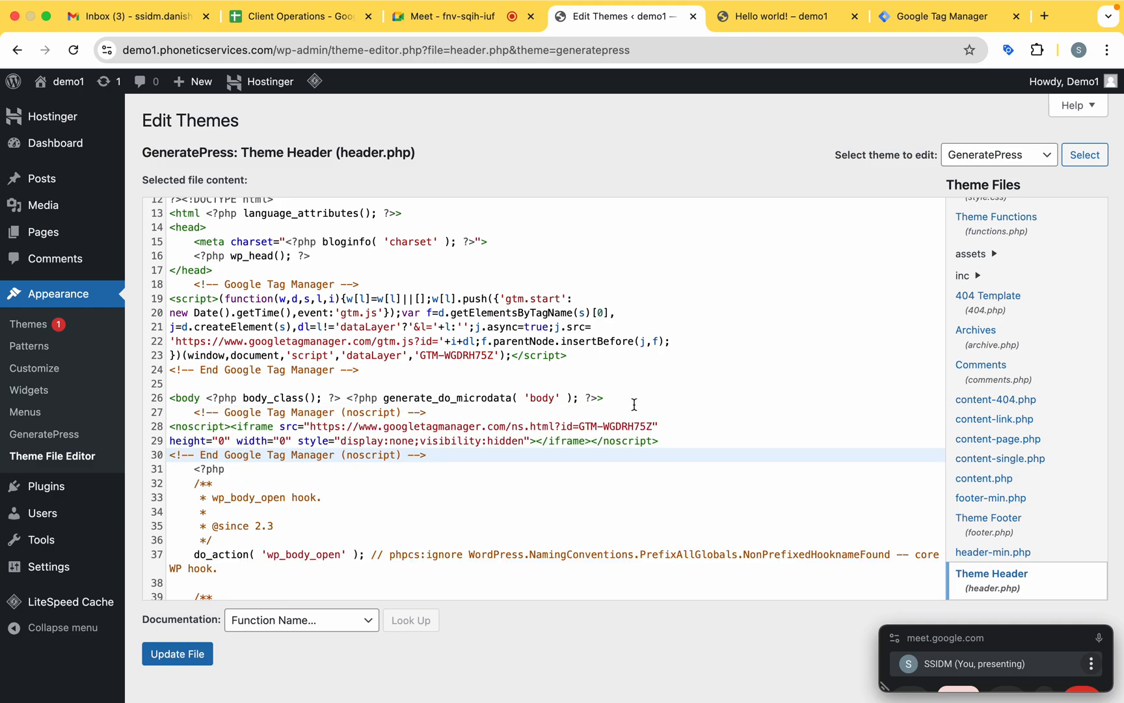
{"action": "left_click", "coordinate": [177, 654]}
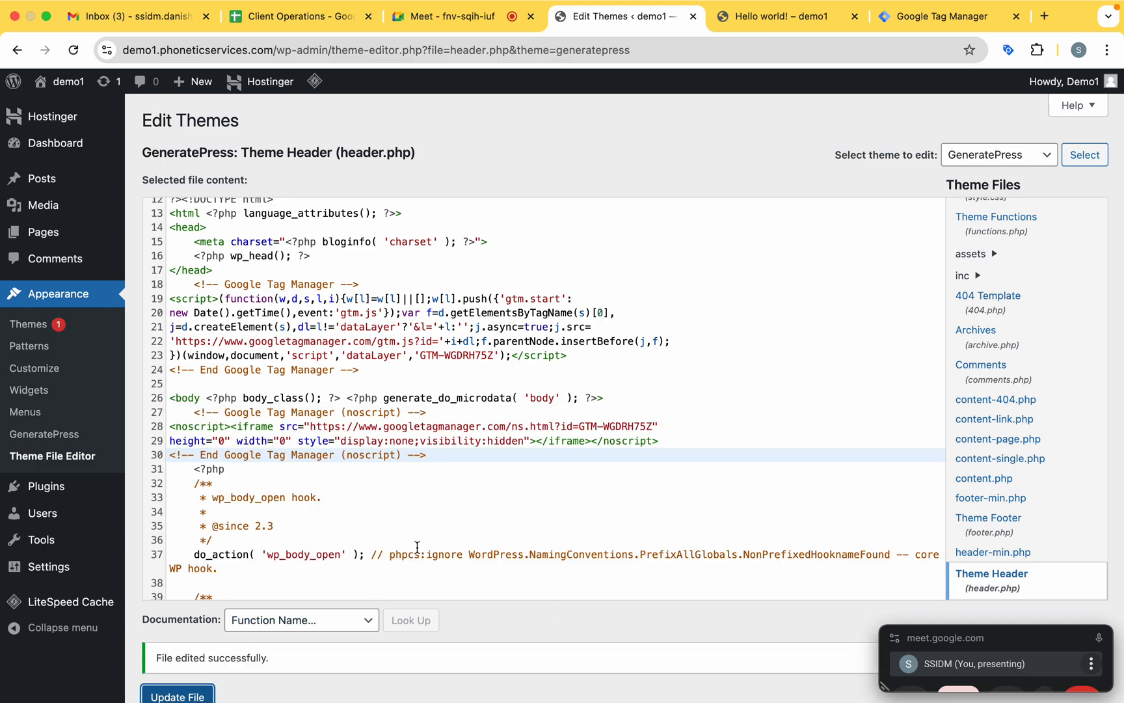
{"action": "left_click", "coordinate": [775, 16]}
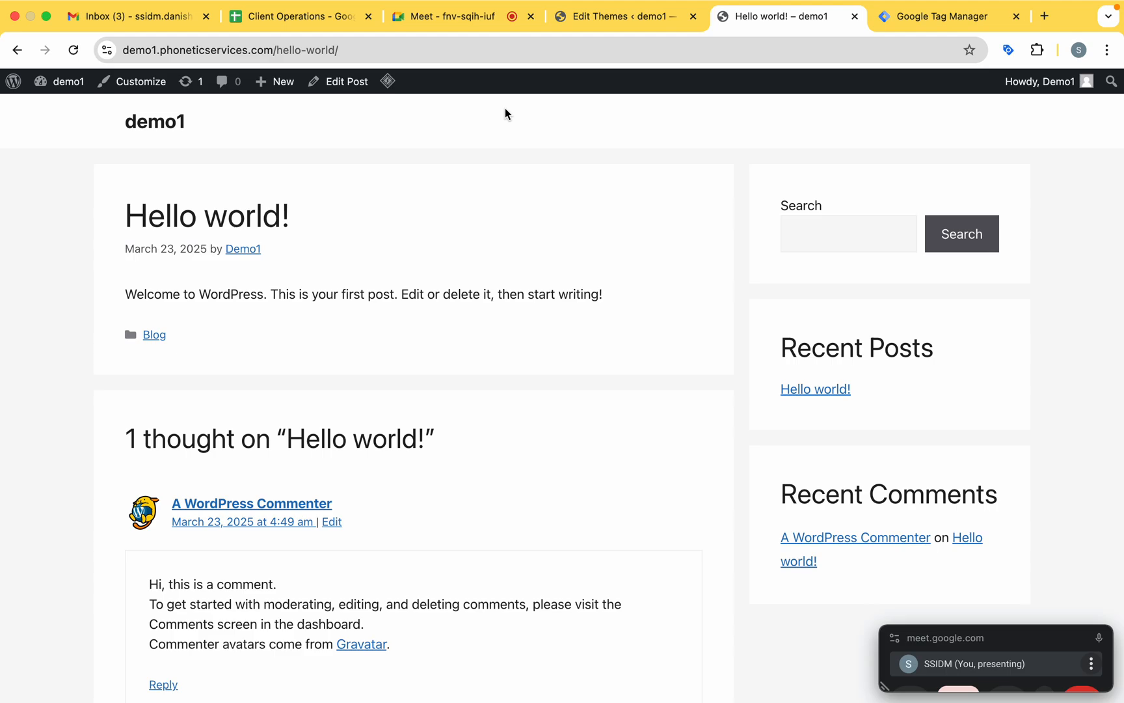
{"action": "left_click", "coordinate": [472, 18]}
{"action": "left_click", "coordinate": [600, 16]}
Cut the Google Tag Manager script snippet from below the closing </head> tag in header.php and remove the leftover empty line.
{"action": "scroll", "coordinate": [489, 312], "scroll_direction": "up", "scroll_amount": 2}
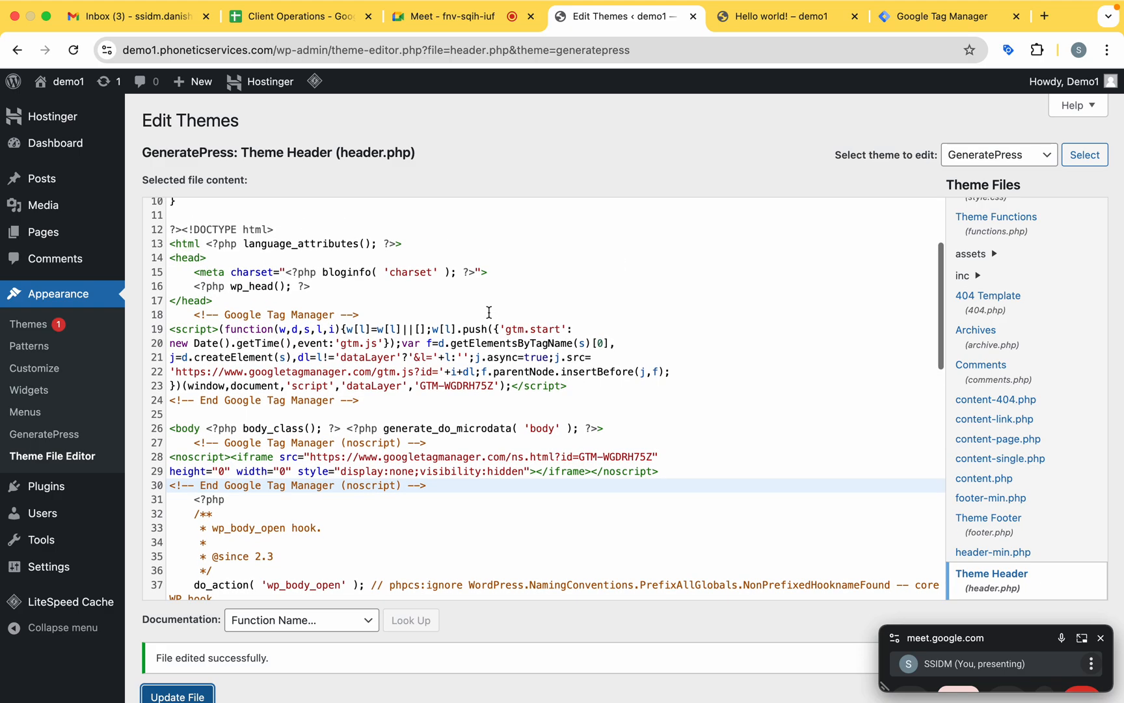
{"action": "scroll", "coordinate": [488, 312], "scroll_direction": "up", "scroll_amount": 3}
{"action": "scroll", "coordinate": [489, 312], "scroll_direction": "up", "scroll_amount": 2}
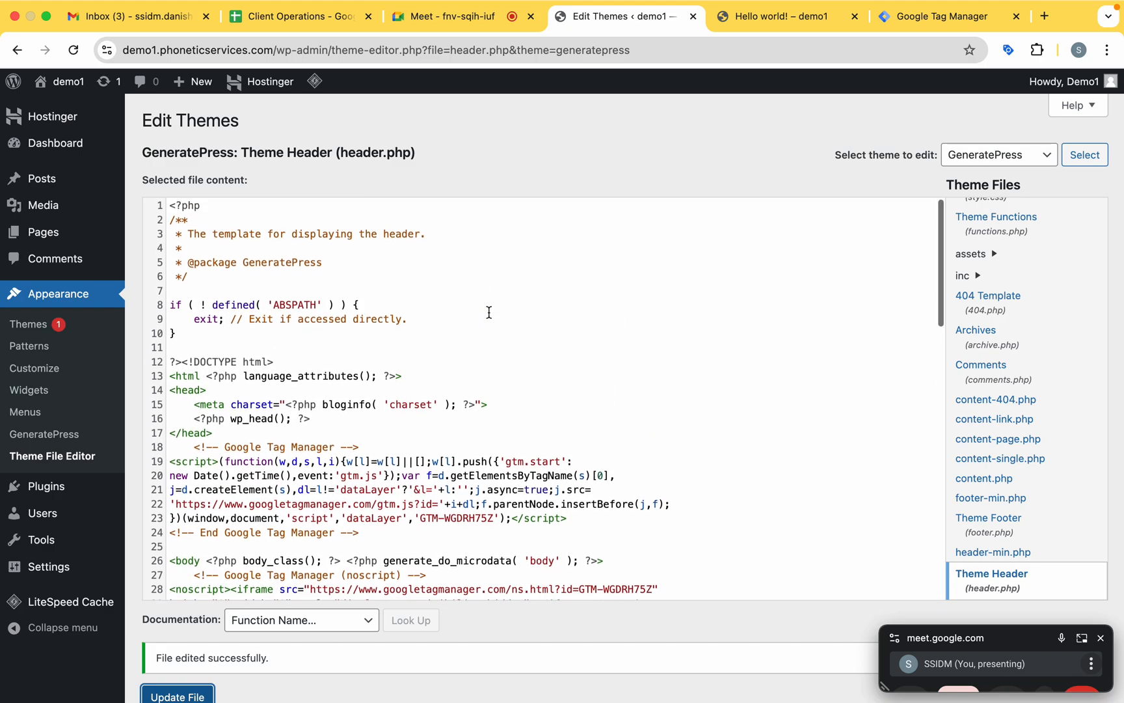
{"action": "left_click_drag", "start_coordinate": [195, 454], "coordinate": [394, 533]}
{"action": "key", "text": "super+c"}
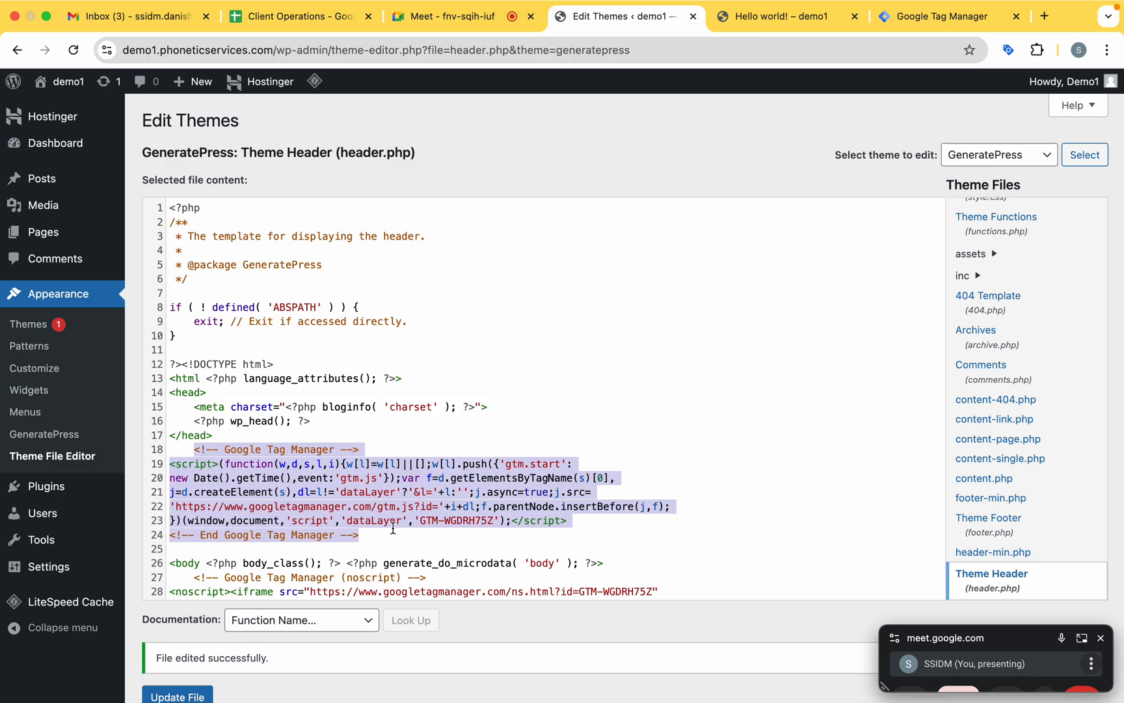
{"action": "key", "text": "BackSpace"}
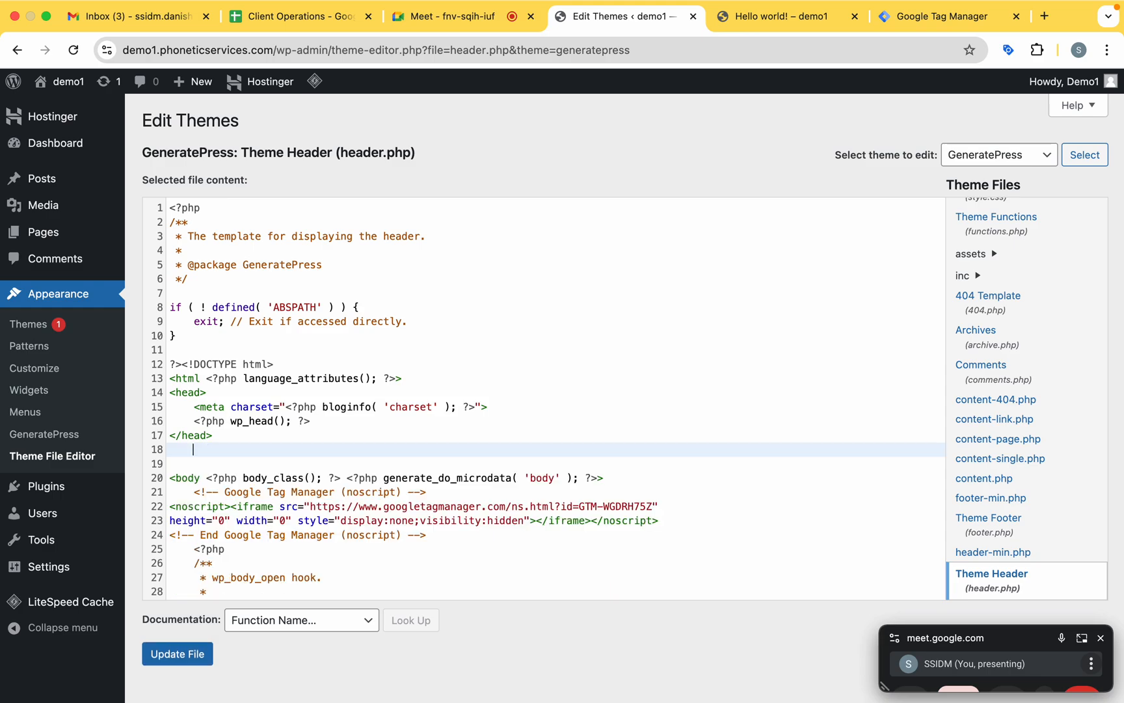
{"action": "key", "text": "BackSpace"}
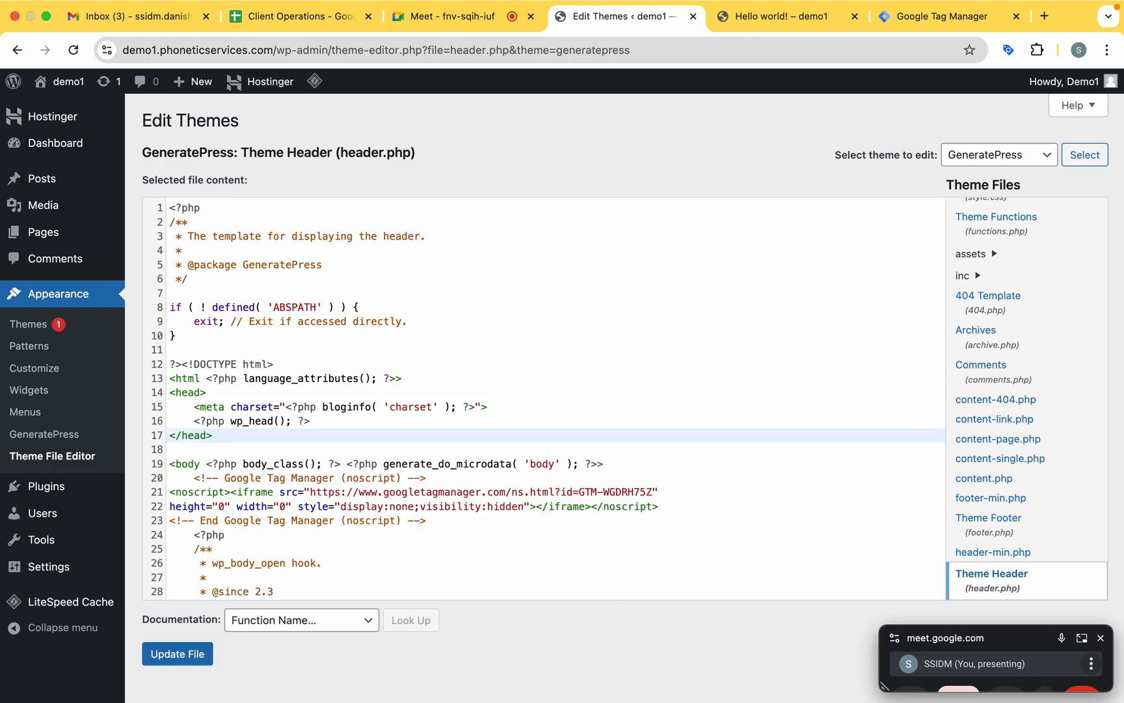
Paste the cut script snippet on a new line directly after the opening <head> tag, above the meta charset line.
{"action": "left_click", "coordinate": [238, 388]}
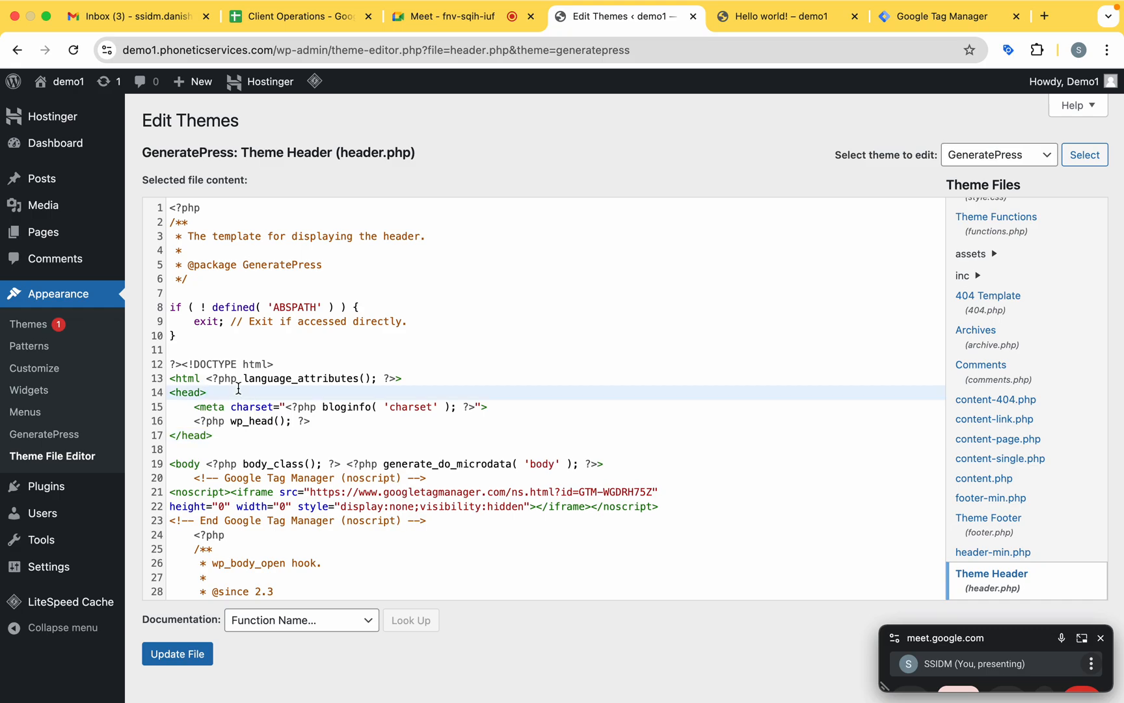
{"action": "key", "text": "Return"}
{"action": "key", "text": "super+v"}
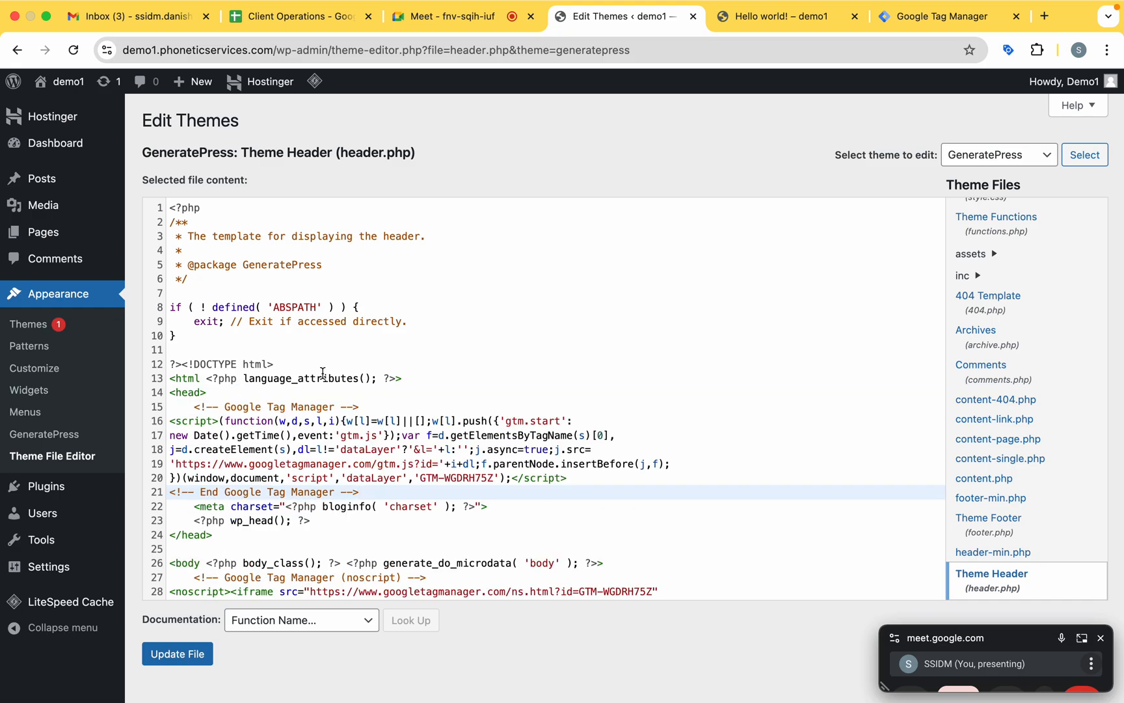
{"action": "scroll", "coordinate": [266, 371], "scroll_direction": "down", "scroll_amount": 5}
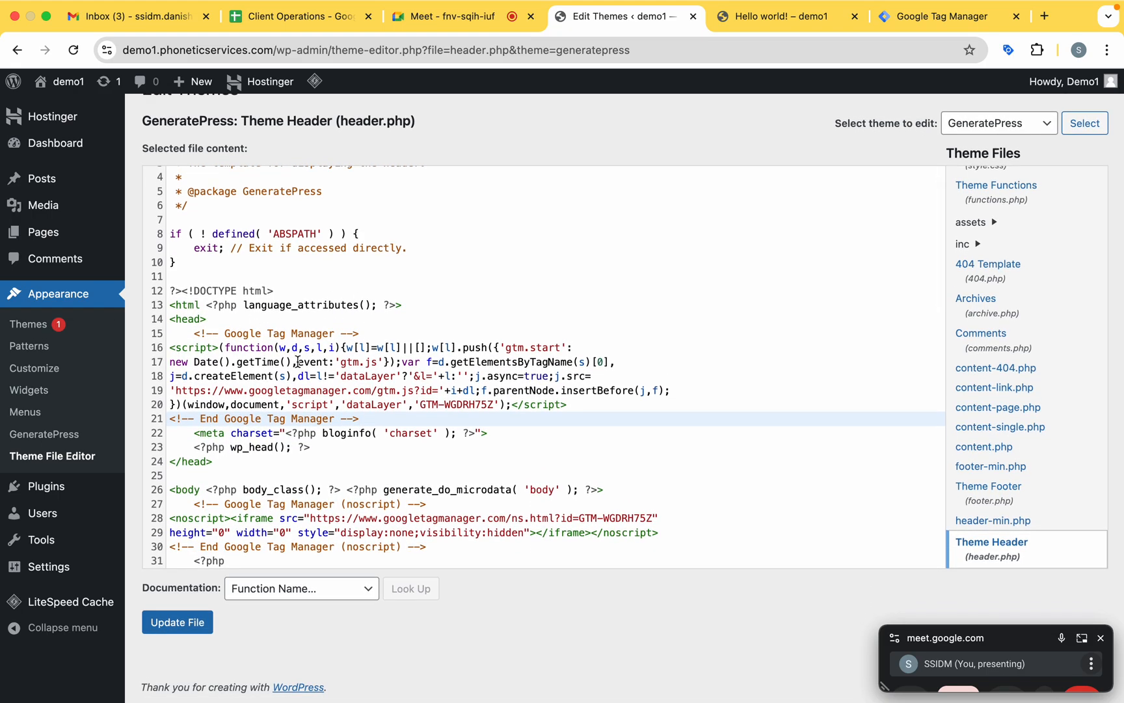
{"action": "scroll", "coordinate": [298, 362], "scroll_direction": "down", "scroll_amount": 1}
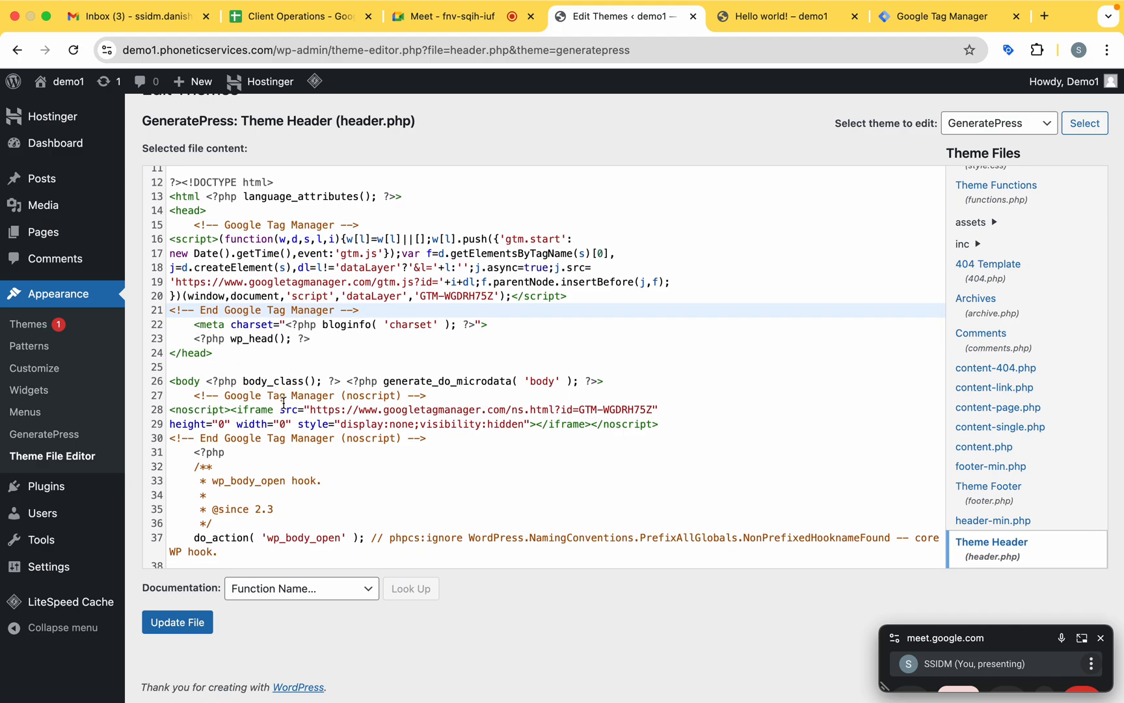
{"action": "left_click", "coordinate": [172, 621]}
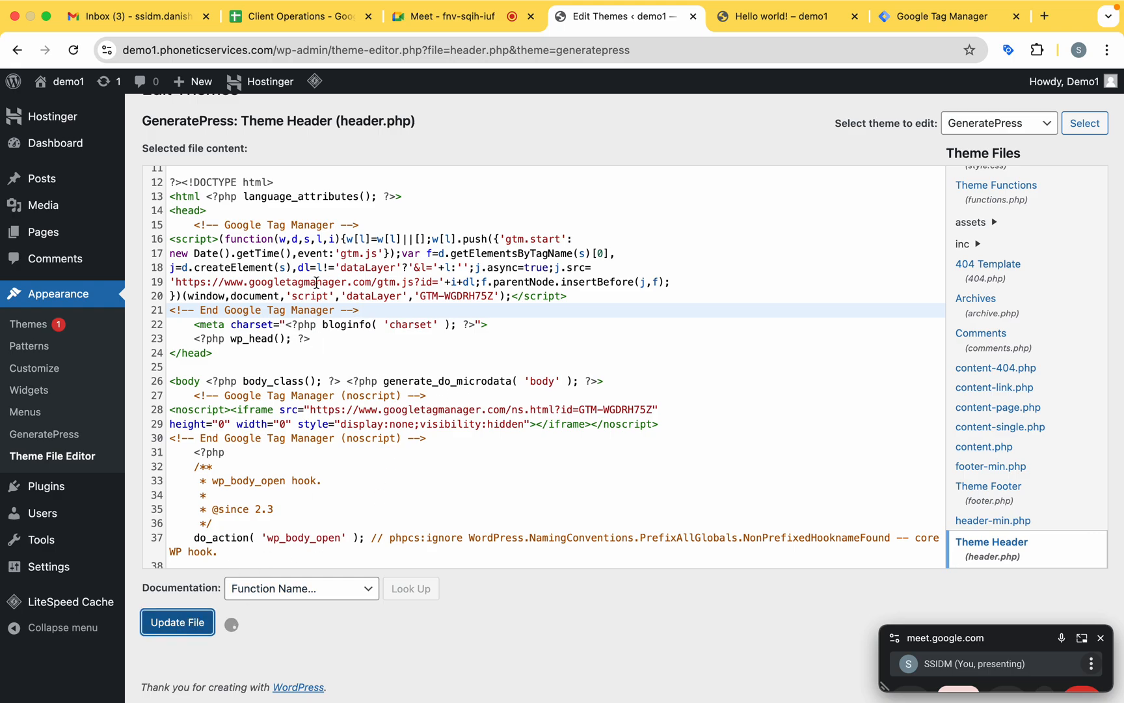
{"action": "left_click", "coordinate": [274, 50]}
{"action": "left_click_drag", "start_coordinate": [172, 51], "coordinate": [60, 58]}
{"action": "key", "text": "super+c"}
{"action": "left_click", "coordinate": [314, 50]}
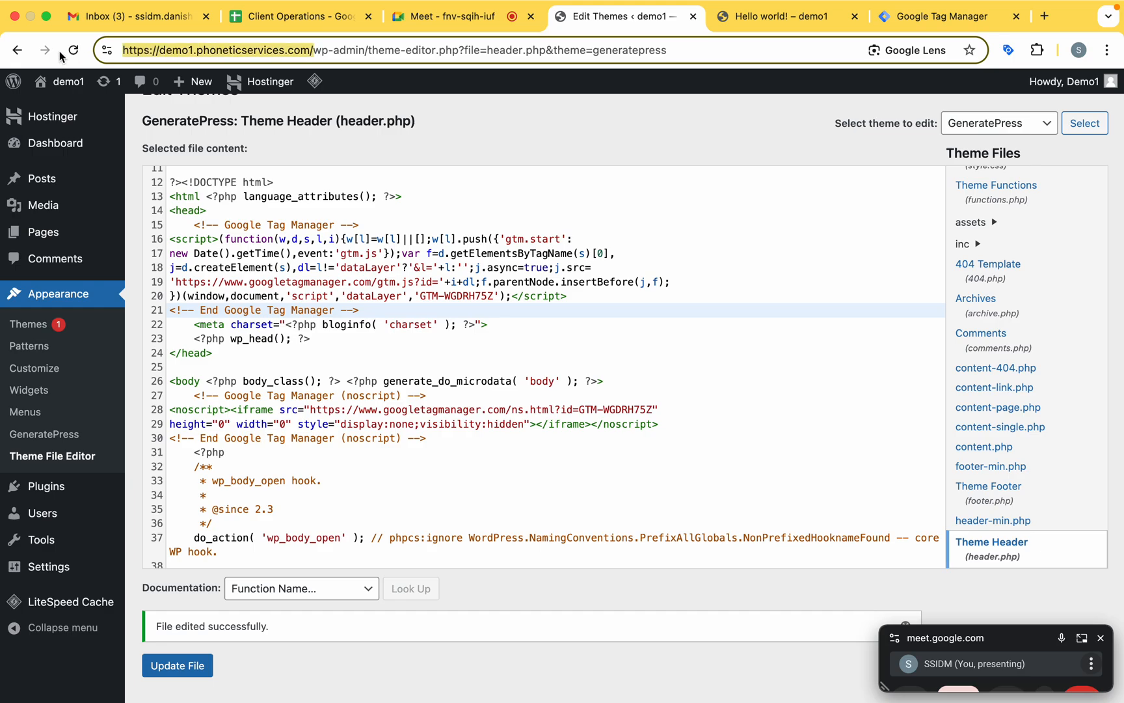
{"action": "left_click", "coordinate": [781, 17]}
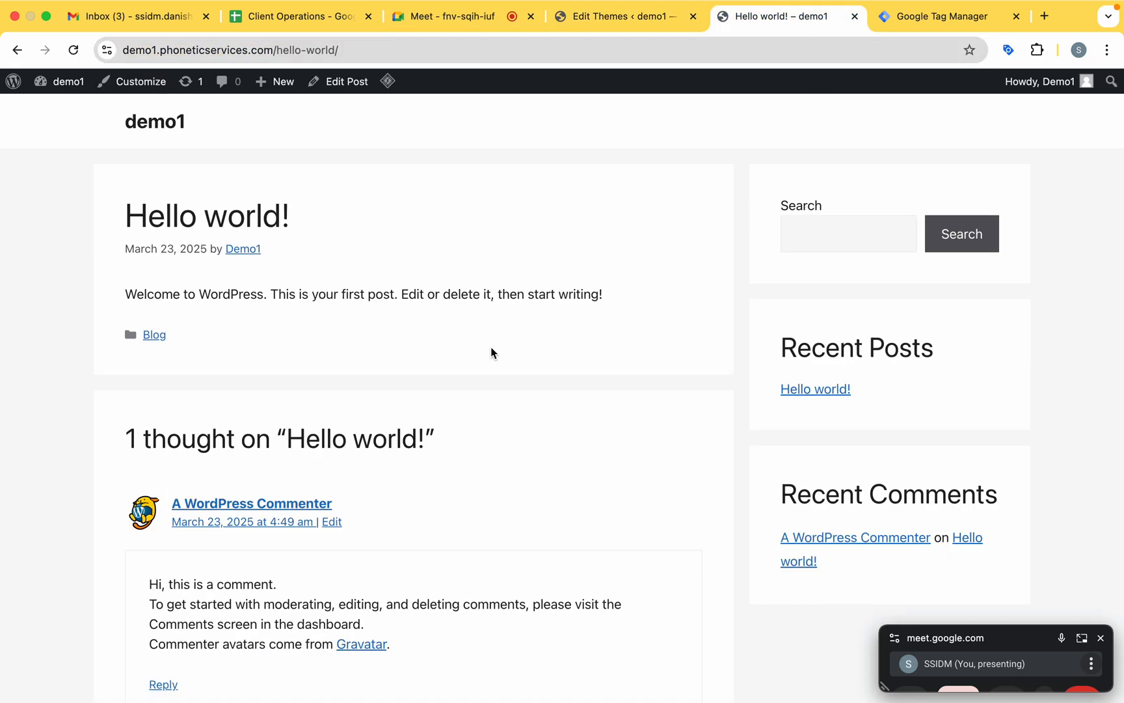
{"action": "left_click", "coordinate": [893, 25]}
{"action": "left_click", "coordinate": [419, 527]}
{"action": "key", "text": "super+v"}
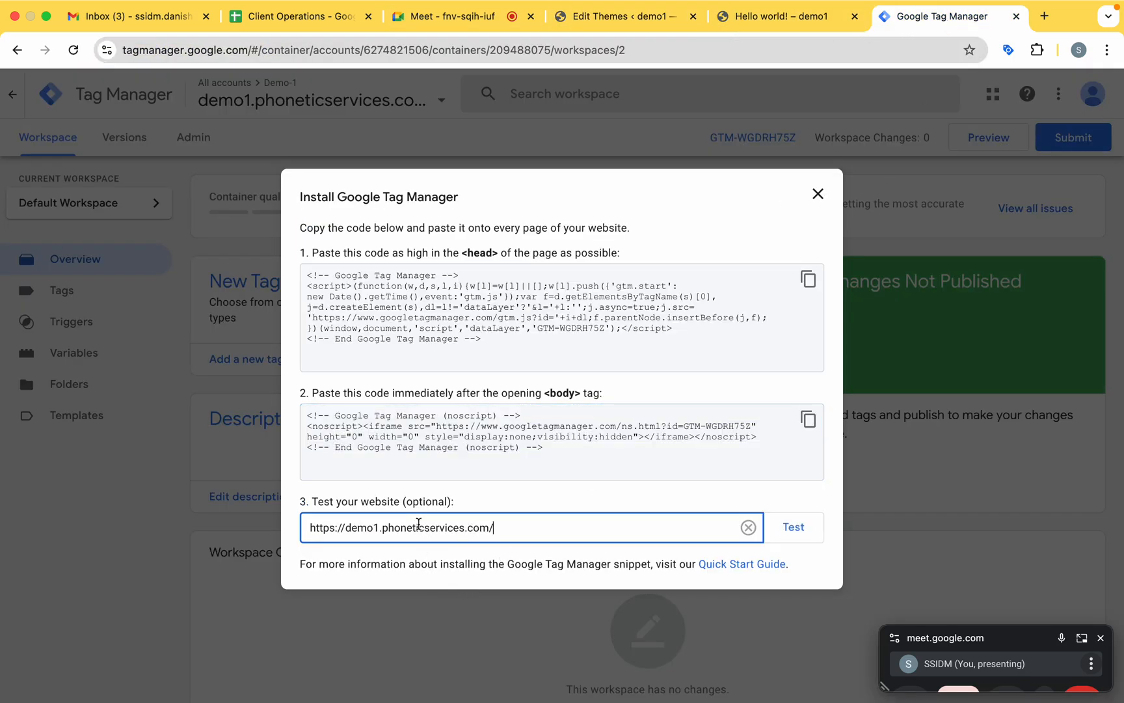
{"action": "left_click", "coordinate": [800, 532]}
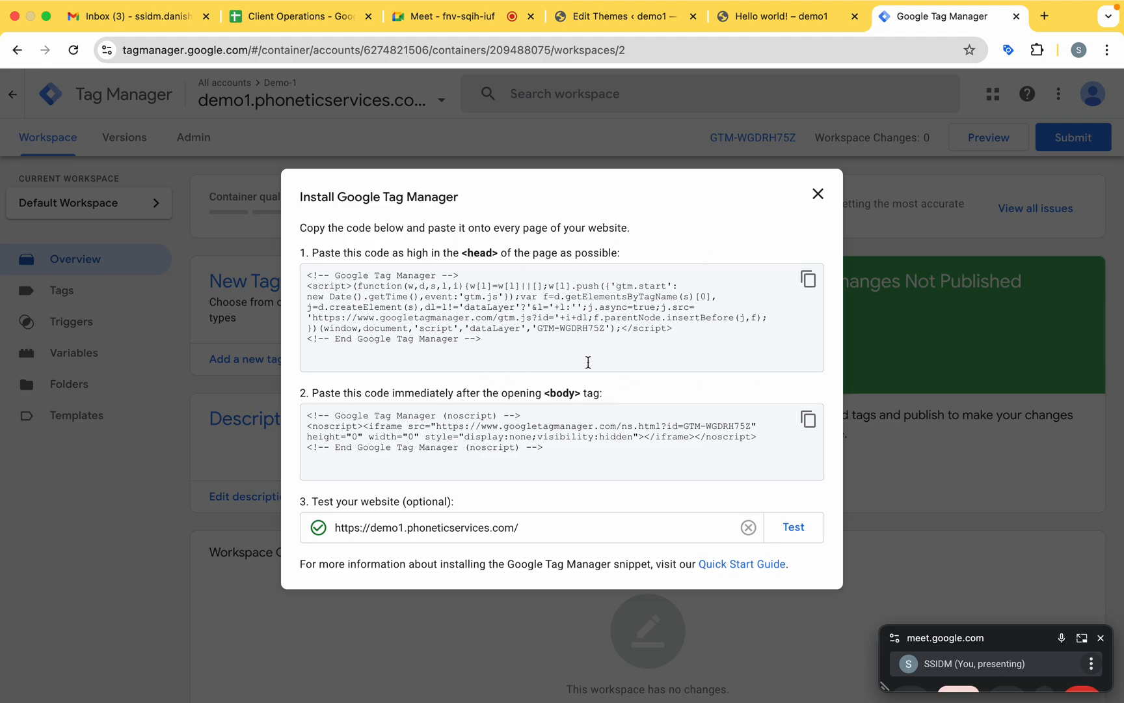
{"action": "left_click", "coordinate": [794, 526]}
{"action": "left_click", "coordinate": [818, 195]}
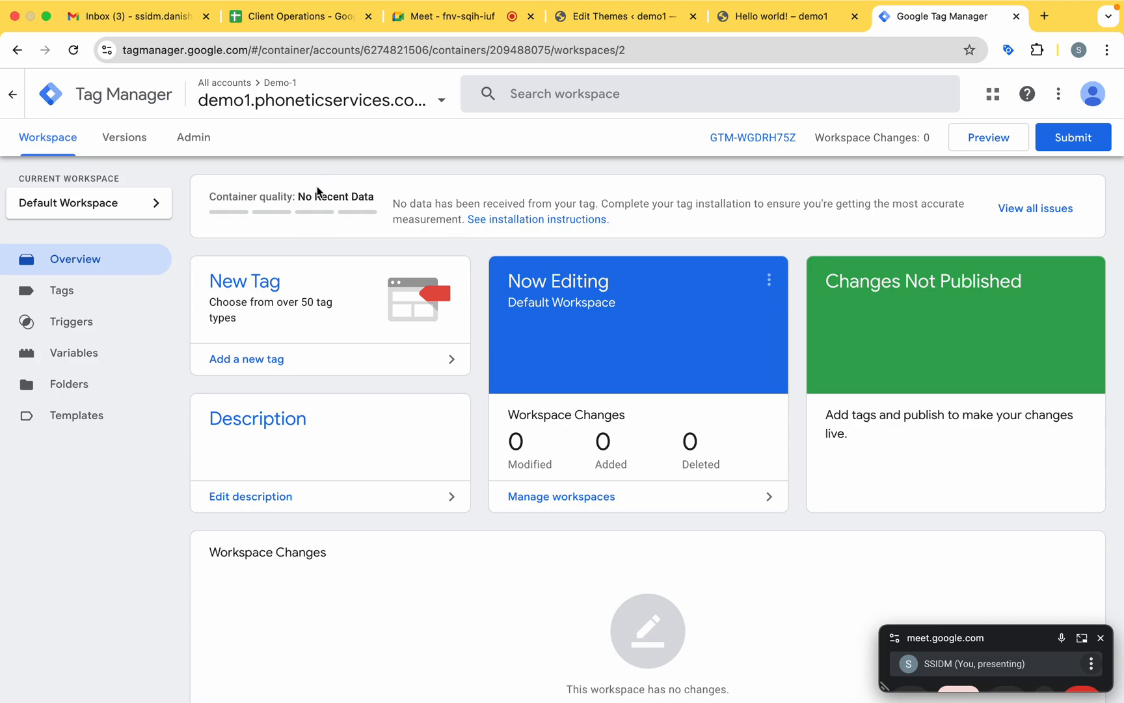
{"action": "left_click", "coordinate": [98, 299]}
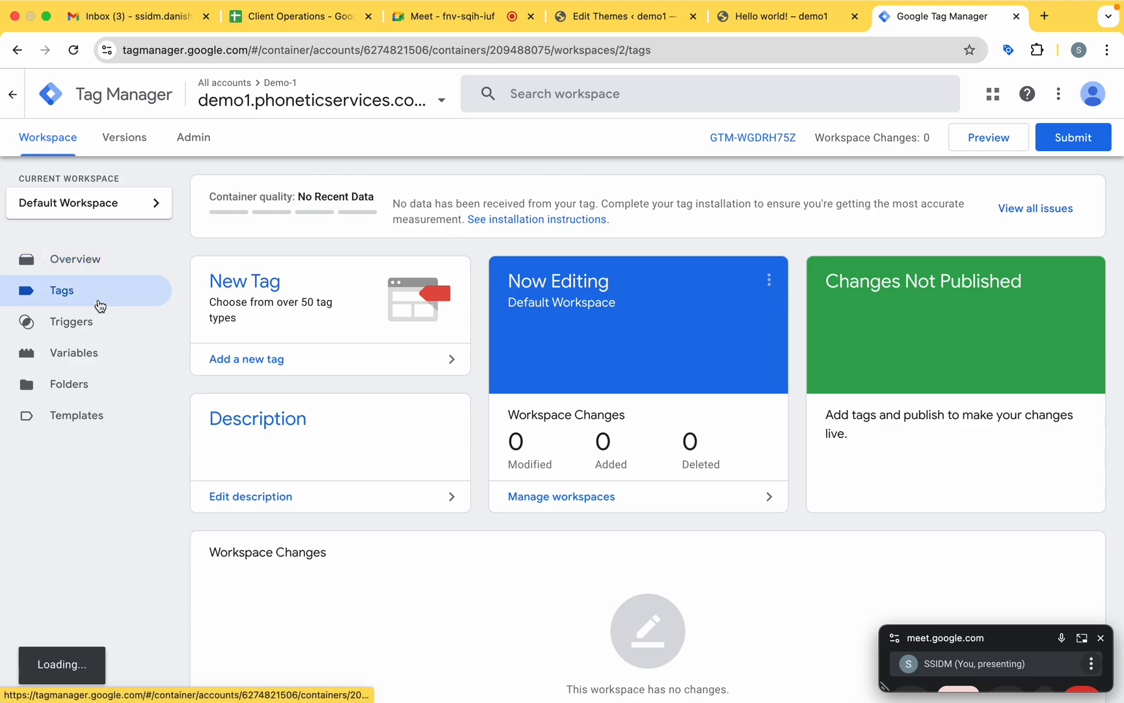
{"action": "left_click", "coordinate": [99, 323]}
{"action": "left_click", "coordinate": [94, 354]}
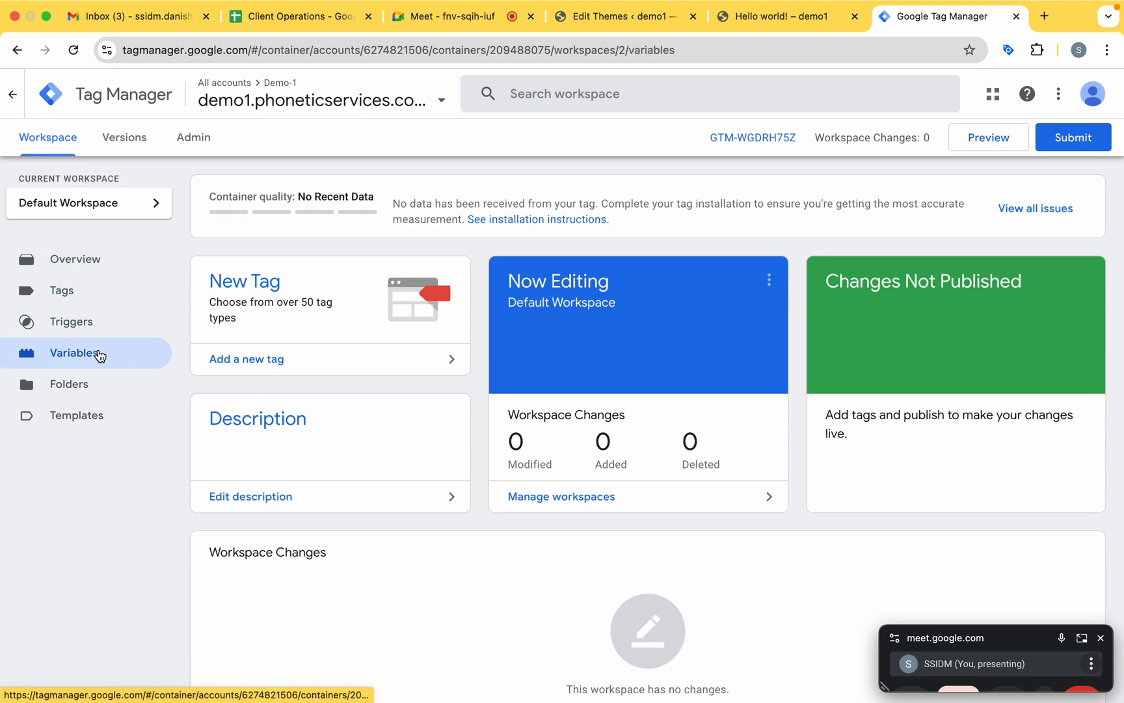
{"action": "left_click", "coordinate": [90, 294]}
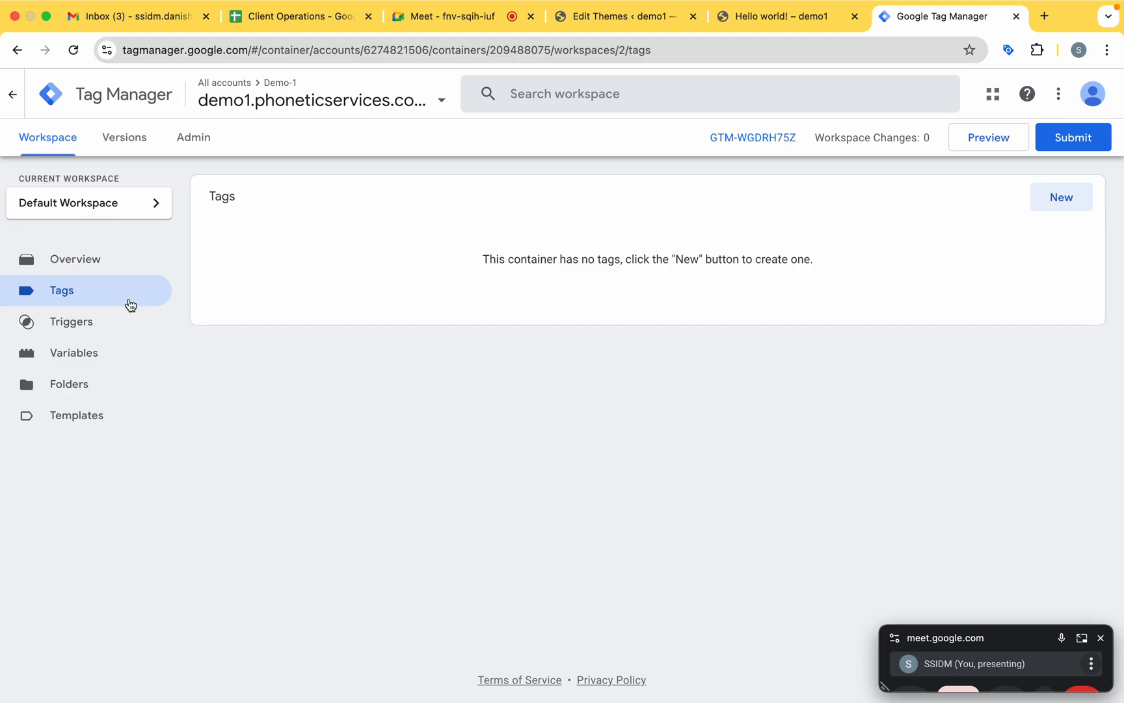
{"action": "left_click", "coordinate": [98, 255]}
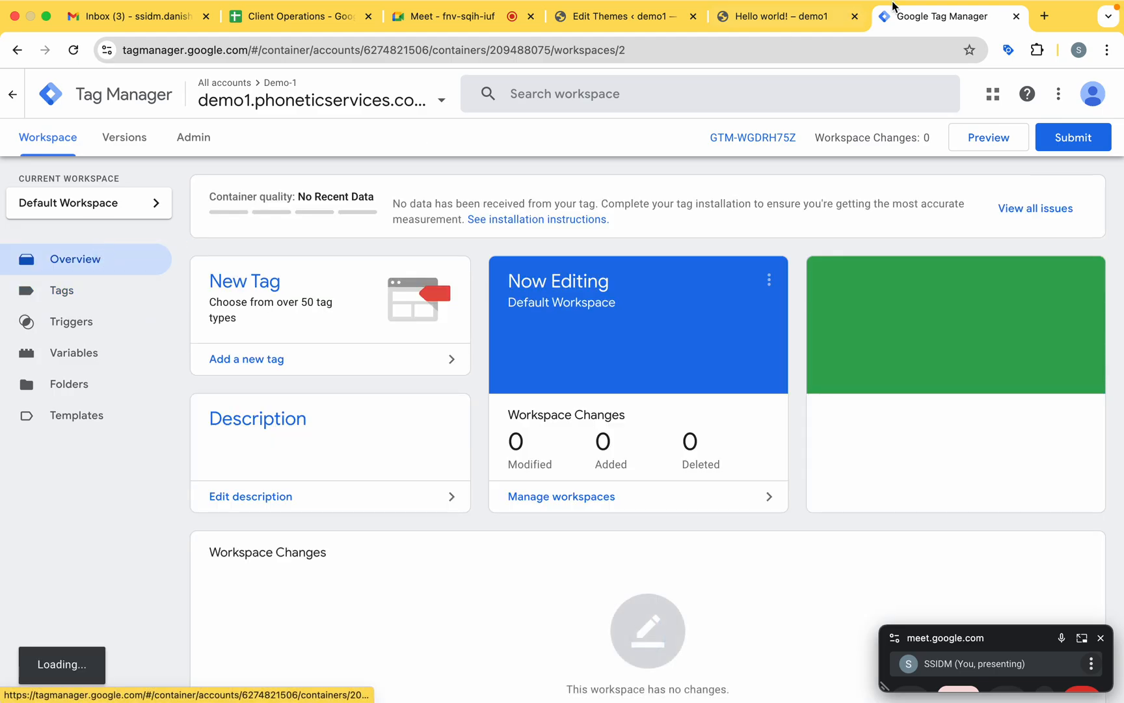
In a new browser tab, search Google for "google analytics" and open the Analytics Tools & Solutions for Your Business result.
{"action": "left_click", "coordinate": [1052, 41]}
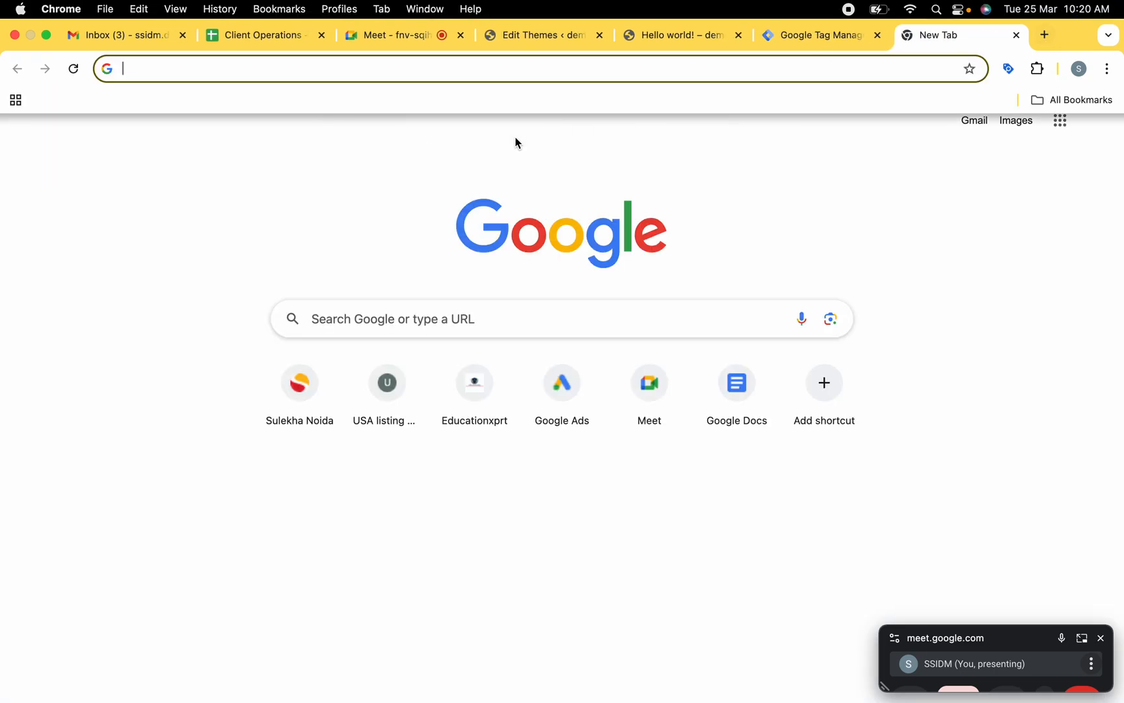
{"action": "type", "text": "google a"}
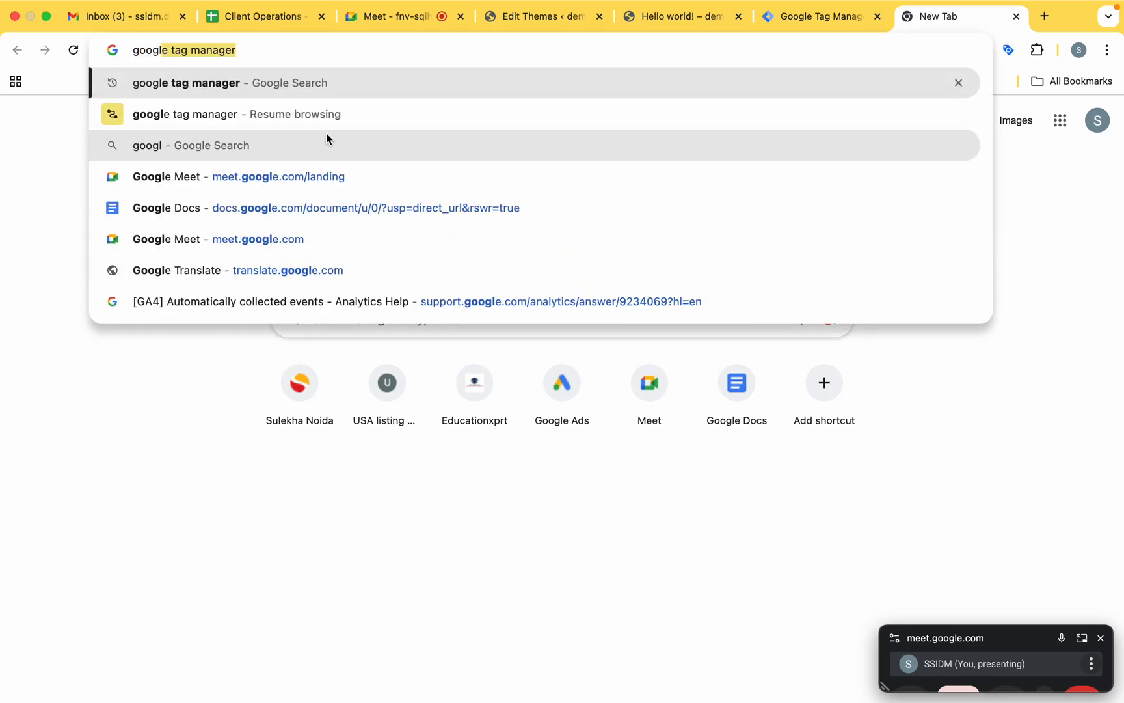
{"action": "type", "text": "na"}
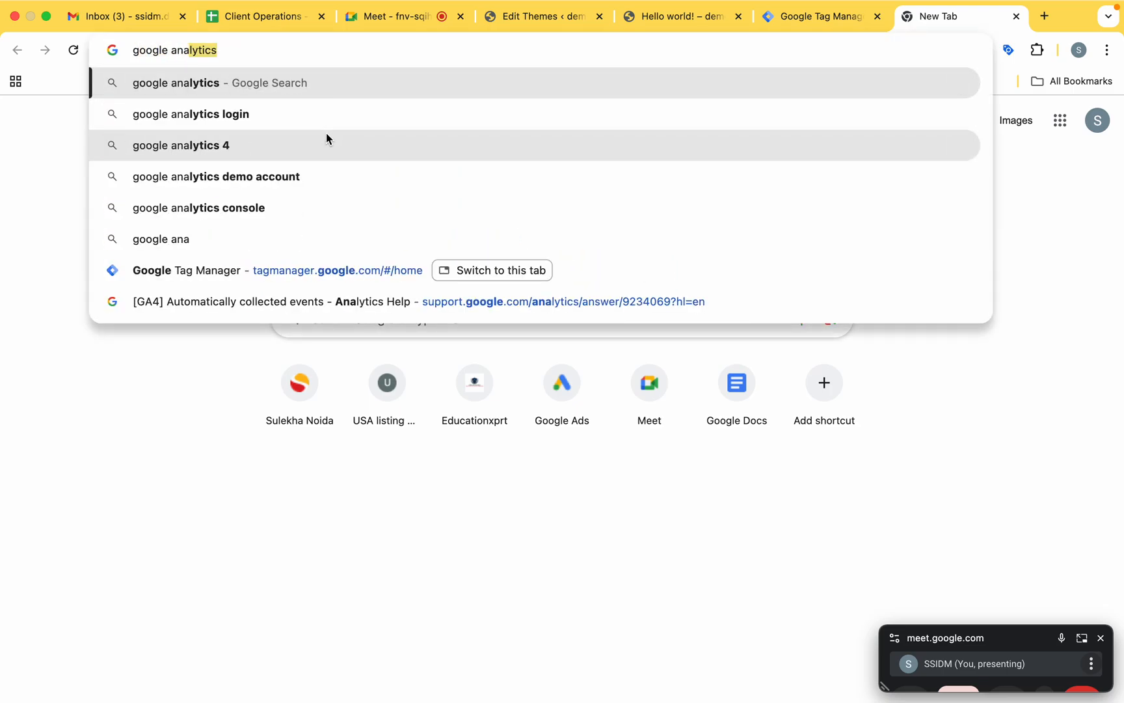
{"action": "key", "text": "Return"}
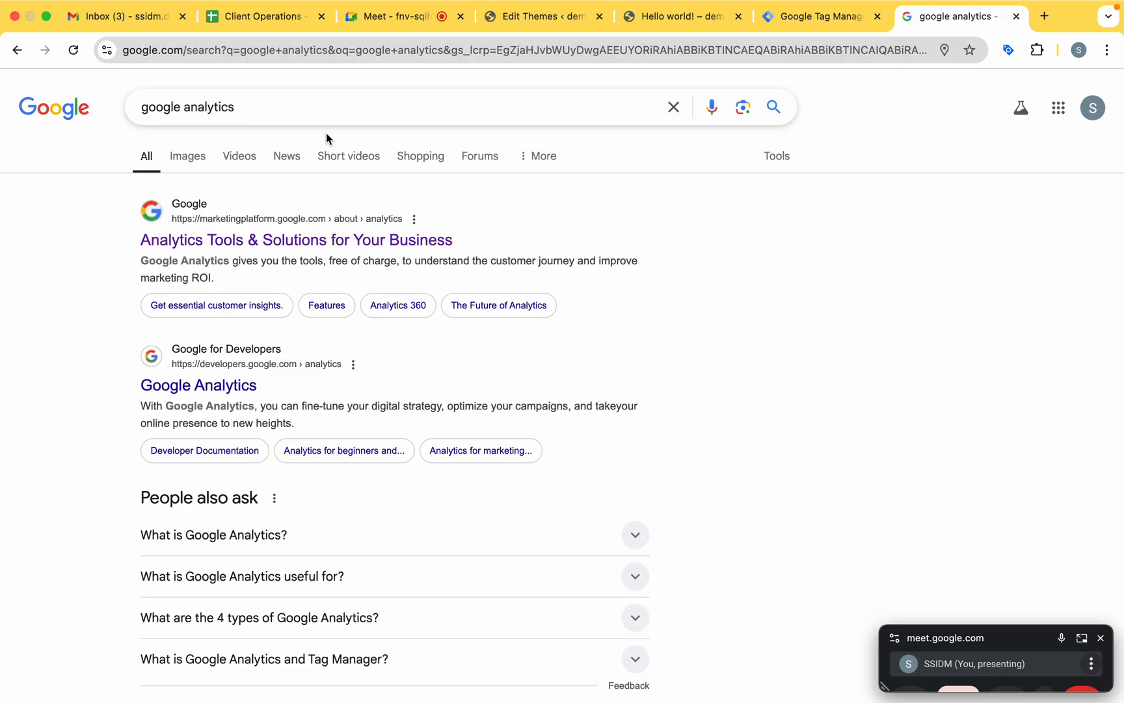
{"action": "left_click", "coordinate": [249, 246]}
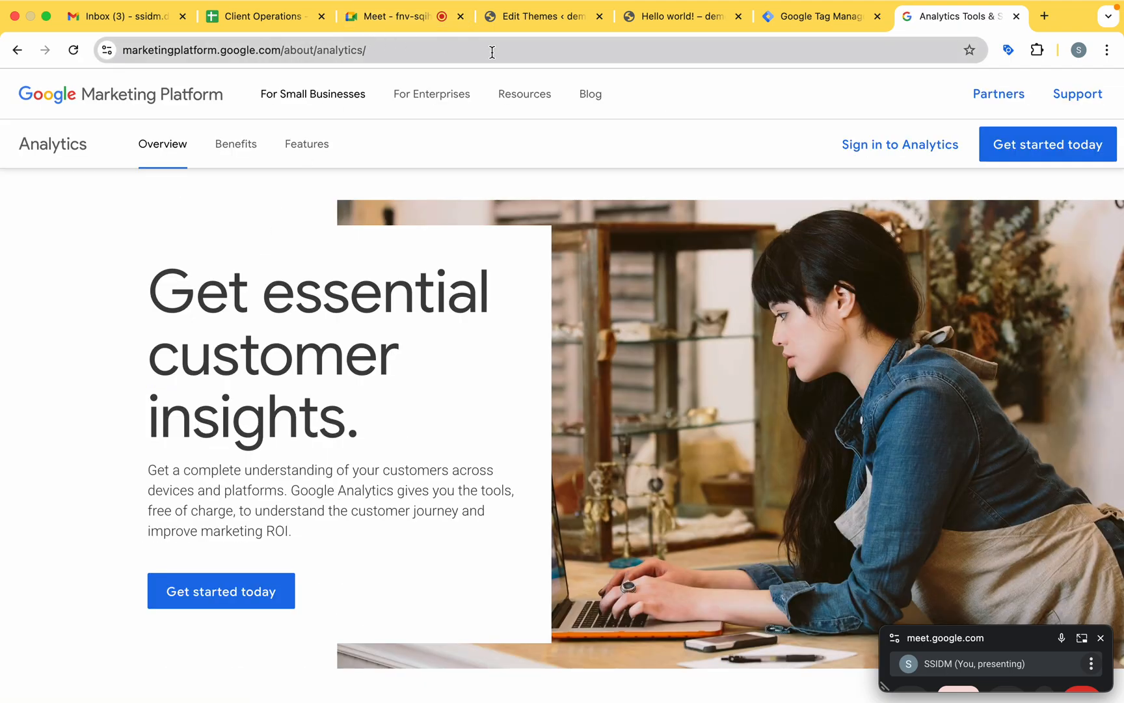
Sign in to Google Analytics and dismiss the key events notice and the introductory tour.
{"action": "left_click", "coordinate": [901, 143]}
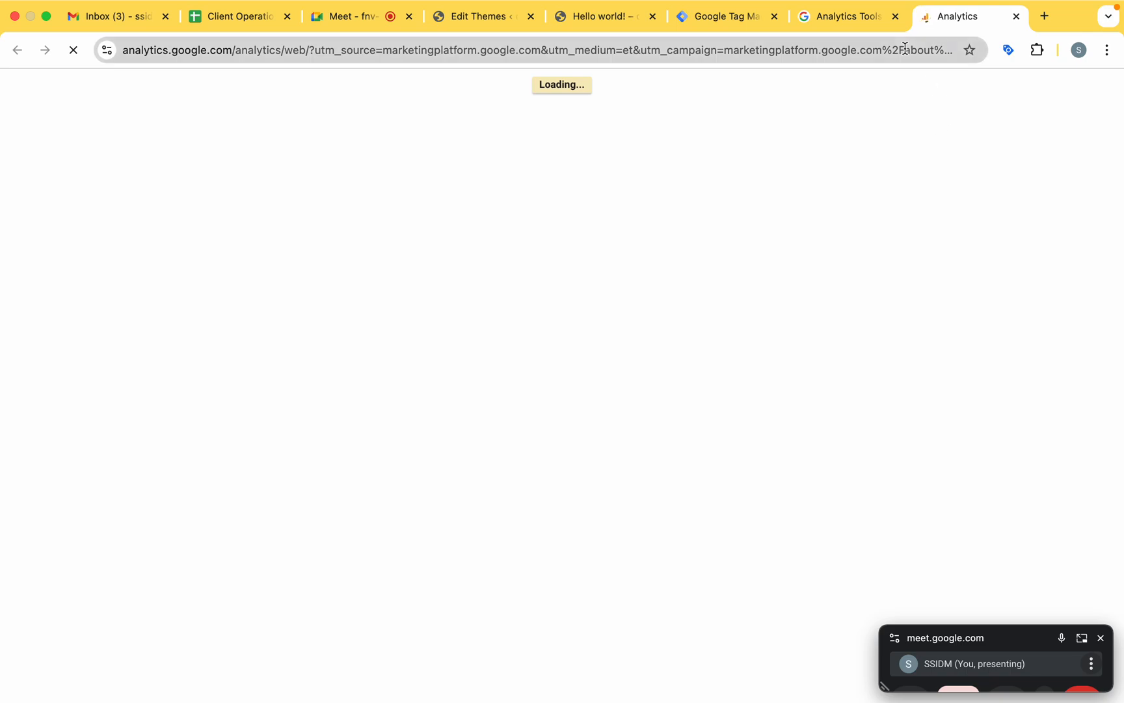
{"action": "left_click", "coordinate": [895, 16]}
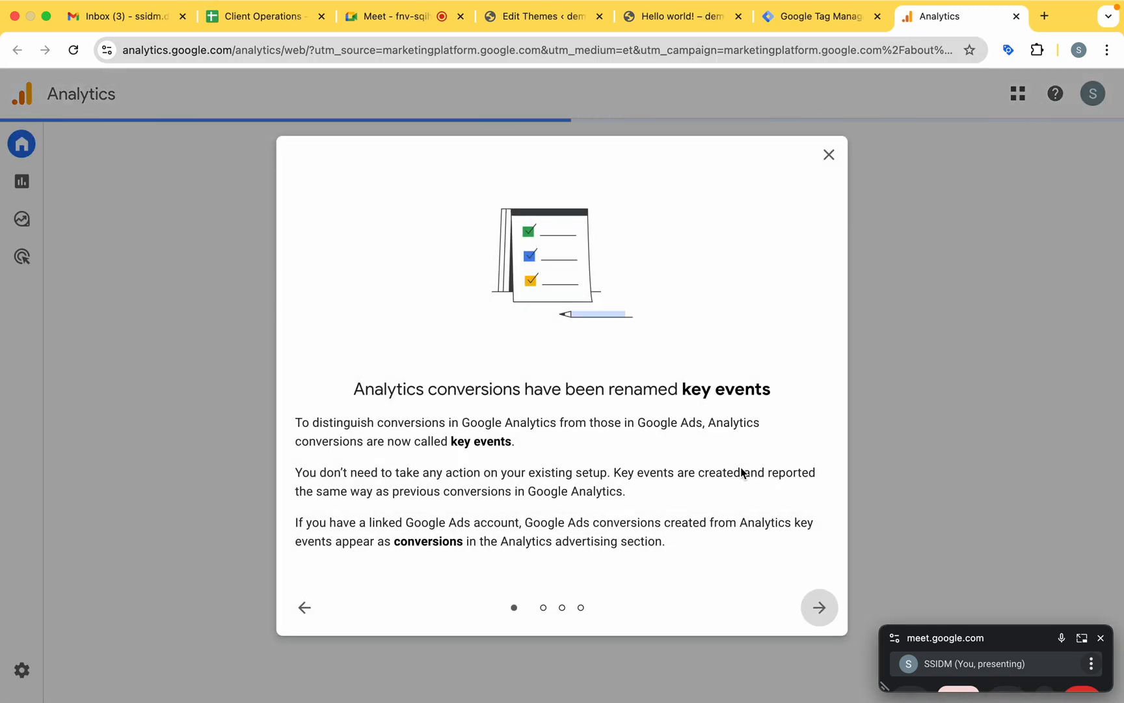
{"action": "left_click", "coordinate": [829, 155]}
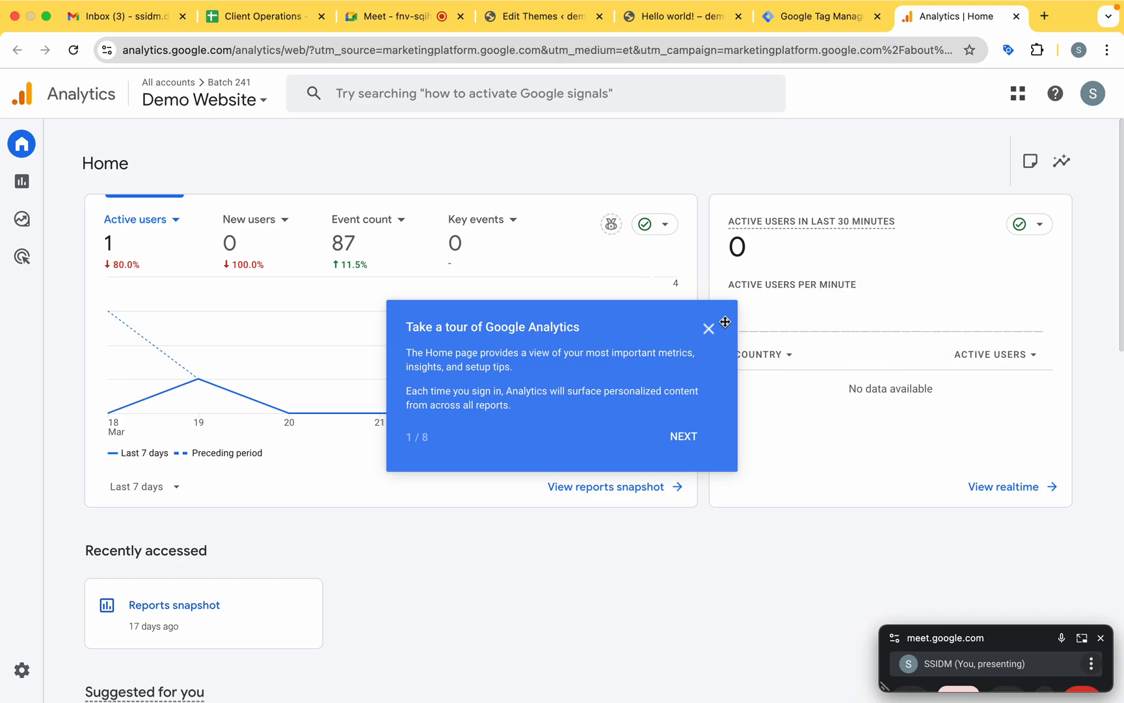
{"action": "left_click", "coordinate": [709, 329]}
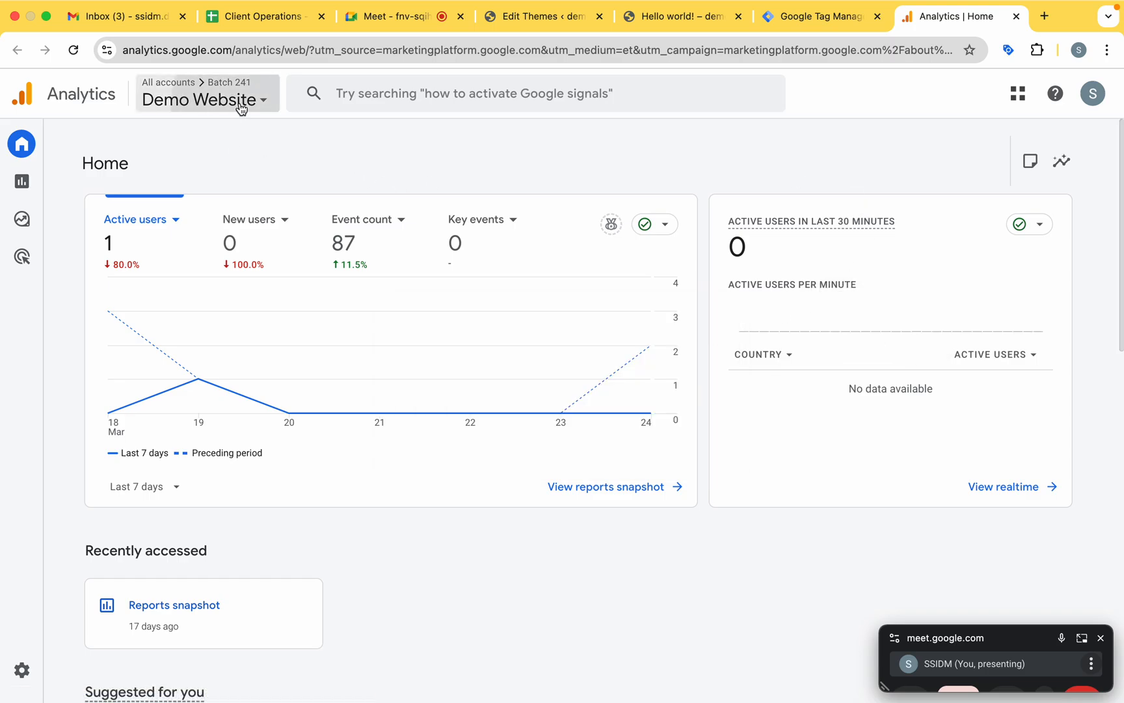
Check the available Analytics accounts and start creating a new account from the Admin settings.
{"action": "left_click", "coordinate": [240, 104]}
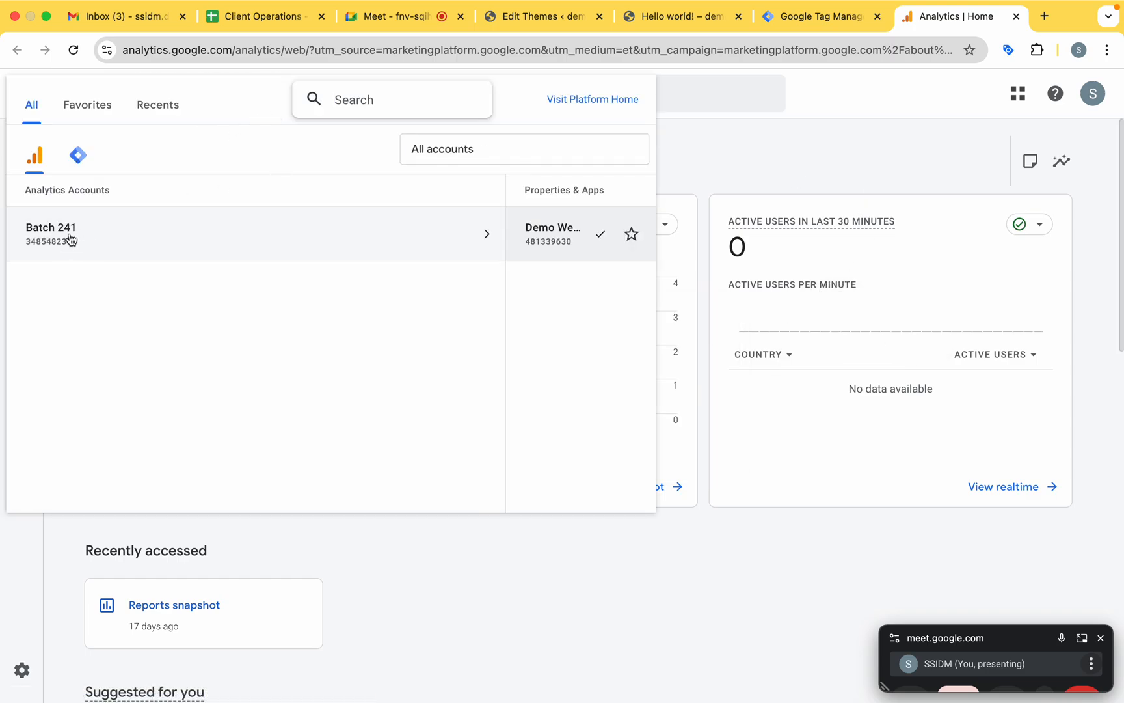
{"action": "left_click", "coordinate": [744, 154]}
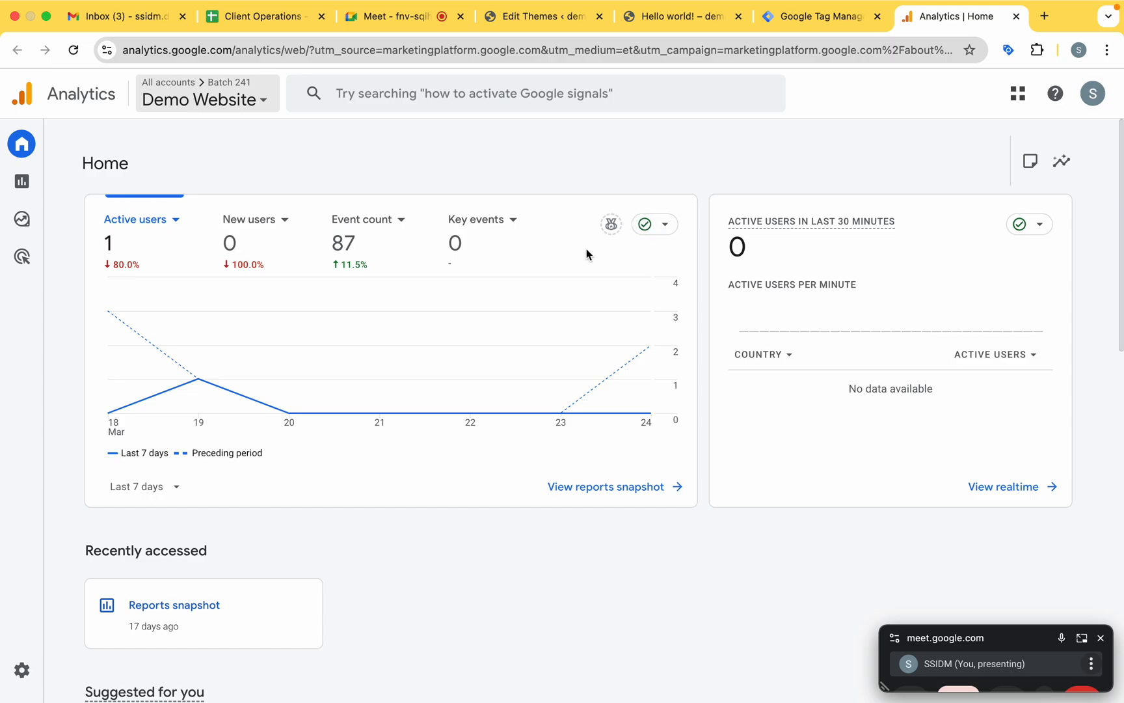
{"action": "mouse_move", "coordinate": [26, 234]}
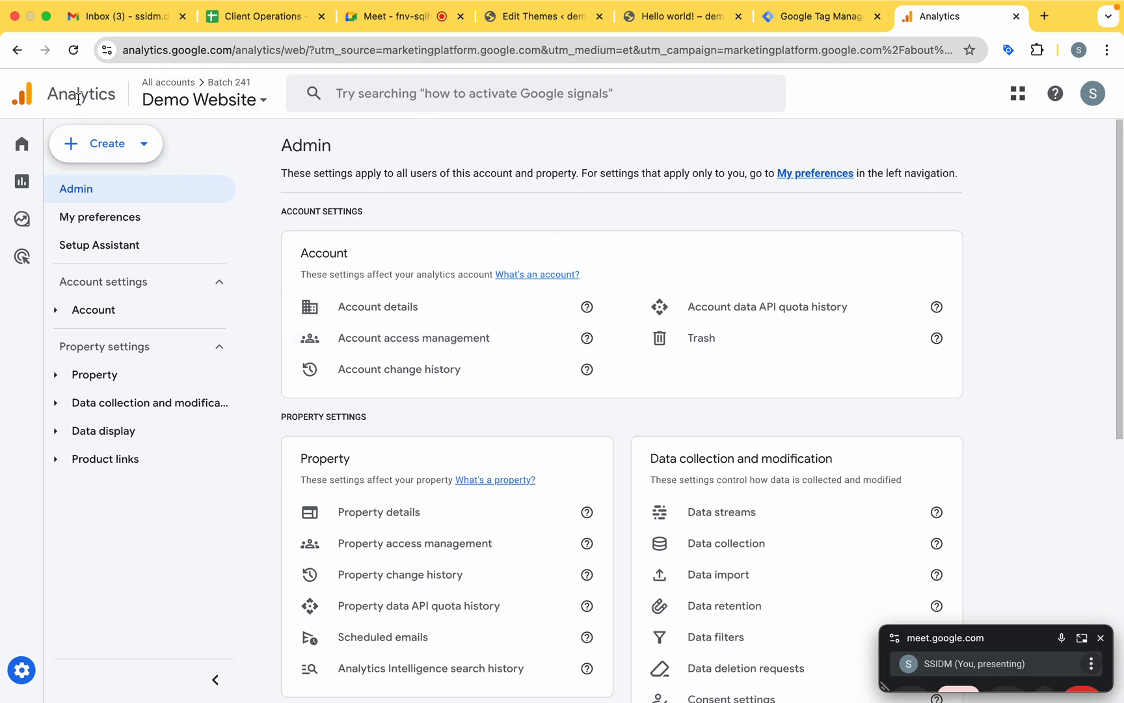
{"action": "left_click", "coordinate": [106, 144]}
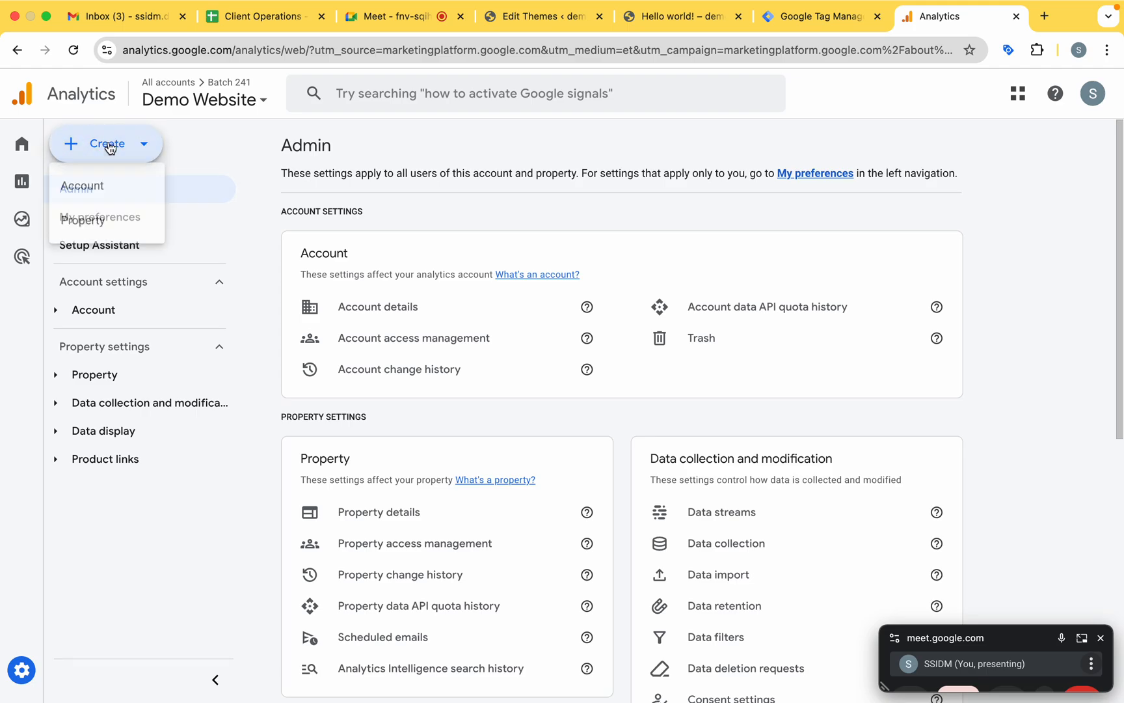
{"action": "left_click", "coordinate": [106, 195]}
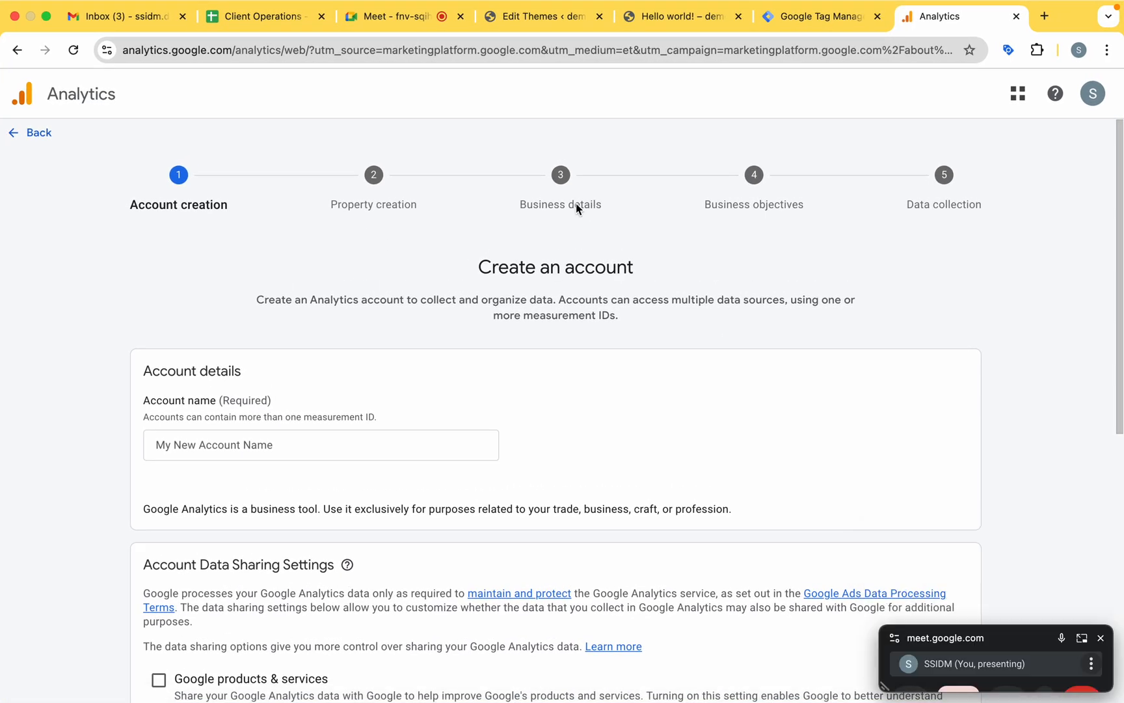
View the demo1 site's home page from WordPress and return to the Analytics account creation form.
{"action": "left_click", "coordinate": [560, 20]}
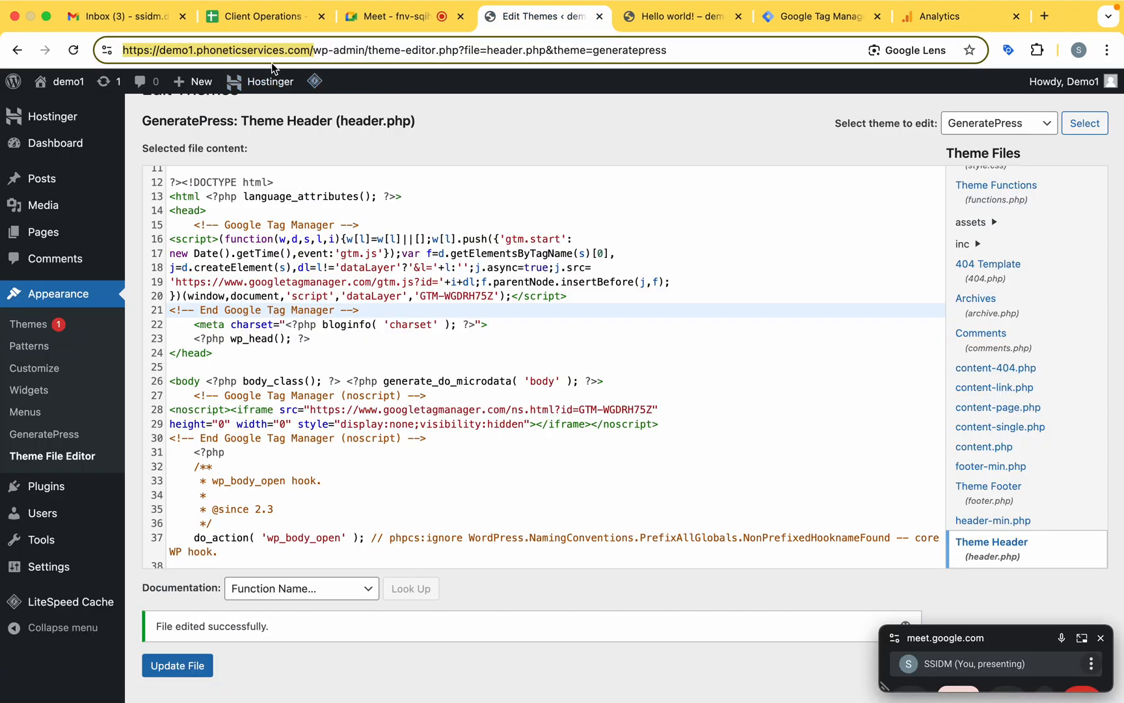
{"action": "mouse_move", "coordinate": [52, 85]}
{"action": "left_click", "coordinate": [56, 109]}
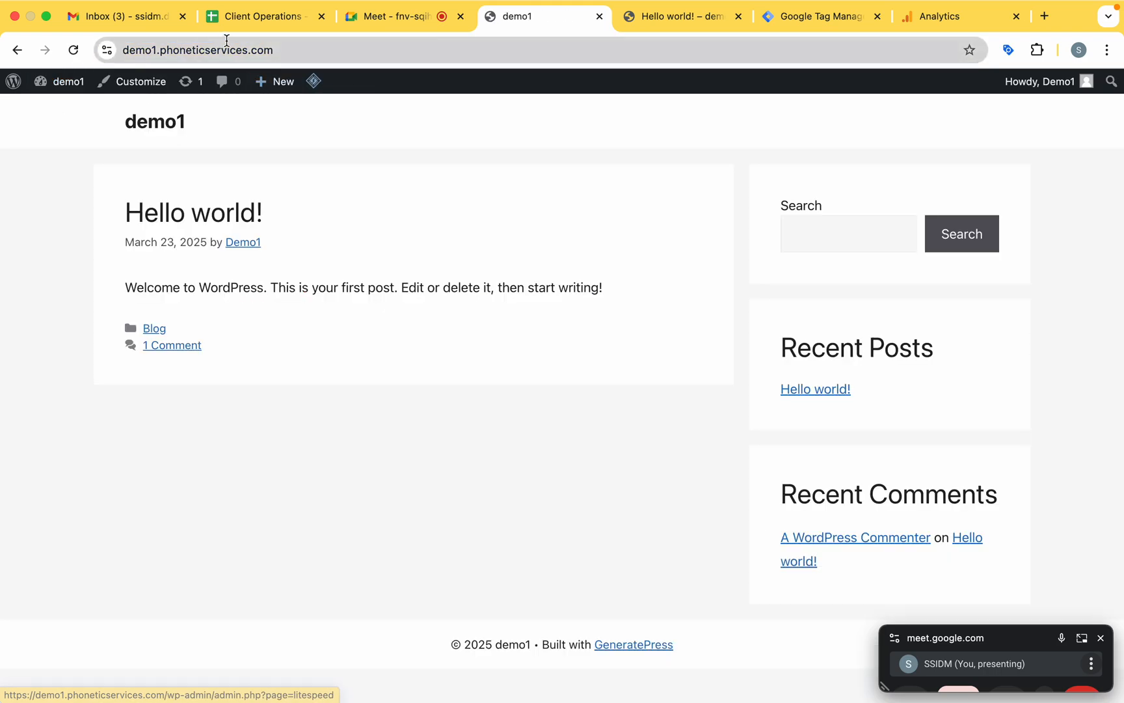
{"action": "left_click", "coordinate": [947, 23]}
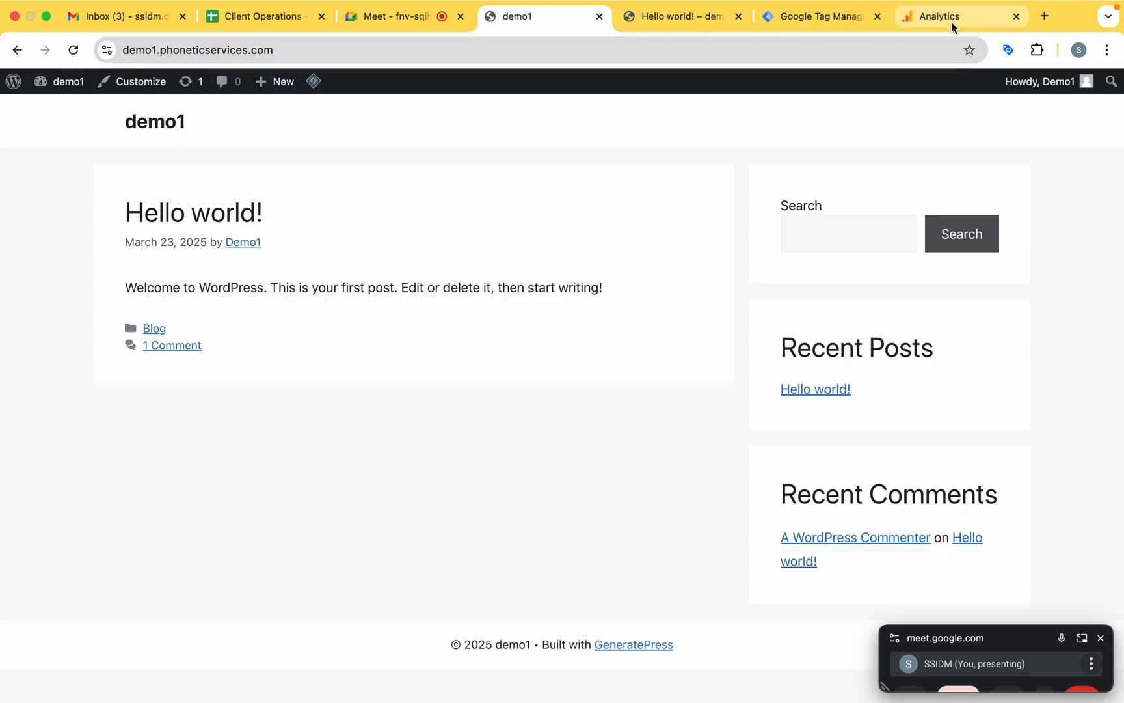
Name the new Analytics account "Demo-1 Batch 244".
{"action": "scroll", "coordinate": [323, 360], "scroll_direction": "down", "scroll_amount": 3}
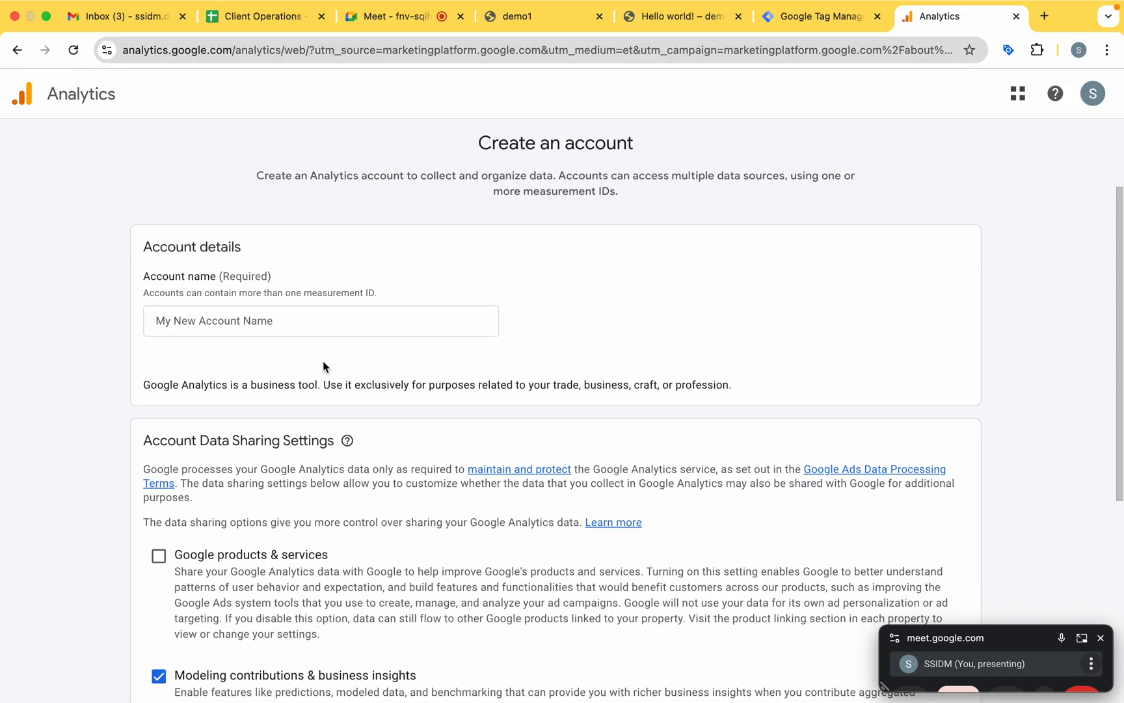
{"action": "left_click", "coordinate": [225, 321]}
{"action": "type", "text": "Demo"}
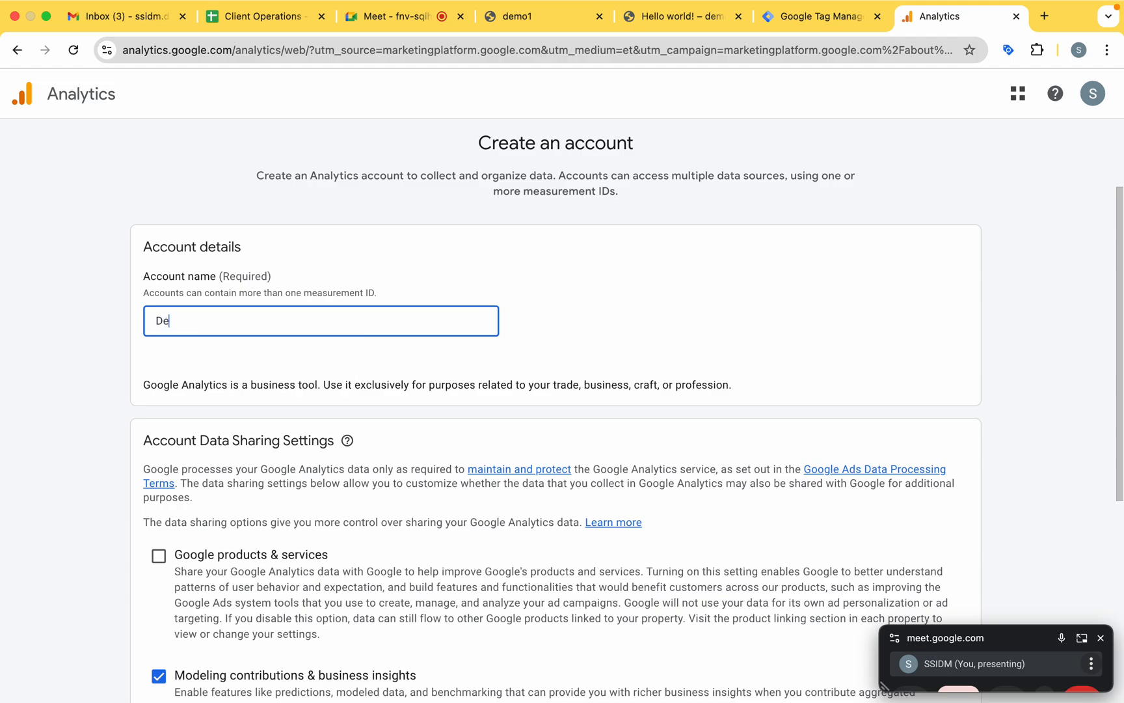
{"action": "type", "text": "-1Batch 244"}
Review the account data sharing options, from Google products & services through Technical support to Recommendations for your business.
{"action": "scroll", "coordinate": [306, 369], "scroll_direction": "down", "scroll_amount": 4}
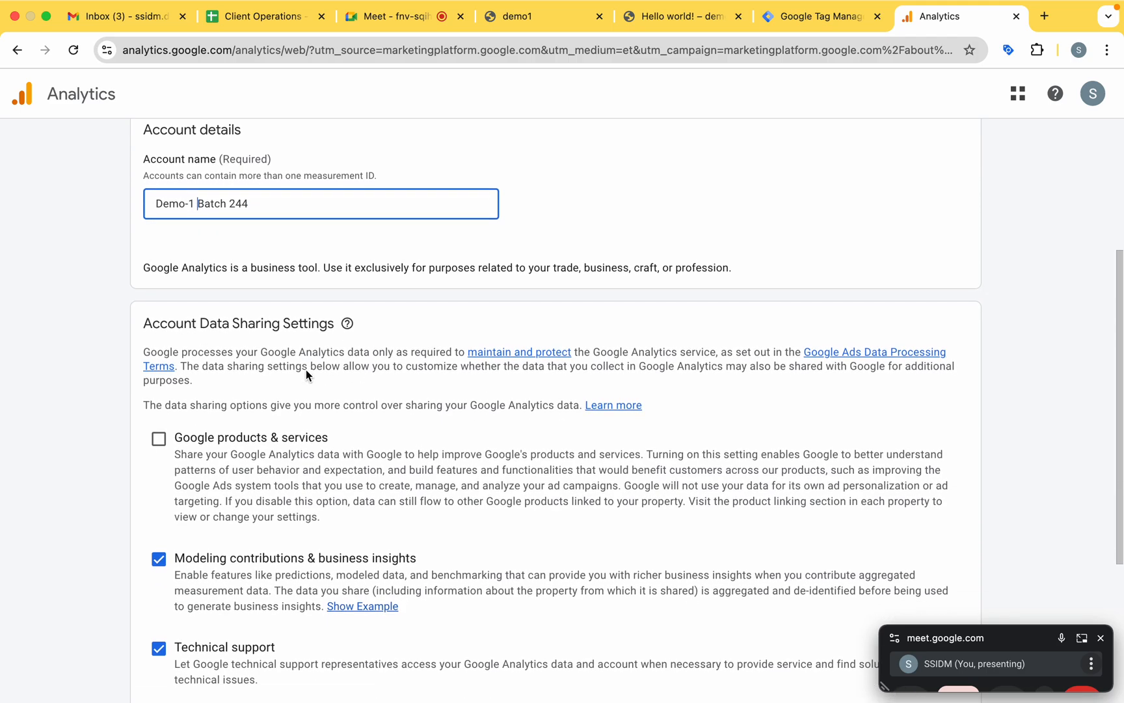
{"action": "scroll", "coordinate": [305, 370], "scroll_direction": "down", "scroll_amount": 1}
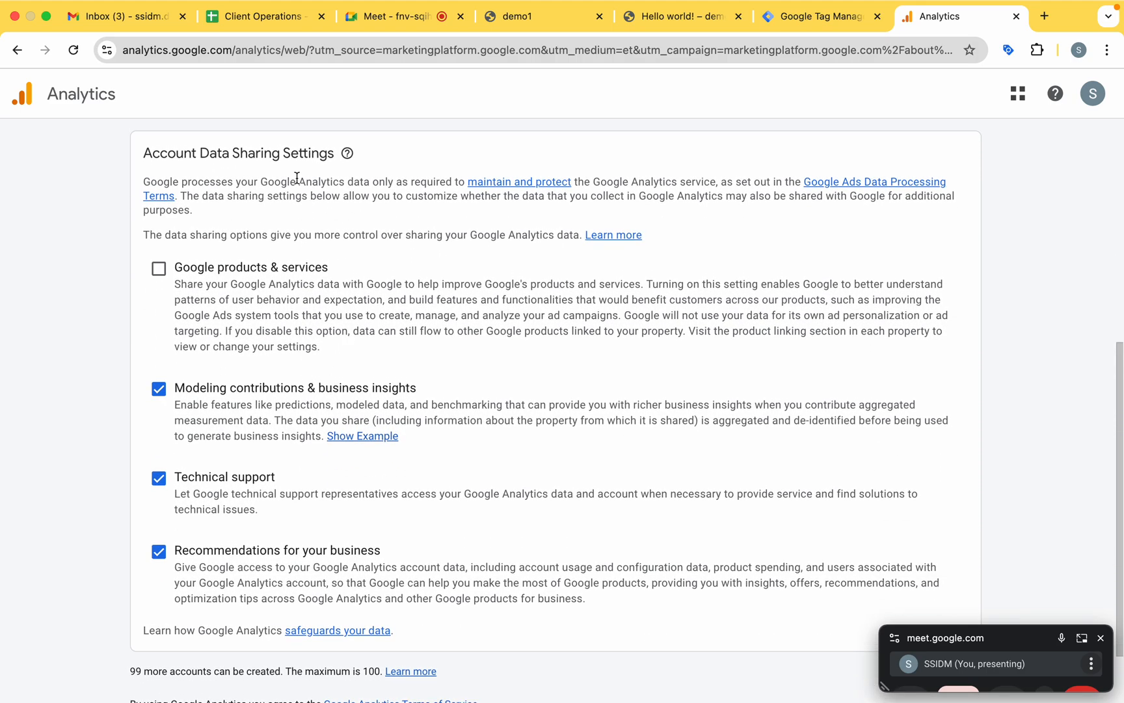
{"action": "scroll", "coordinate": [281, 308], "scroll_direction": "down", "scroll_amount": 1}
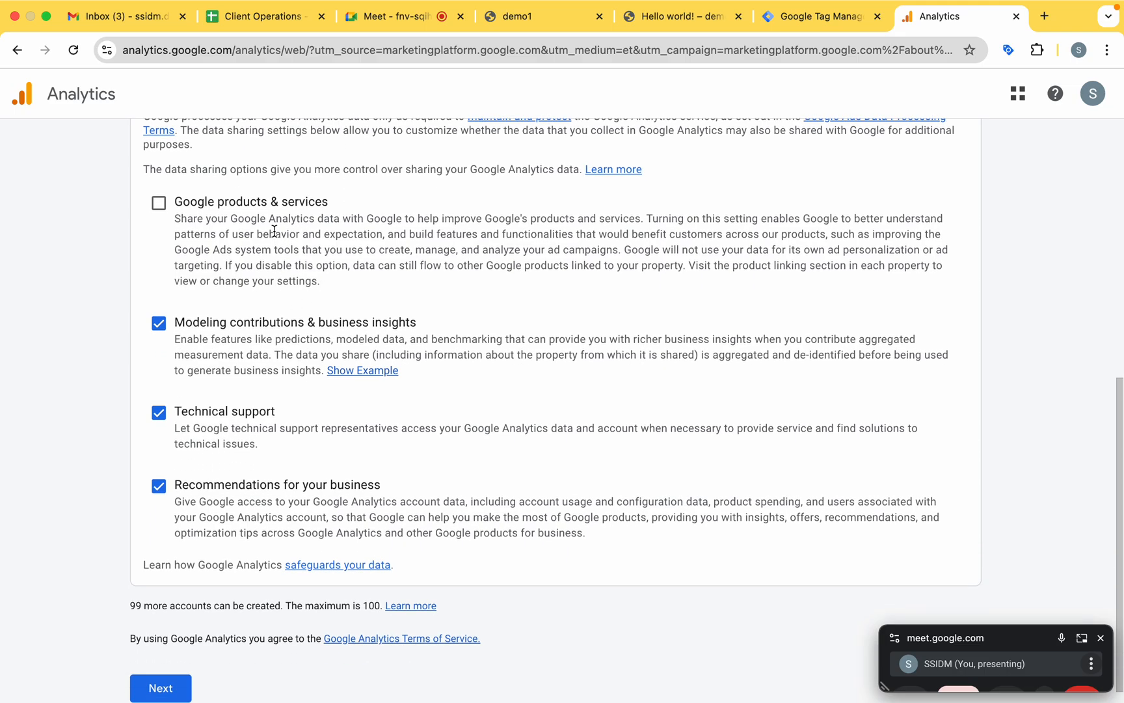
{"action": "left_click_drag", "start_coordinate": [183, 201], "coordinate": [330, 205]}
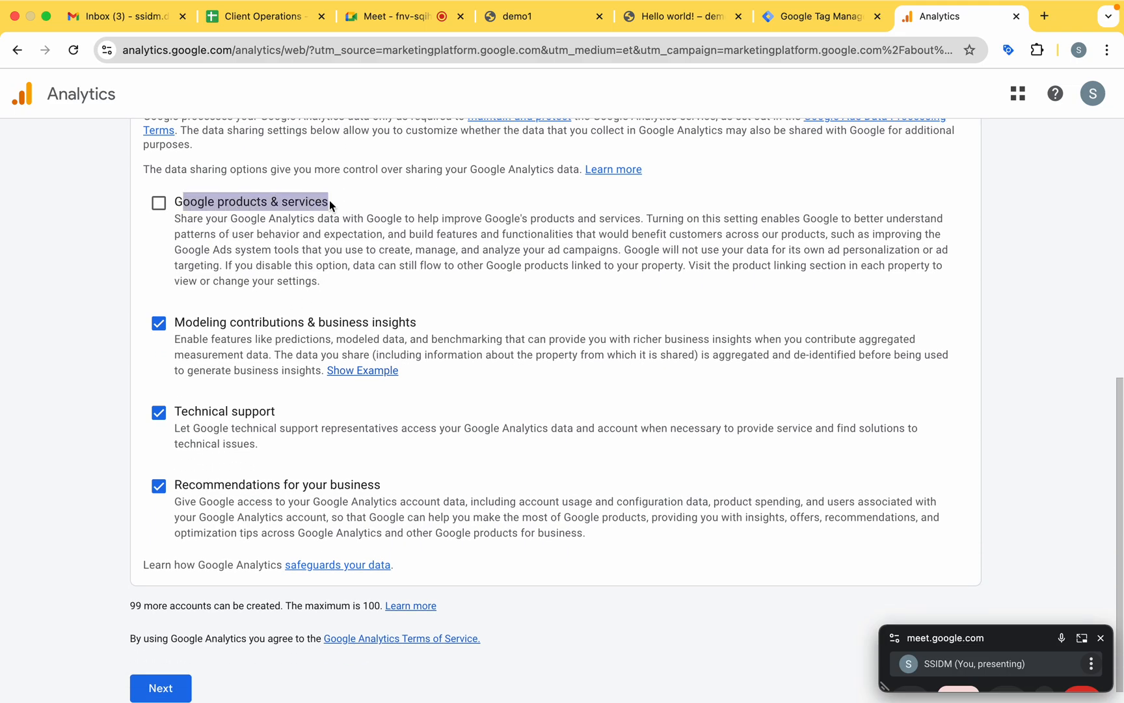
{"action": "scroll", "coordinate": [329, 206], "scroll_direction": "down", "scroll_amount": 1}
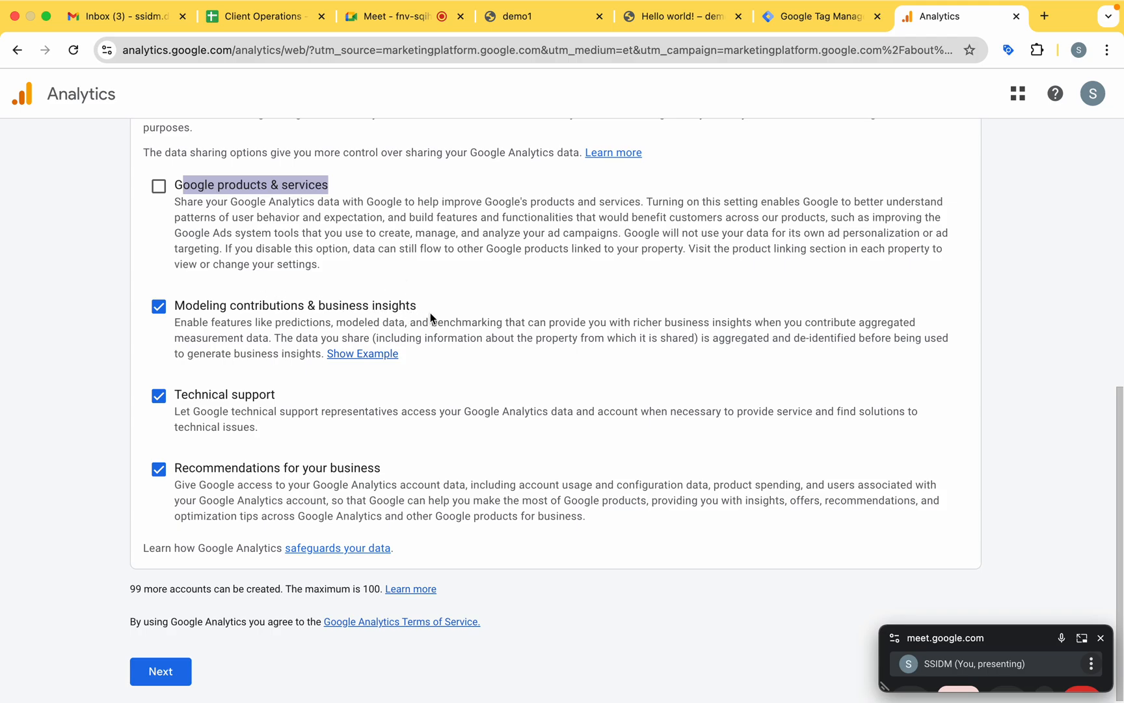
{"action": "left_click_drag", "start_coordinate": [274, 428], "coordinate": [135, 408]}
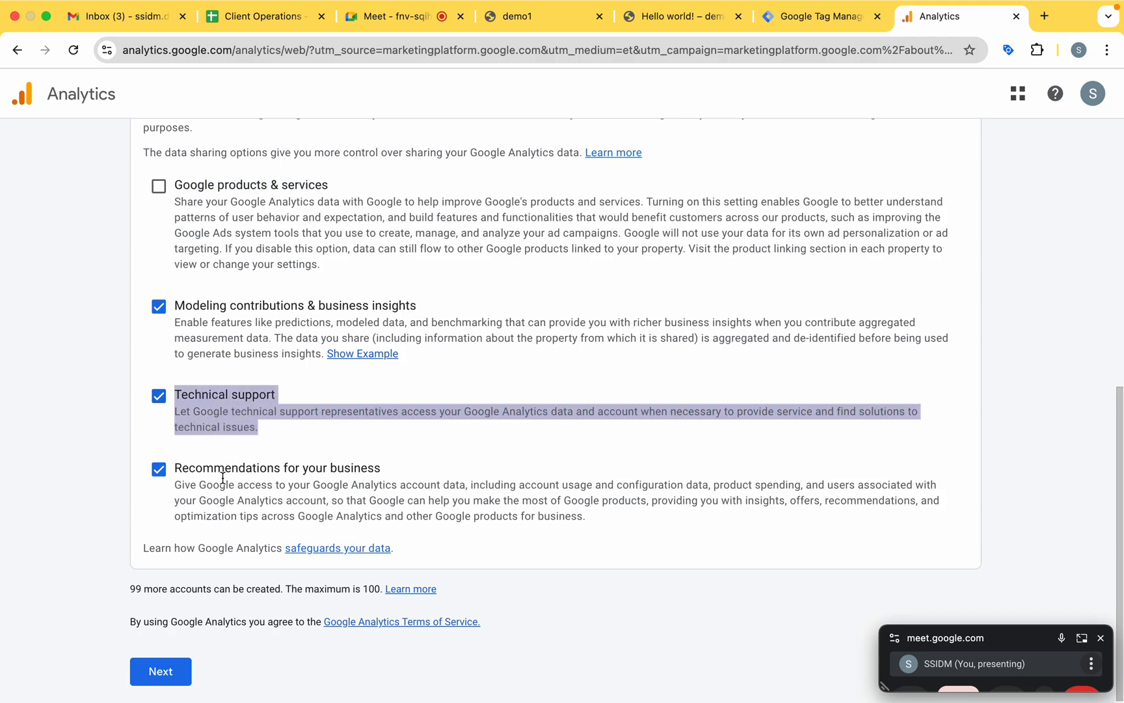
{"action": "double_click", "coordinate": [160, 482]}
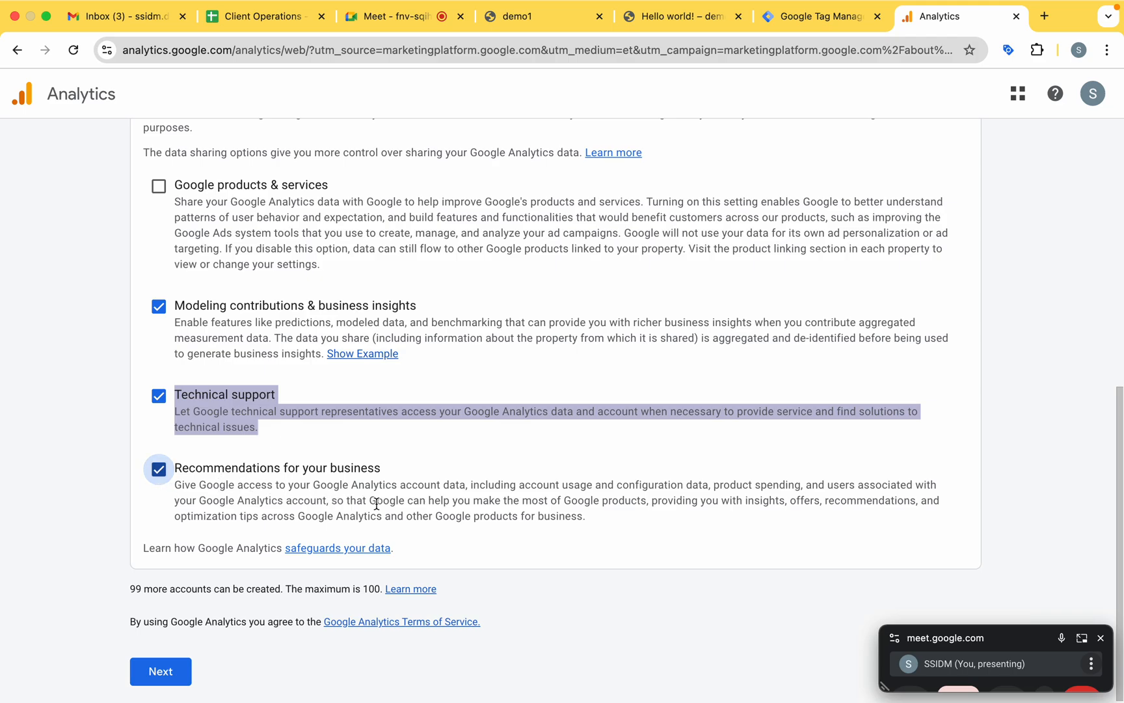
Enable data sharing for Google products & services and continue to property creation.
{"action": "scroll", "coordinate": [622, 515], "scroll_direction": "up", "scroll_amount": 2}
{"action": "left_click", "coordinate": [160, 231]}
{"action": "scroll", "coordinate": [307, 256], "scroll_direction": "down", "scroll_amount": 2}
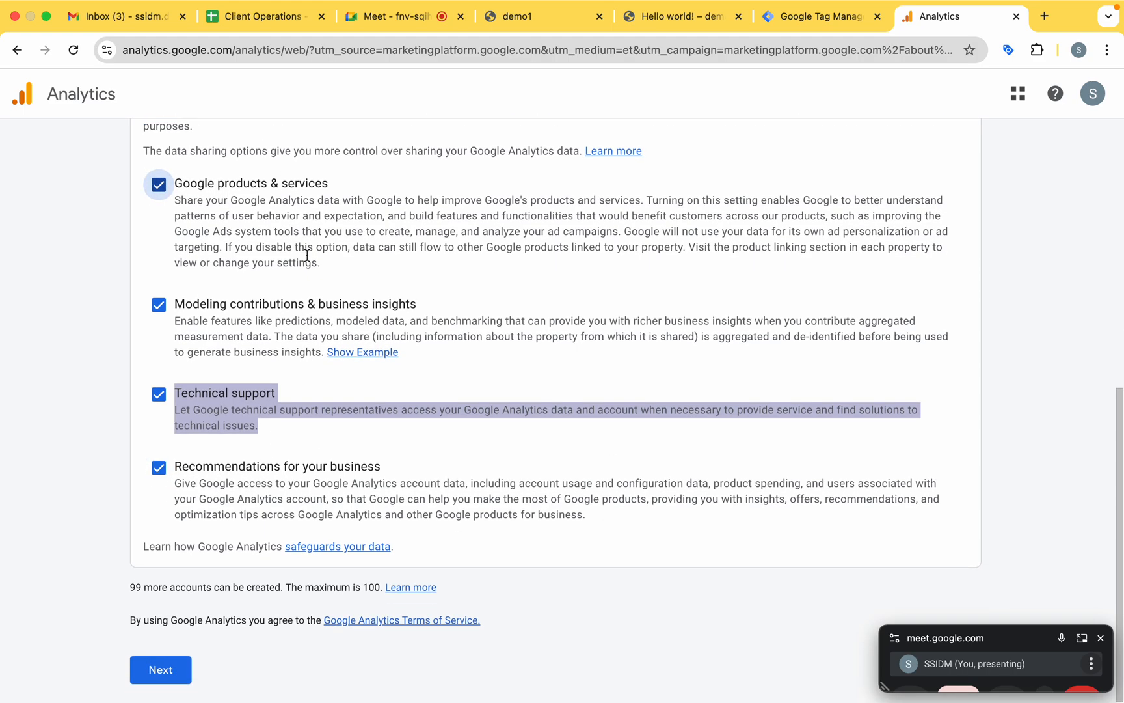
{"action": "left_click", "coordinate": [171, 669]}
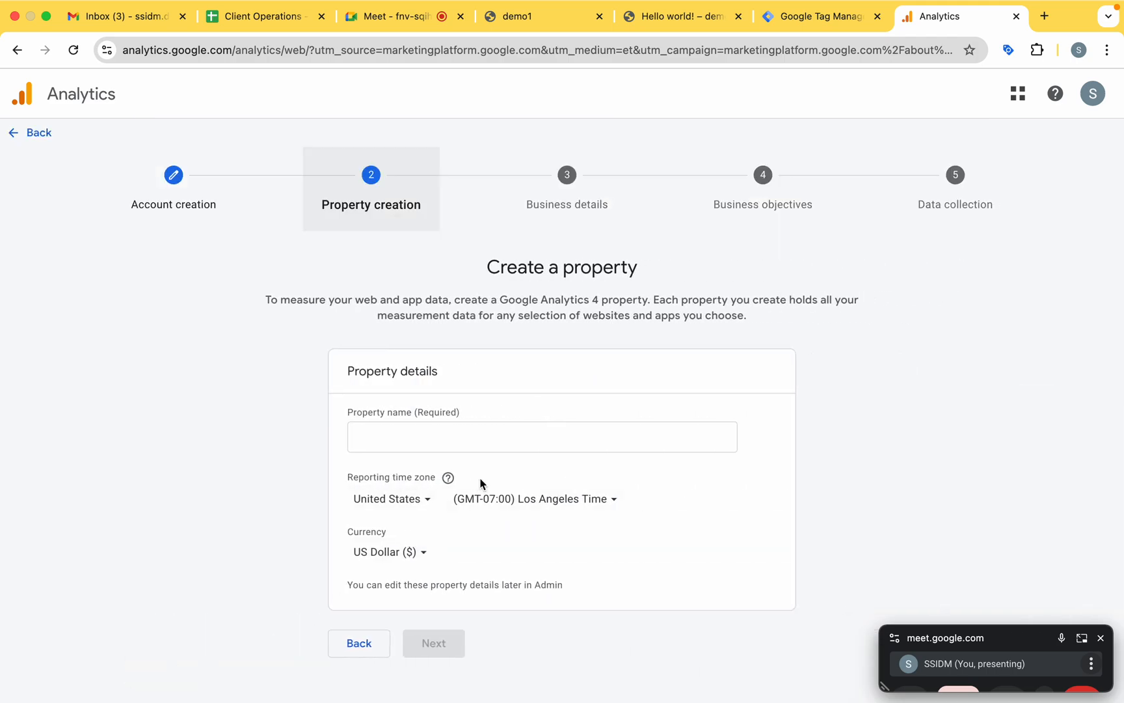
Name the new property "Batch 244 Demo1".
{"action": "left_click", "coordinate": [421, 440]}
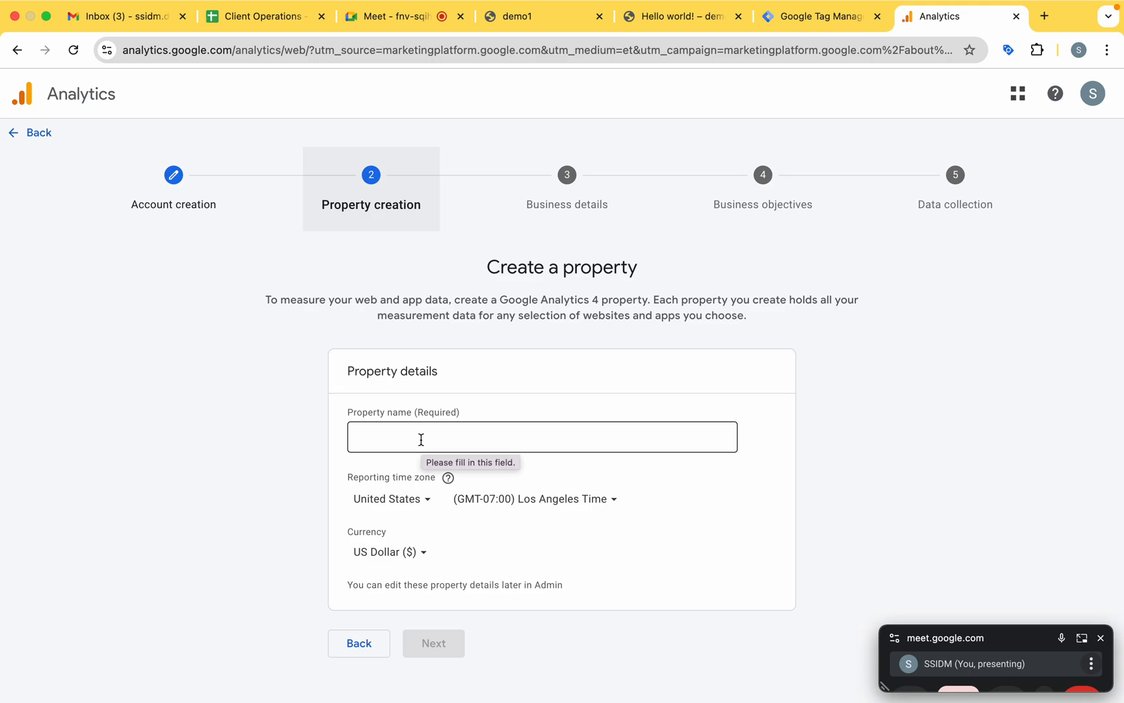
{"action": "left_click", "coordinate": [421, 439]}
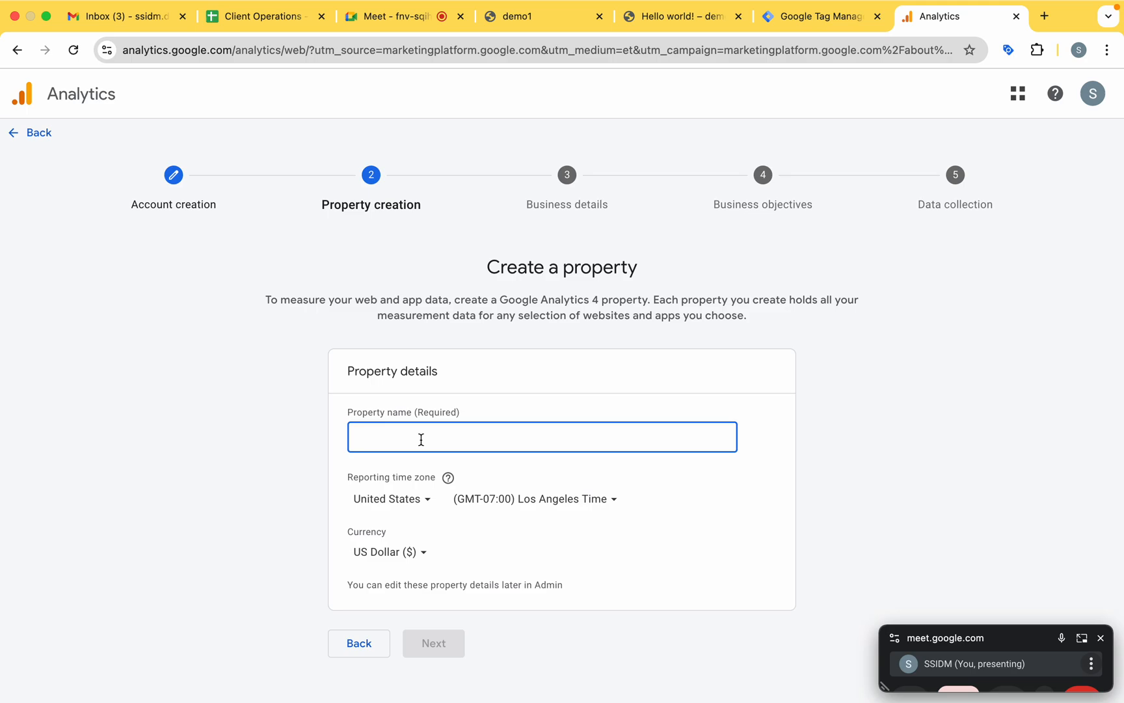
{"action": "type", "text": "Batch "}
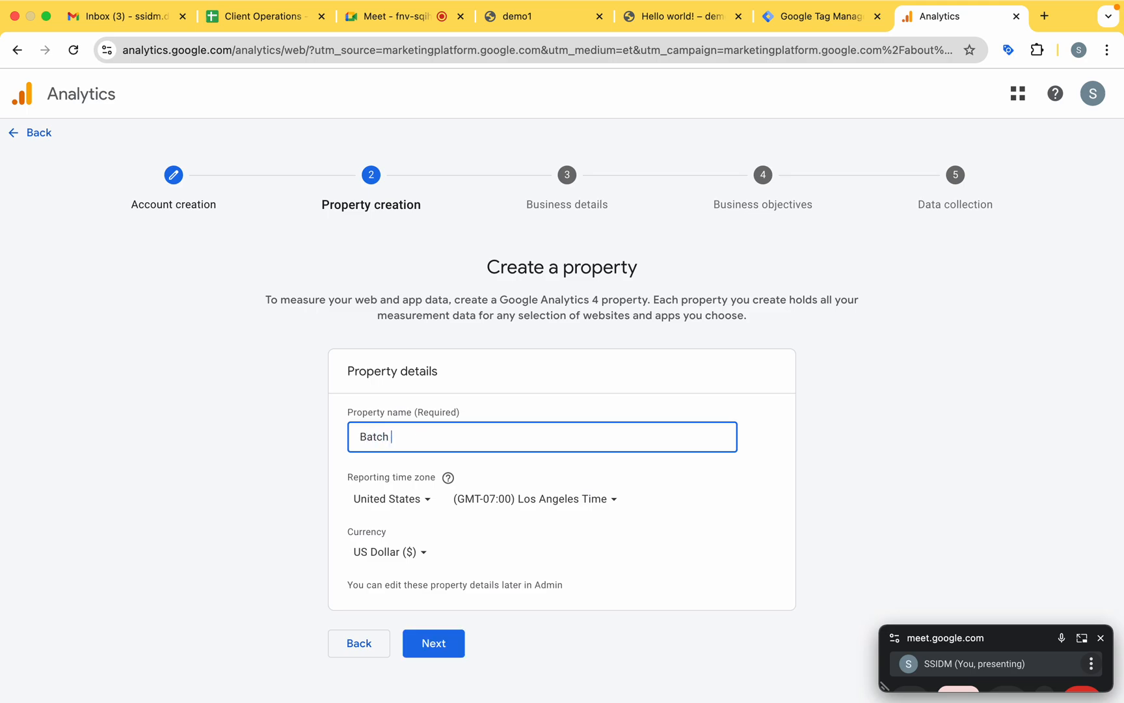
{"action": "type", "text": "244 Demo1"}
Set the property's reporting time zone to India and its currency to Indian Rupee (₹), and continue to the business details.
{"action": "left_click", "coordinate": [419, 498]}
{"action": "type", "text": "ind"}
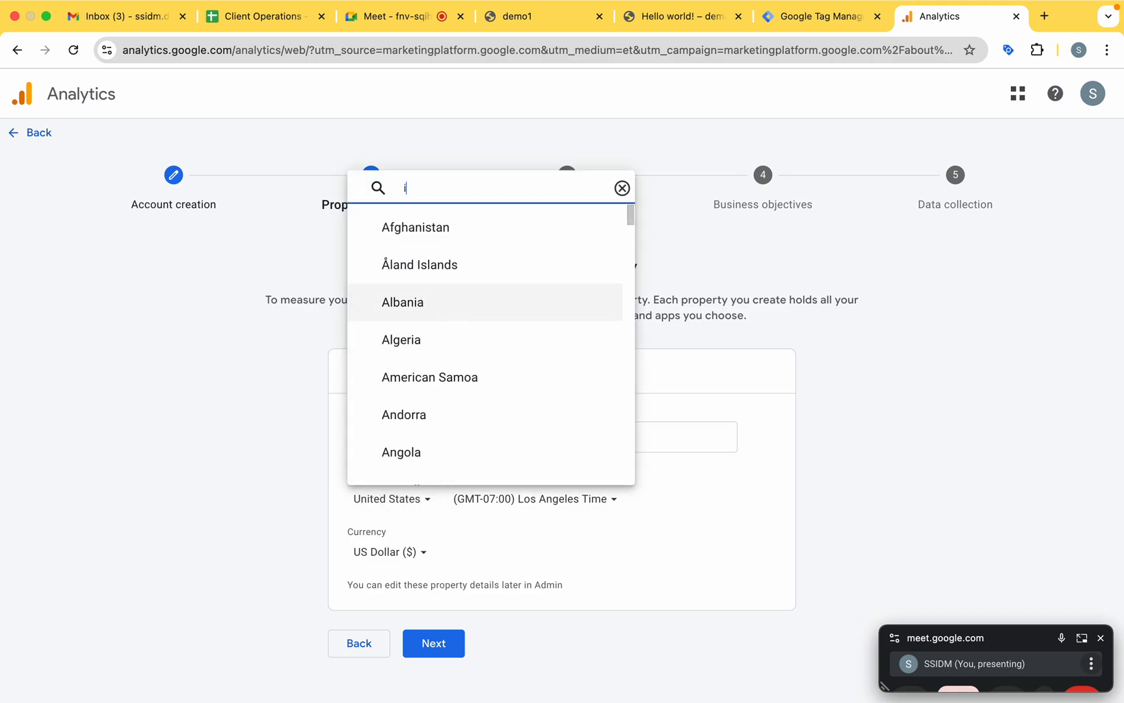
{"action": "left_click", "coordinate": [408, 426]}
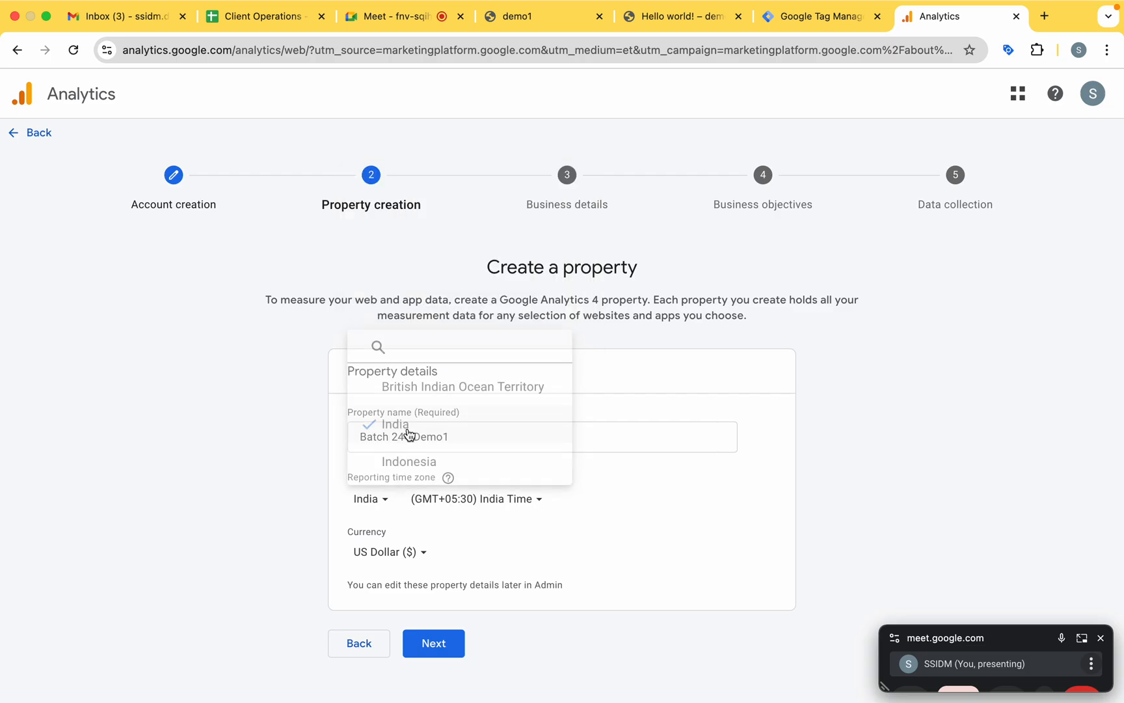
{"action": "left_click", "coordinate": [419, 553]}
{"action": "type", "text": "ind"}
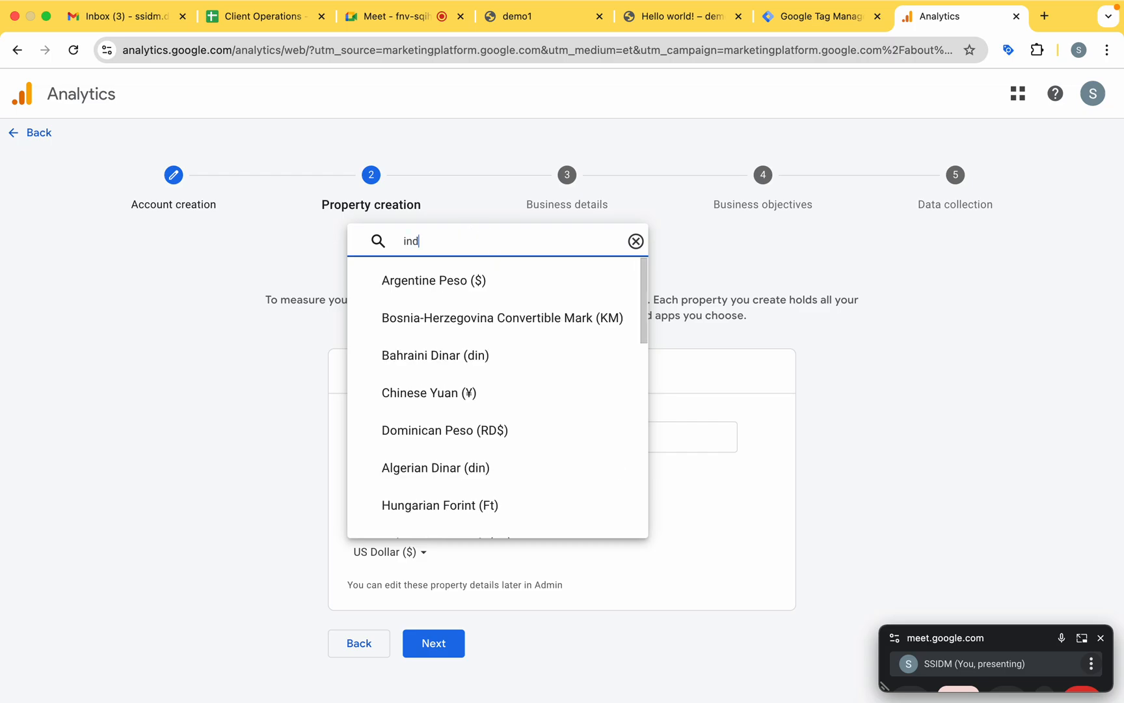
{"action": "left_click", "coordinate": [461, 512]}
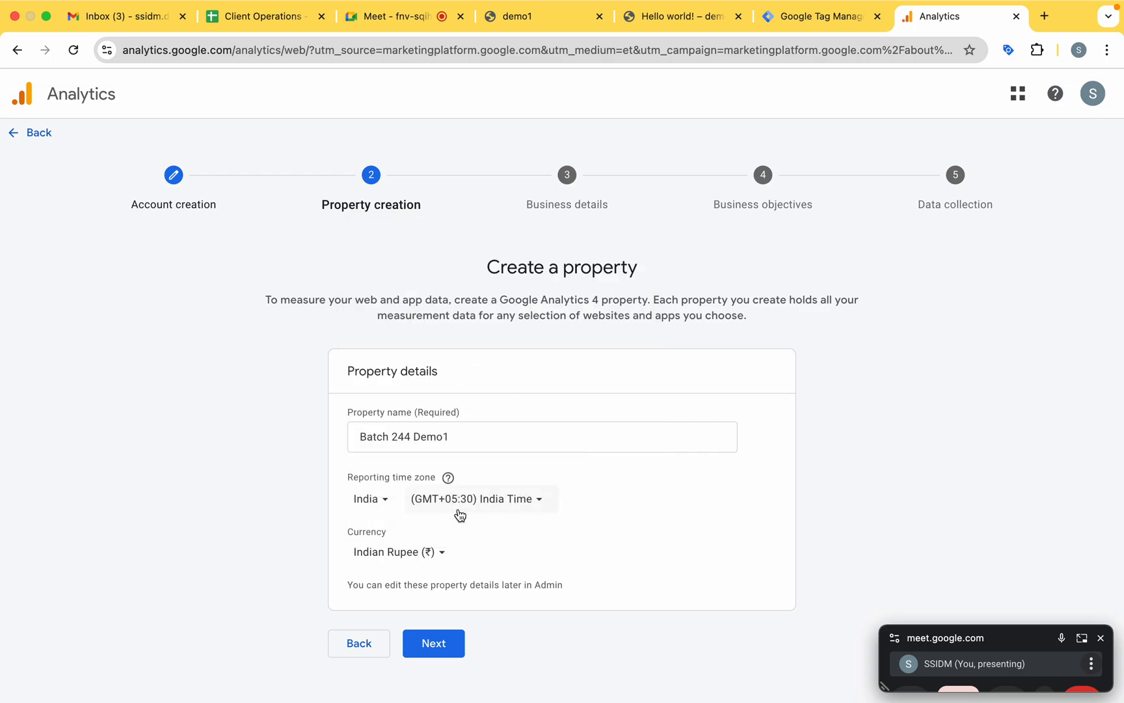
{"action": "left_click", "coordinate": [485, 442]}
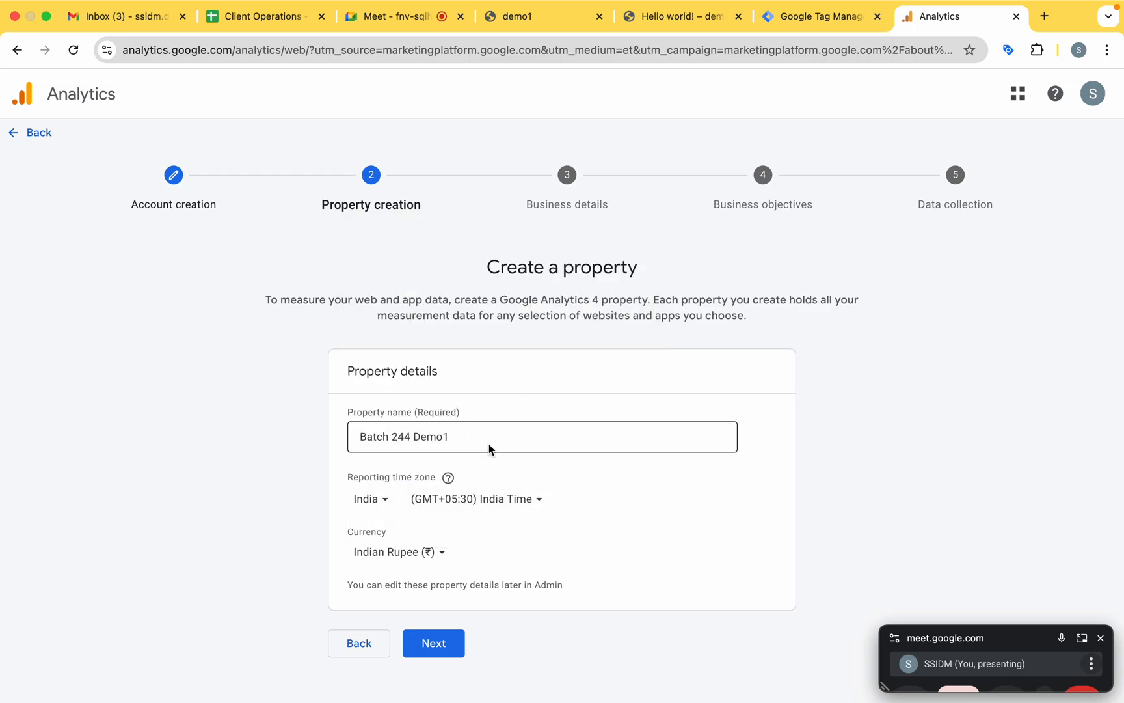
{"action": "left_click", "coordinate": [433, 642]}
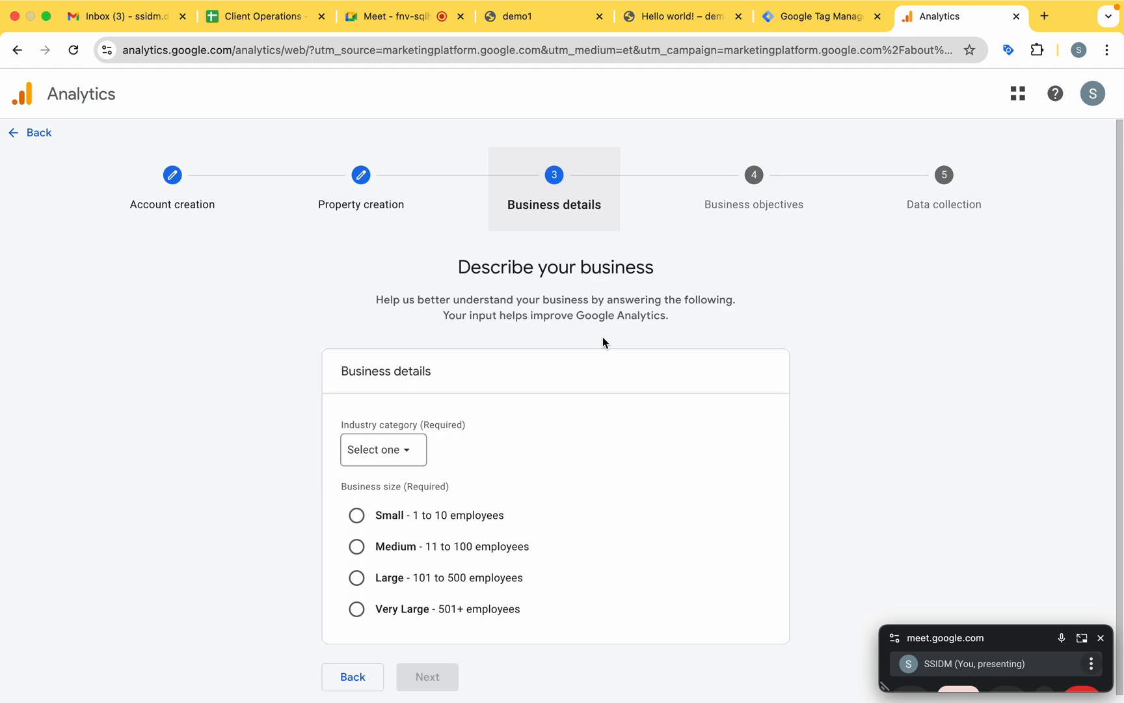
Look through the industry categories and set the business's category to Jobs & Education.
{"action": "left_click", "coordinate": [402, 450]}
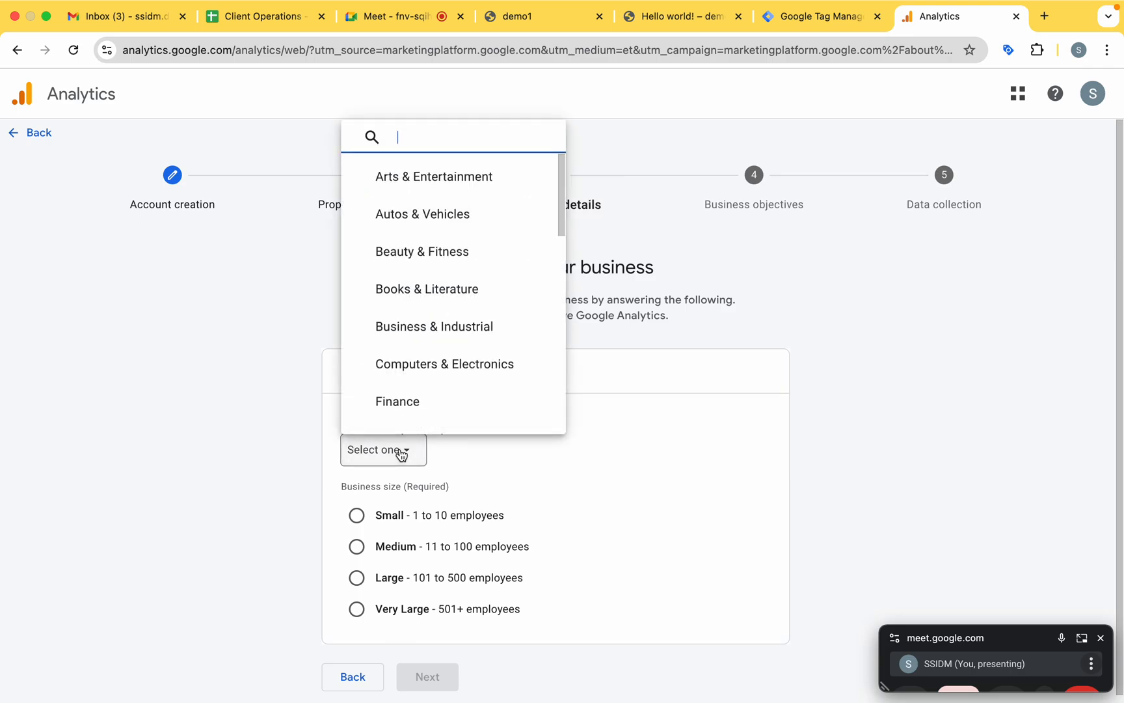
{"action": "scroll", "coordinate": [457, 274], "scroll_direction": "down", "scroll_amount": 4}
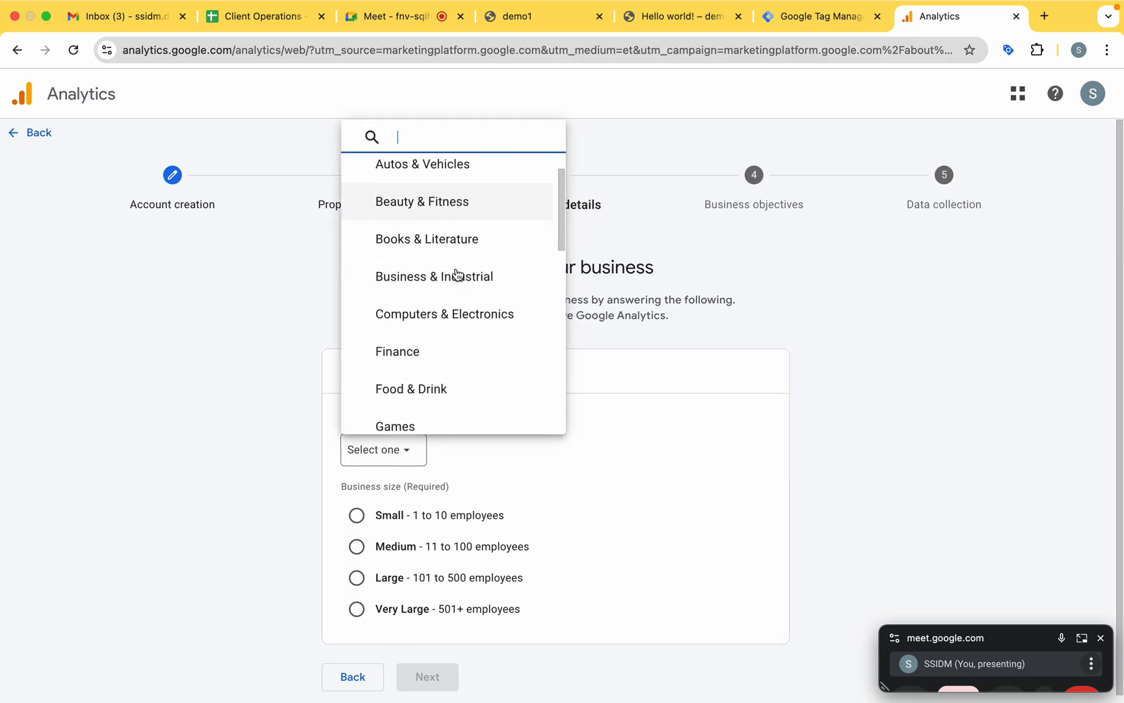
{"action": "scroll", "coordinate": [457, 274], "scroll_direction": "down", "scroll_amount": 2}
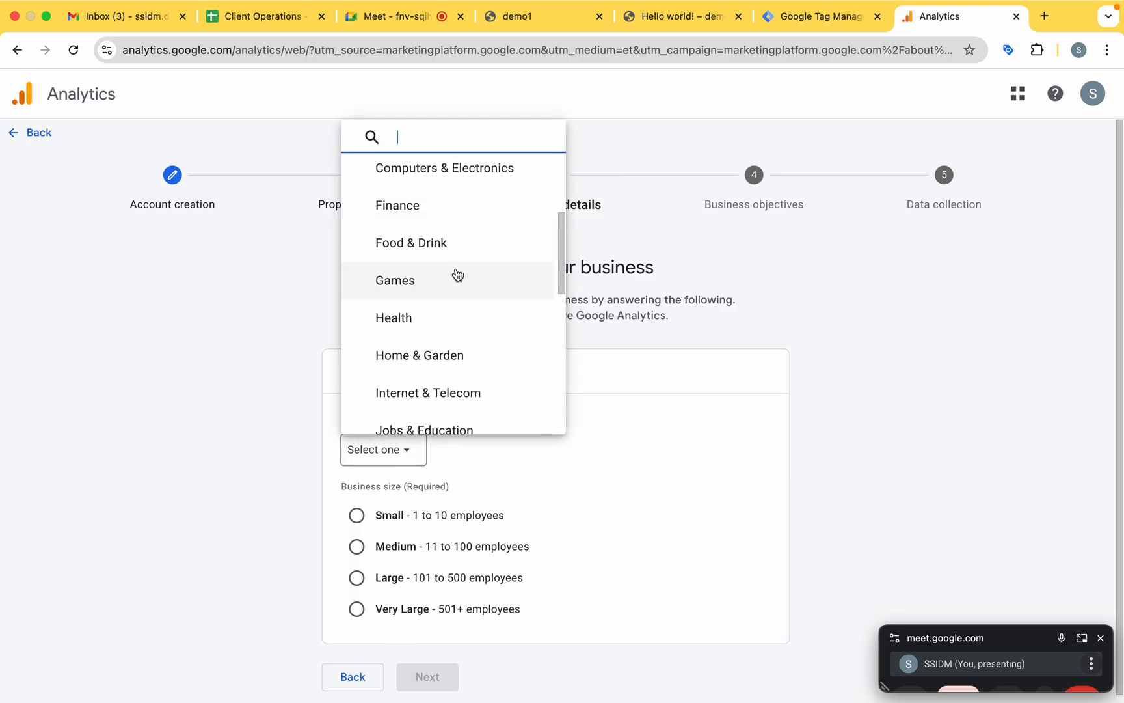
{"action": "scroll", "coordinate": [458, 274], "scroll_direction": "down", "scroll_amount": 4}
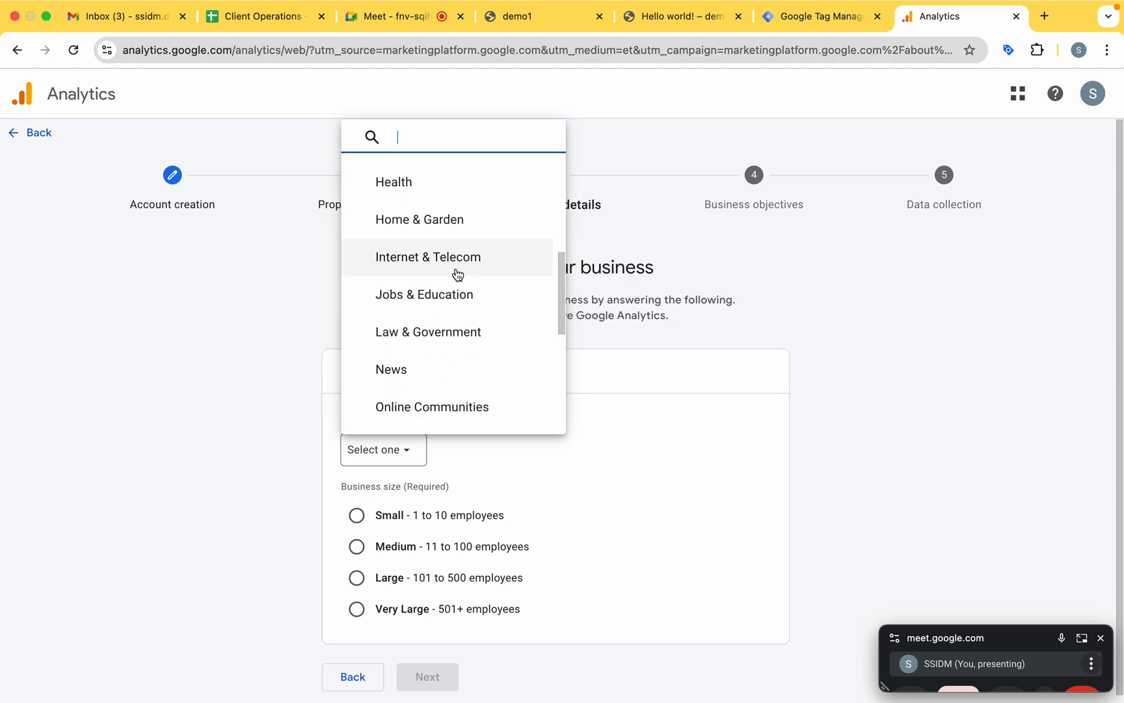
{"action": "scroll", "coordinate": [458, 274], "scroll_direction": "down", "scroll_amount": 3}
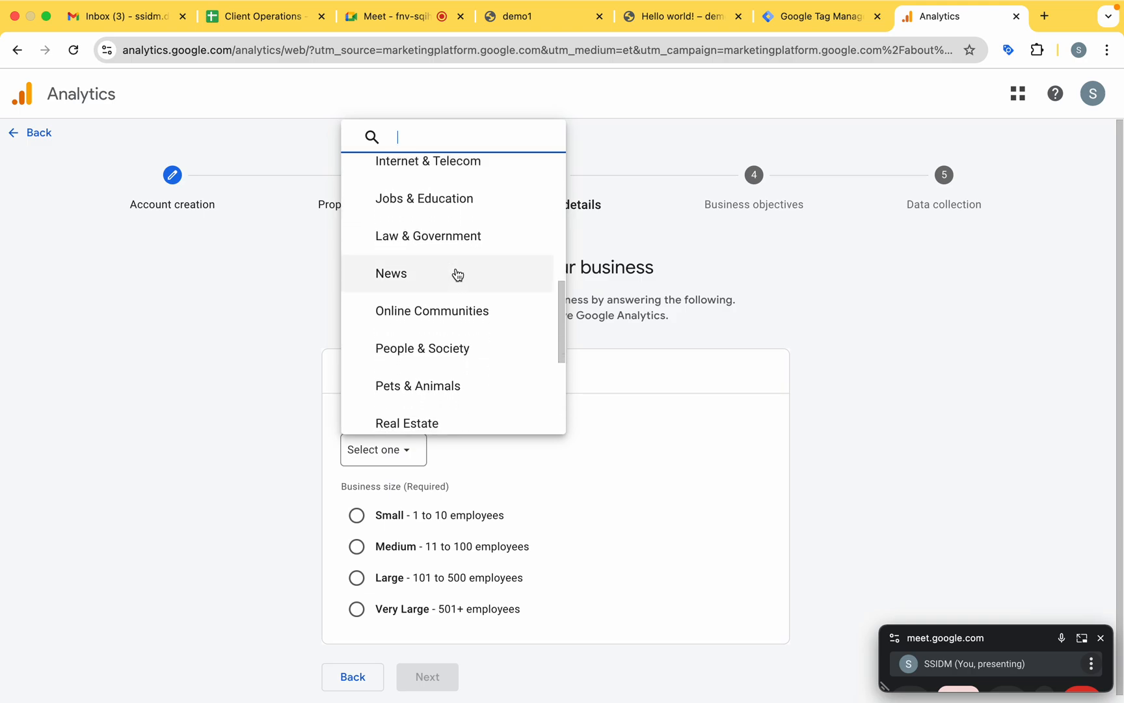
{"action": "scroll", "coordinate": [439, 277], "scroll_direction": "up", "scroll_amount": 2}
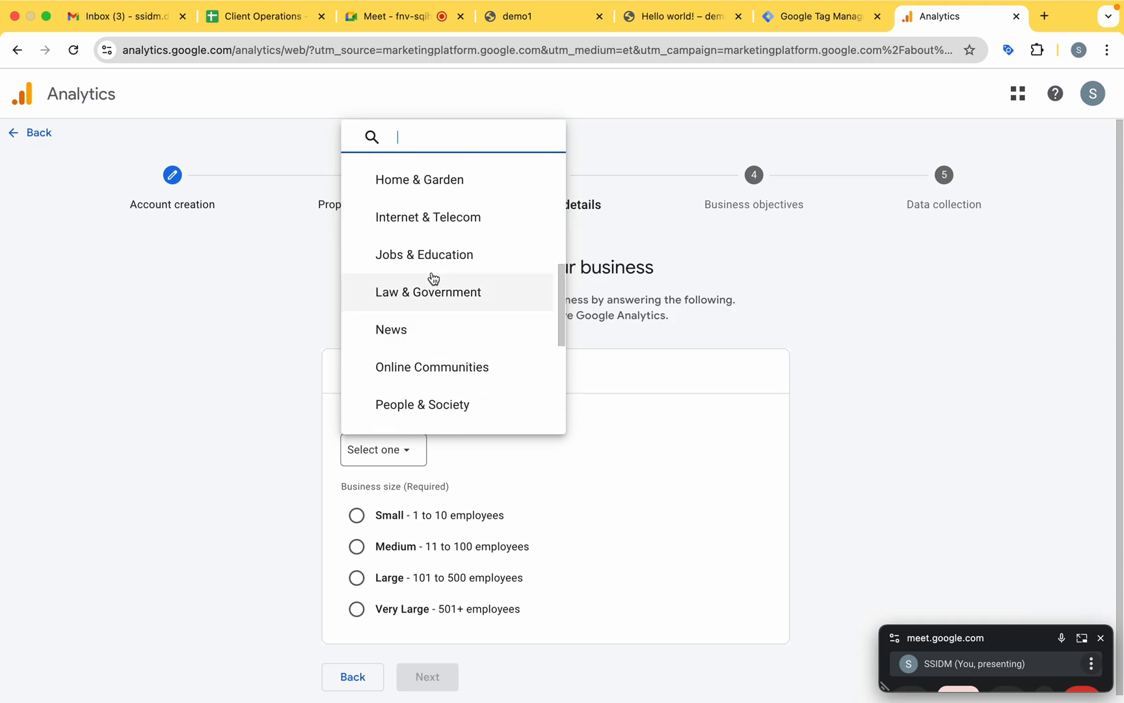
{"action": "scroll", "coordinate": [434, 278], "scroll_direction": "up", "scroll_amount": 10}
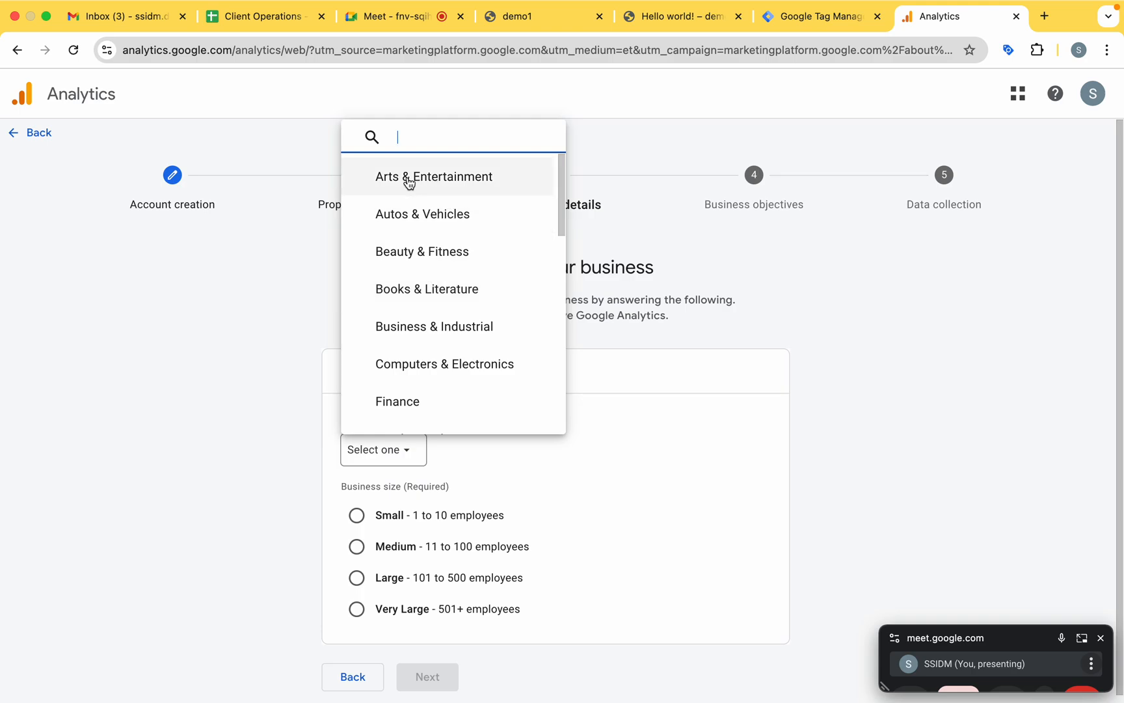
{"action": "scroll", "coordinate": [411, 283], "scroll_direction": "down", "scroll_amount": 1}
{"action": "scroll", "coordinate": [410, 284], "scroll_direction": "down", "scroll_amount": 6}
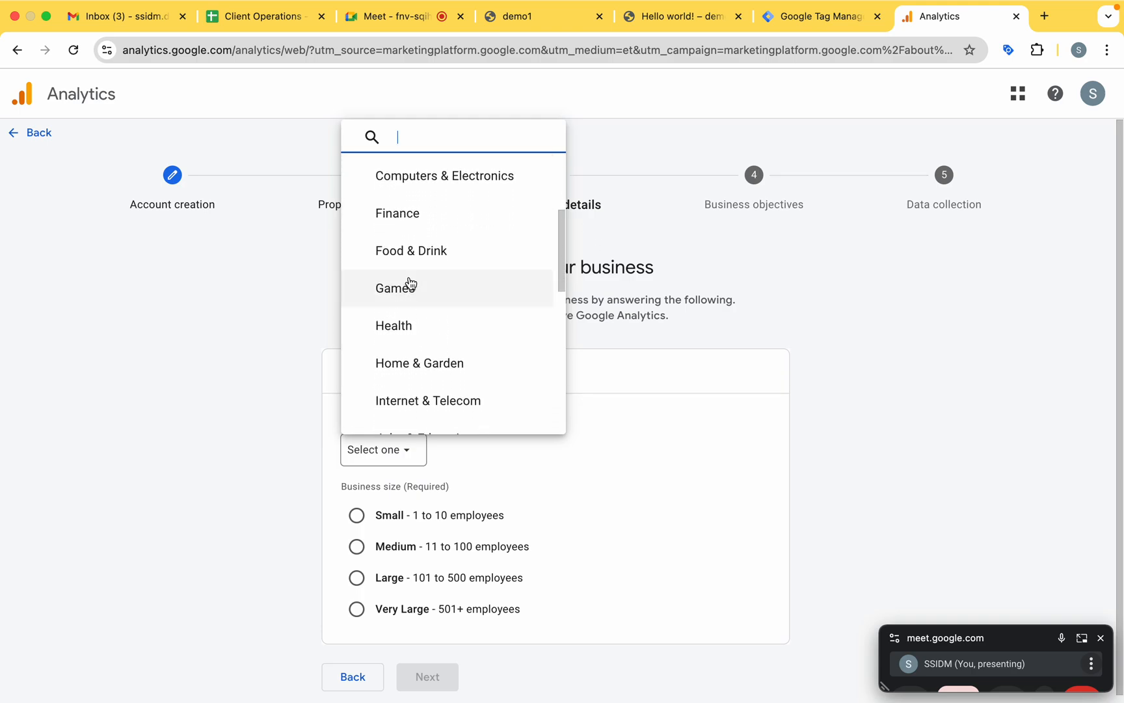
{"action": "scroll", "coordinate": [410, 284], "scroll_direction": "down", "scroll_amount": 2}
{"action": "left_click", "coordinate": [453, 227]}
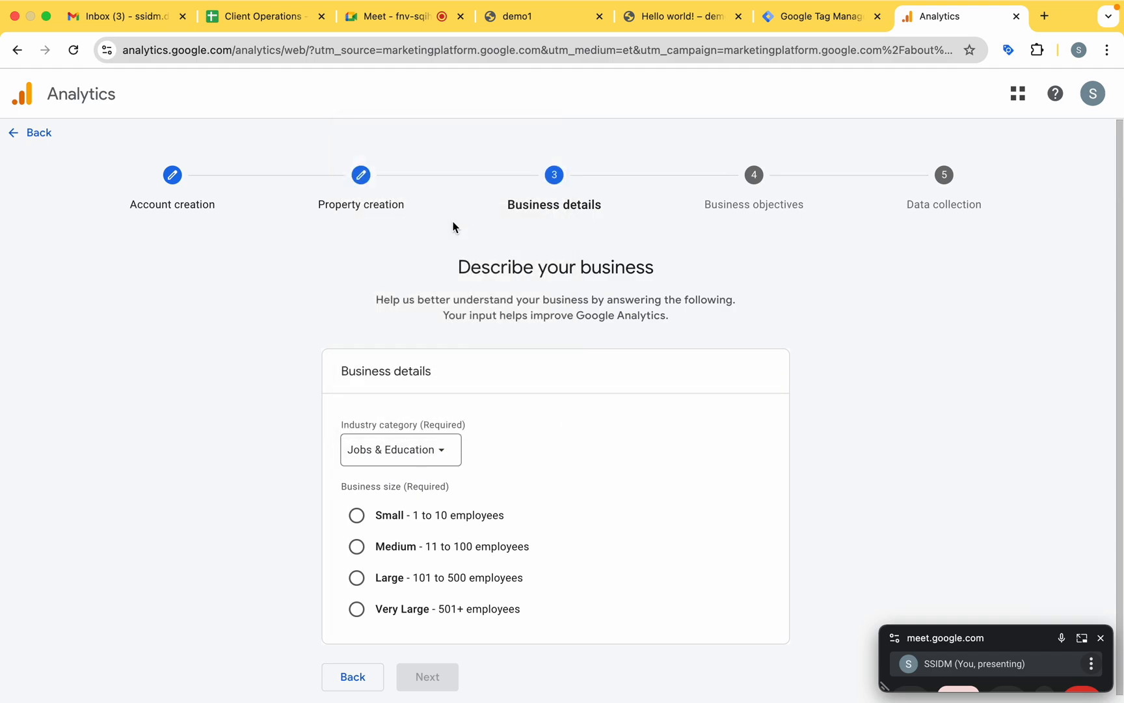
Set the business size to Small - 1 to 10 employees and continue to the business objectives.
{"action": "scroll", "coordinate": [522, 236], "scroll_direction": "down", "scroll_amount": 1}
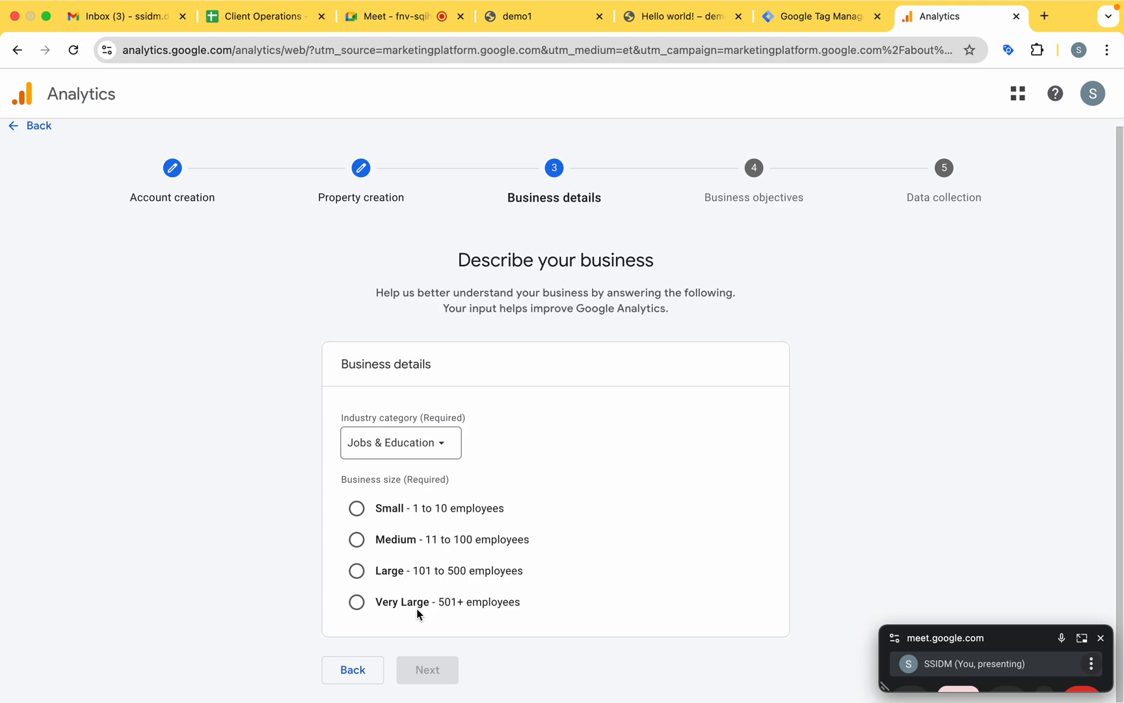
{"action": "left_click", "coordinate": [357, 508]}
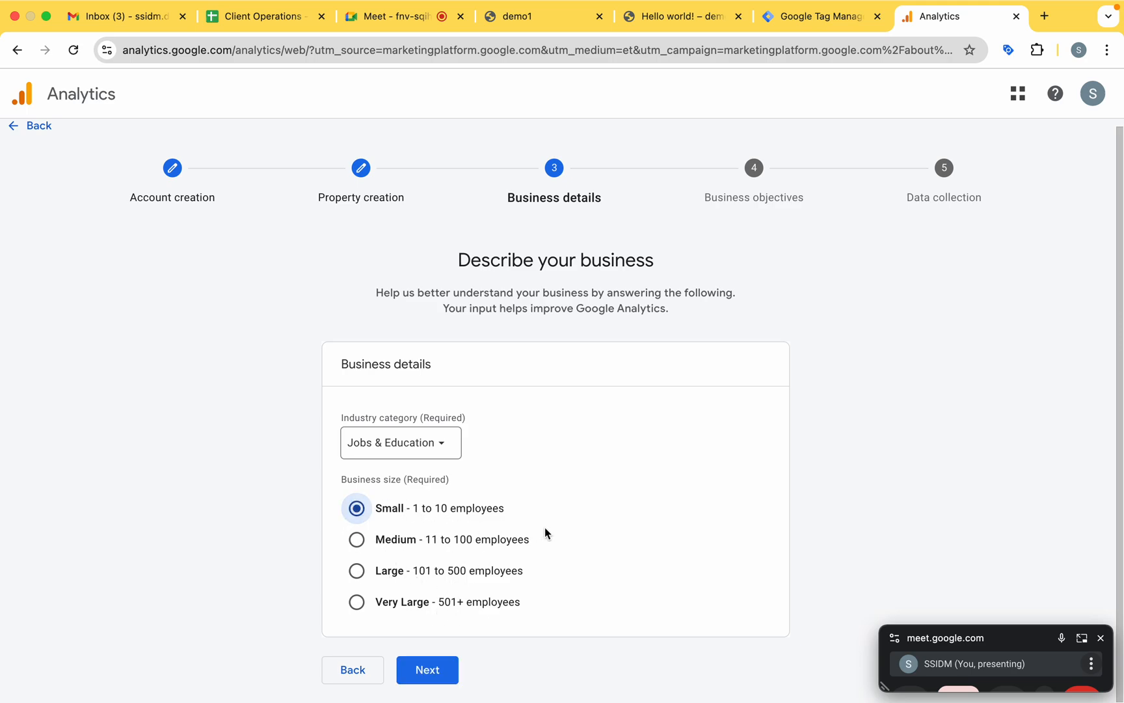
{"action": "left_click", "coordinate": [430, 672]}
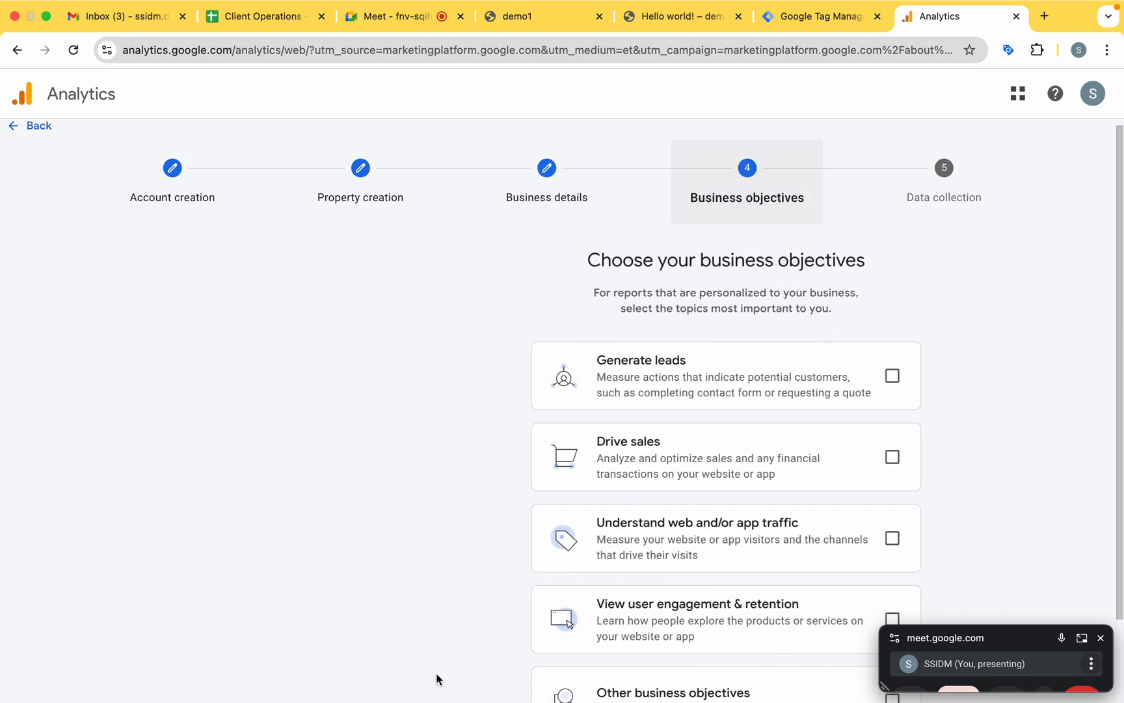
Try combining Other business objectives with Generate leads, Understand web and/or app traffic, and View user engagement & retention.
{"action": "scroll", "coordinate": [437, 678], "scroll_direction": "down", "scroll_amount": 3}
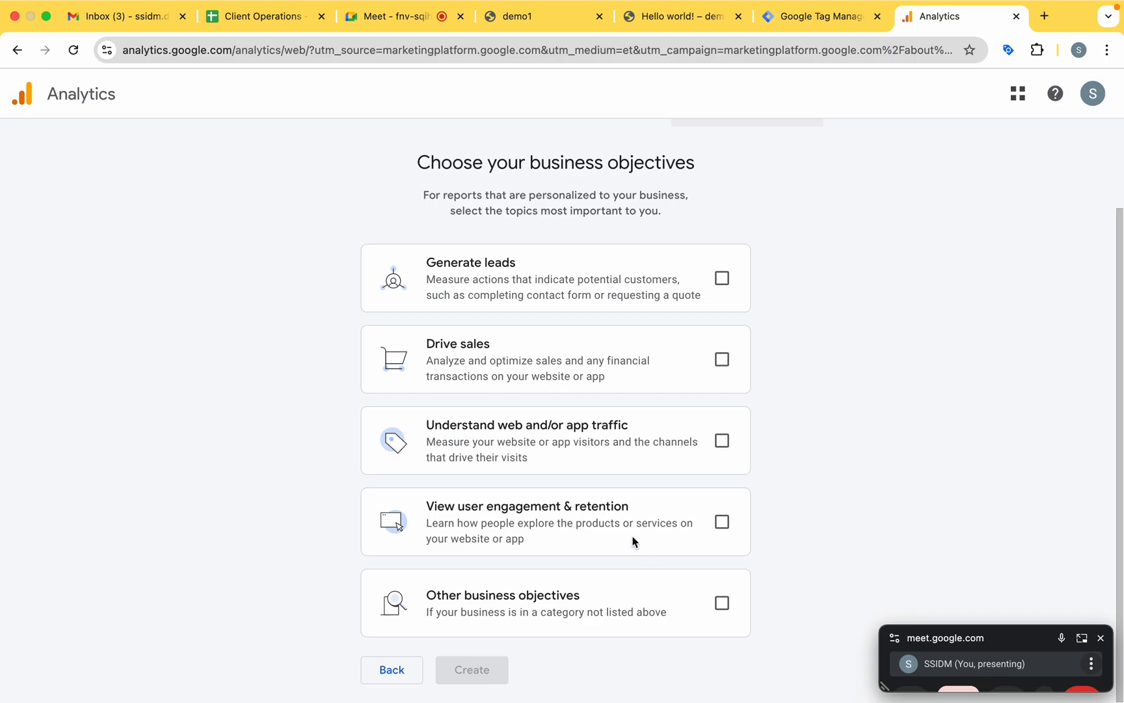
{"action": "left_click", "coordinate": [721, 279]}
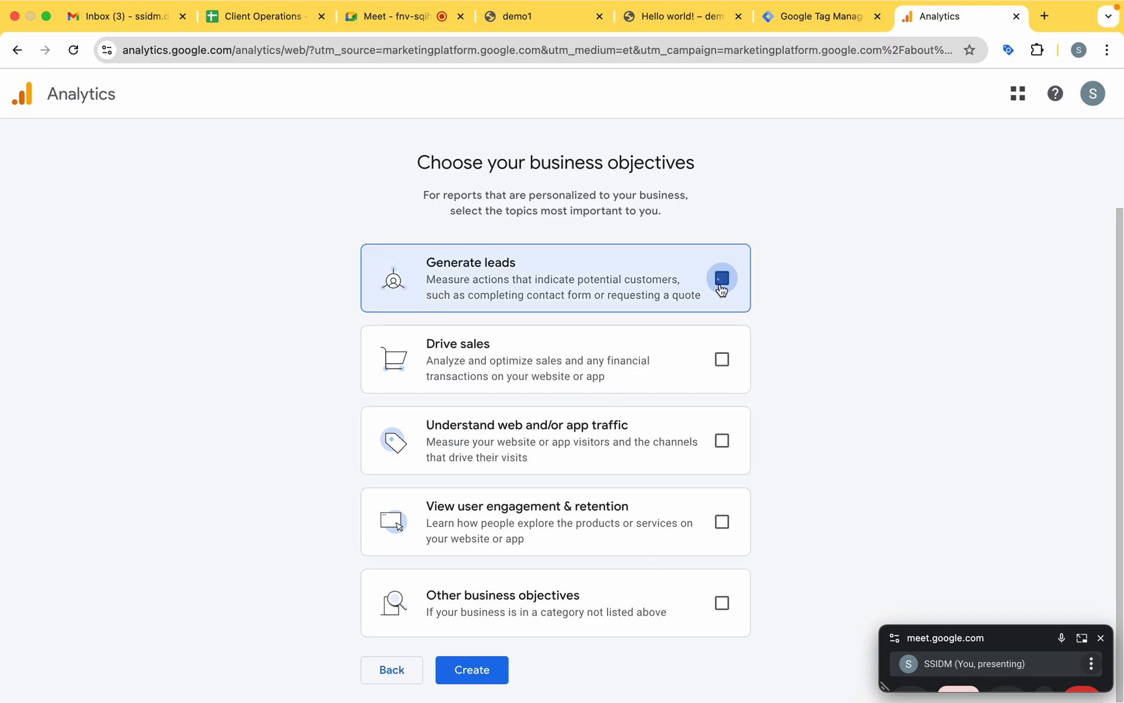
{"action": "left_click", "coordinate": [722, 441]}
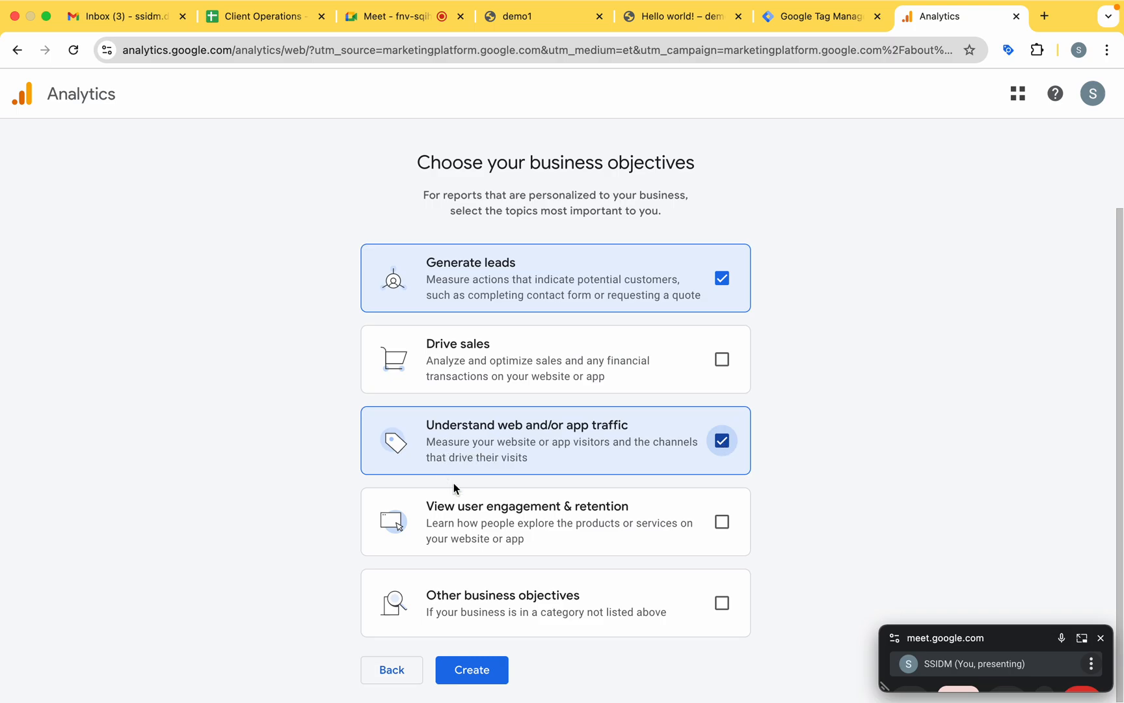
{"action": "left_click", "coordinate": [714, 524]}
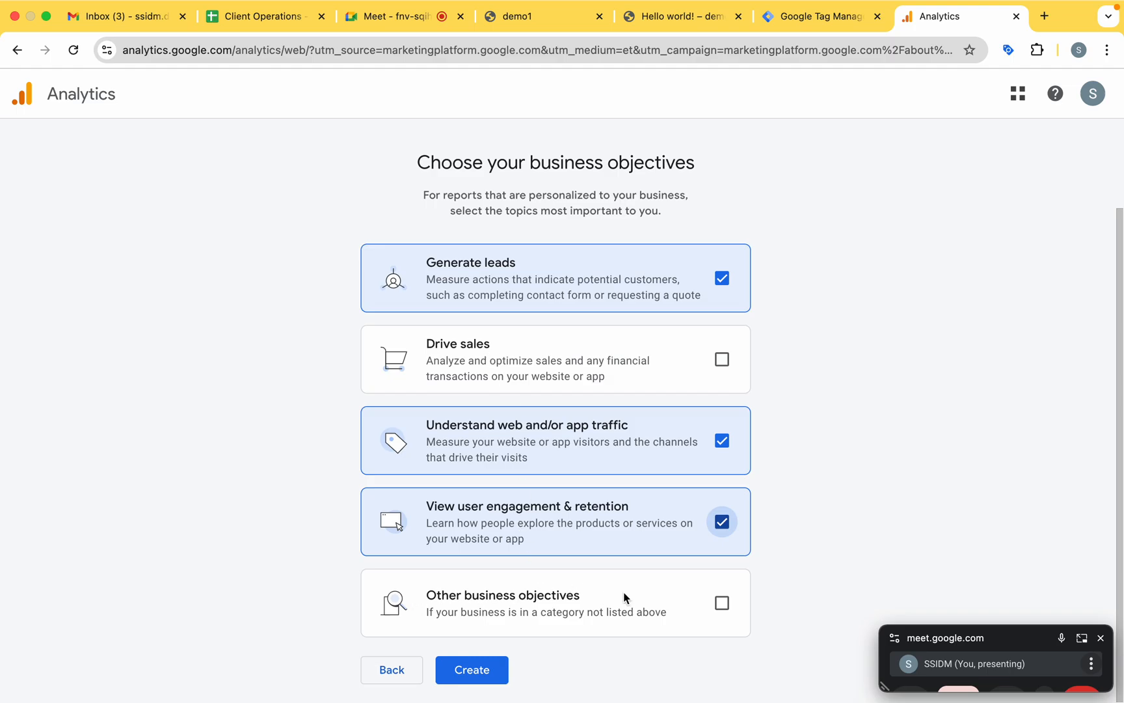
{"action": "left_click", "coordinate": [715, 604]}
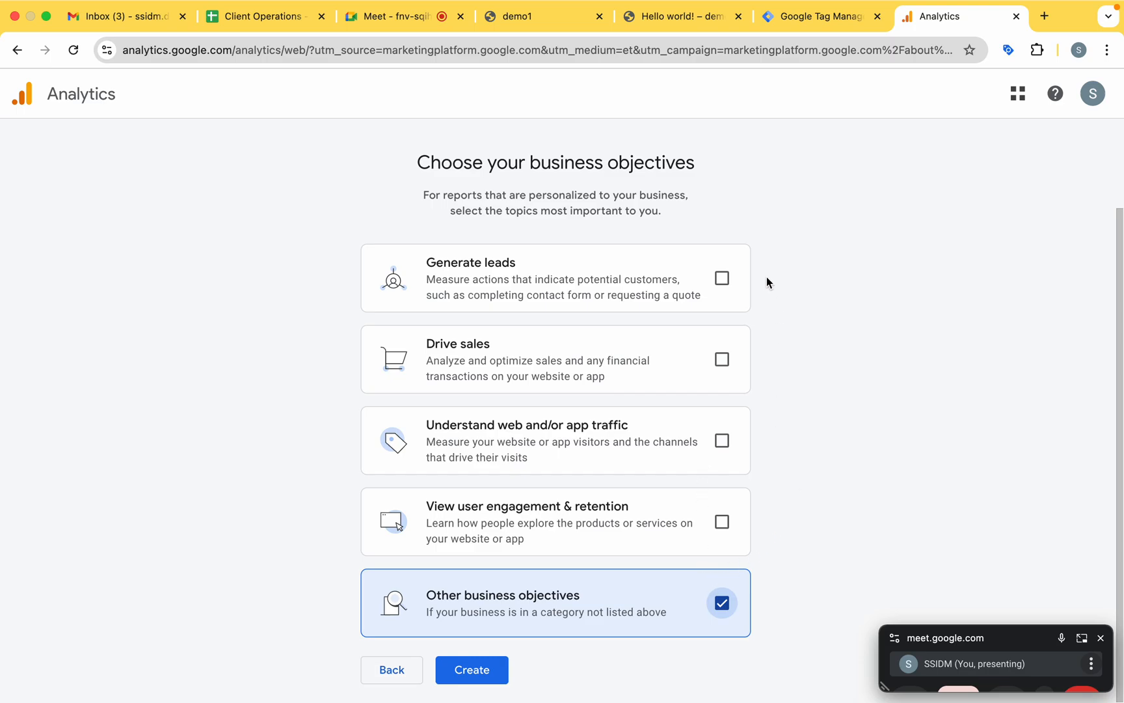
Choose Generate leads, Understand web and/or app traffic, and View user engagement & retention as objectives, and submit the account for creation.
{"action": "left_click", "coordinate": [722, 279]}
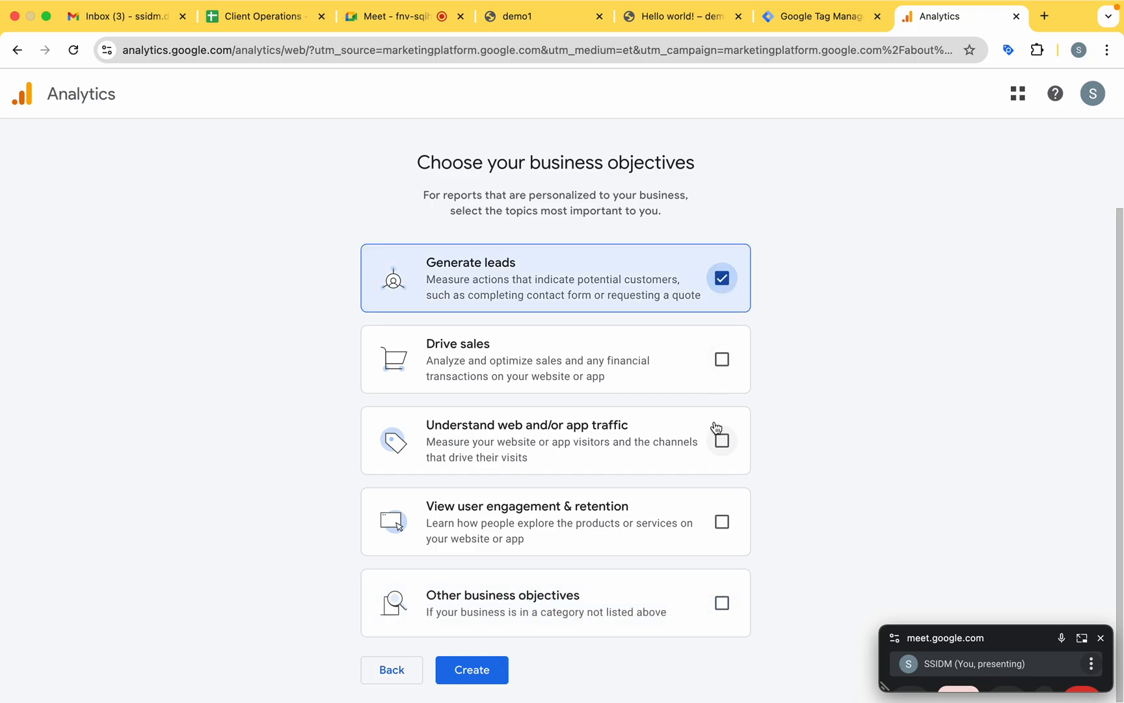
{"action": "left_click", "coordinate": [722, 440]}
{"action": "left_click", "coordinate": [721, 520]}
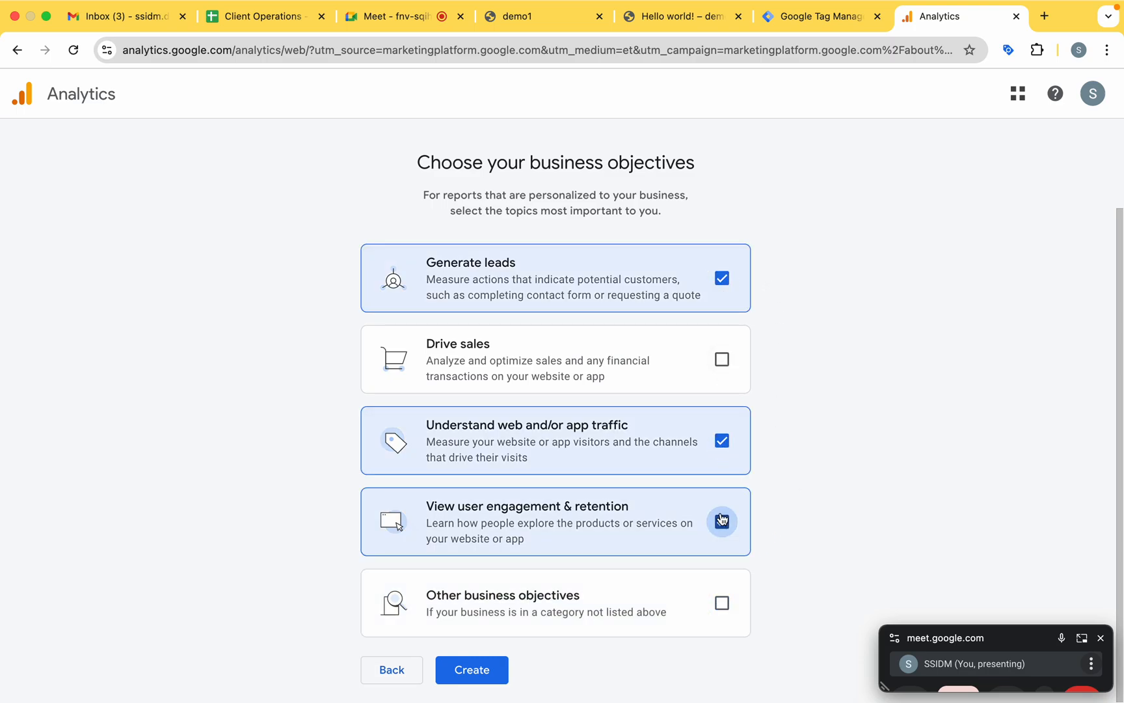
{"action": "left_click", "coordinate": [470, 670]}
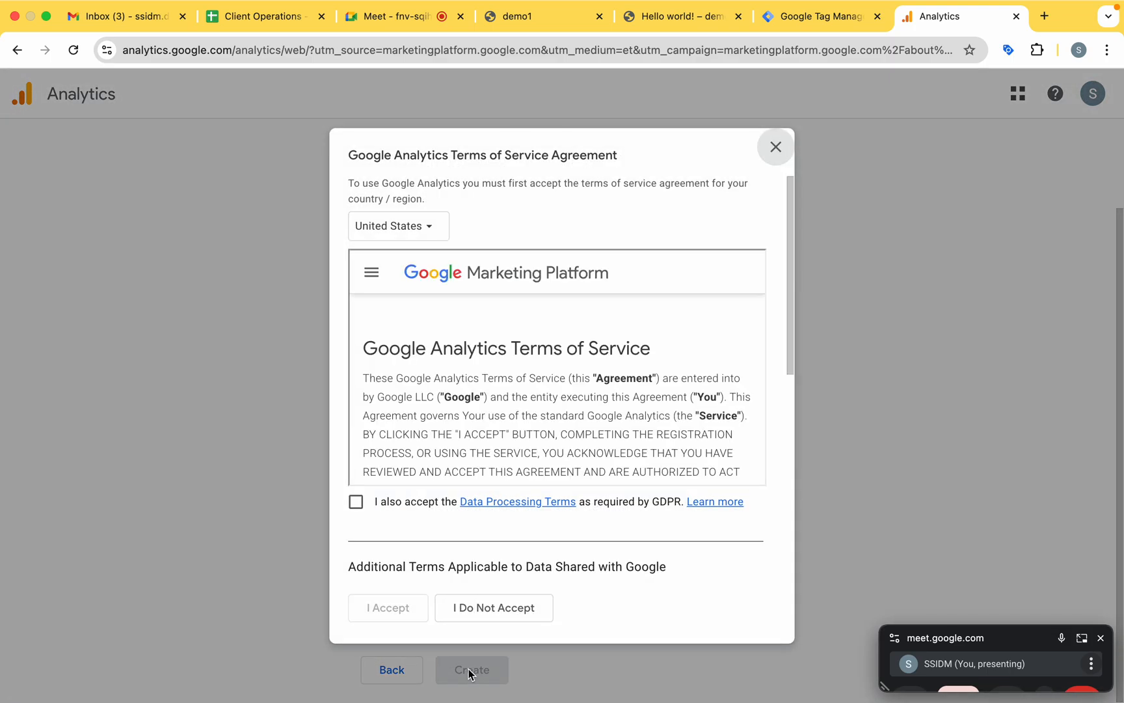
Set the country of the Google Analytics Terms of Service Agreement to India.
{"action": "left_click", "coordinate": [412, 228]}
{"action": "type", "text": "ind"}
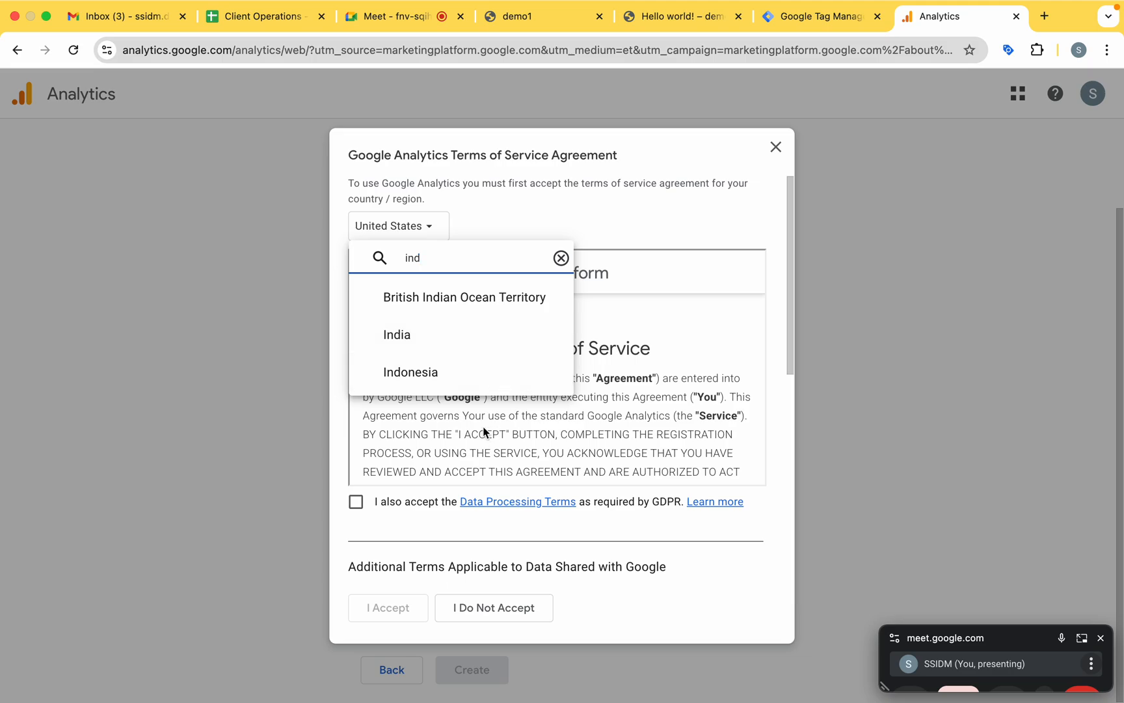
{"action": "left_click", "coordinate": [440, 343]}
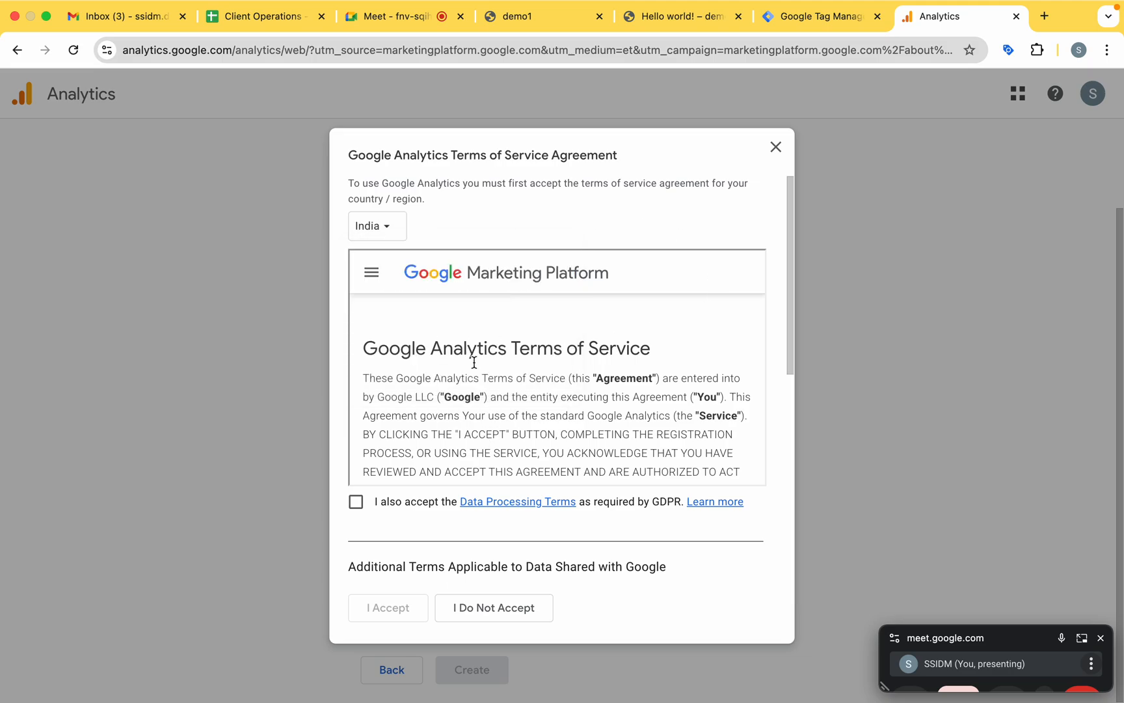
Accept the Data Processing Terms and the Measurement Controller-Controller Data Protection Terms, and agree to the service agreement.
{"action": "scroll", "coordinate": [485, 411], "scroll_direction": "down", "scroll_amount": 20}
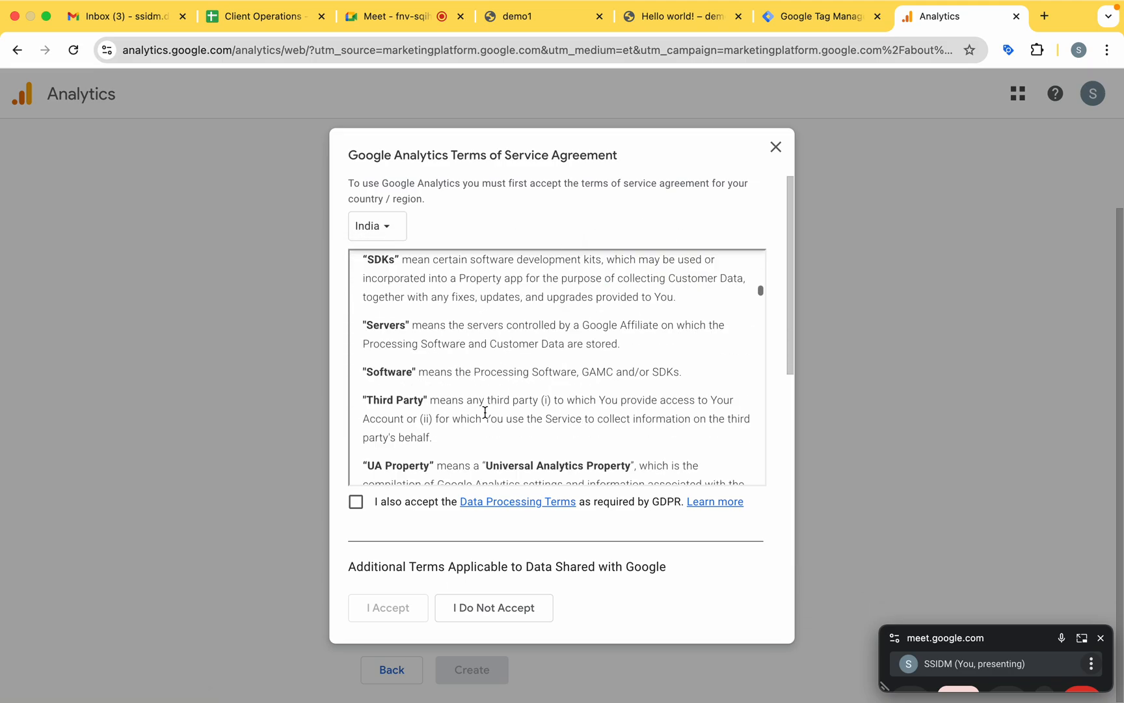
{"action": "scroll", "coordinate": [485, 416], "scroll_direction": "down", "scroll_amount": 20}
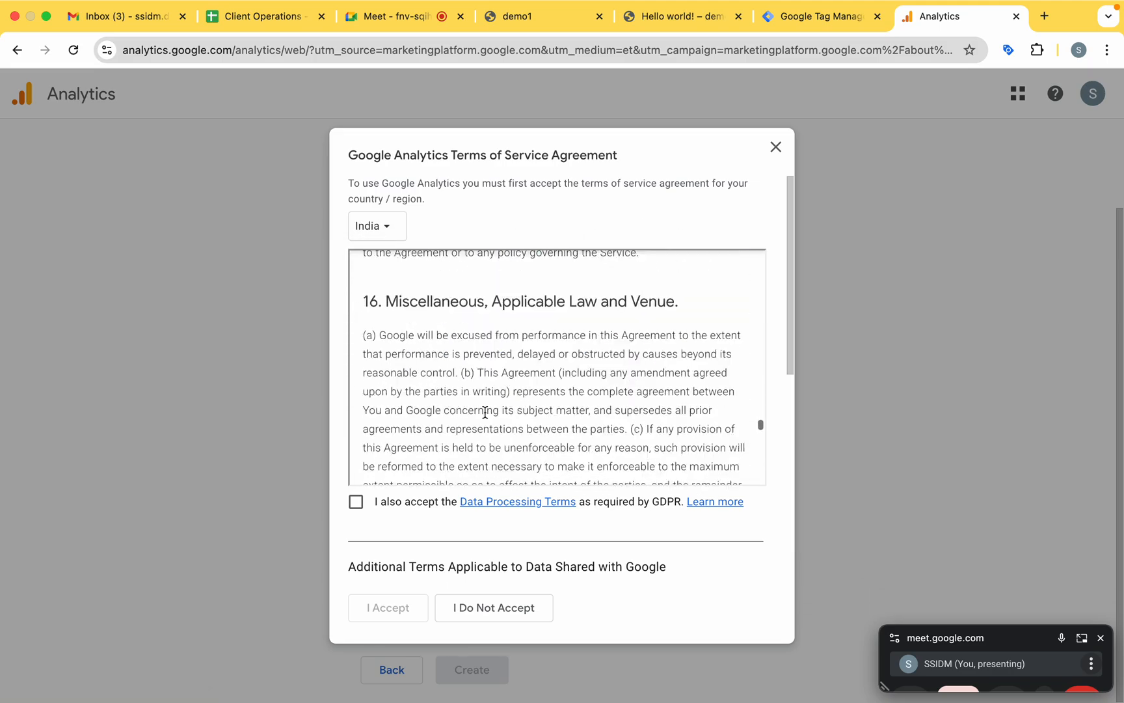
{"action": "left_click", "coordinate": [356, 501]}
{"action": "scroll", "coordinate": [447, 452], "scroll_direction": "down", "scroll_amount": 12}
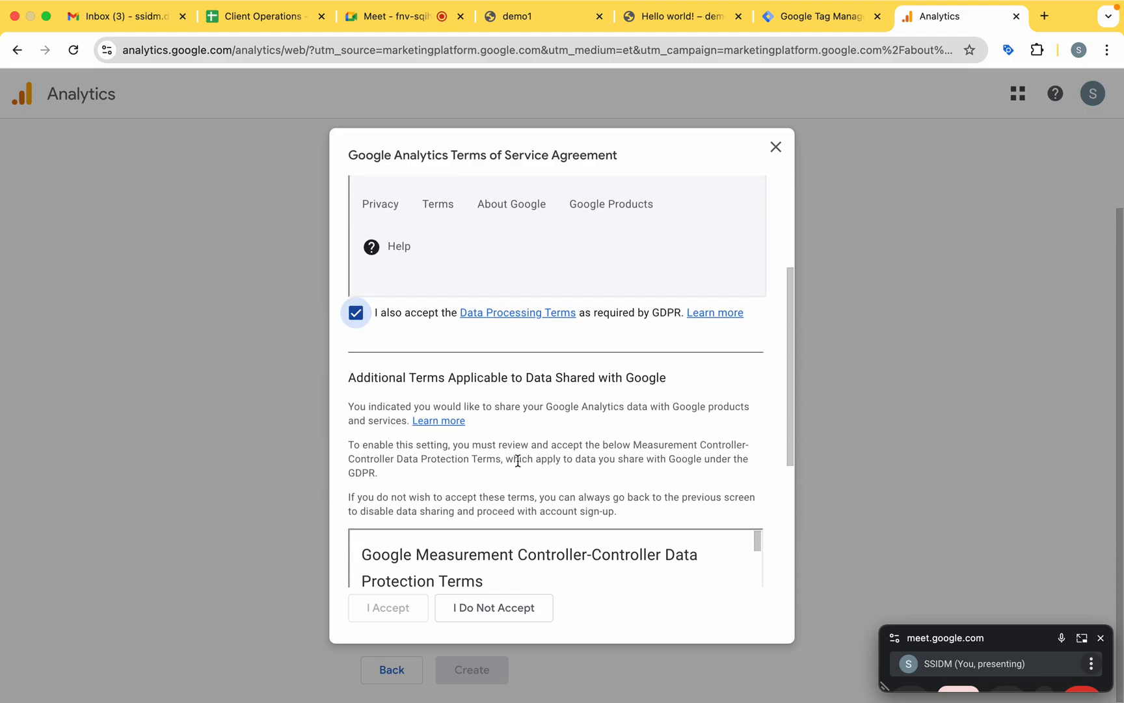
{"action": "left_click", "coordinate": [356, 557]}
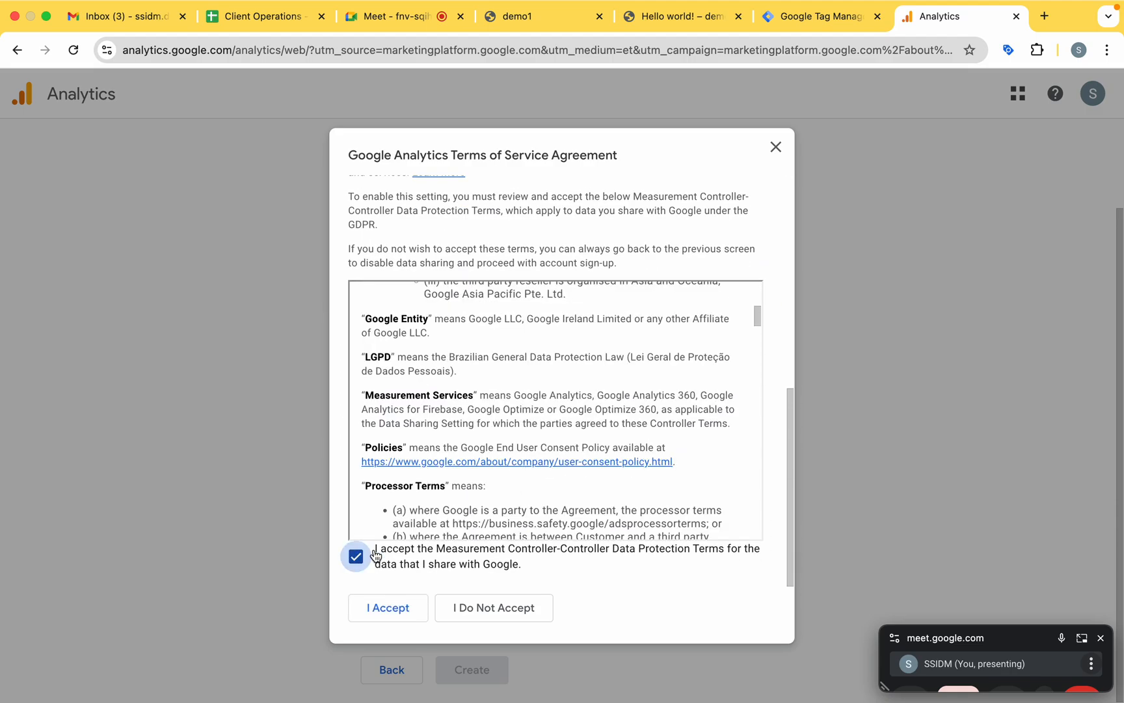
{"action": "left_click", "coordinate": [386, 608]}
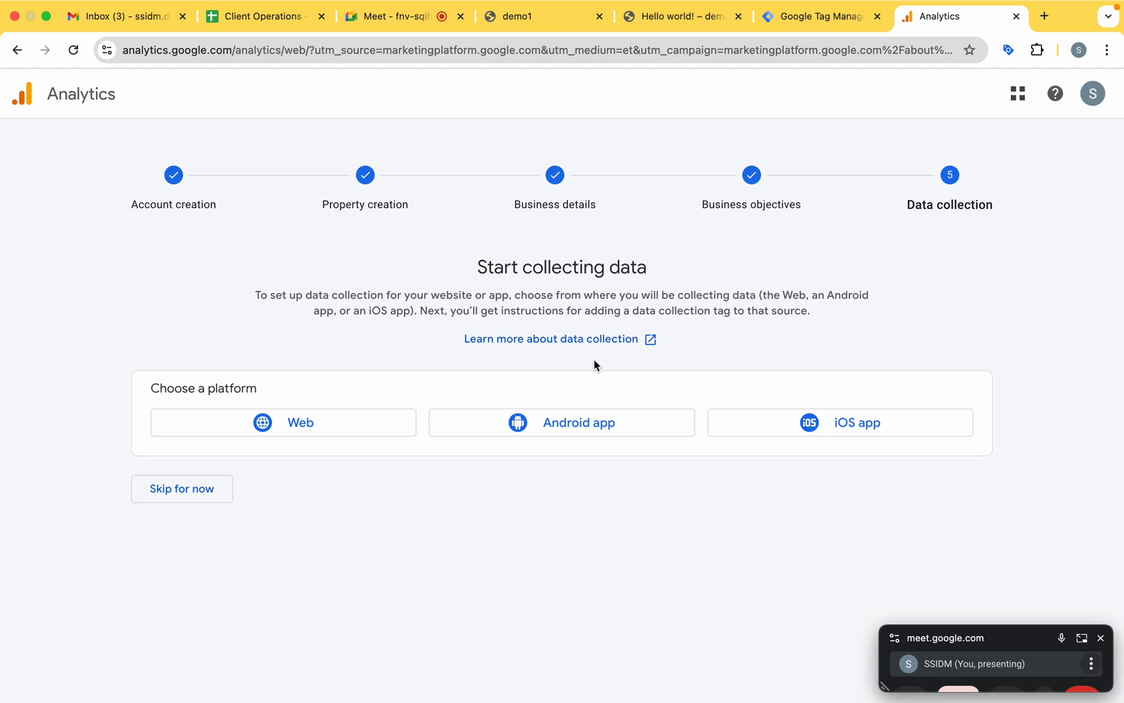
{"action": "left_click", "coordinate": [295, 430]}
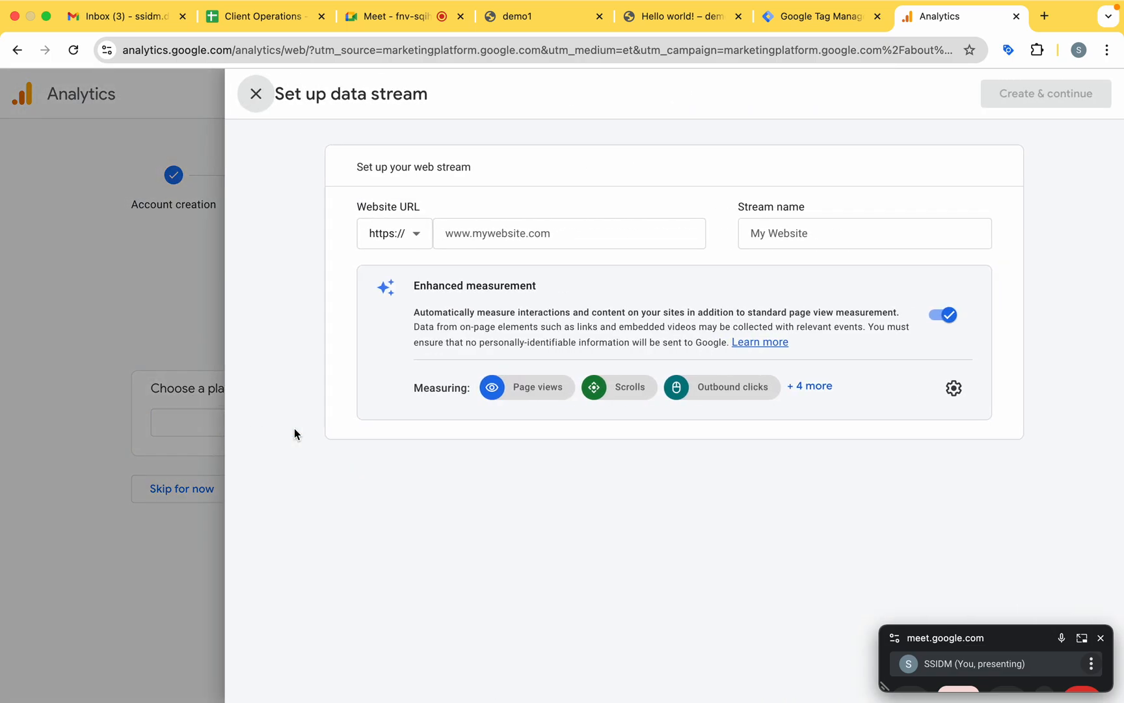
{"action": "left_click", "coordinate": [532, 19]}
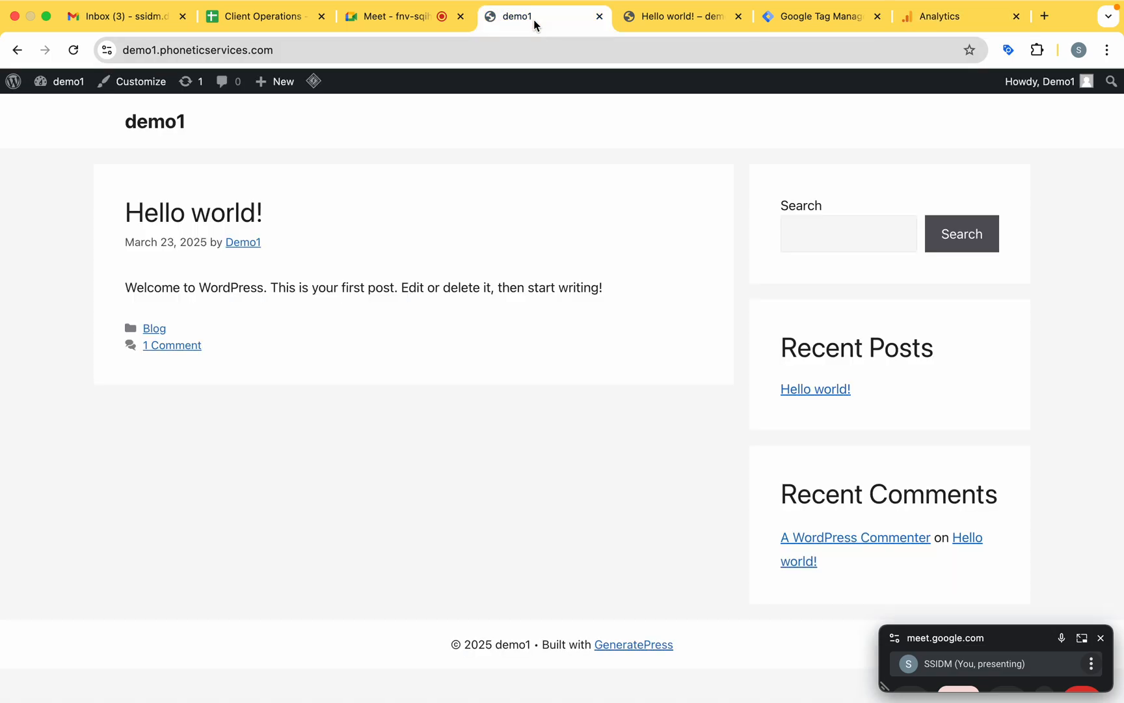
{"action": "left_click", "coordinate": [361, 48]}
{"action": "key", "text": "super+c"}
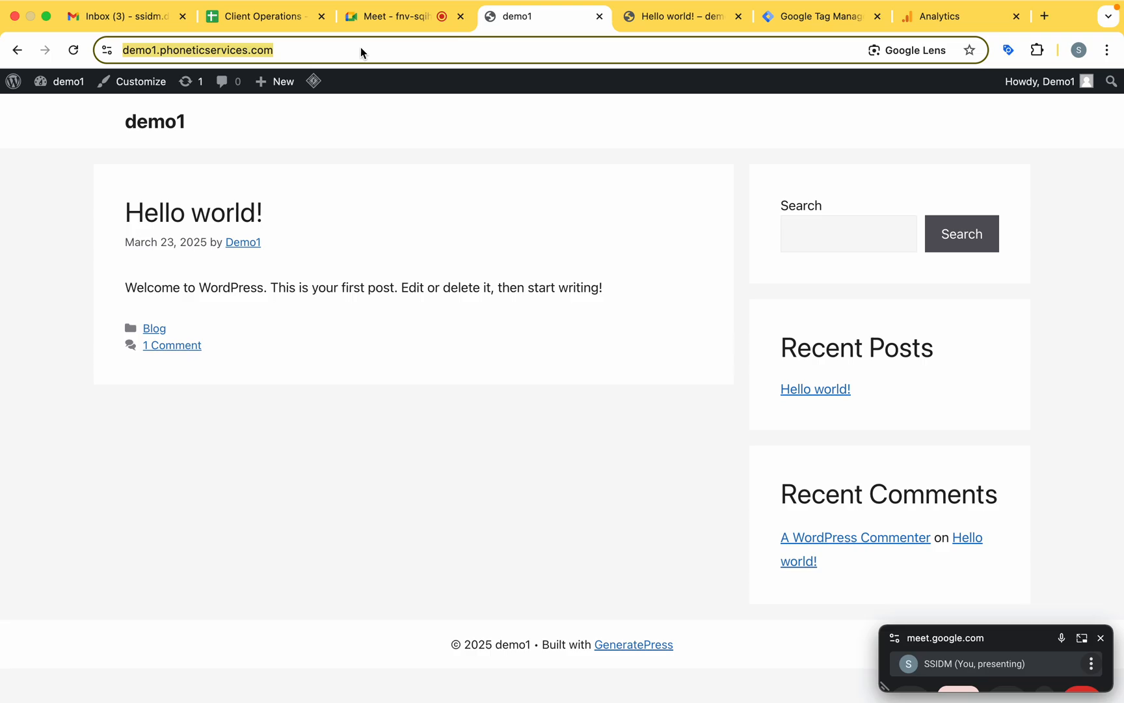
{"action": "left_click", "coordinate": [686, 15]}
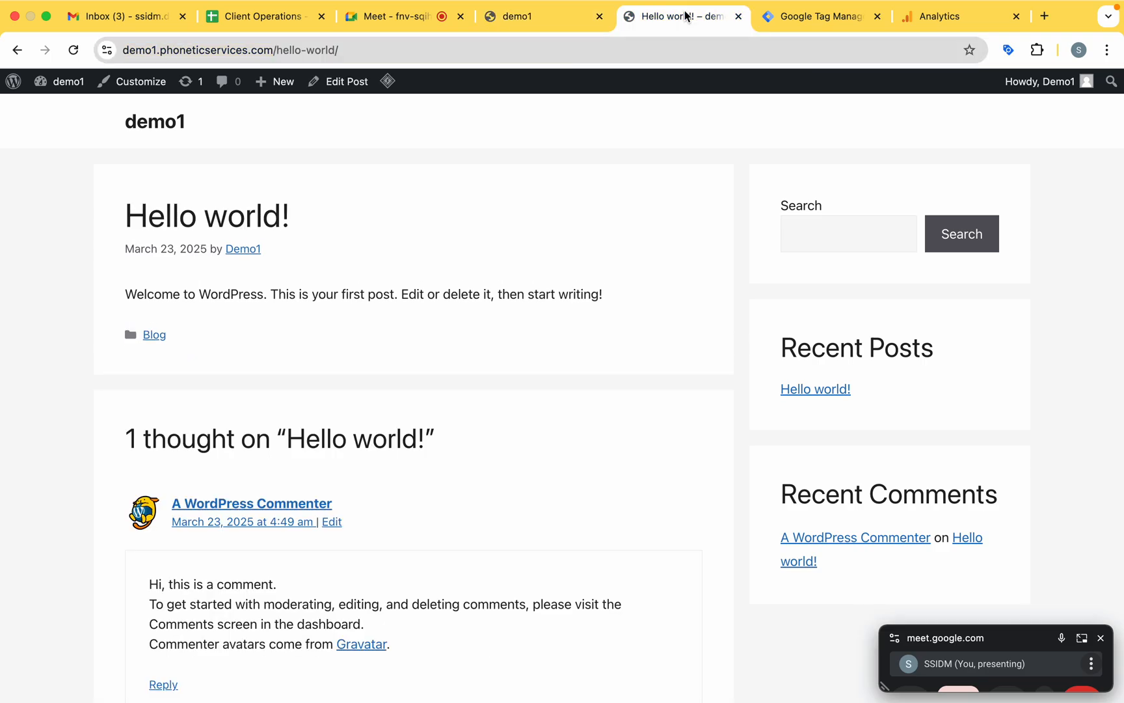
{"action": "left_click", "coordinate": [902, 18]}
{"action": "left_click", "coordinate": [471, 234]}
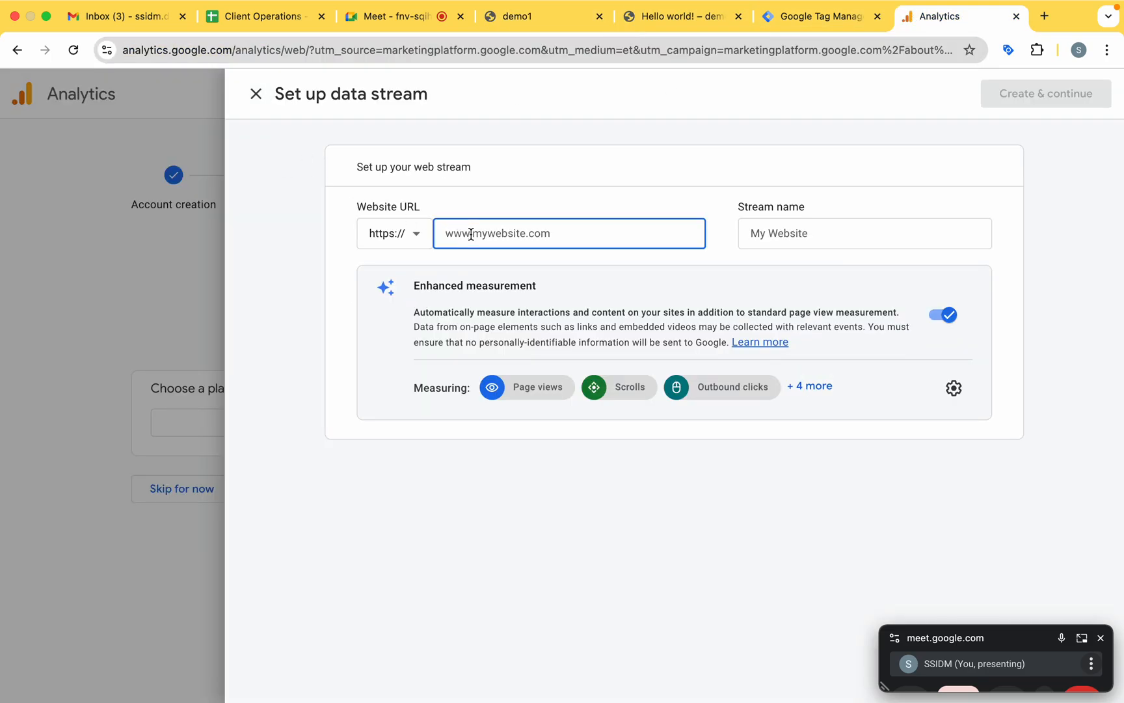
{"action": "key", "text": "super+v"}
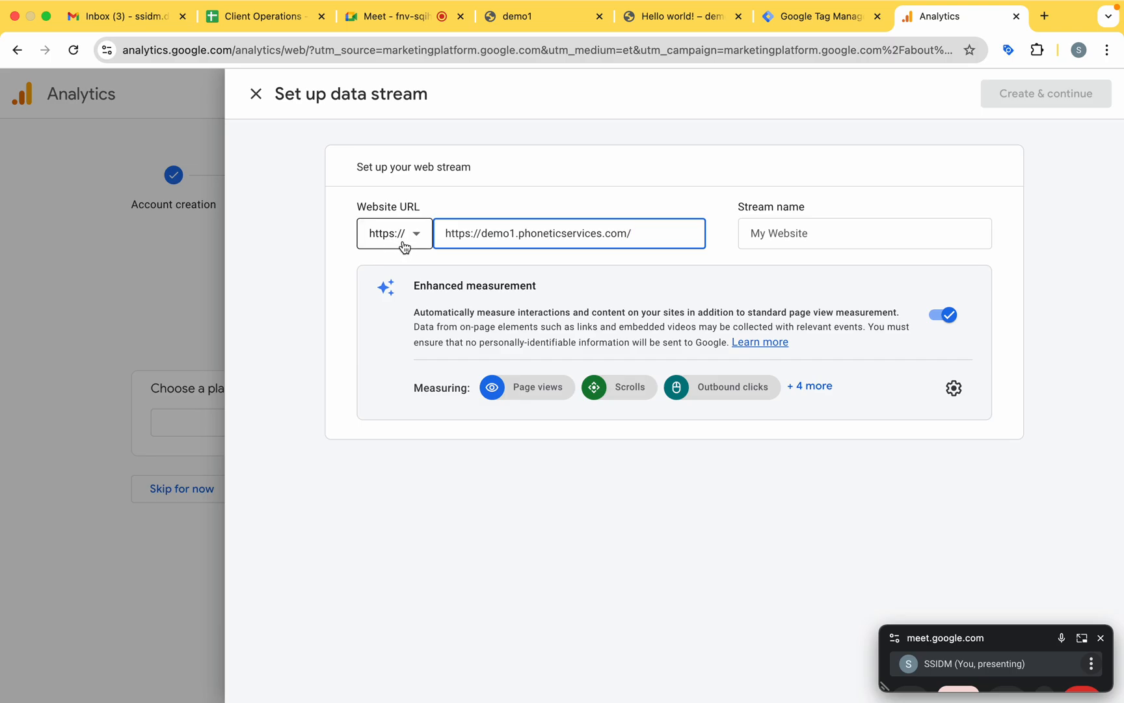
{"action": "left_click_drag", "start_coordinate": [482, 233], "coordinate": [413, 232]}
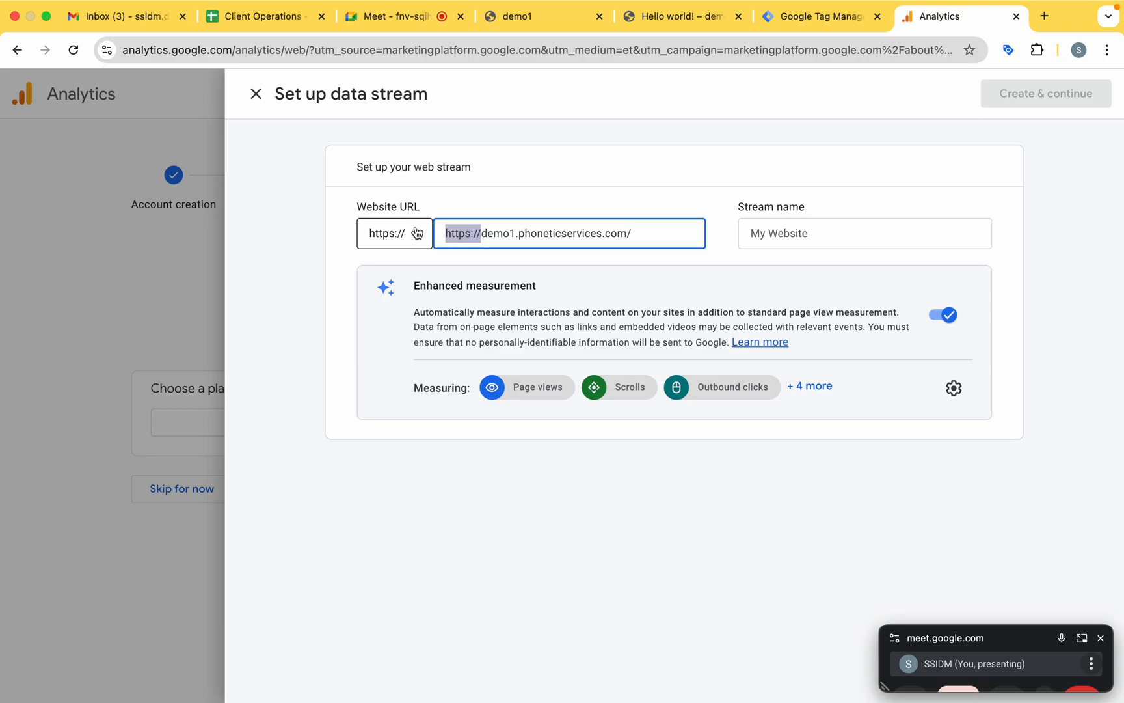
{"action": "key", "text": "BackSpace"}
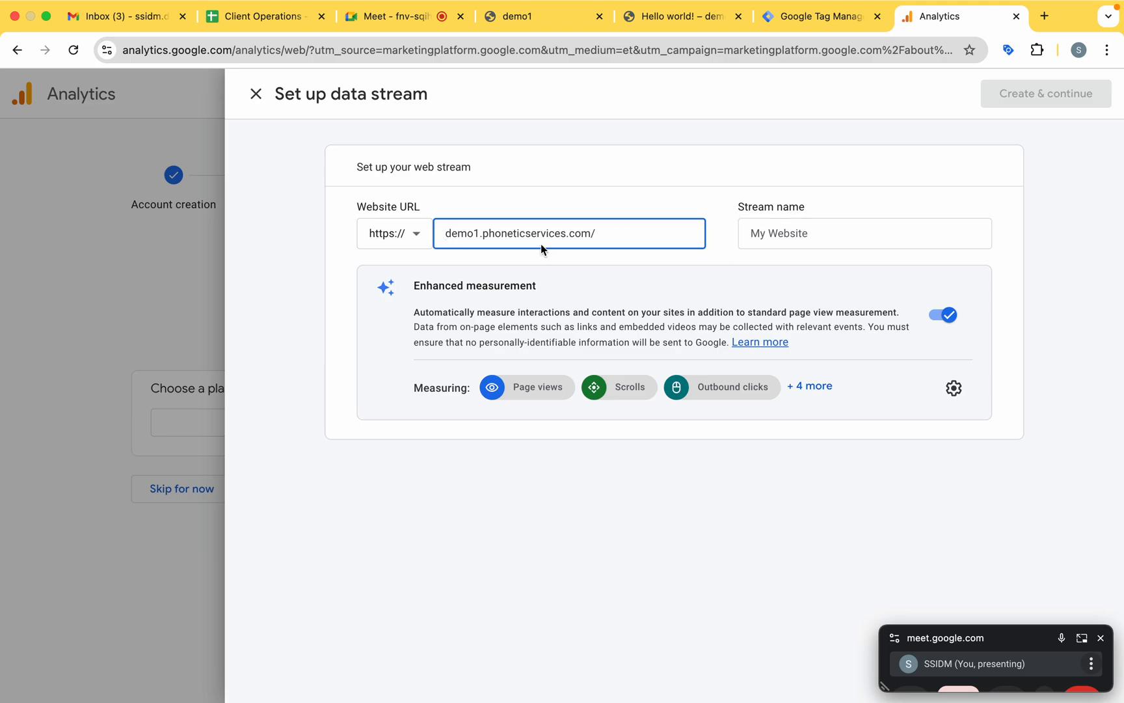
{"action": "left_click_drag", "start_coordinate": [484, 233], "coordinate": [566, 232]}
Name the web stream Demo-1 Batch 244 and create it with enhanced measurement on.
{"action": "left_click", "coordinate": [785, 236]}
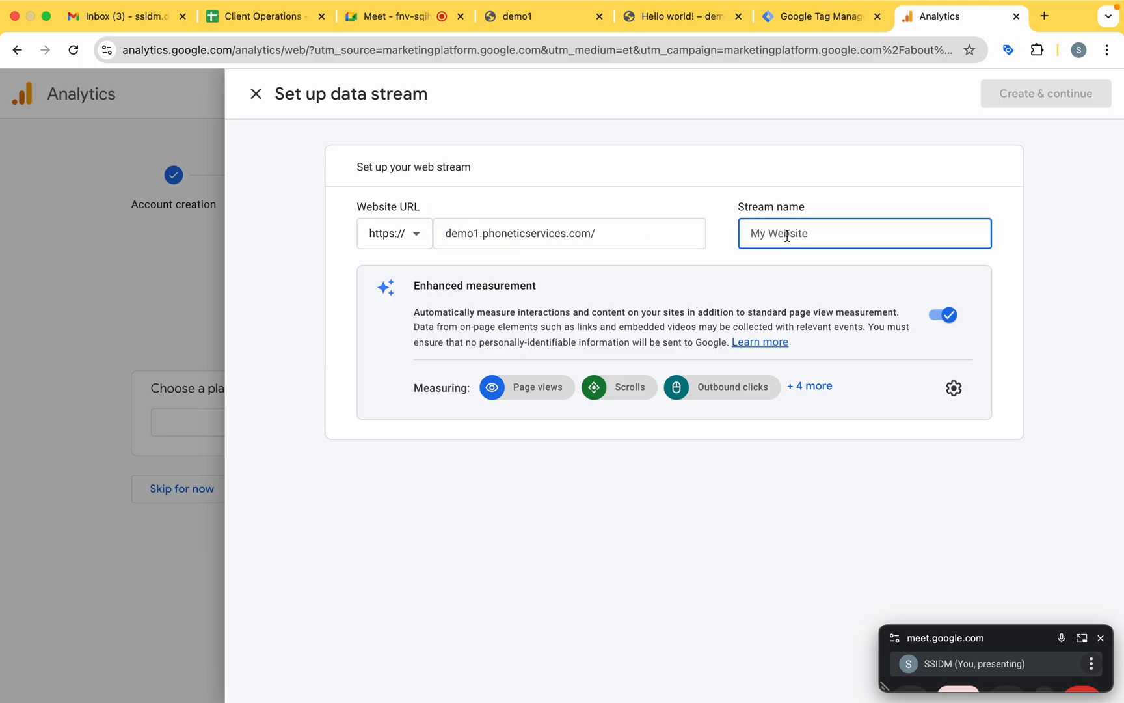
{"action": "type", "text": "Demo-1 Ba"}
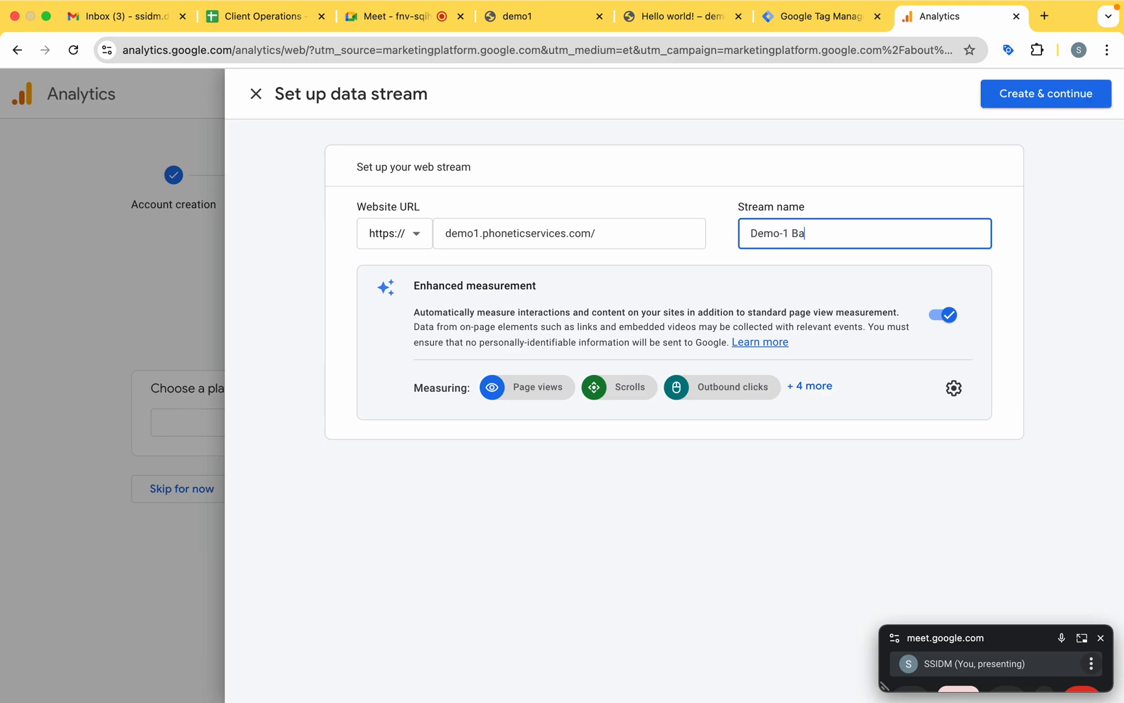
{"action": "type", "text": "tch 244"}
{"action": "left_click", "coordinate": [1101, 638]}
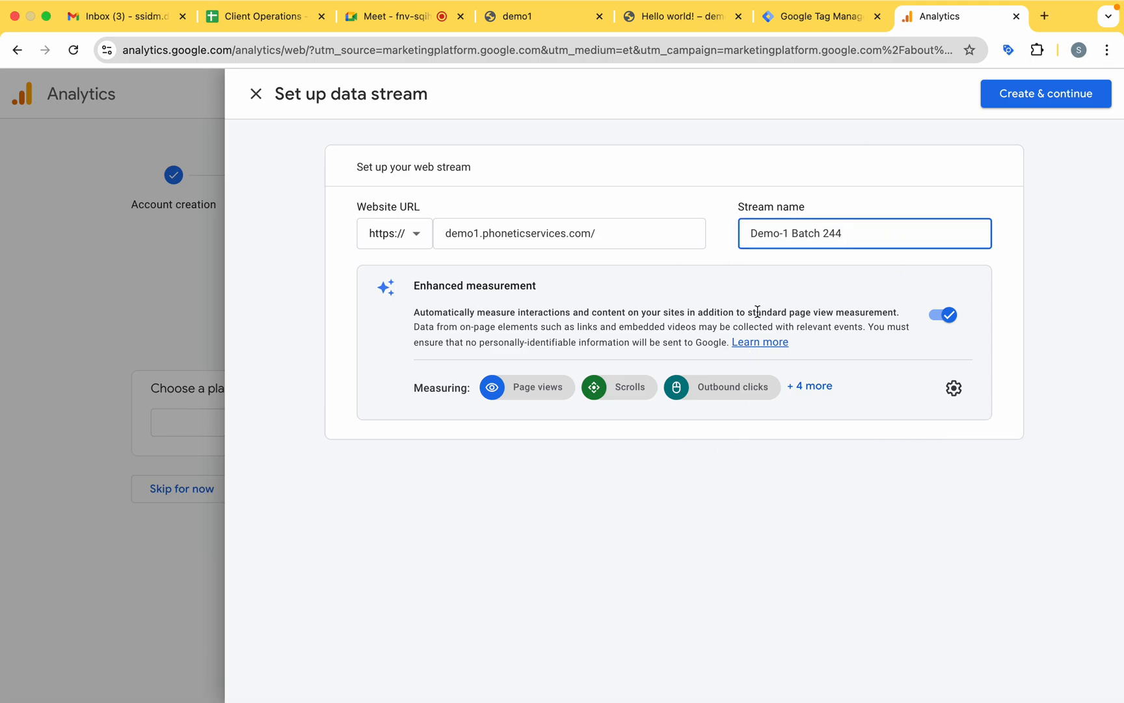
{"action": "left_click", "coordinate": [1065, 104]}
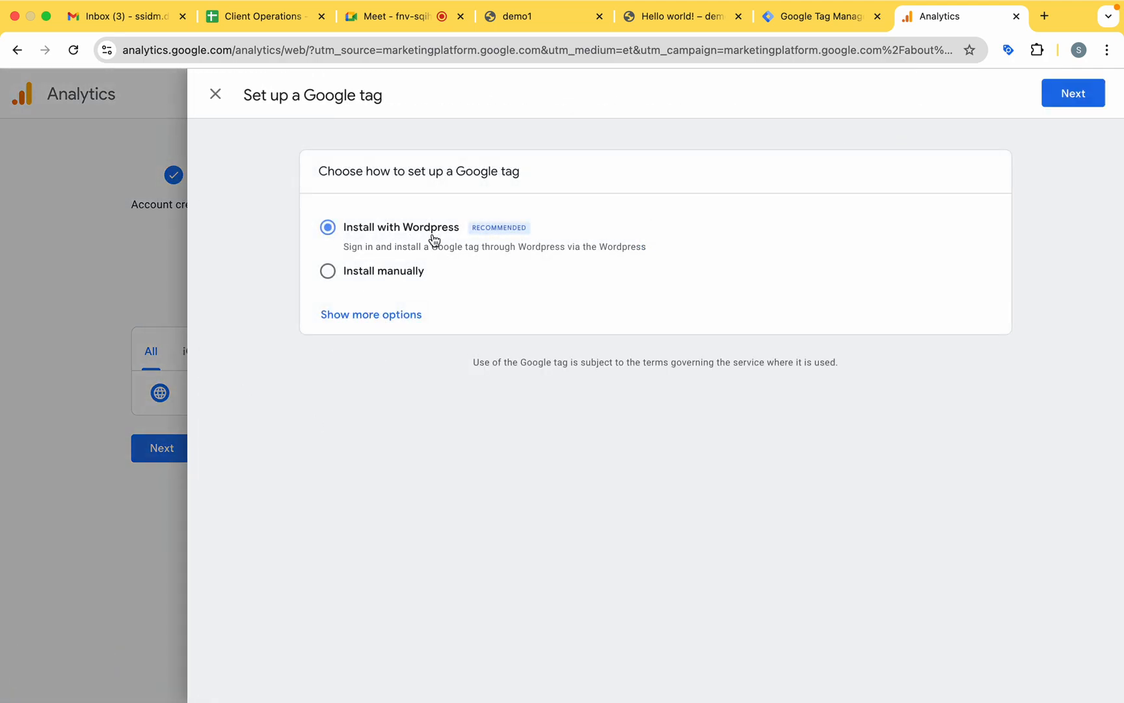
Review the manual installation code for the Google tag, and close the tag setup to return to the web stream details.
{"action": "left_click", "coordinate": [352, 277]}
{"action": "left_click_drag", "start_coordinate": [361, 339], "coordinate": [459, 495]}
{"action": "left_click", "coordinate": [605, 442]}
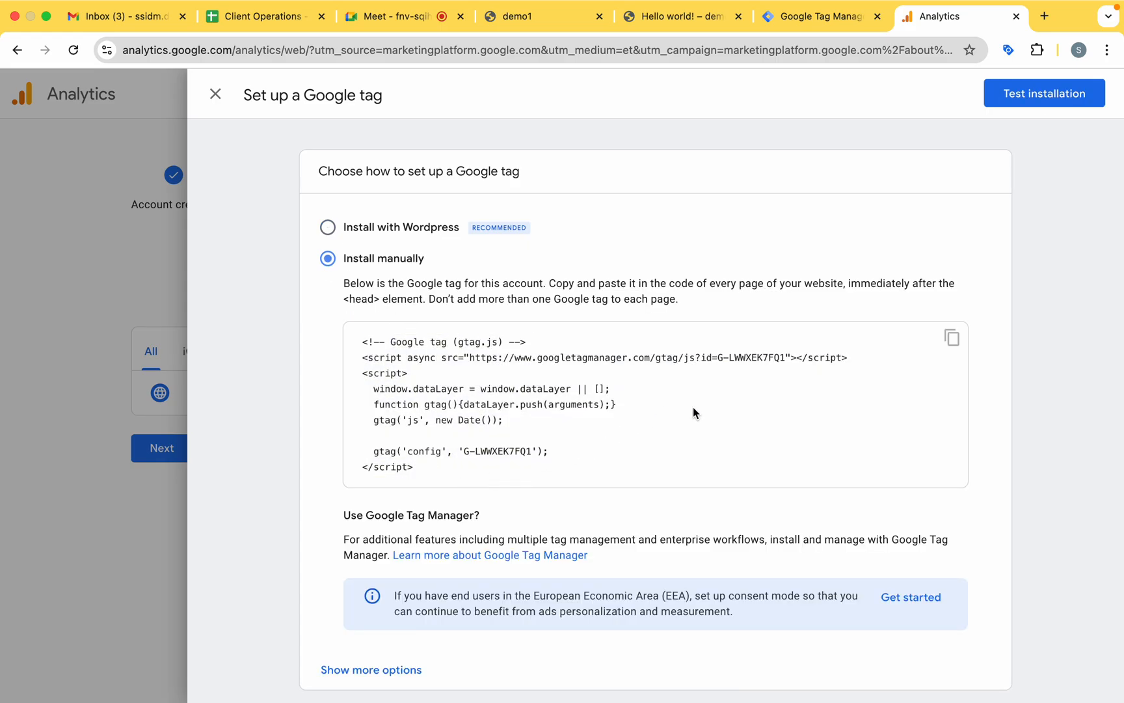
{"action": "scroll", "coordinate": [590, 433], "scroll_direction": "down", "scroll_amount": 1}
{"action": "scroll", "coordinate": [590, 435], "scroll_direction": "up", "scroll_amount": 1}
{"action": "scroll", "coordinate": [585, 357], "scroll_direction": "up", "scroll_amount": 1}
{"action": "left_click", "coordinate": [217, 93]}
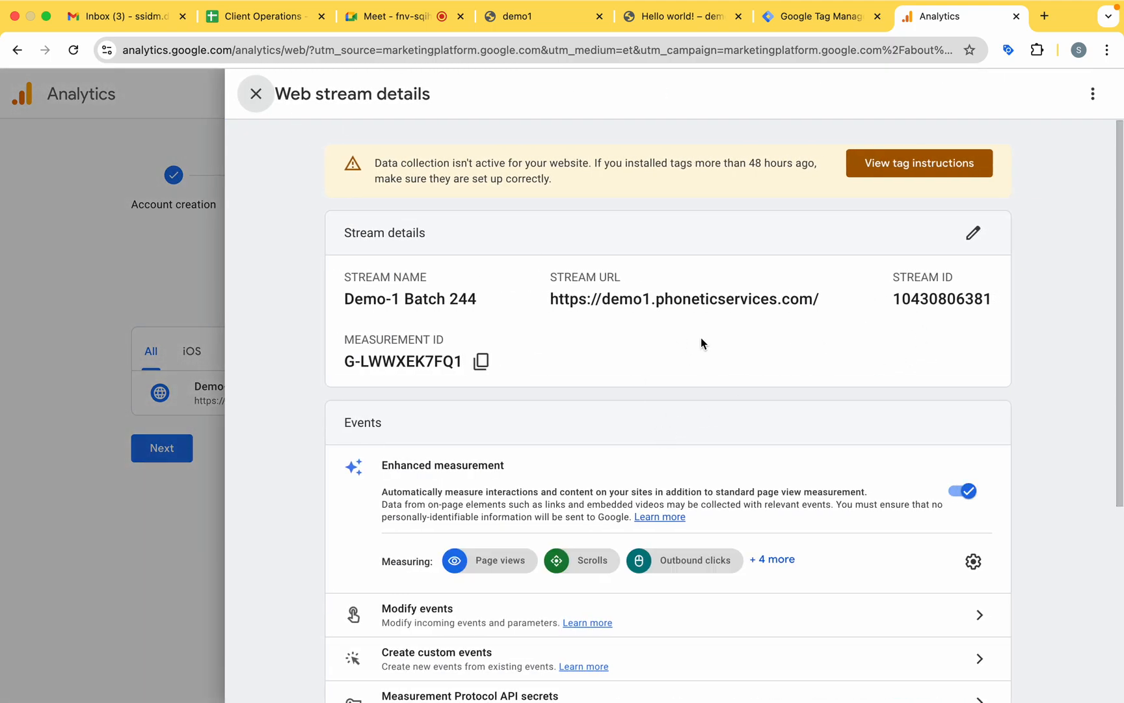
Copy the web stream's measurement ID and switch to Google Tag Manager.
{"action": "left_click_drag", "start_coordinate": [344, 362], "coordinate": [460, 368]}
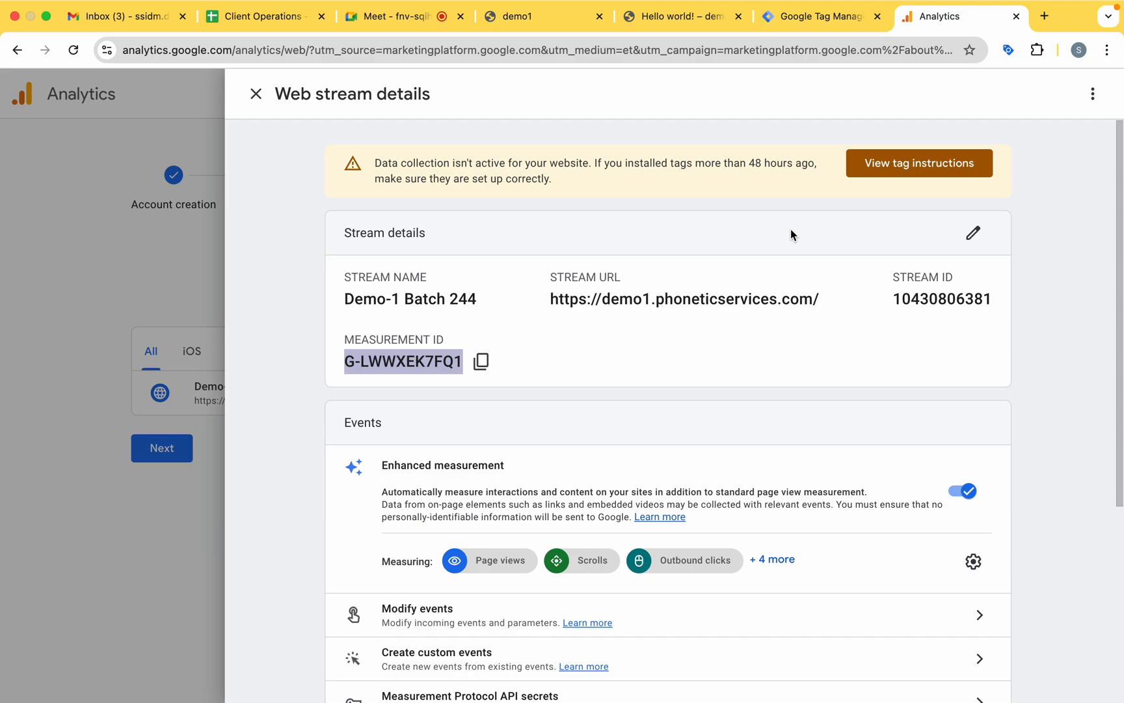
{"action": "left_click", "coordinate": [682, 20]}
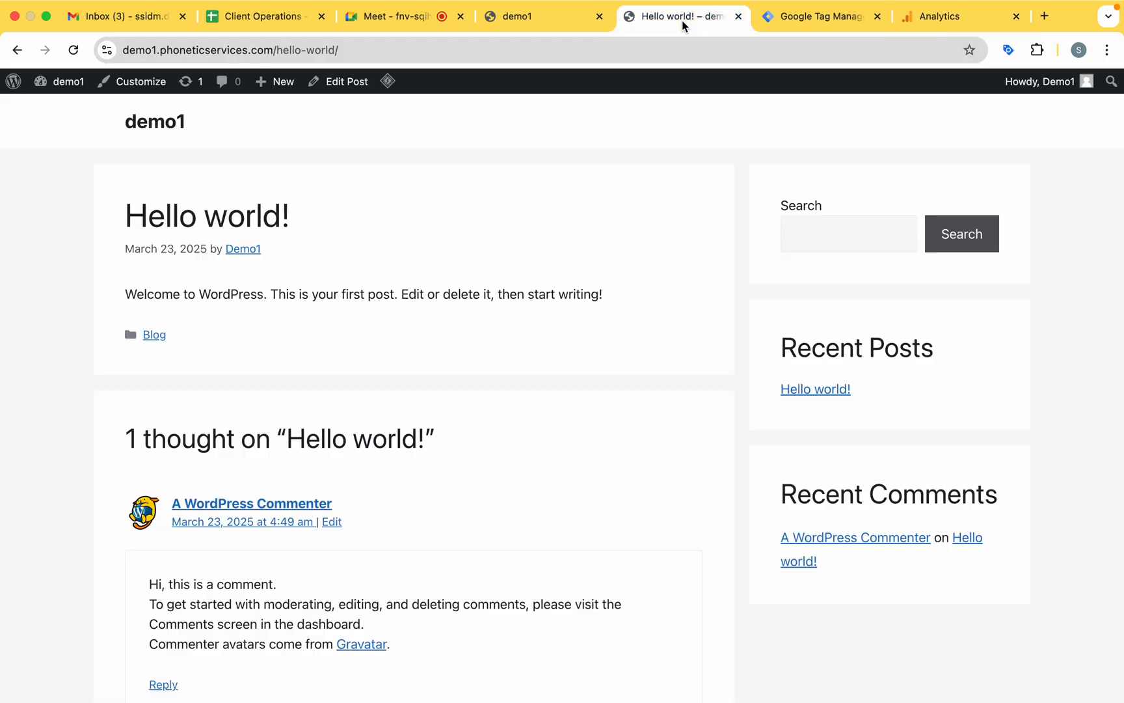
{"action": "left_click", "coordinate": [807, 26]}
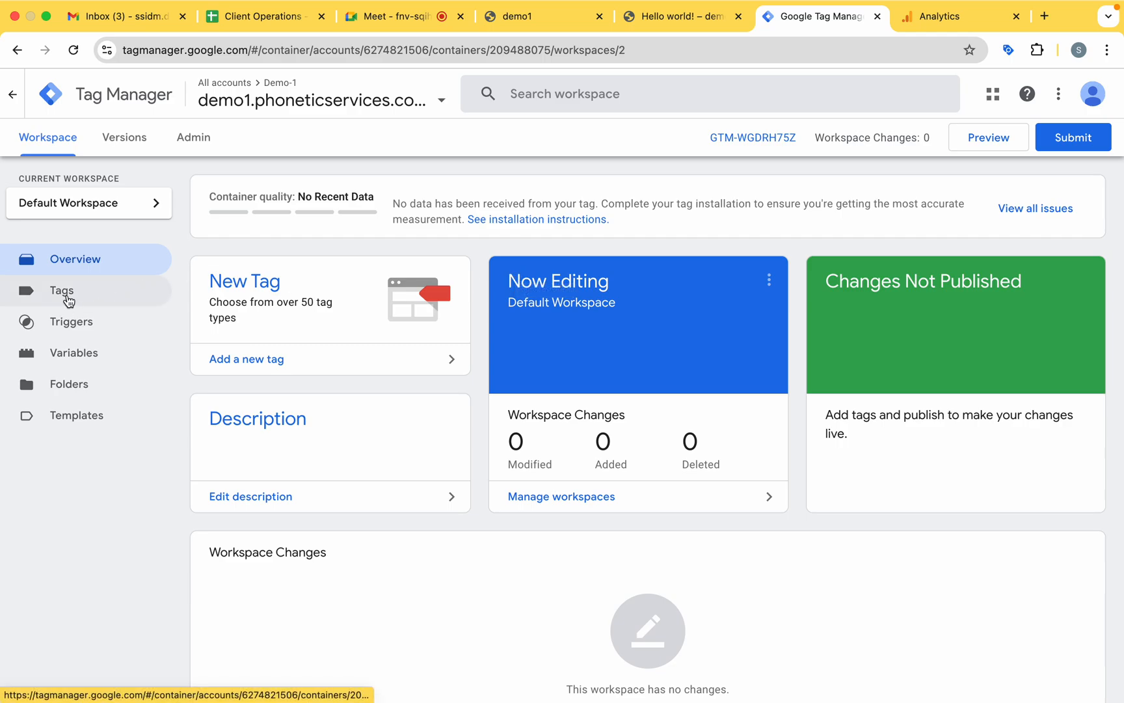
Create a new tag in the demo1 container's workspace and name it GA4 Tag.
{"action": "left_click", "coordinate": [85, 297]}
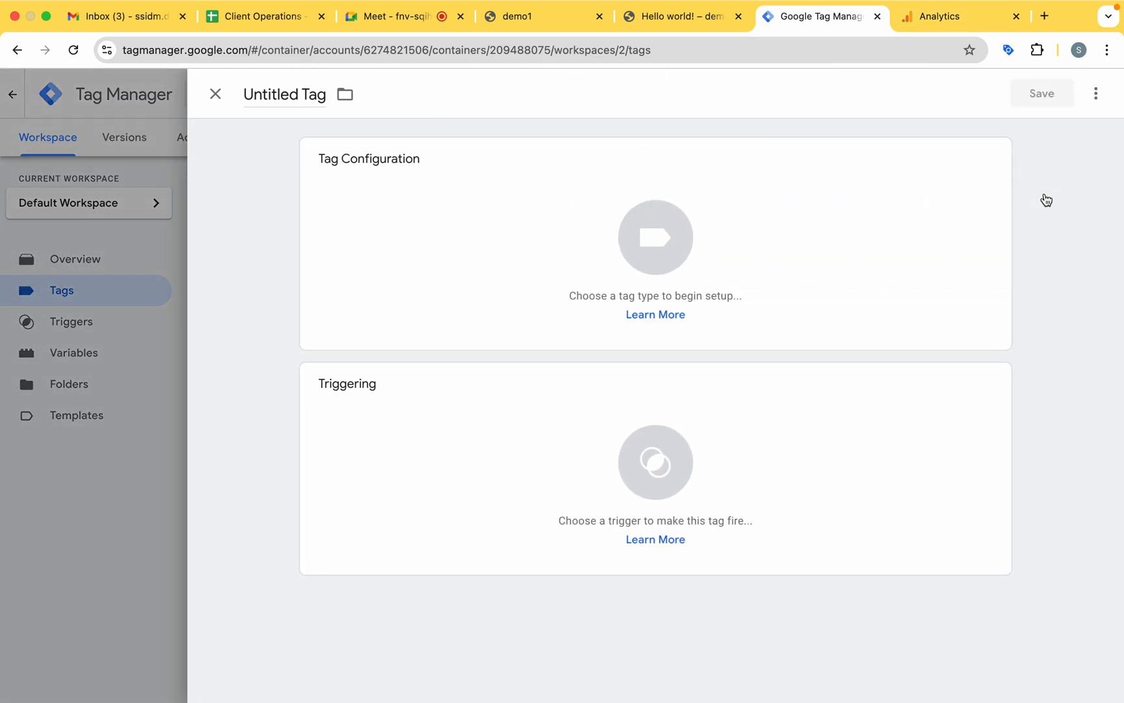
{"action": "left_click", "coordinate": [315, 96]}
{"action": "key", "text": "super+a"}
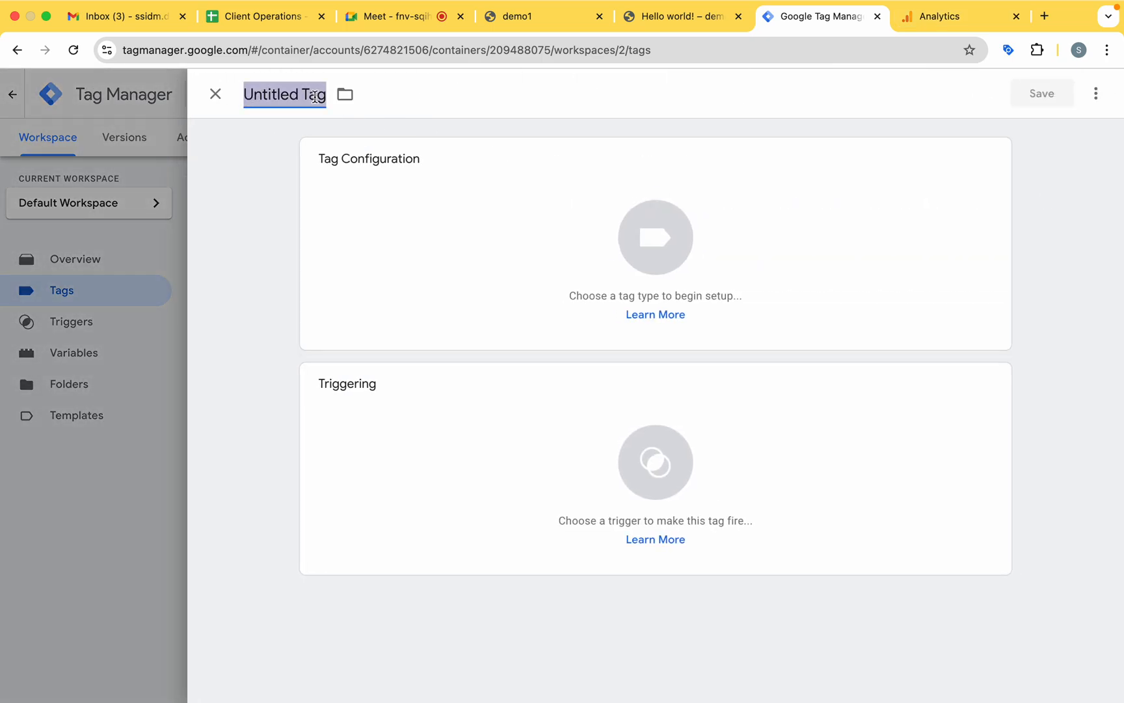
{"action": "type", "text": "GA"}
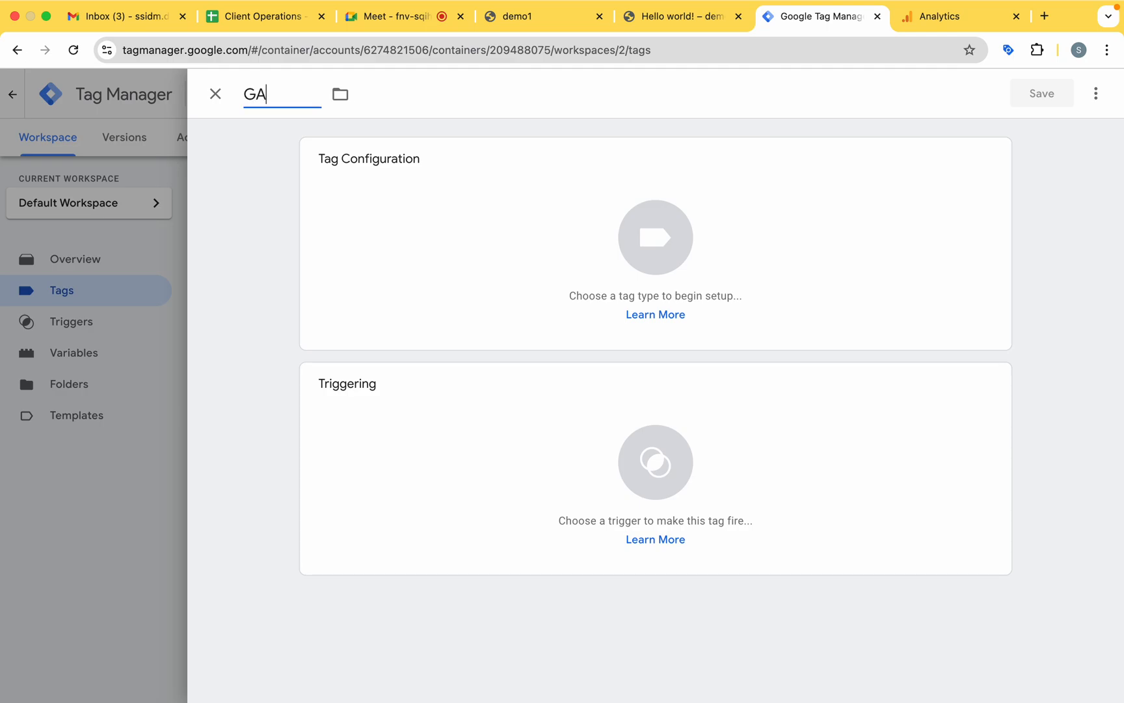
{"action": "type", "text": "4 Tag"}
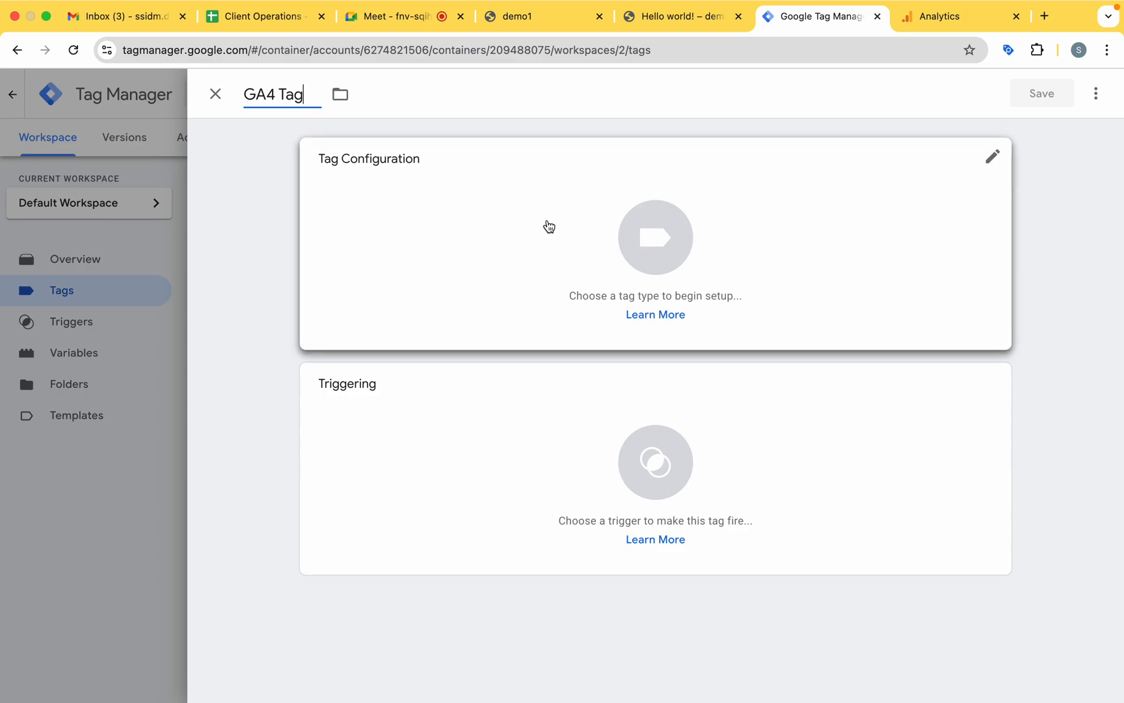
Set the tag type to Google Tag from the Google Analytics tag types.
{"action": "left_click", "coordinate": [681, 254]}
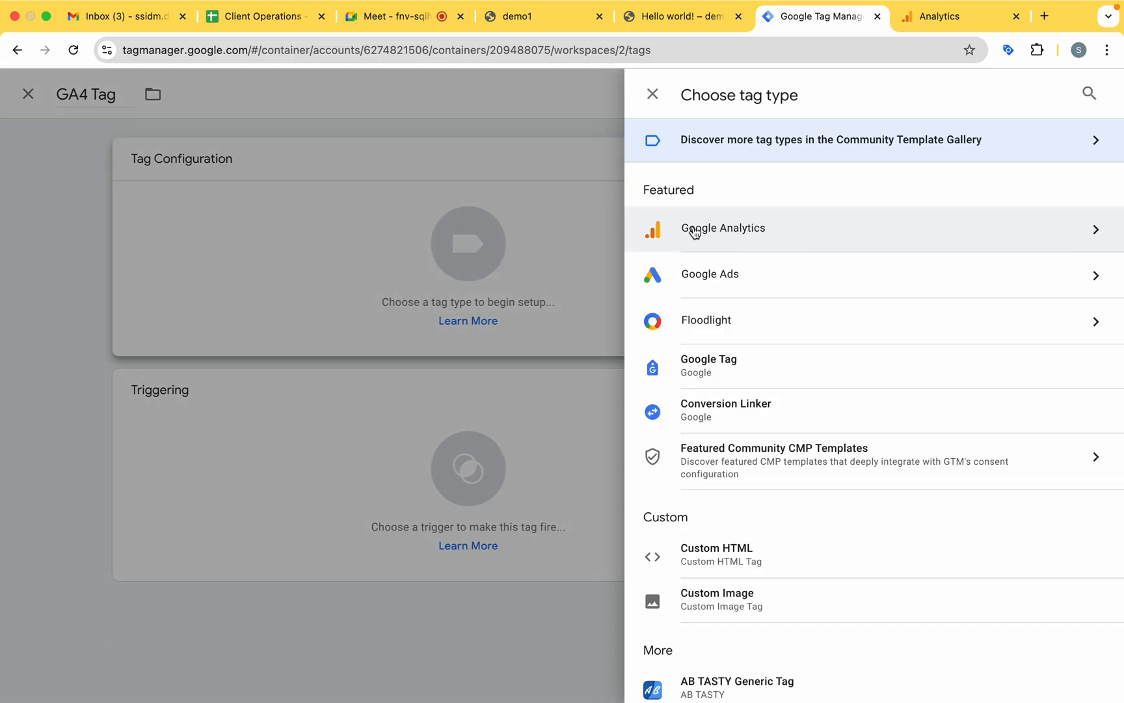
{"action": "left_click", "coordinate": [771, 239]}
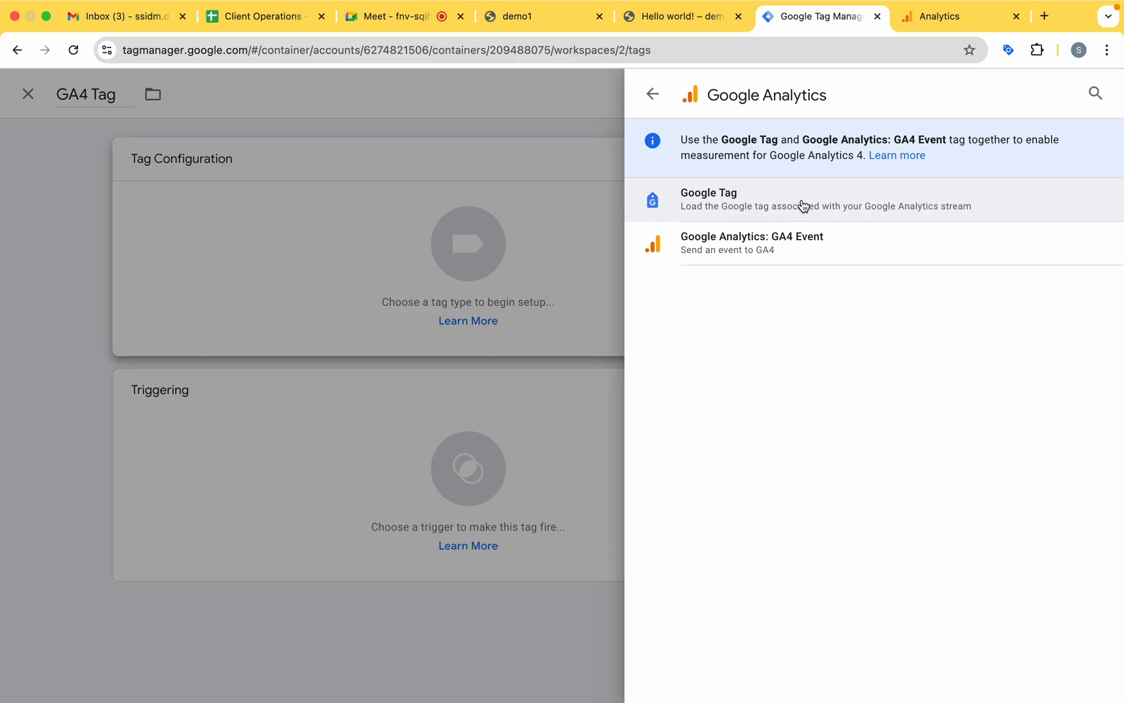
{"action": "left_click", "coordinate": [767, 203]}
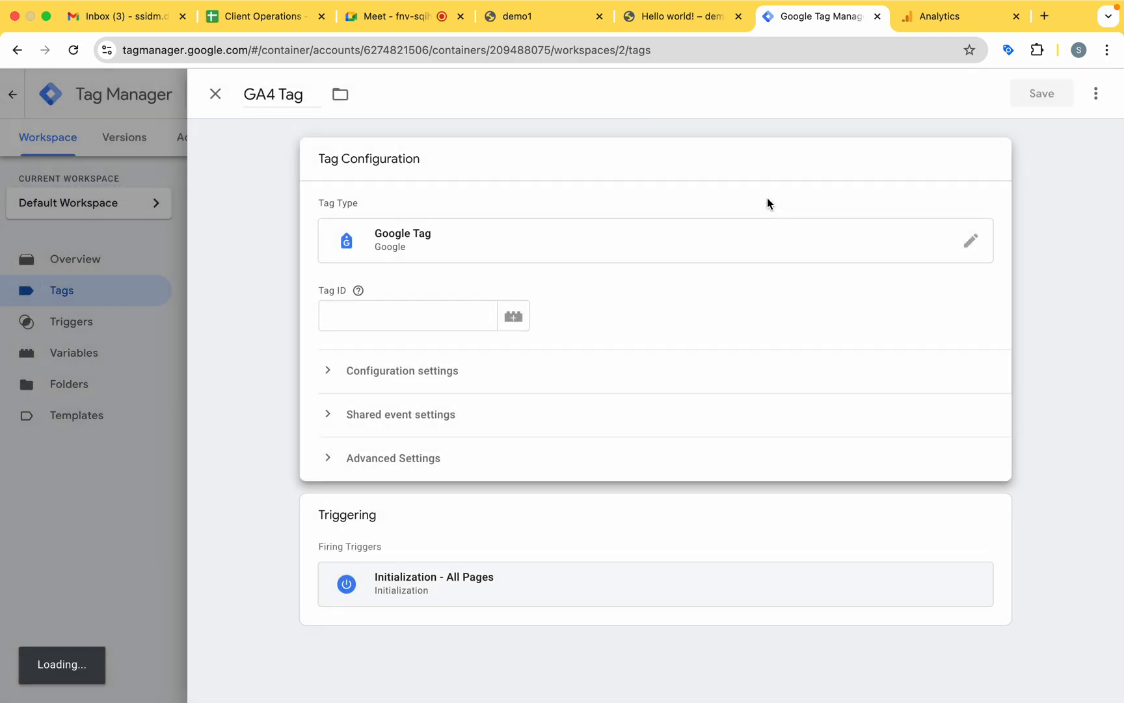
Set the Tag ID to the copied measurement ID G-LWWXEK7FQ1 and check it against the Analytics web stream details.
{"action": "left_click", "coordinate": [345, 313]}
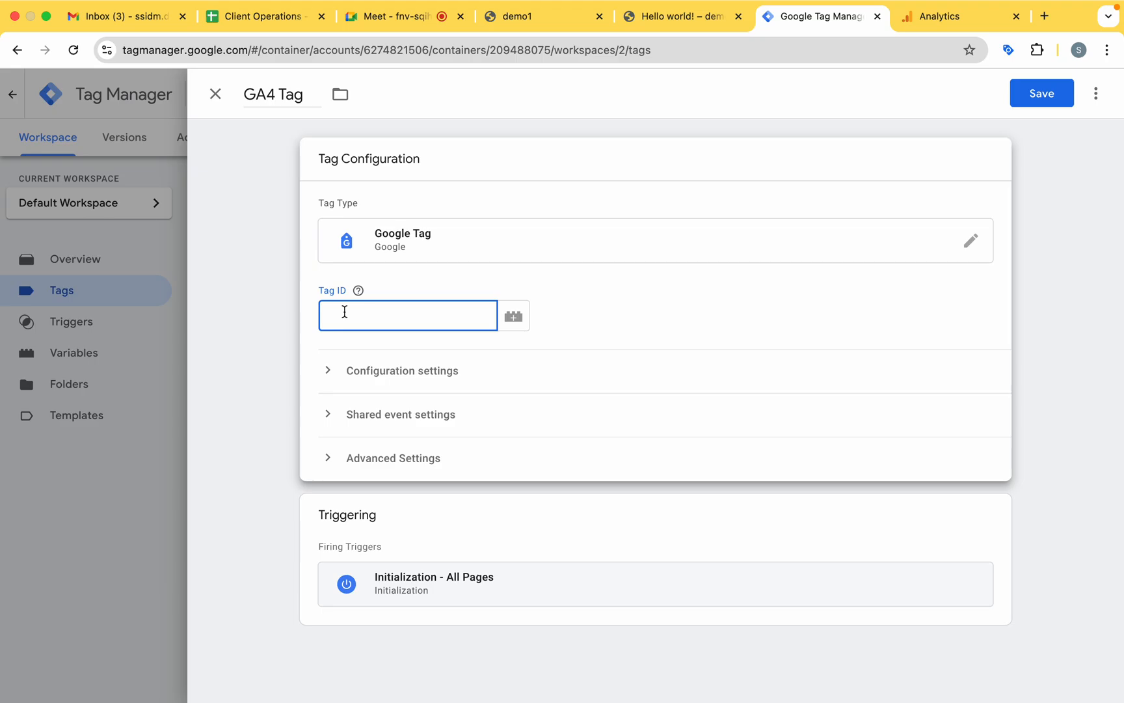
{"action": "type", "text": "G-LWWX8X7PD1"}
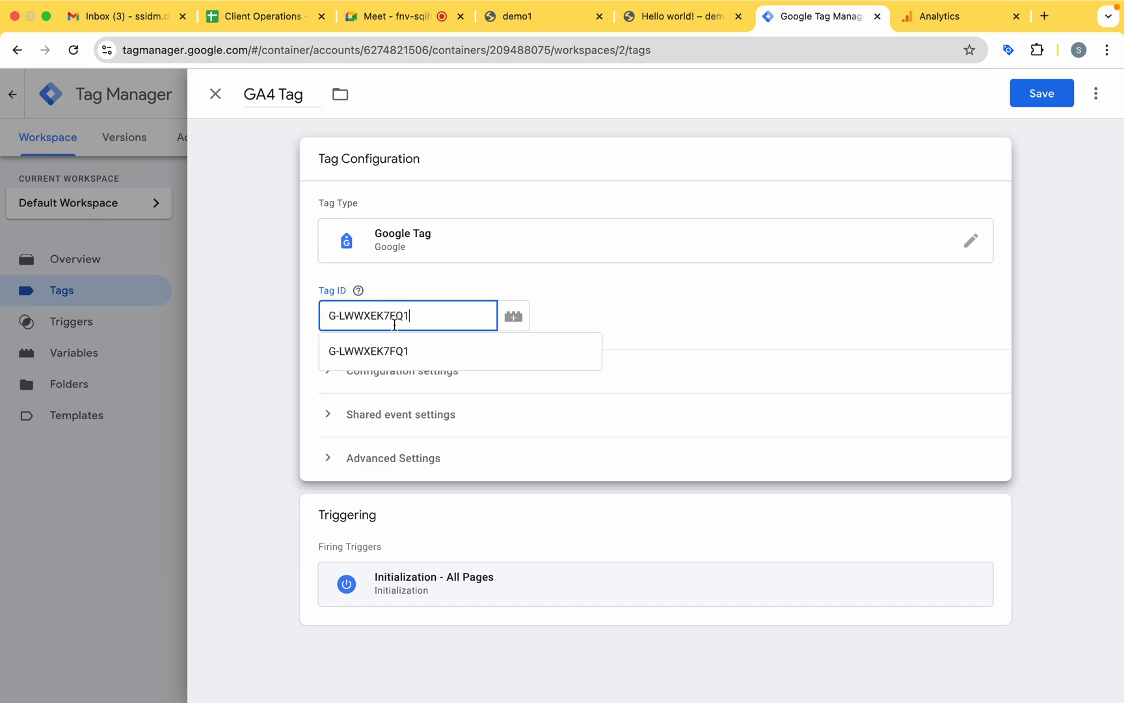
{"action": "left_click", "coordinate": [941, 25]}
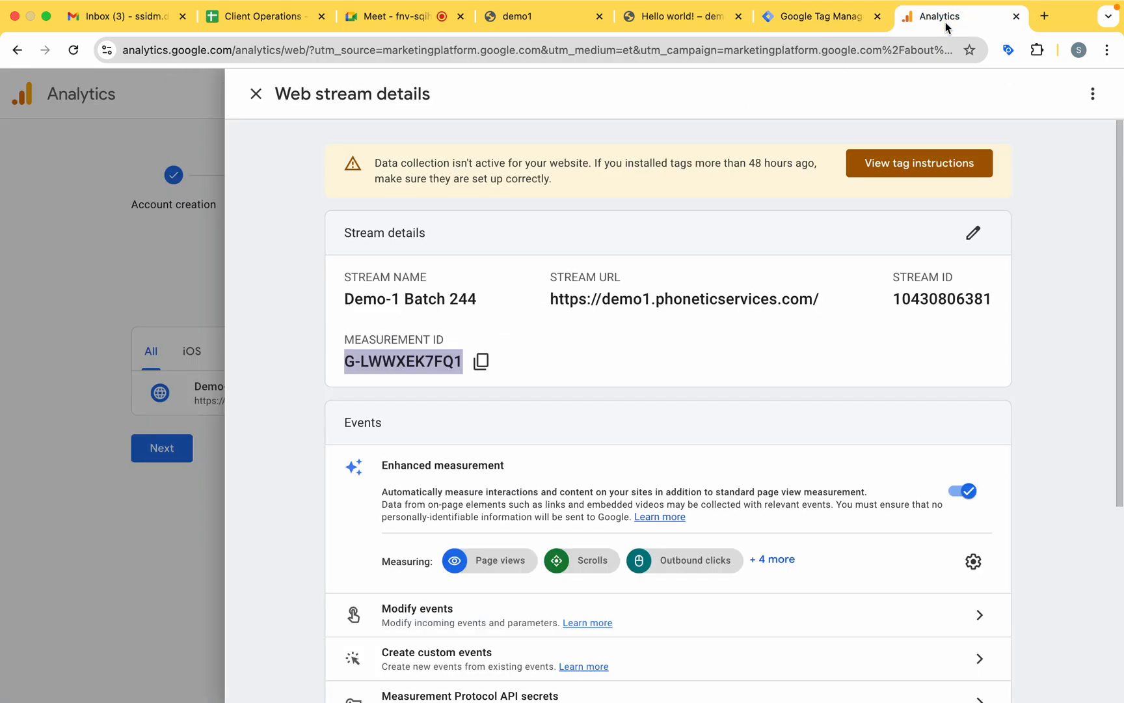
{"action": "left_click", "coordinate": [814, 17]}
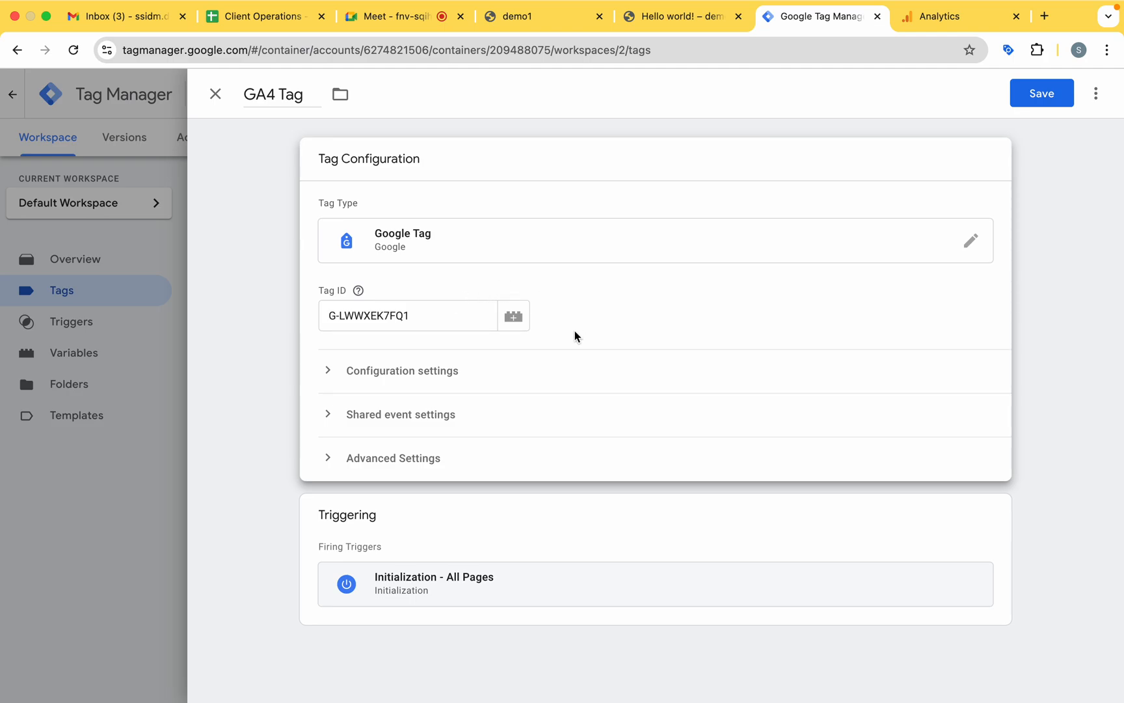
Save the GA4 tag with the Initialization - All Pages trigger and start a preview of the container.
{"action": "mouse_move", "coordinate": [358, 290]}
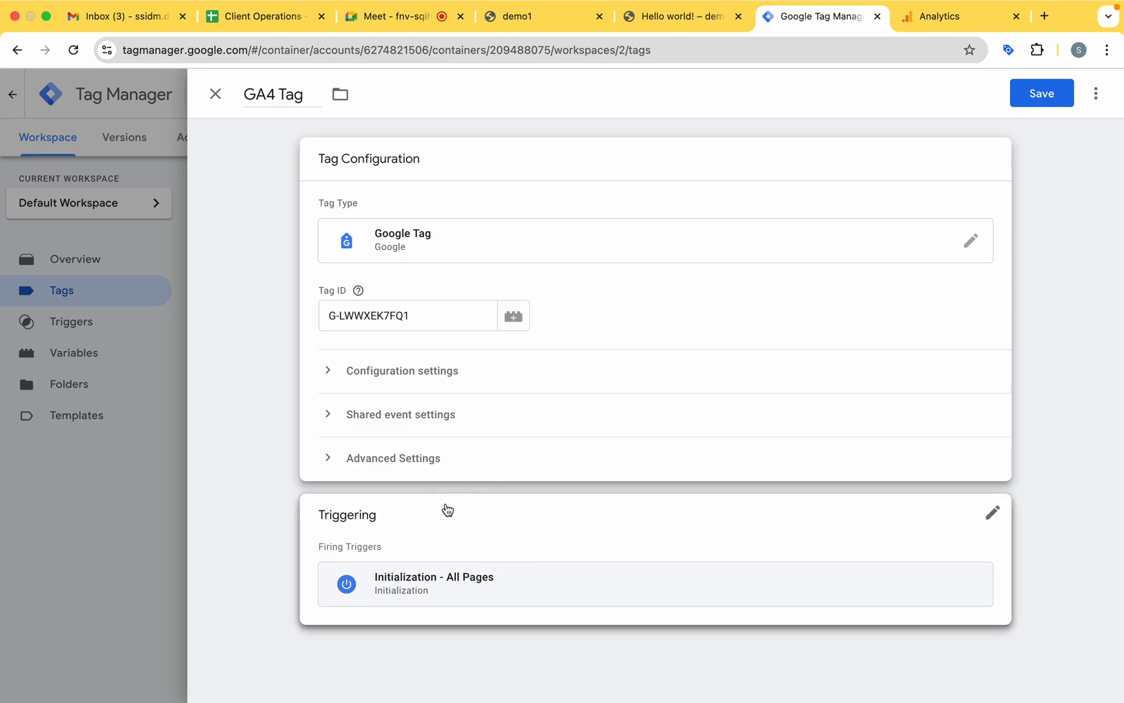
{"action": "left_click", "coordinate": [1045, 96]}
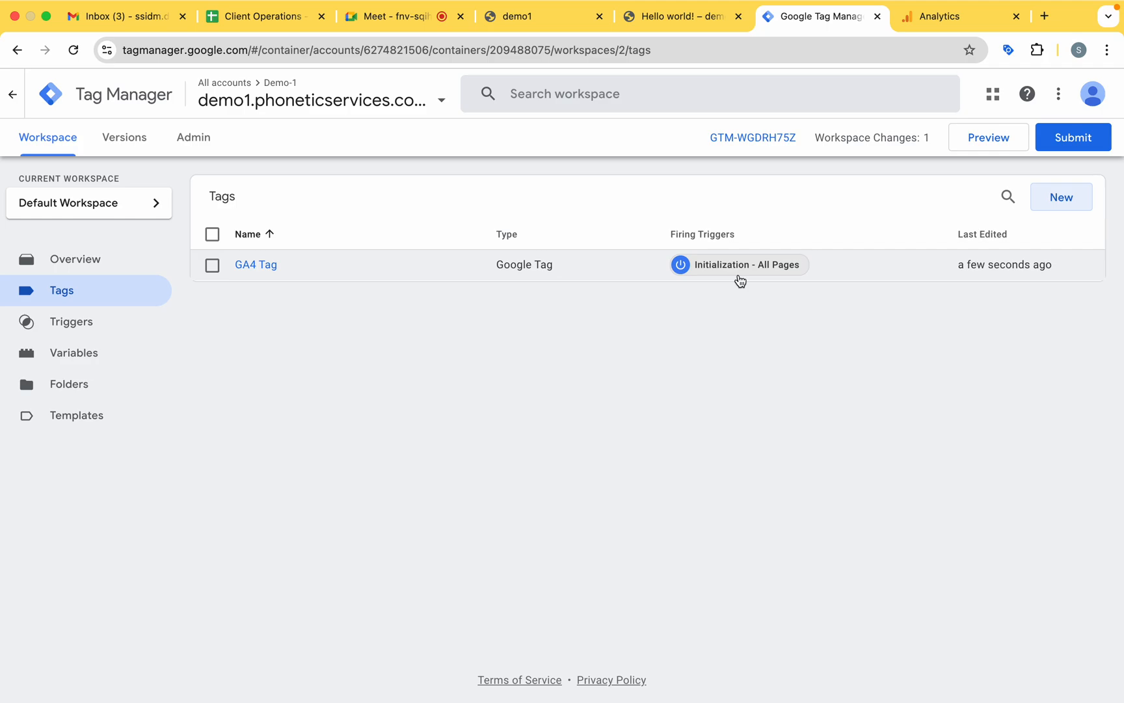
{"action": "left_click", "coordinate": [984, 144]}
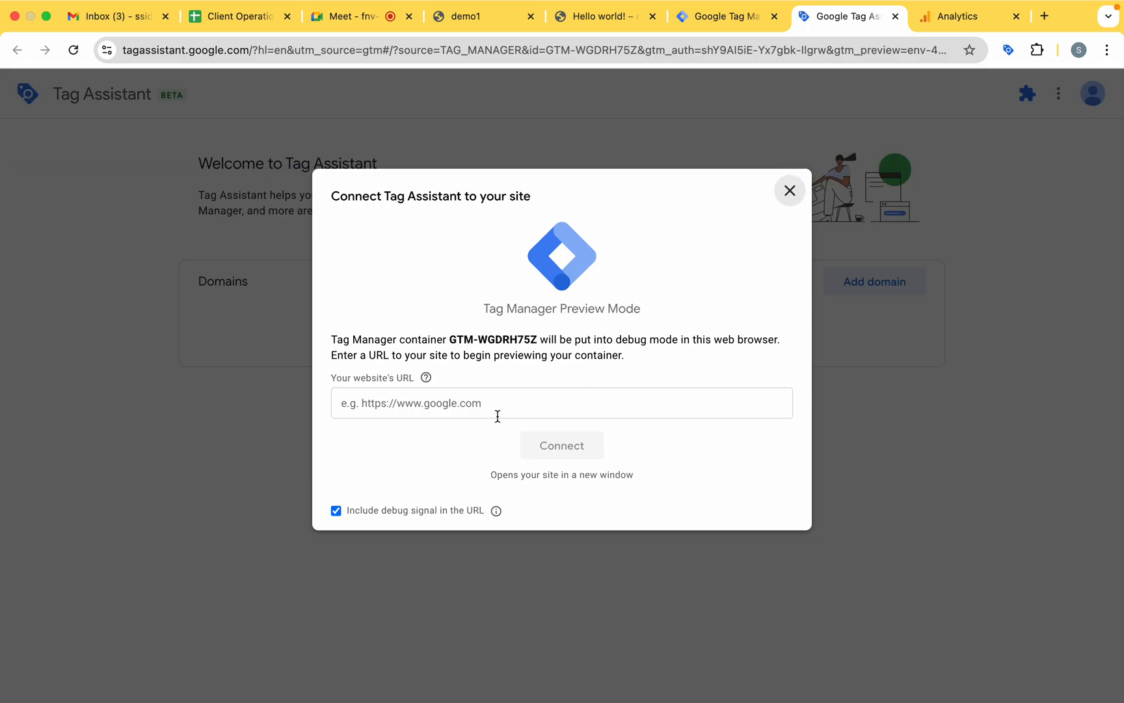
{"action": "left_click", "coordinate": [609, 36]}
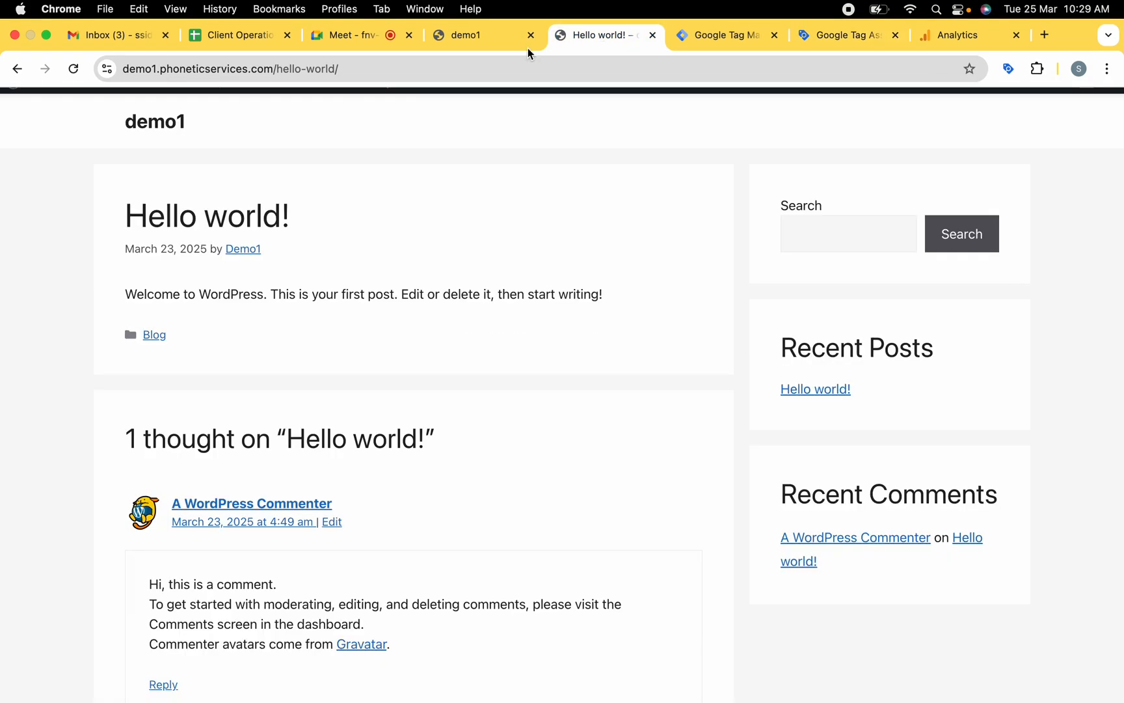
{"action": "left_click_drag", "start_coordinate": [280, 69], "coordinate": [70, 69]}
{"action": "key", "text": "super+c"}
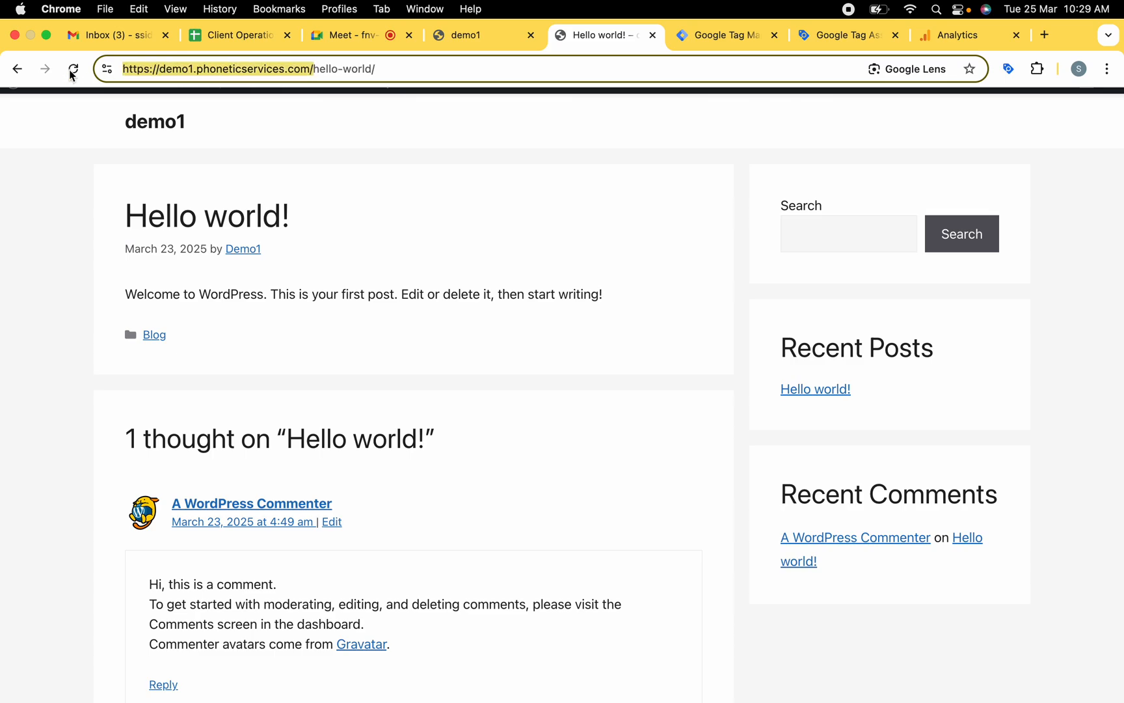
{"action": "left_click", "coordinate": [160, 117]}
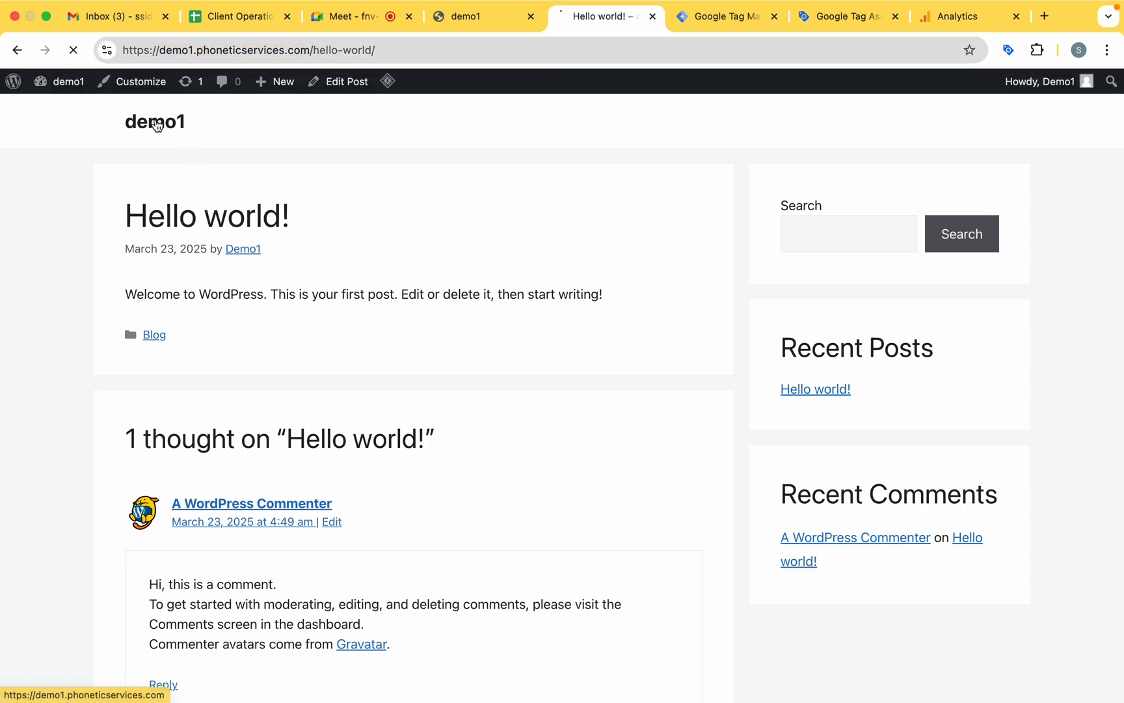
{"action": "left_click", "coordinate": [859, 18]}
{"action": "left_click", "coordinate": [480, 404]}
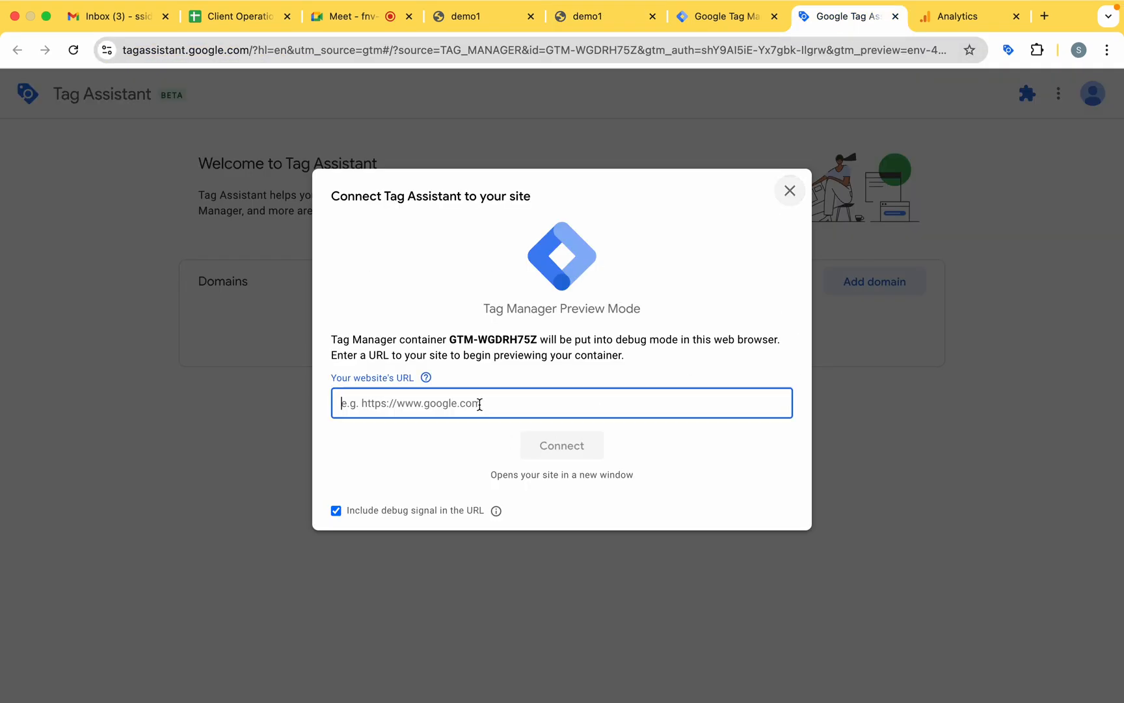
{"action": "key", "text": "super+v"}
{"action": "left_click", "coordinate": [562, 446]}
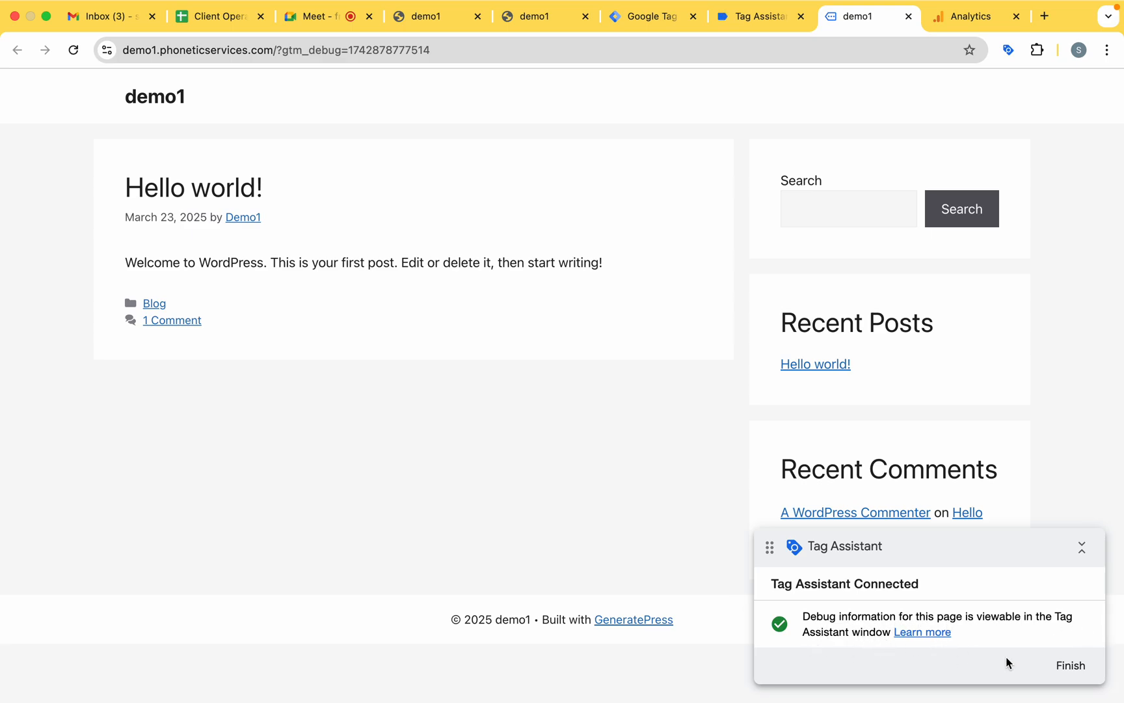
Finish the debug session in the connected site window and open the Hello world! post on the regular demo1 page.
{"action": "left_click", "coordinate": [1071, 665]}
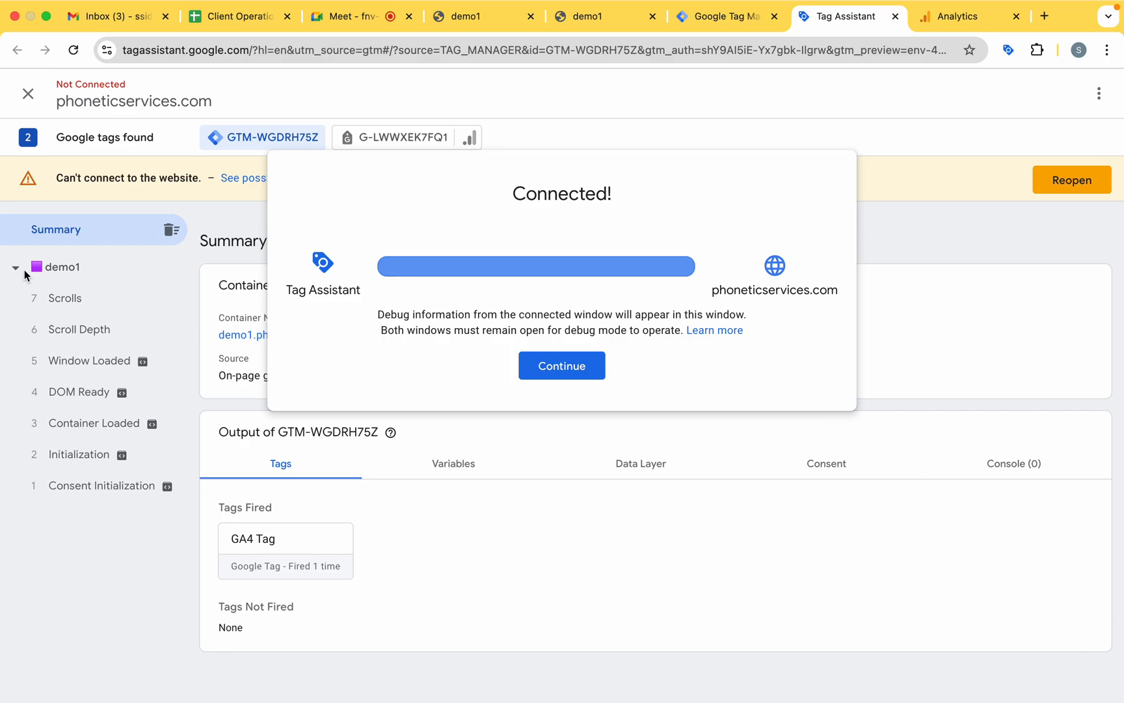
{"action": "left_click", "coordinate": [716, 16]}
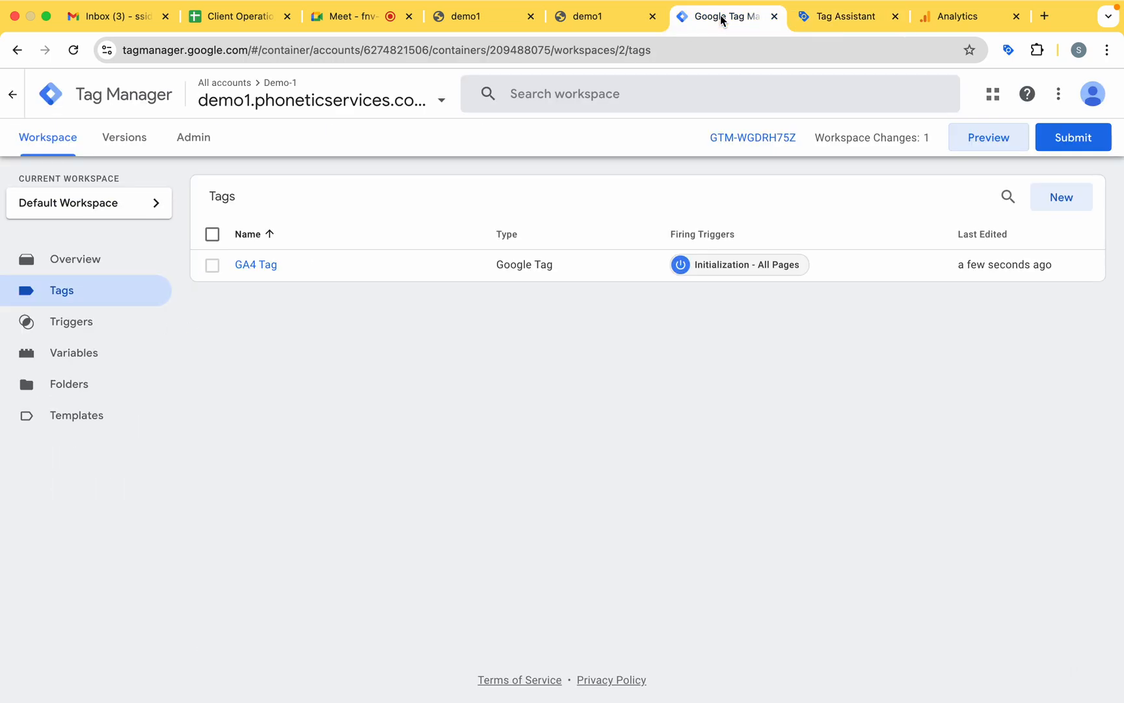
{"action": "left_click", "coordinate": [610, 14]}
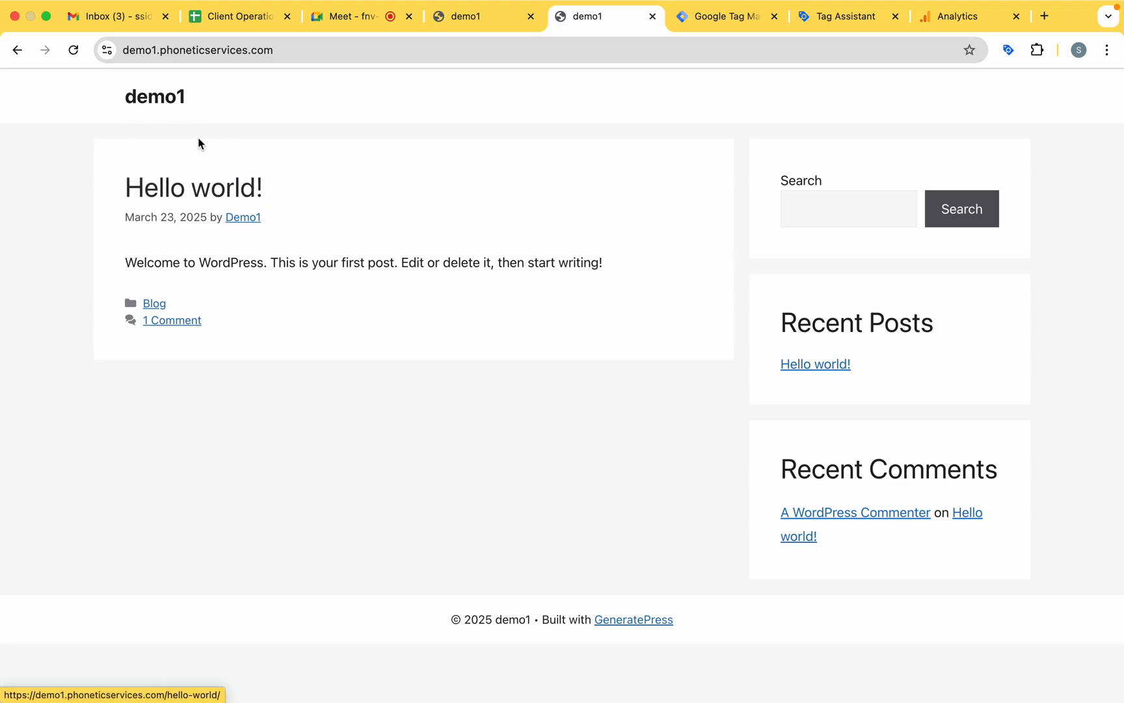
{"action": "left_click", "coordinate": [810, 363]}
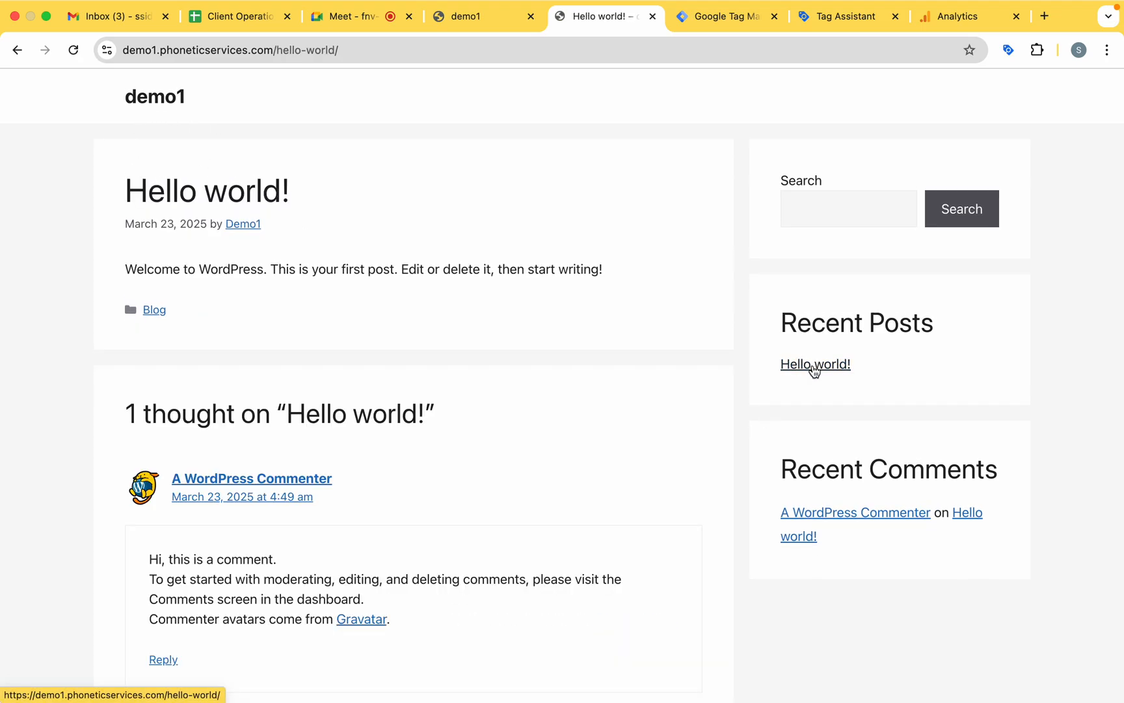
Return to Tag Assistant and dismiss the connection message to show the container summary.
{"action": "left_click", "coordinate": [738, 21]}
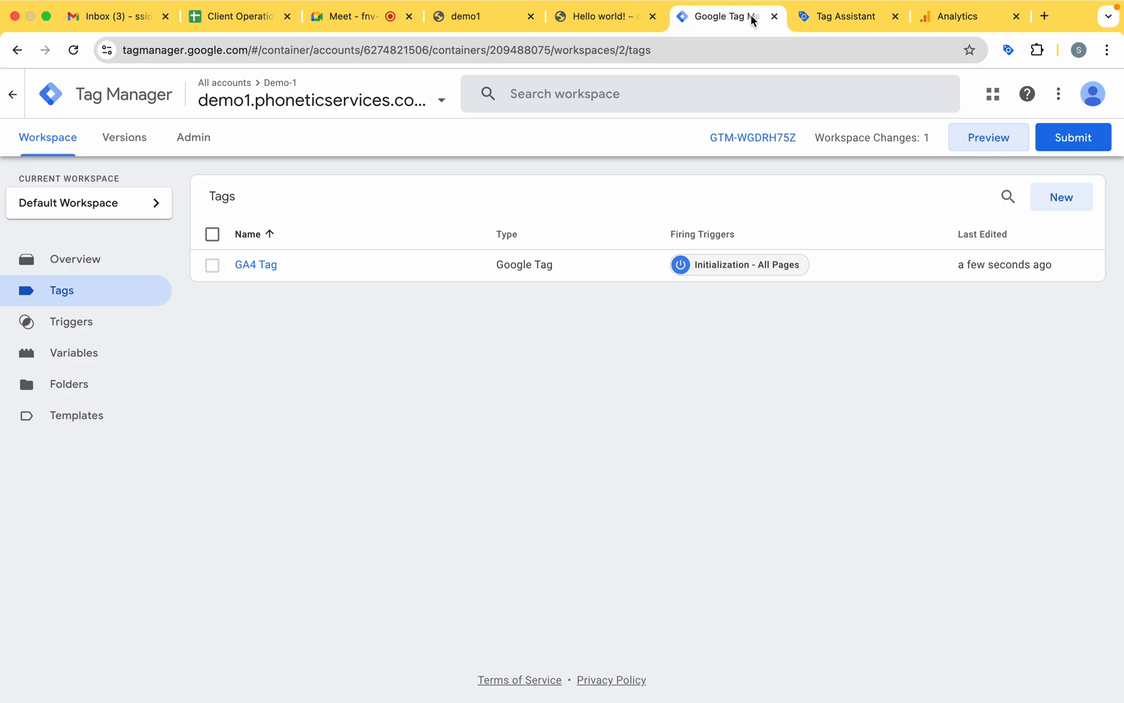
{"action": "left_click", "coordinate": [834, 18]}
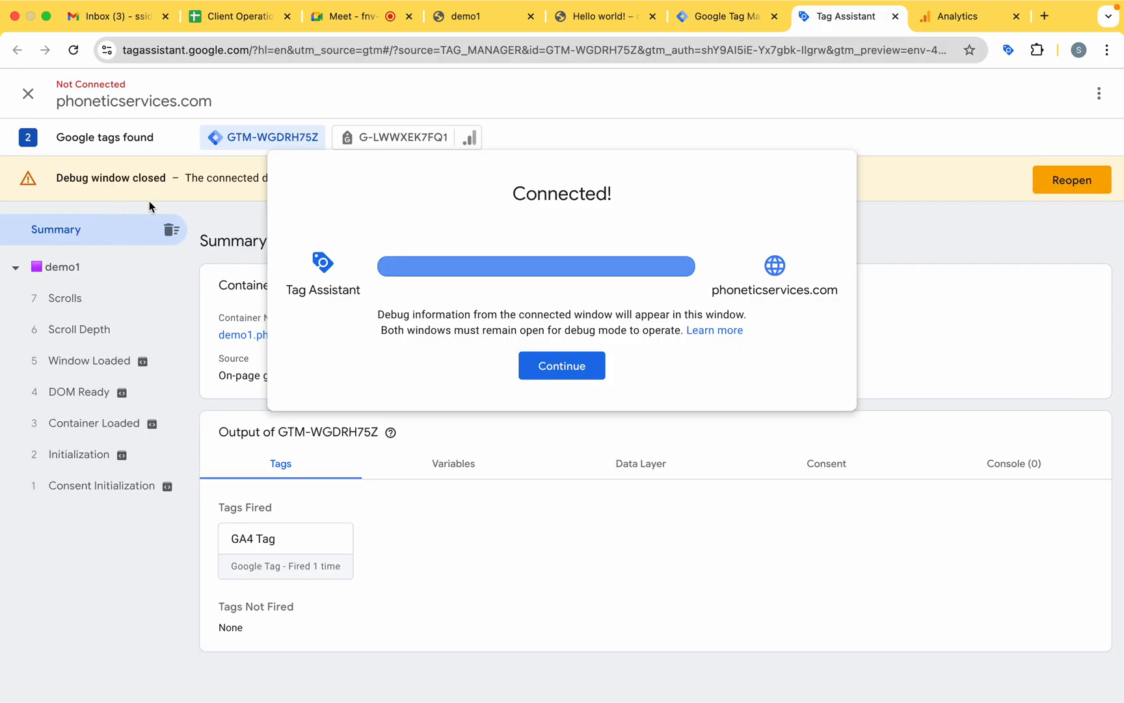
{"action": "left_click", "coordinate": [579, 370]}
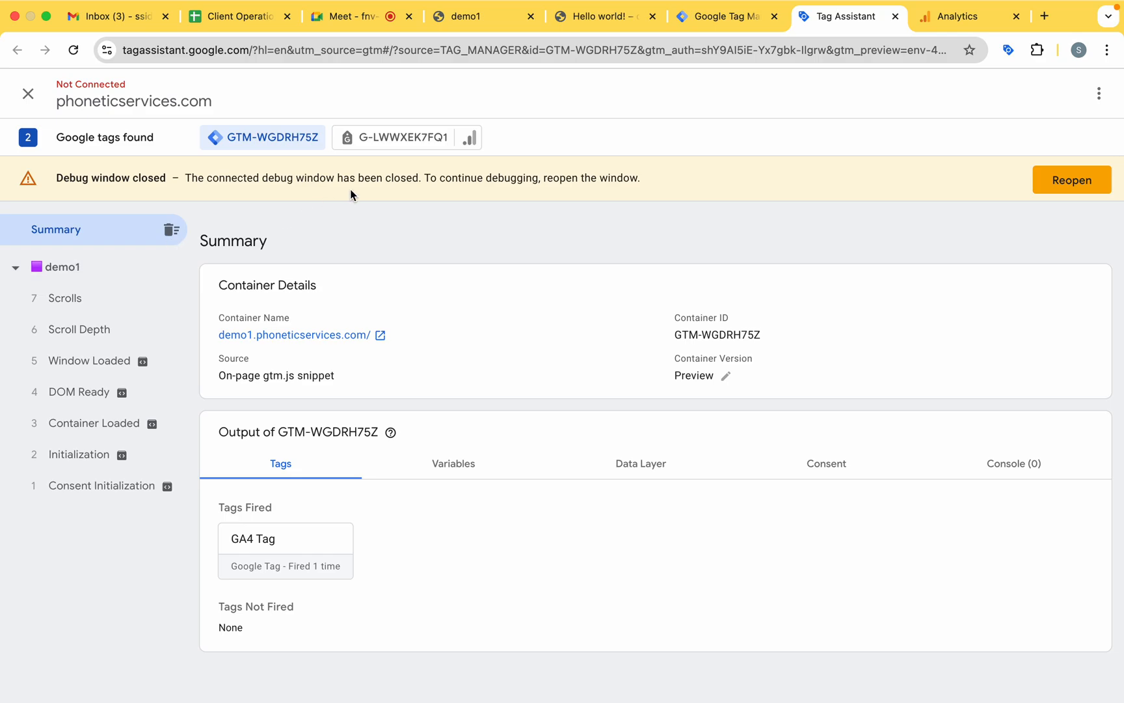
Browse the demo1 site by looking through the Hello world! post, the home page and the Blog category.
{"action": "left_click", "coordinate": [726, 25]}
{"action": "left_click", "coordinate": [611, 21]}
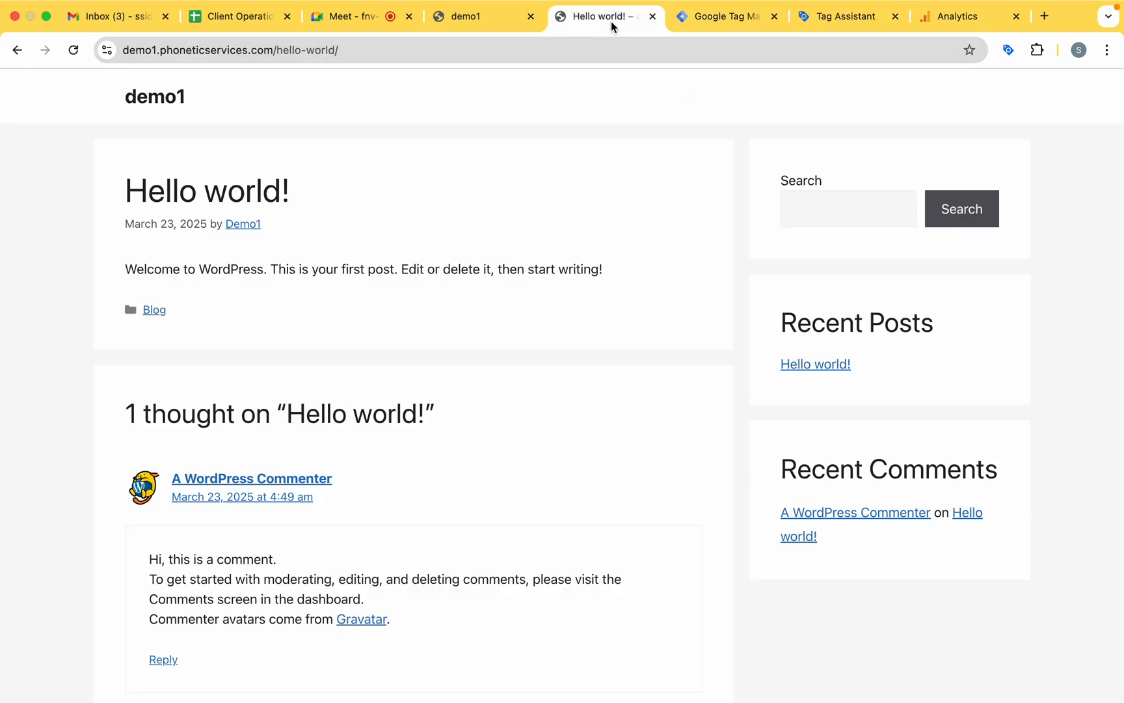
{"action": "scroll", "coordinate": [339, 465], "scroll_direction": "down", "scroll_amount": 3}
{"action": "scroll", "coordinate": [339, 465], "scroll_direction": "down", "scroll_amount": 3}
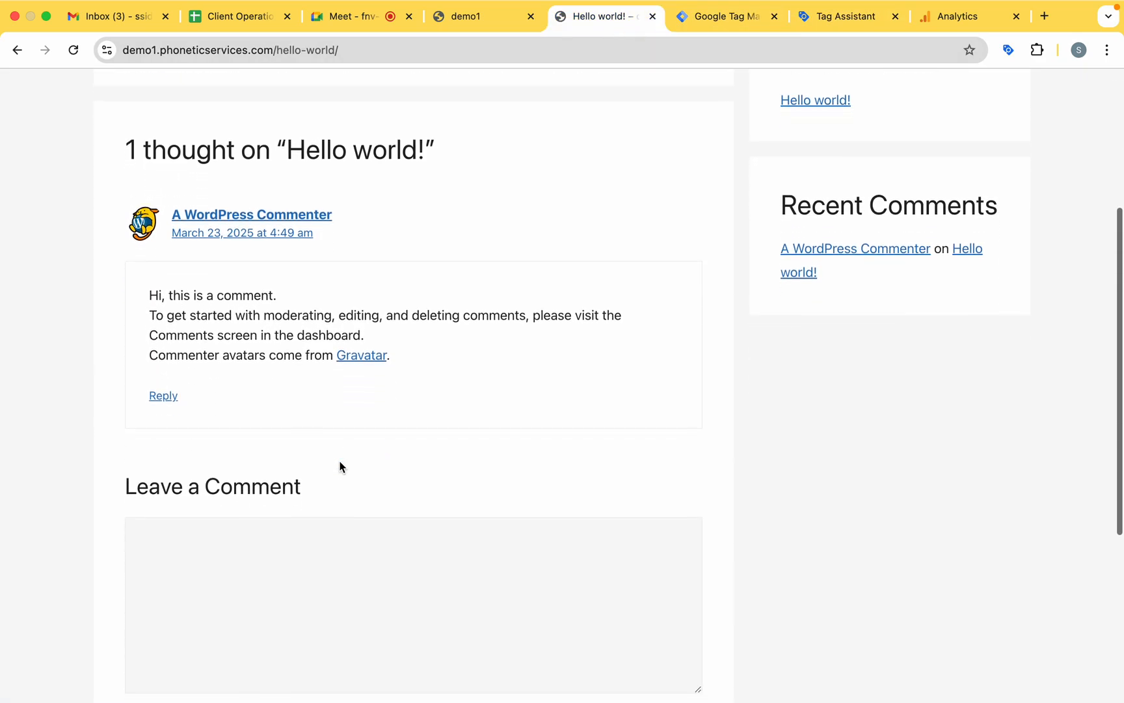
{"action": "scroll", "coordinate": [339, 465], "scroll_direction": "up", "scroll_amount": 2}
{"action": "scroll", "coordinate": [340, 461], "scroll_direction": "up", "scroll_amount": 1}
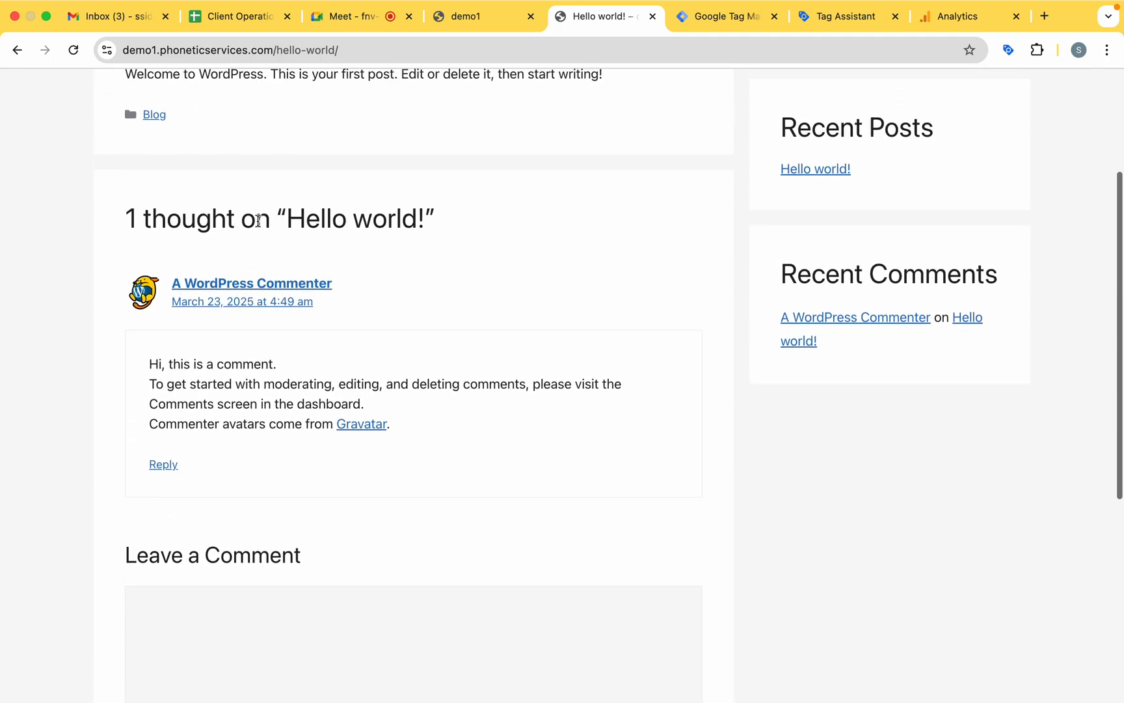
{"action": "left_click", "coordinate": [814, 318]}
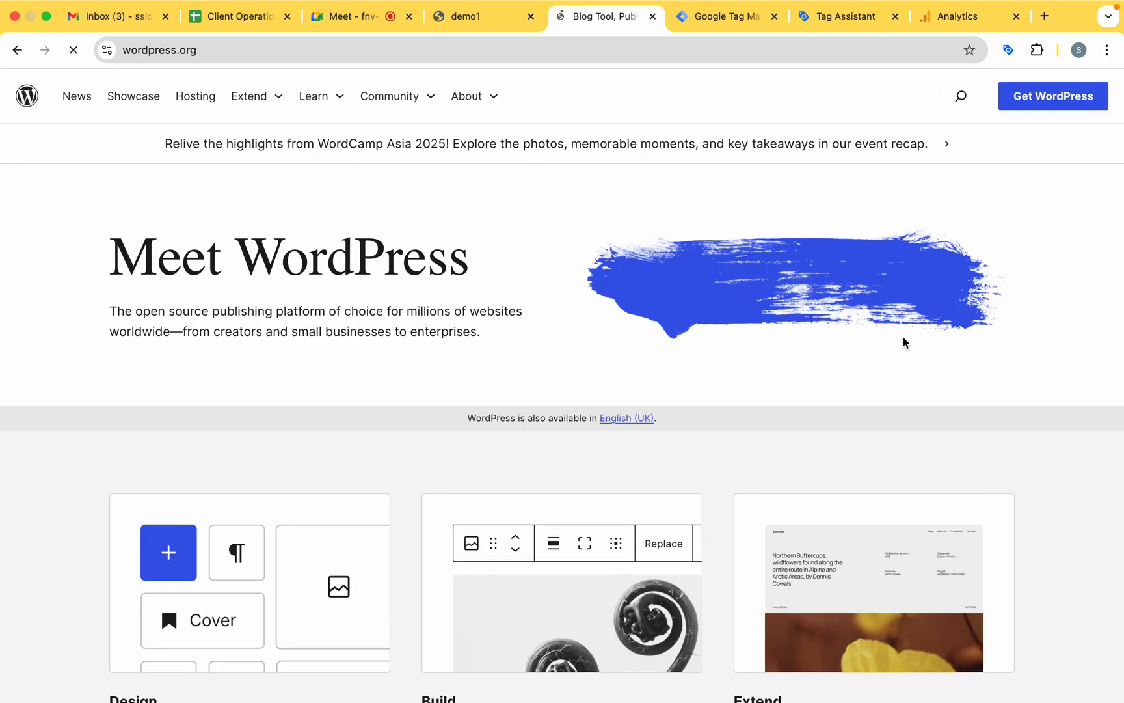
{"action": "left_click", "coordinate": [17, 50]}
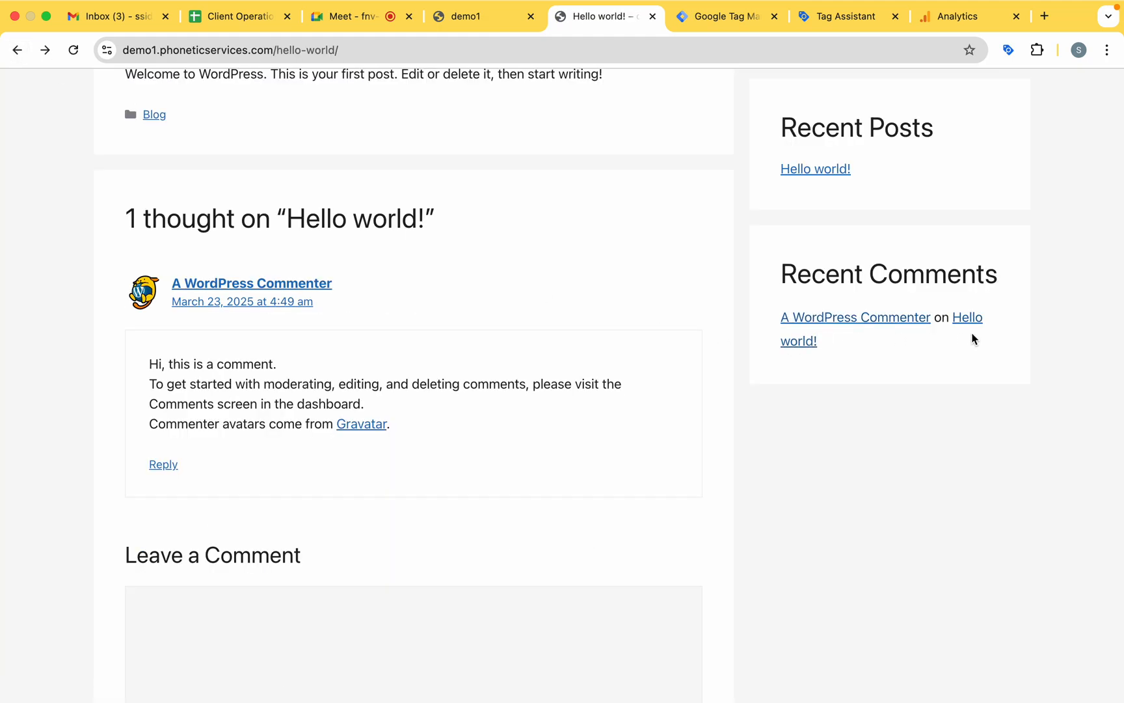
{"action": "scroll", "coordinate": [409, 517], "scroll_direction": "down", "scroll_amount": 6}
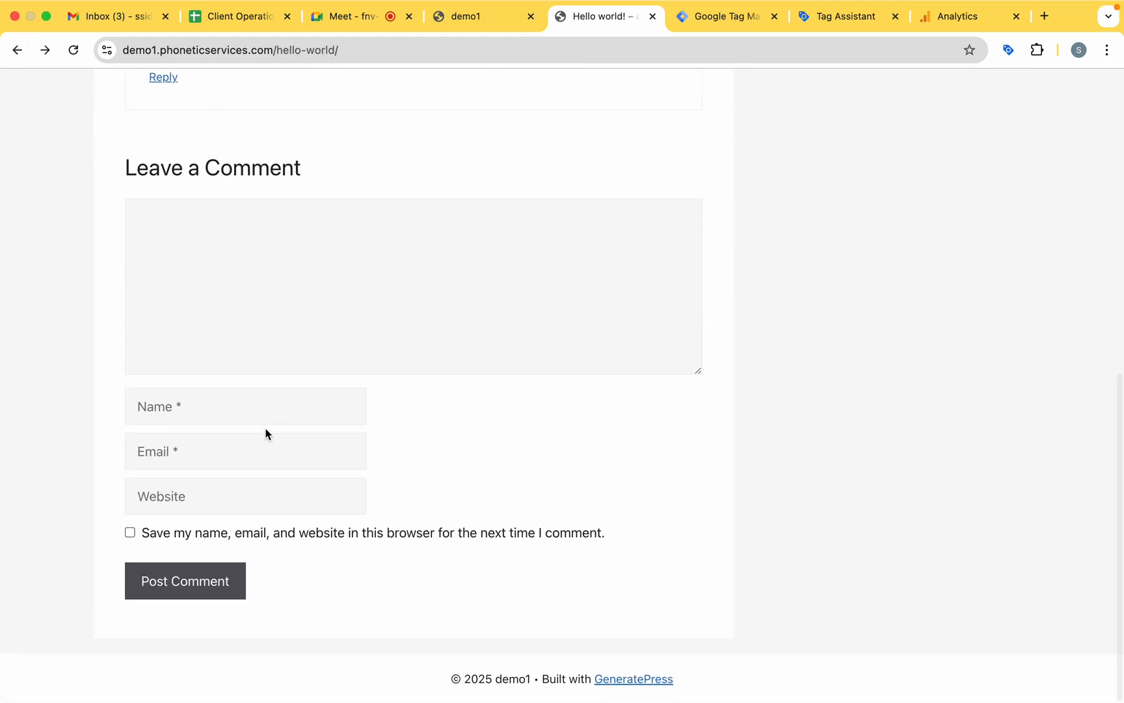
{"action": "scroll", "coordinate": [263, 428], "scroll_direction": "up", "scroll_amount": 10}
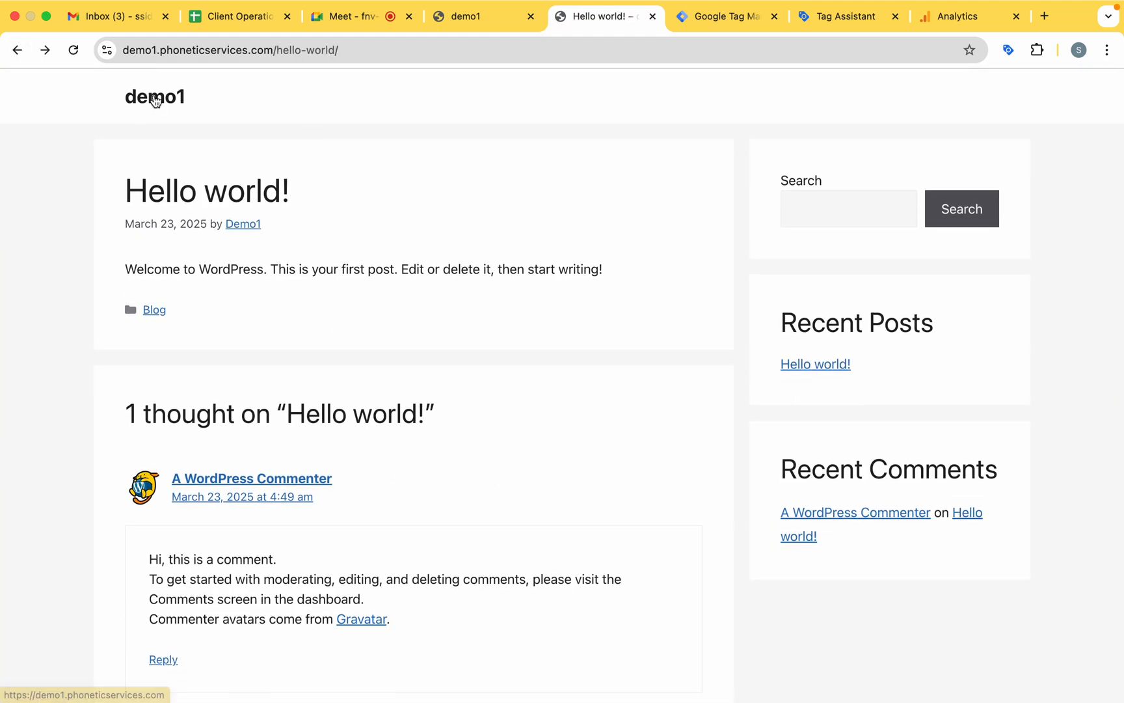
{"action": "left_click", "coordinate": [153, 98]}
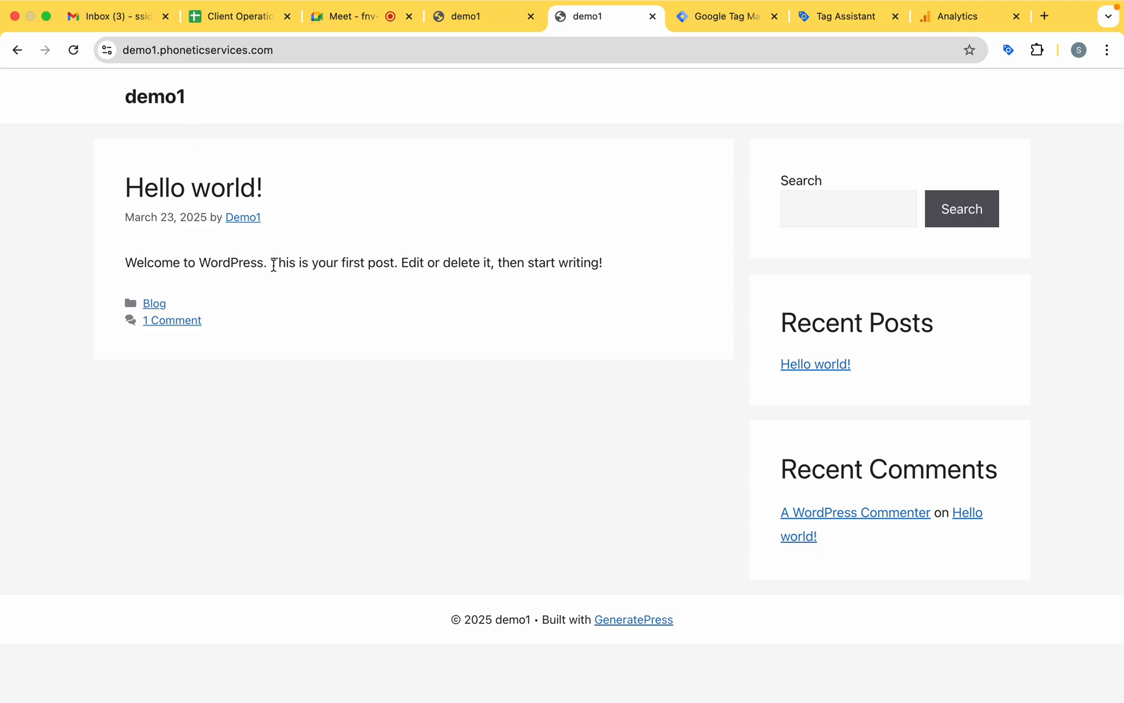
{"action": "left_click", "coordinate": [156, 303]}
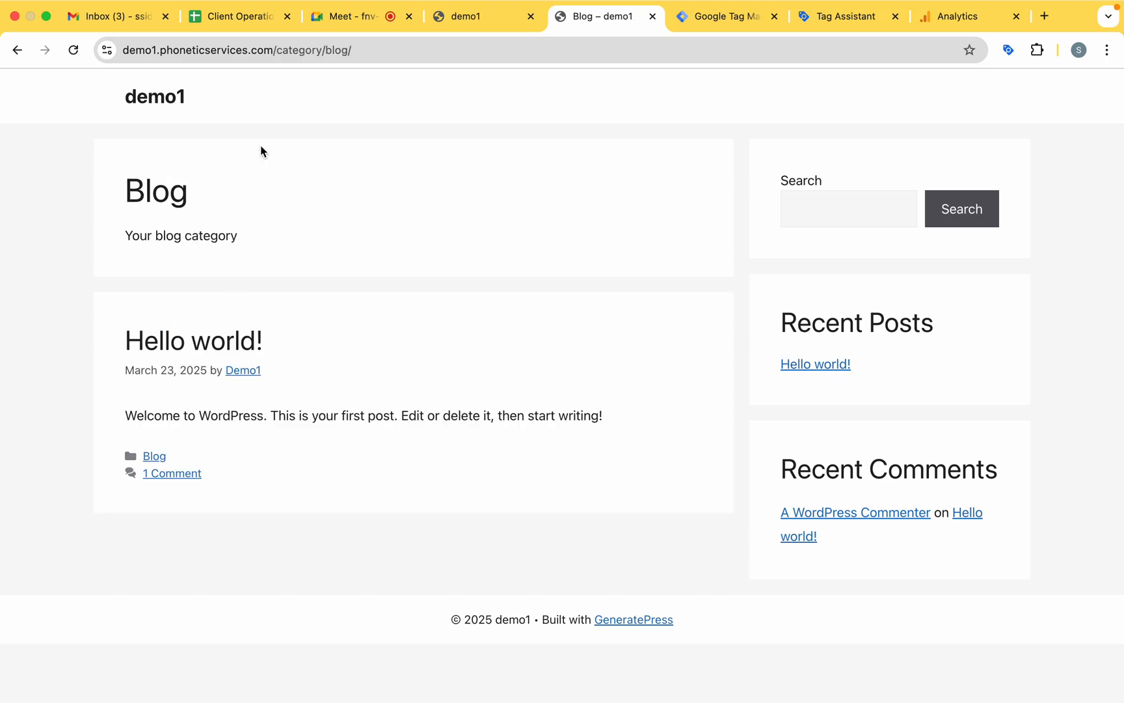
Examine in Tag Assistant which tags fired on the demo1 page and on its Scrolls, Scroll Depth and Consent Initialization events.
{"action": "left_click", "coordinate": [727, 18]}
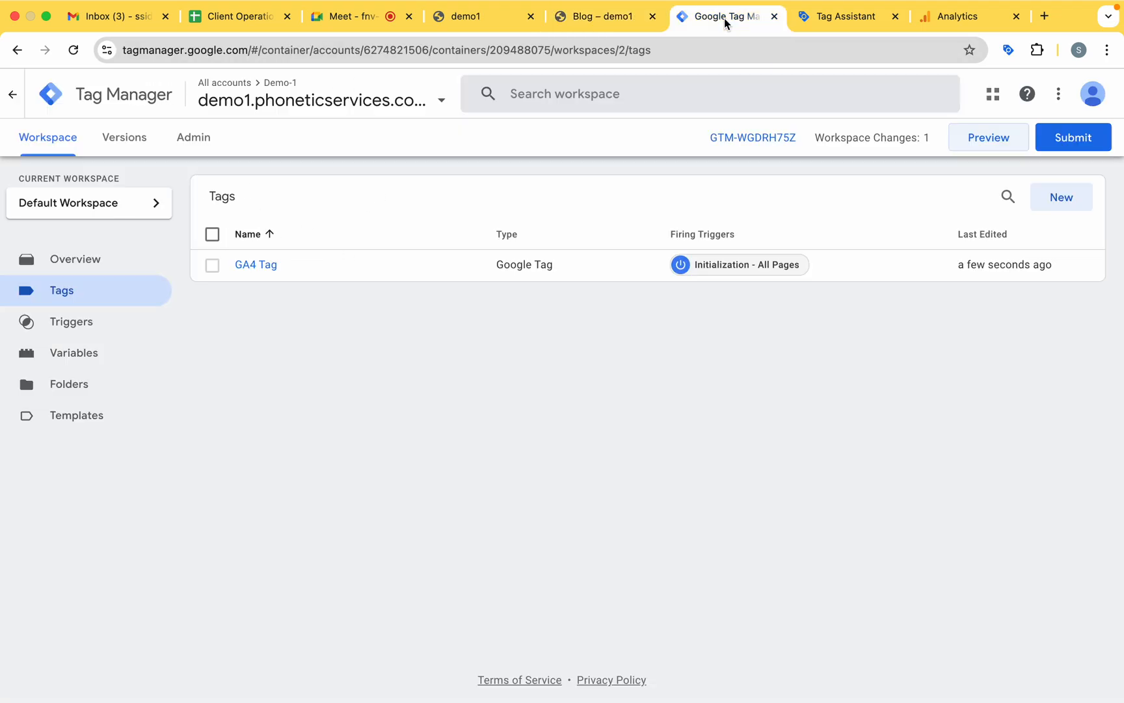
{"action": "left_click", "coordinate": [835, 17]}
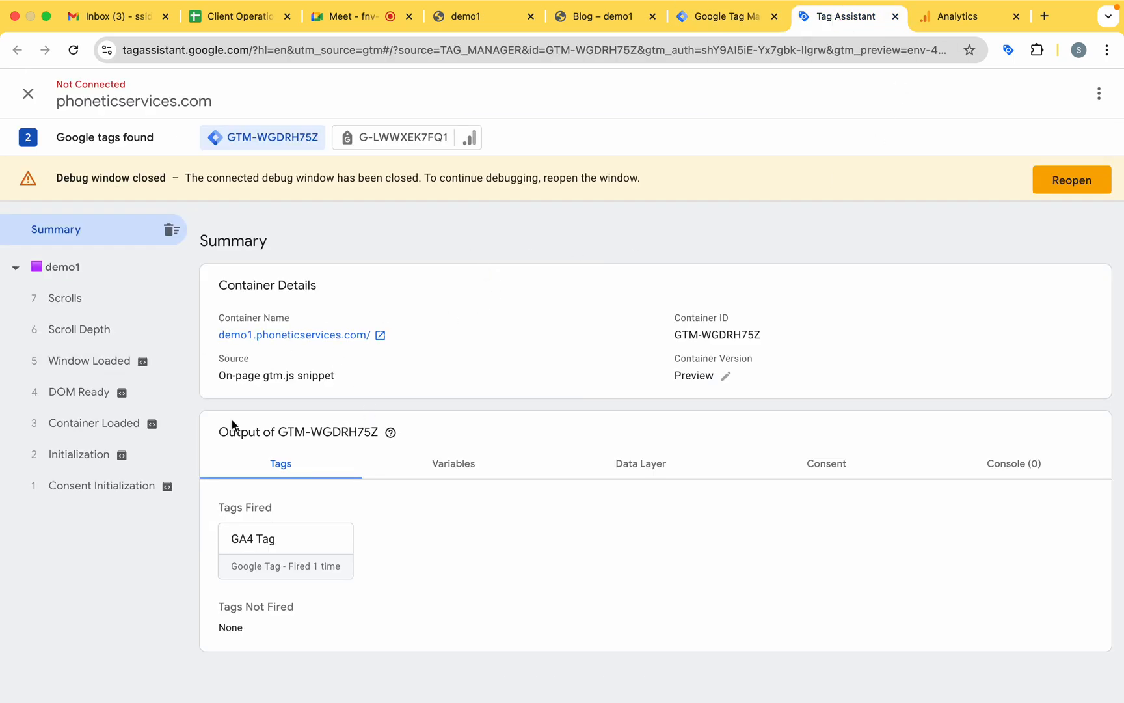
{"action": "left_click", "coordinate": [82, 296]}
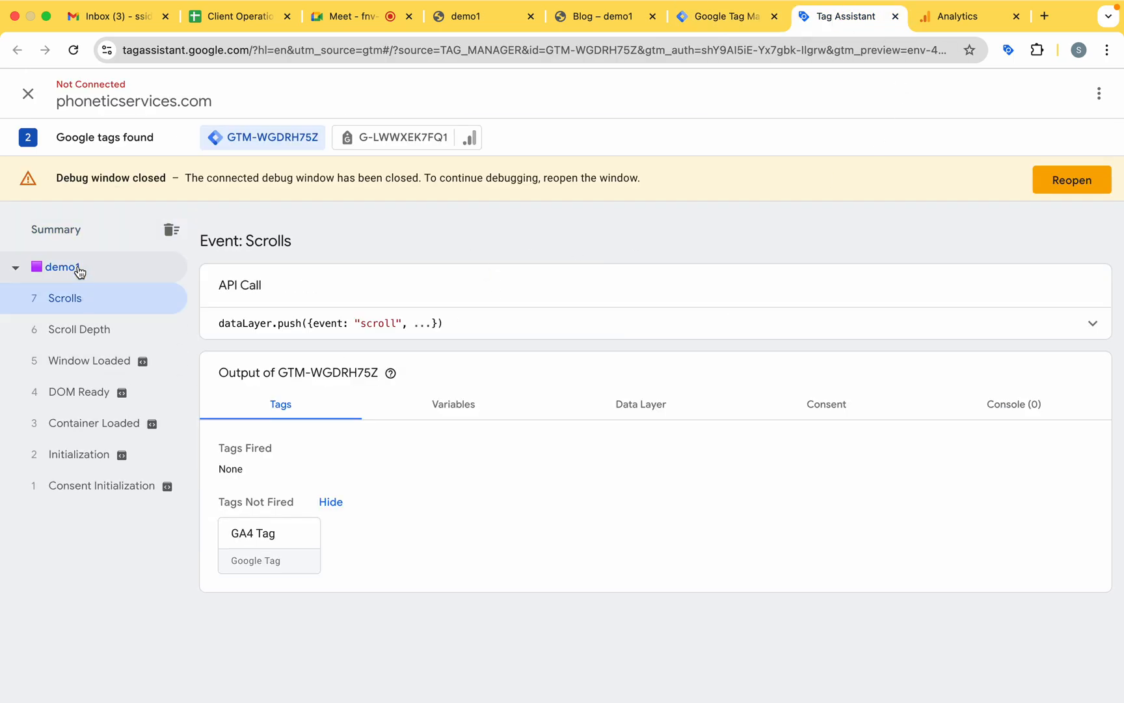
{"action": "left_click", "coordinate": [79, 269]}
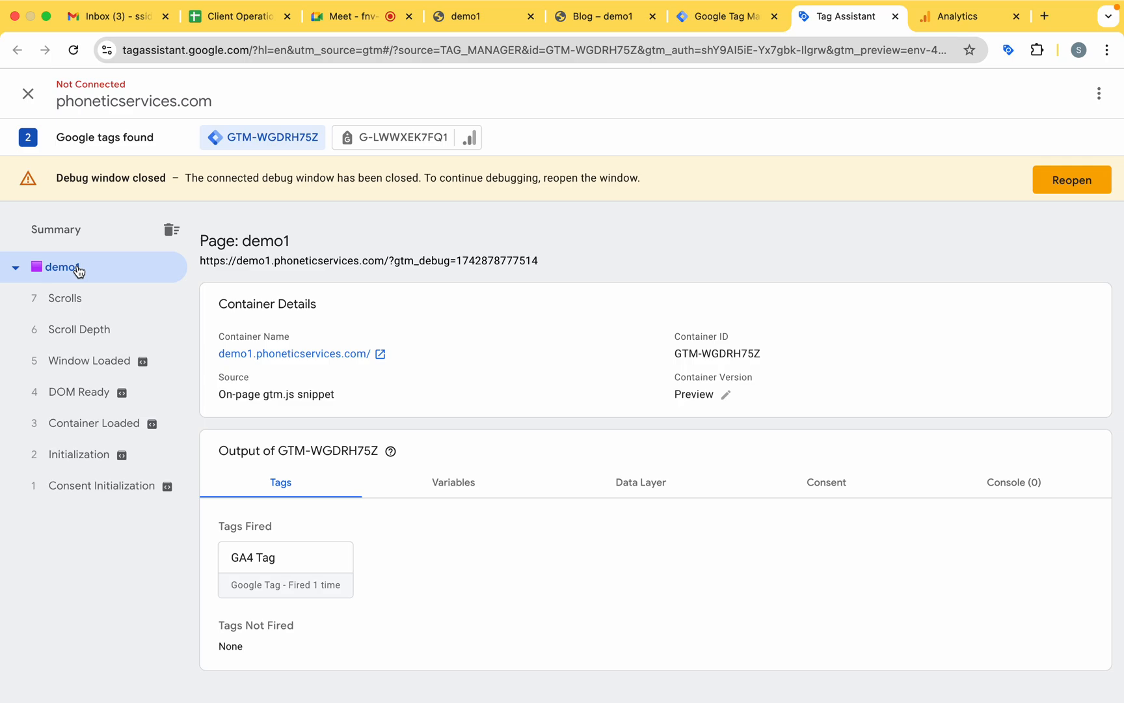
{"action": "left_click", "coordinate": [15, 269]}
{"action": "left_click", "coordinate": [16, 269]}
{"action": "left_click", "coordinate": [72, 305]}
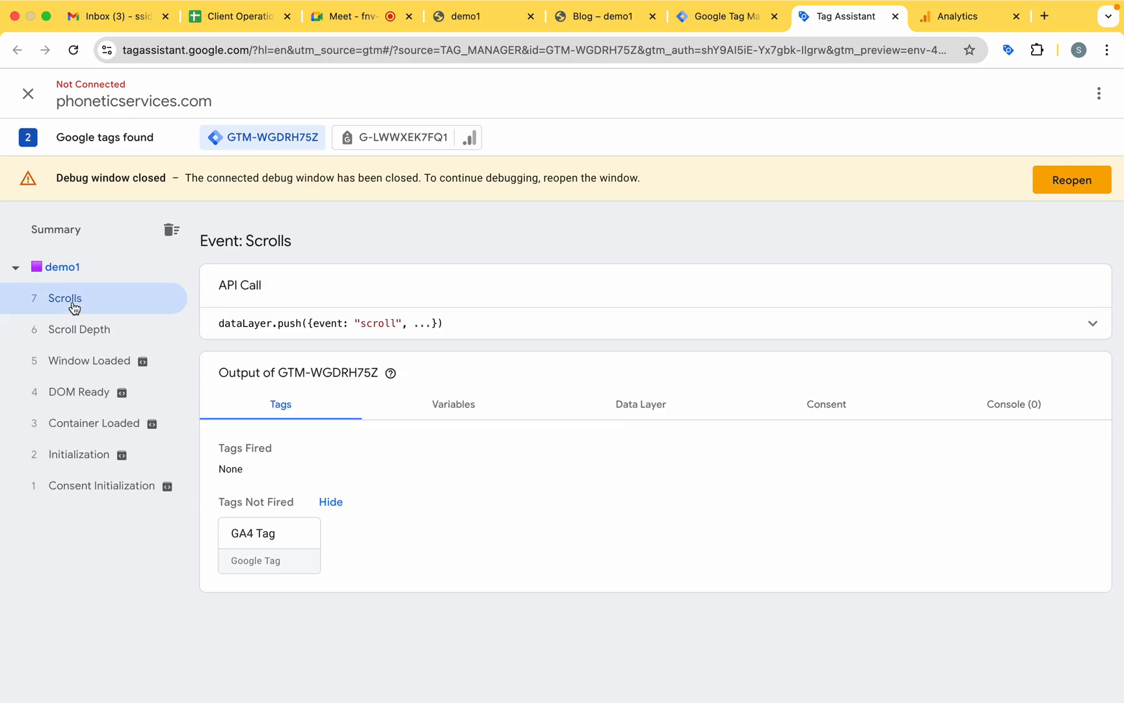
{"action": "left_click", "coordinate": [93, 333]}
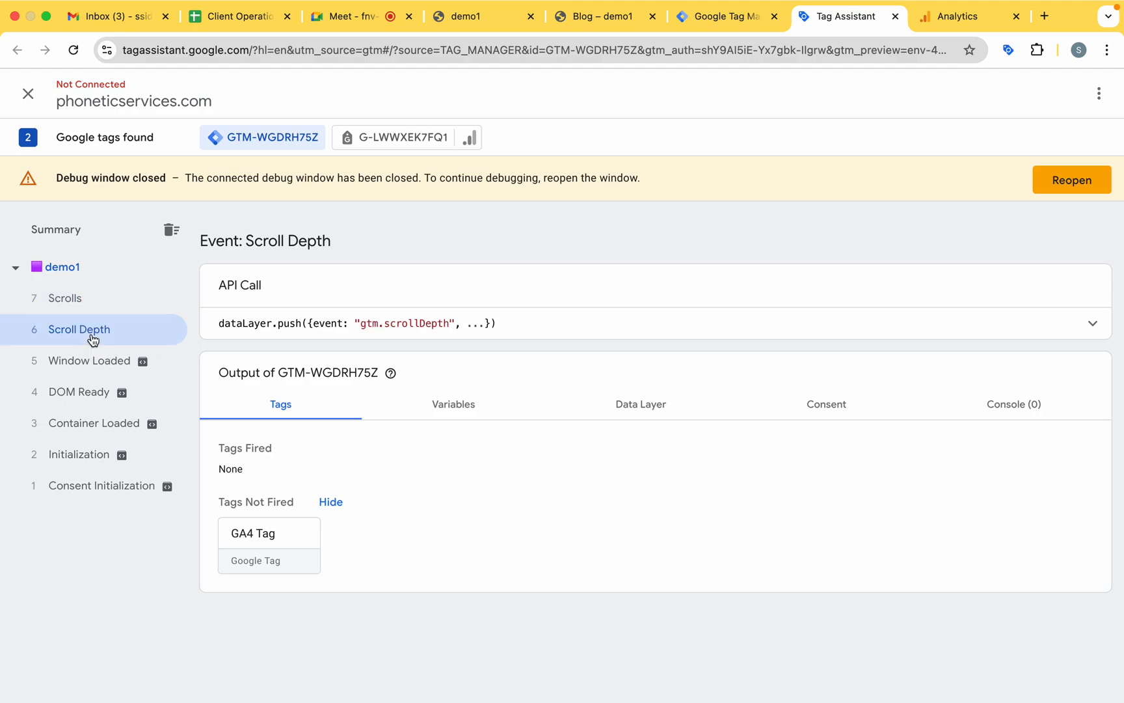
{"action": "left_click", "coordinate": [594, 323]}
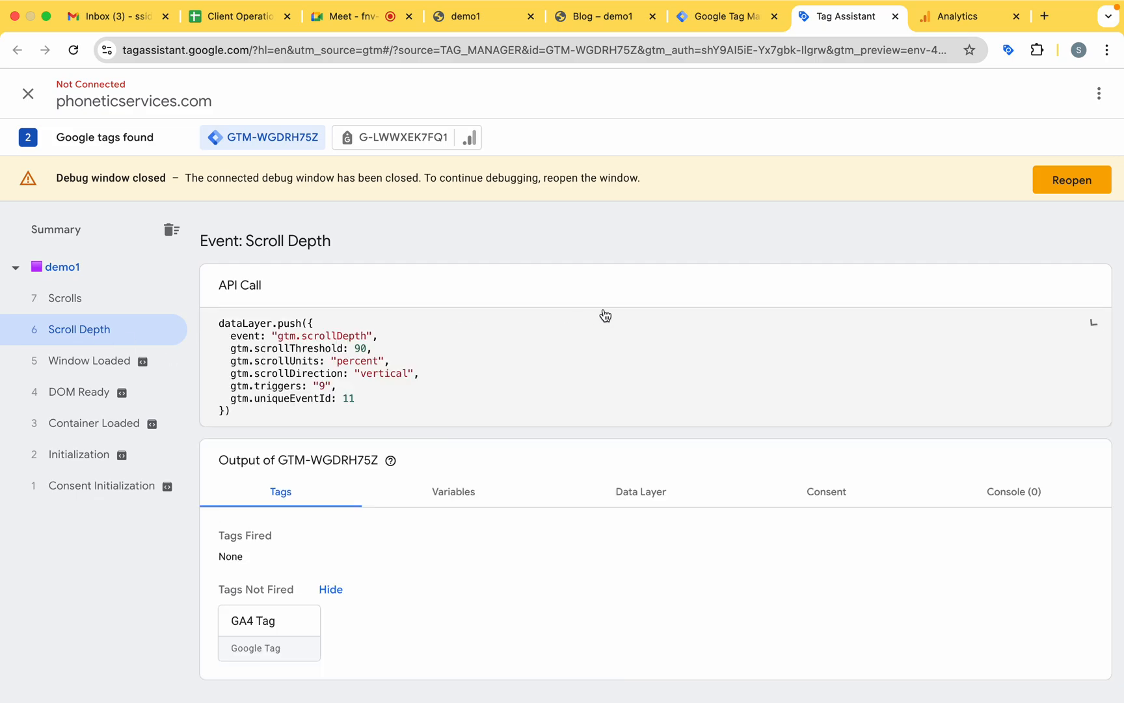
{"action": "left_click", "coordinate": [34, 270]}
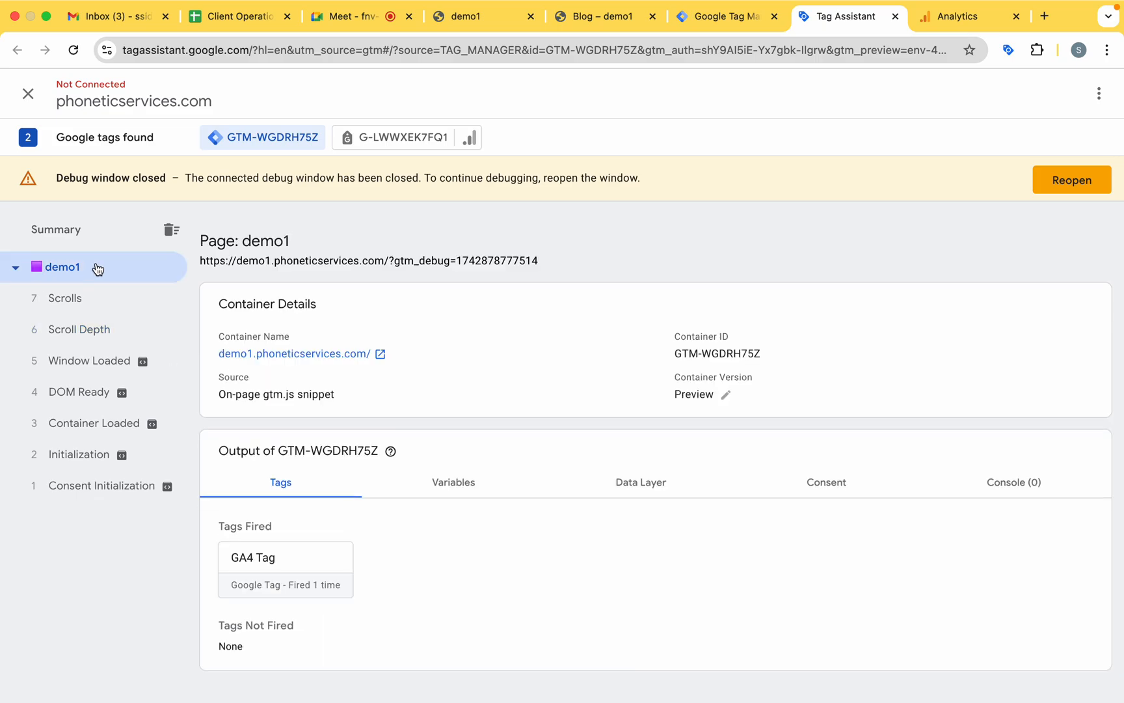
{"action": "left_click", "coordinate": [94, 305]}
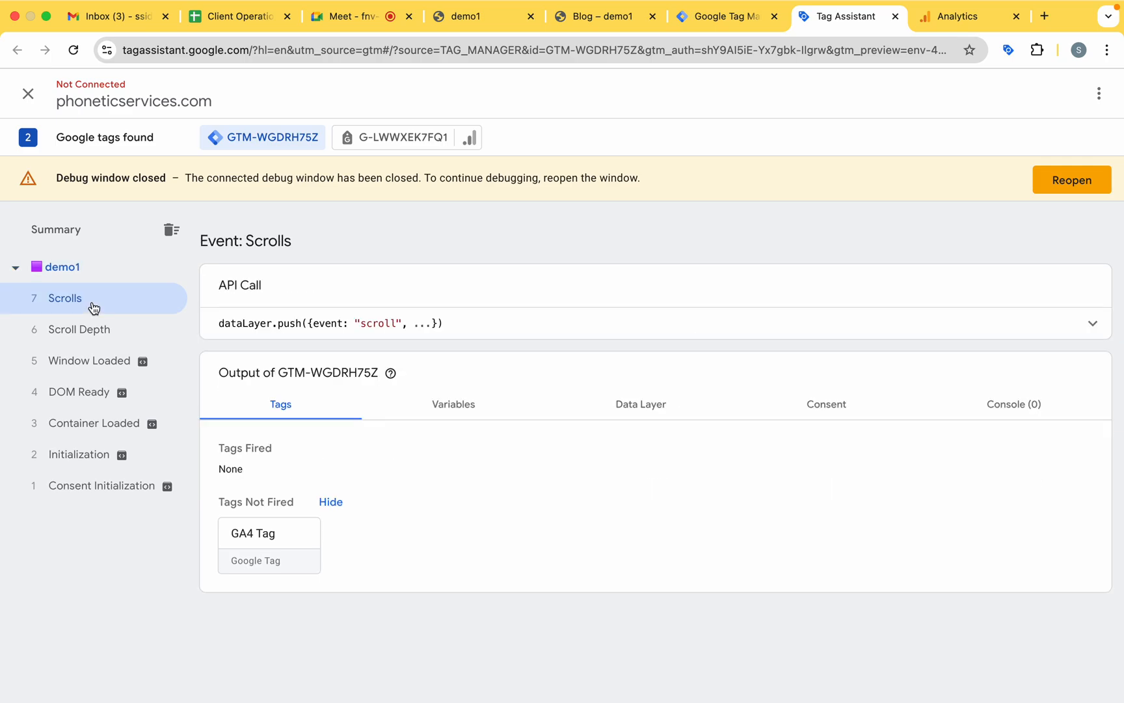
{"action": "left_click", "coordinate": [95, 488]}
{"action": "left_click", "coordinate": [94, 271]}
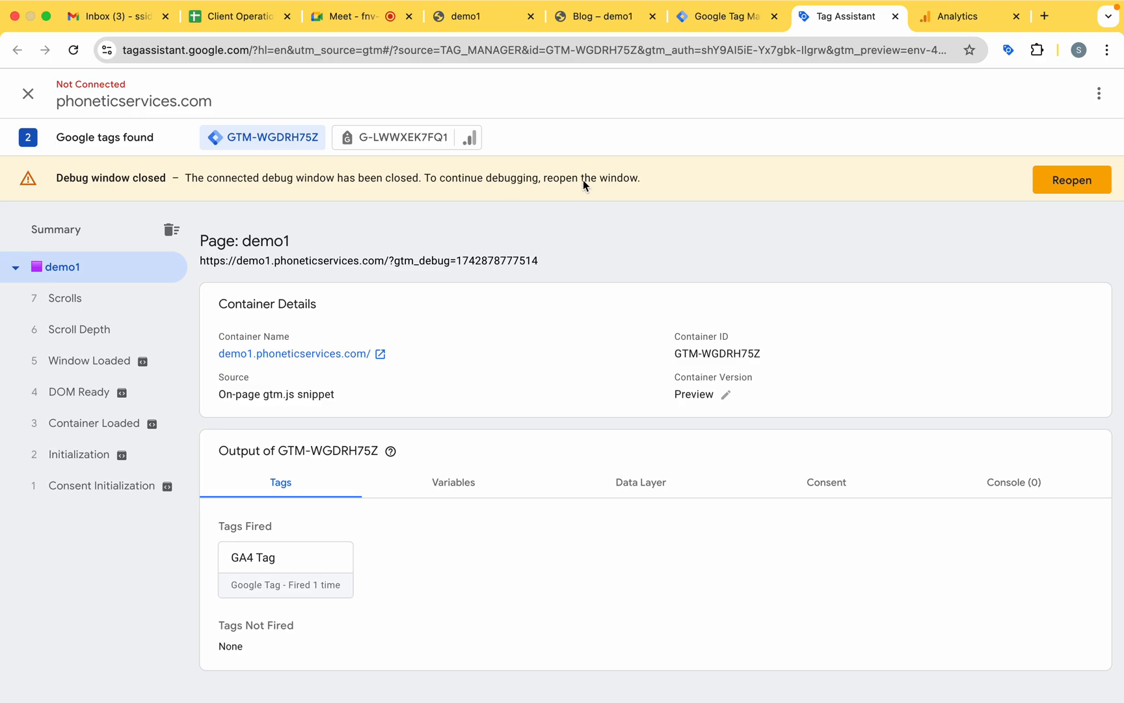
Reopen the closed debug window for the demo1 site from Tag Assistant.
{"action": "left_click", "coordinate": [1080, 186]}
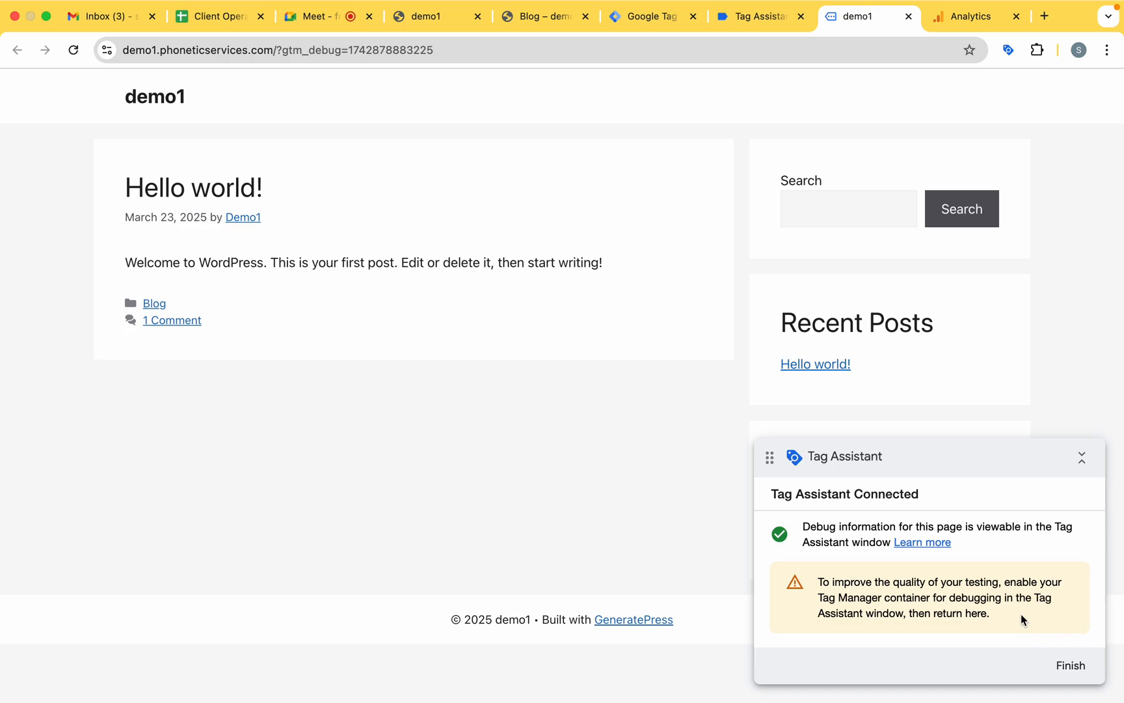
Finish the debug session on demo1 and browse the site's Demo1 author page and the Hello world! post.
{"action": "left_click", "coordinate": [1070, 665]}
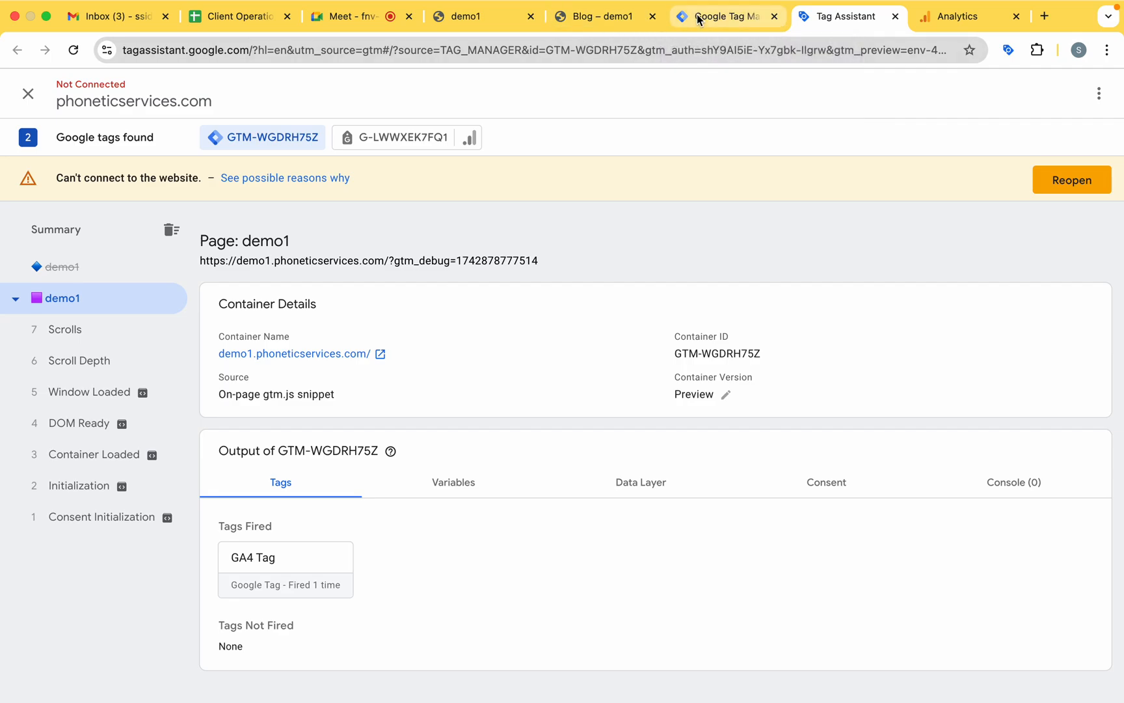
{"action": "left_click", "coordinate": [612, 25]}
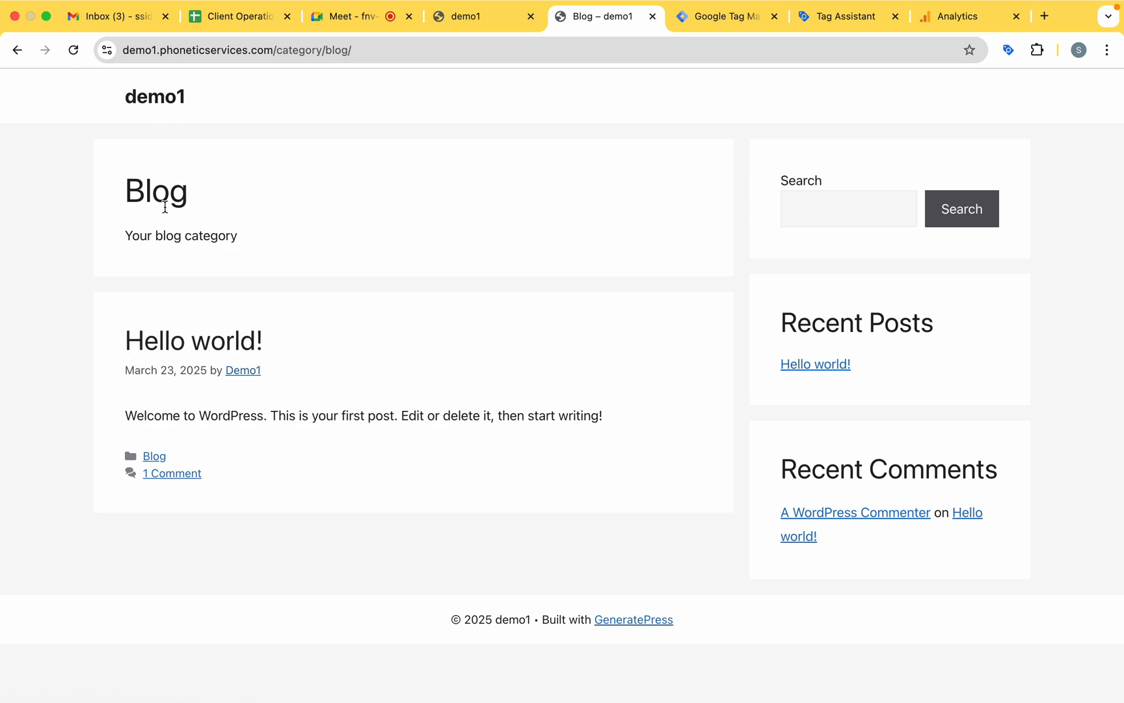
{"action": "left_click", "coordinate": [244, 372]}
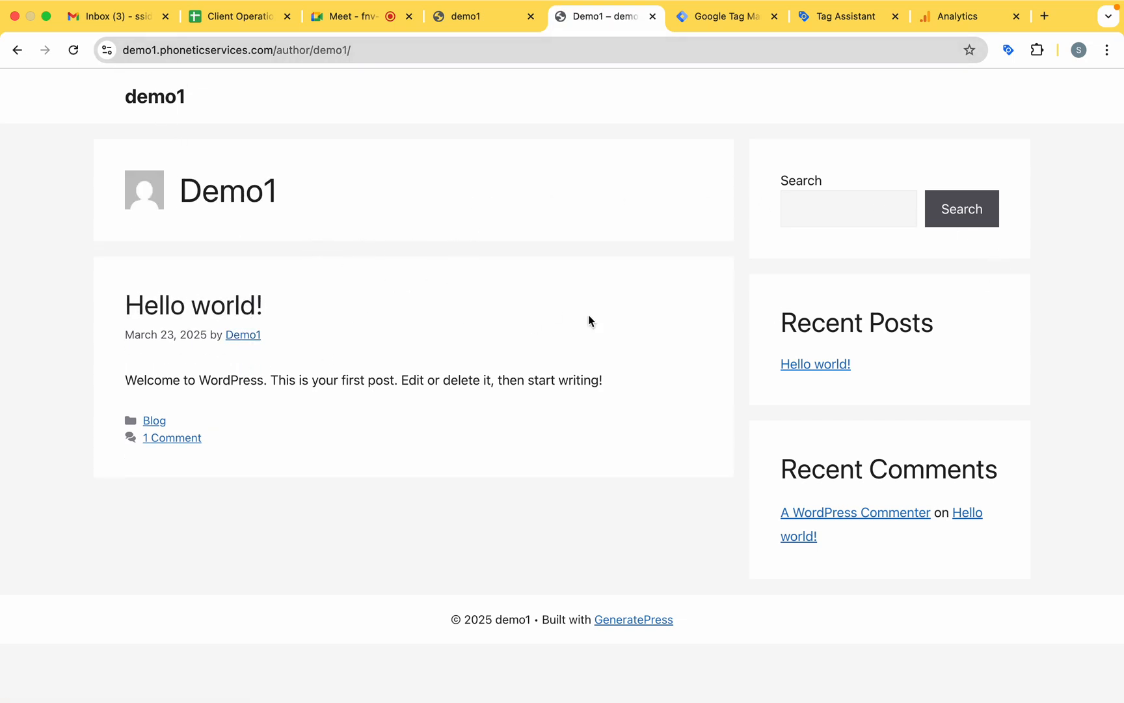
{"action": "left_click", "coordinate": [819, 365]}
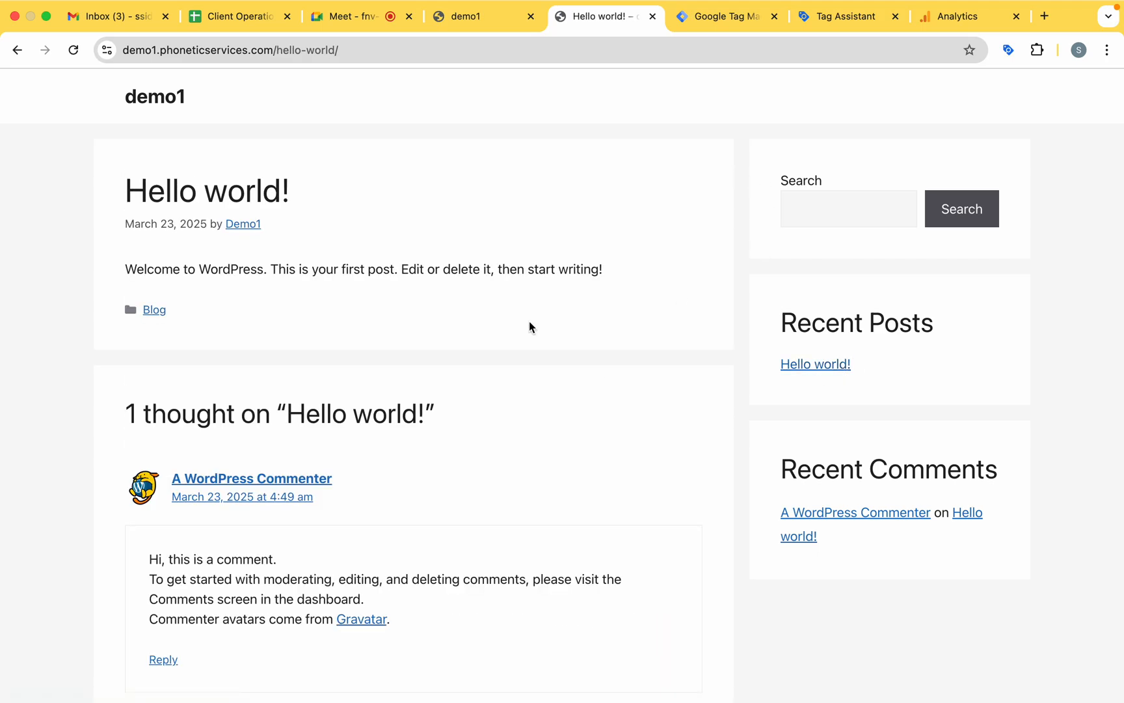
{"action": "scroll", "coordinate": [529, 321], "scroll_direction": "down", "scroll_amount": 6}
{"action": "scroll", "coordinate": [536, 91], "scroll_direction": "down", "scroll_amount": 3}
{"action": "left_click", "coordinate": [846, 23]}
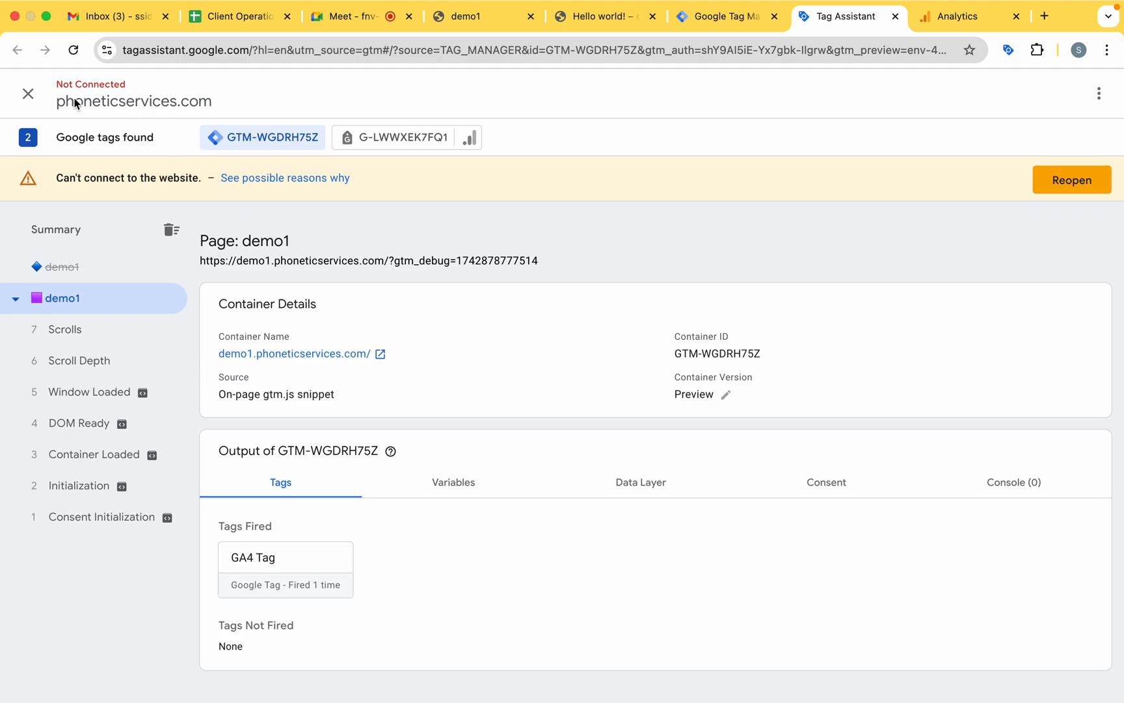
{"action": "left_click", "coordinate": [406, 142]}
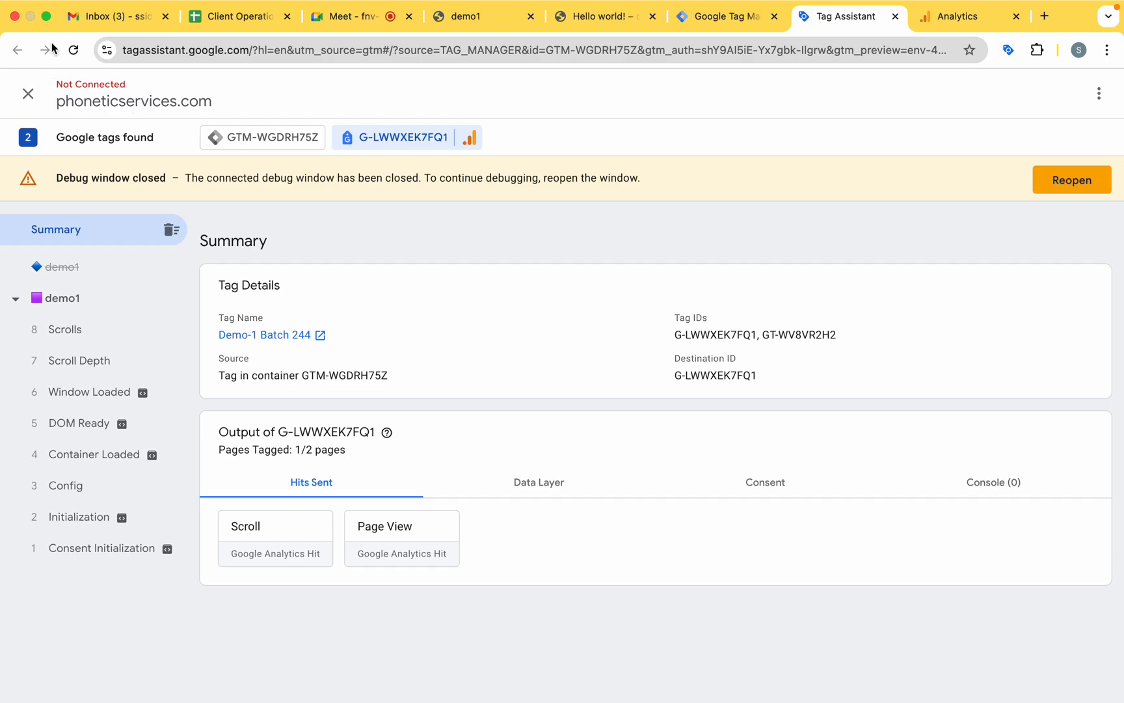
{"action": "left_click", "coordinate": [73, 50]}
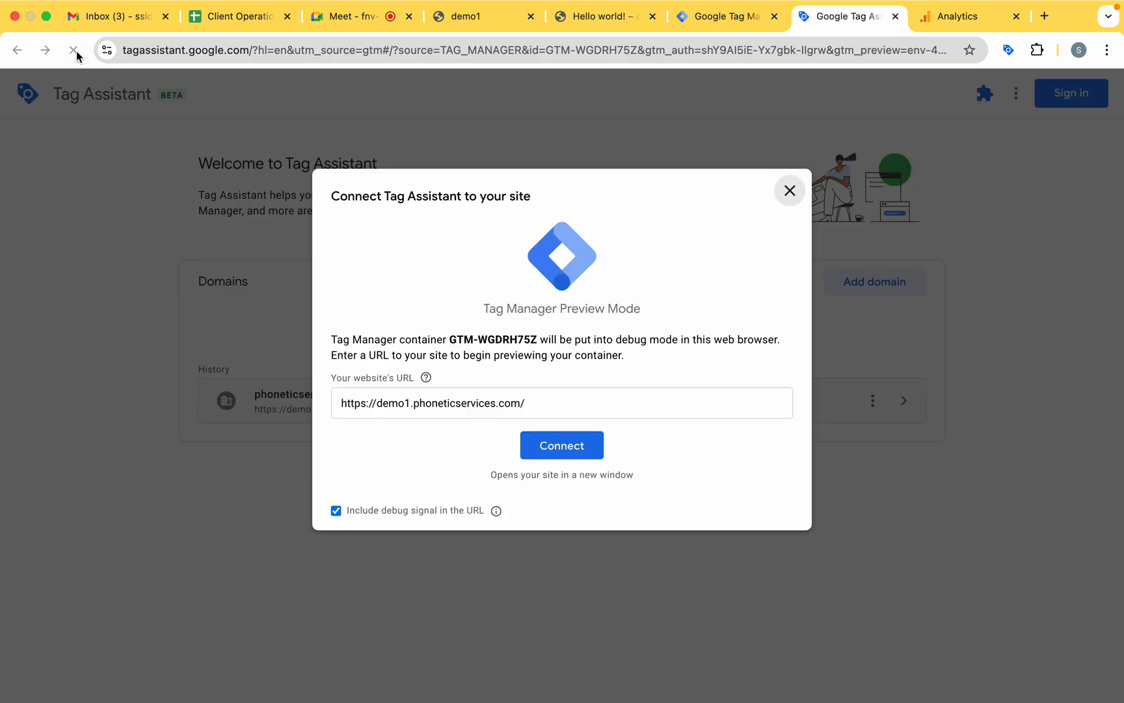
{"action": "left_click", "coordinate": [569, 450]}
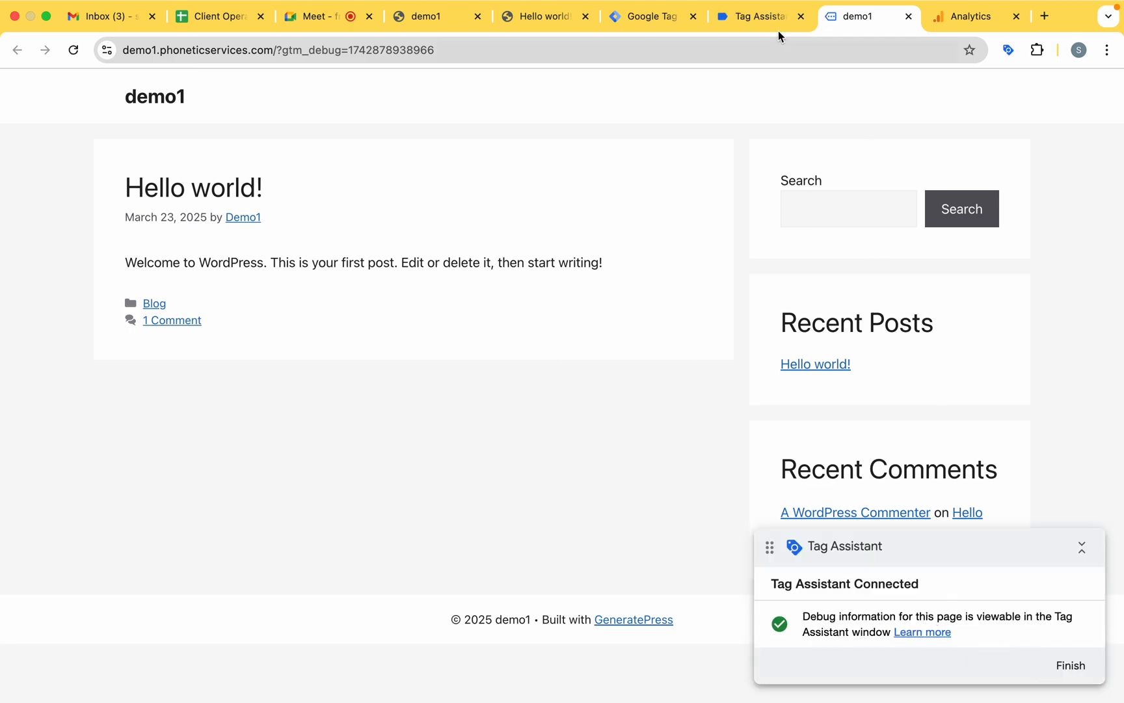
{"action": "left_click", "coordinate": [1069, 676]}
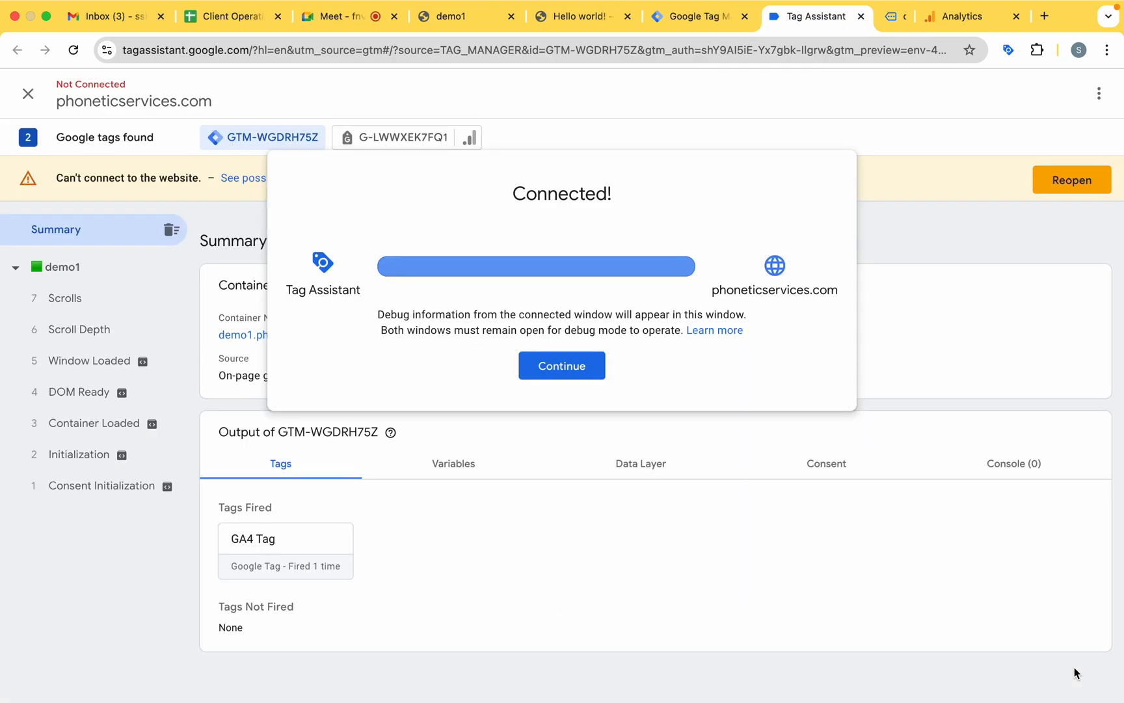
{"action": "left_click", "coordinate": [596, 368]}
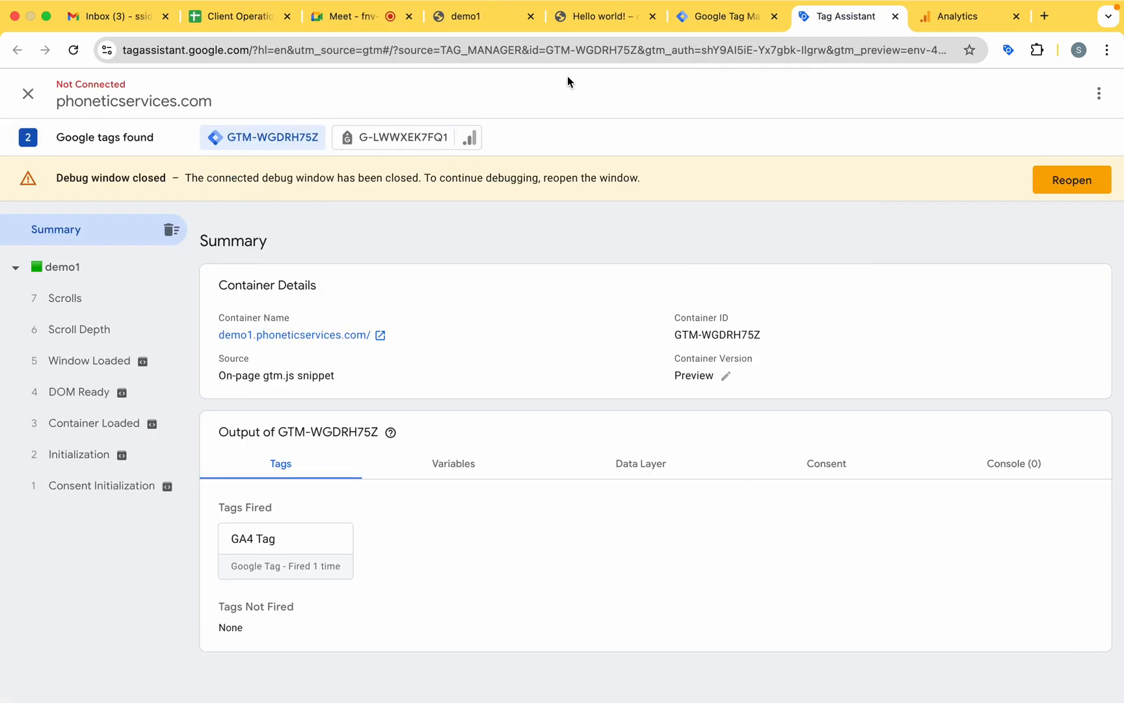
Look through the list of workspaces for the demo1 container in Google Tag Manager.
{"action": "left_click", "coordinate": [722, 16]}
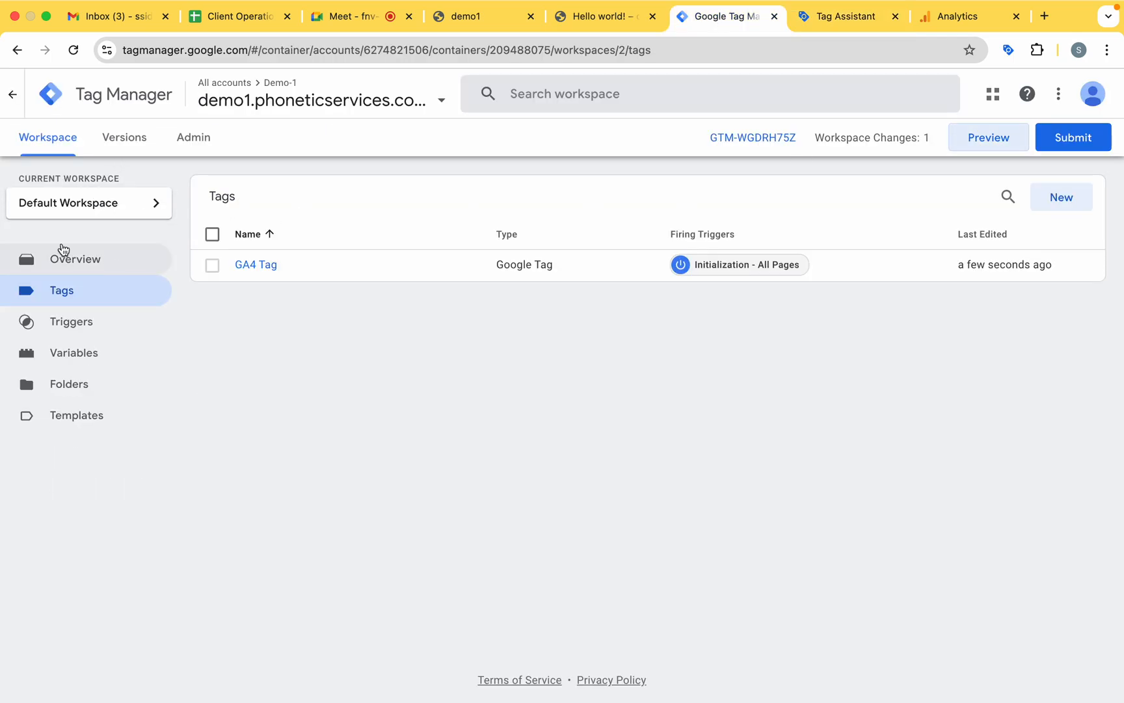
{"action": "left_click", "coordinate": [98, 202]}
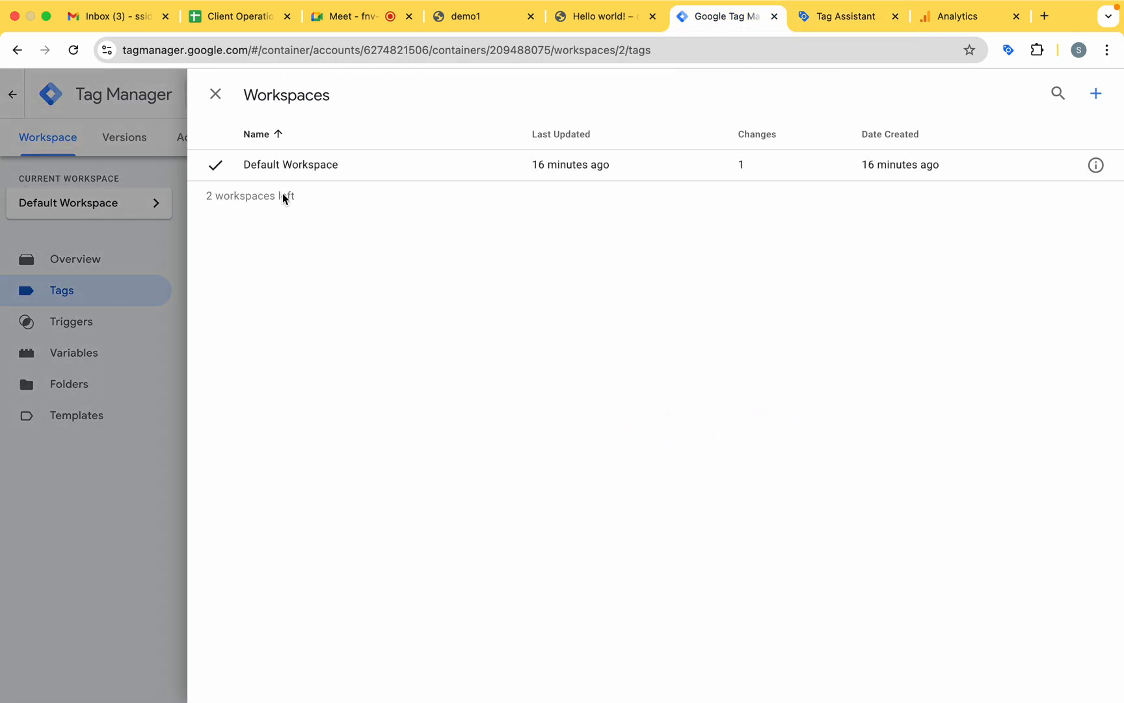
{"action": "left_click", "coordinate": [216, 98]}
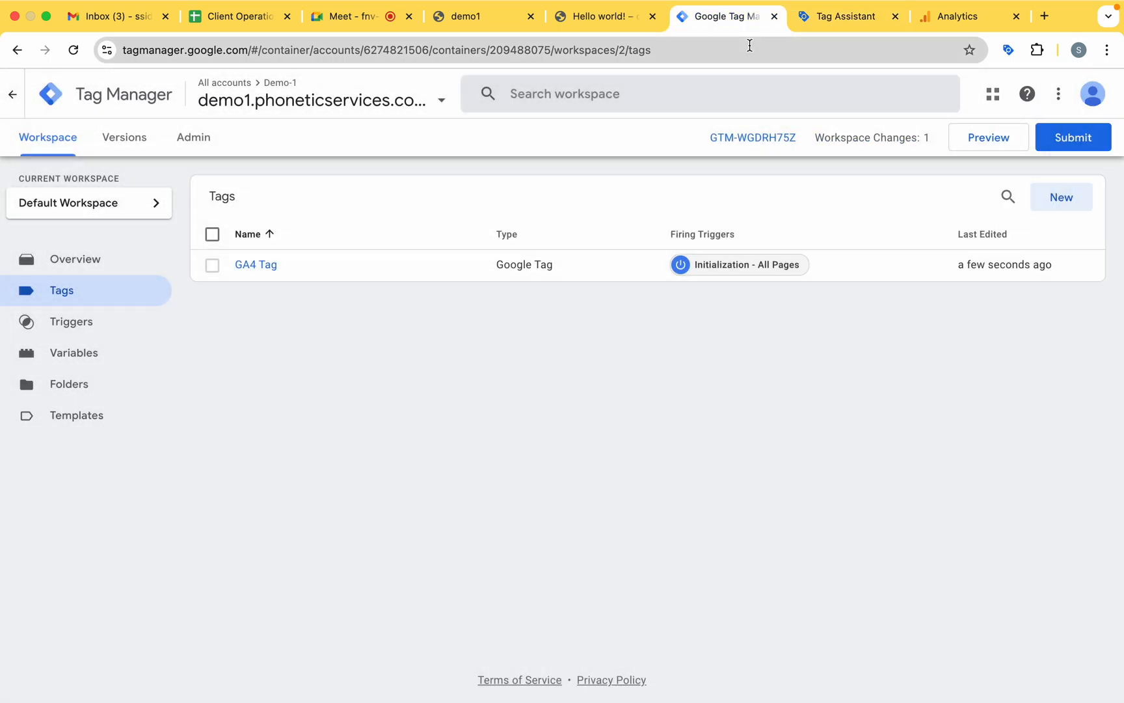
Complete the data collection setup in Google Analytics, continue to Home and review the overview cards.
{"action": "left_click", "coordinate": [966, 26]}
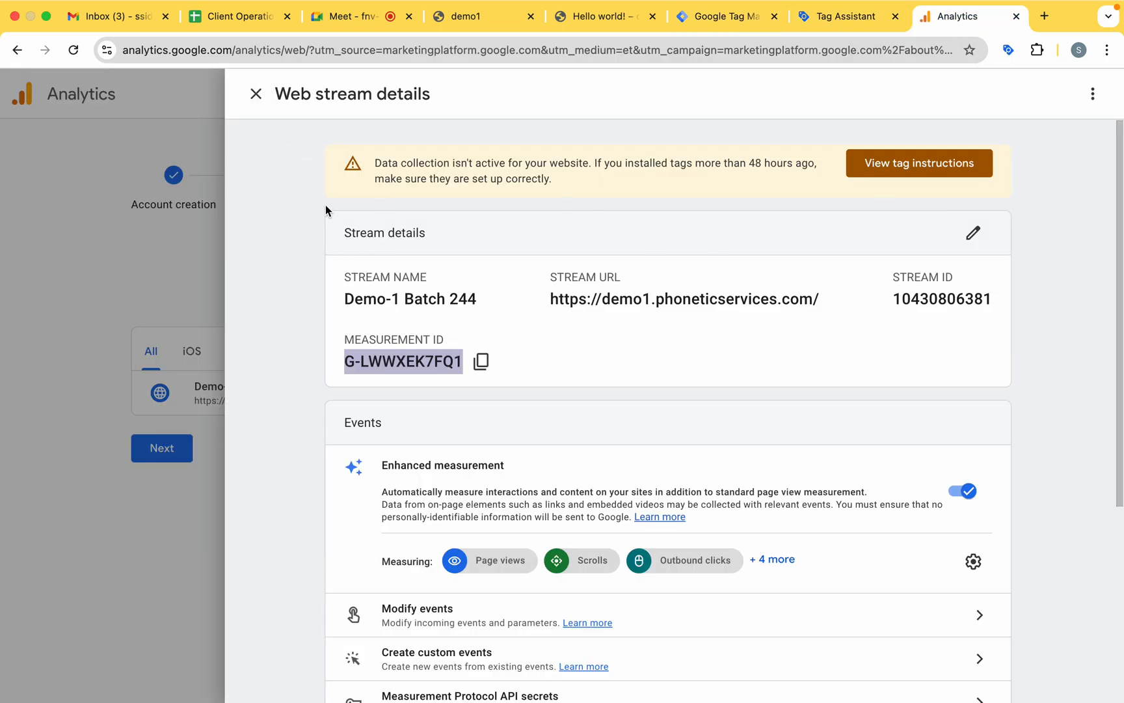
{"action": "left_click", "coordinate": [256, 95]}
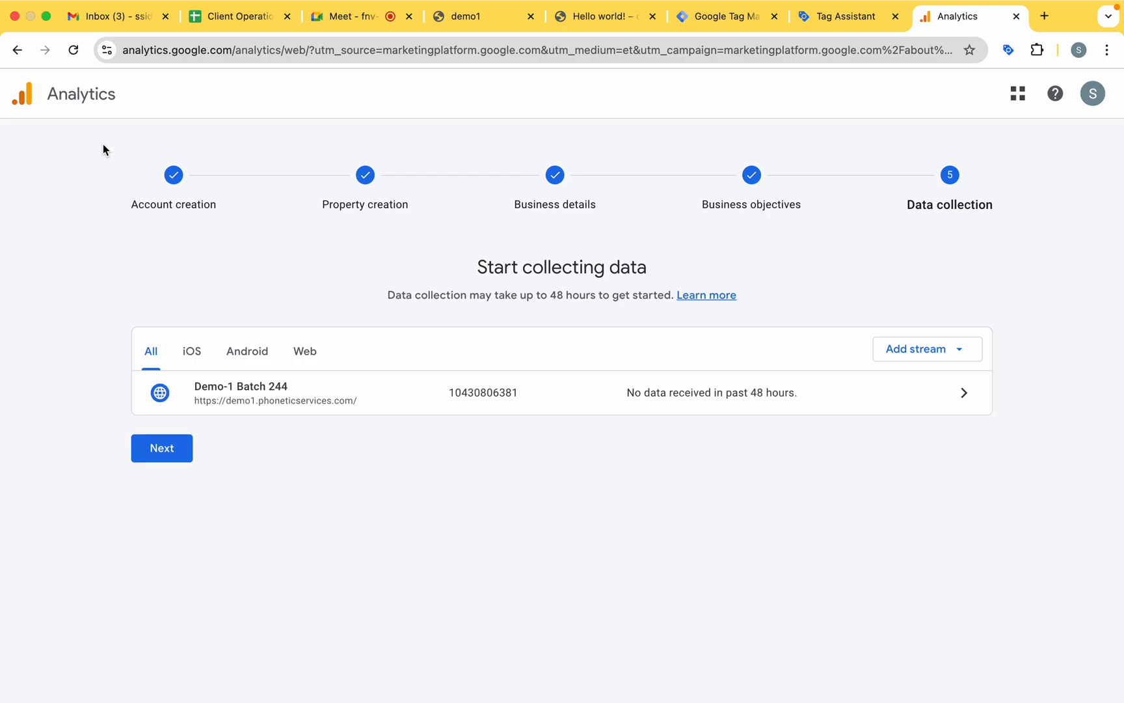
{"action": "left_click", "coordinate": [159, 448]}
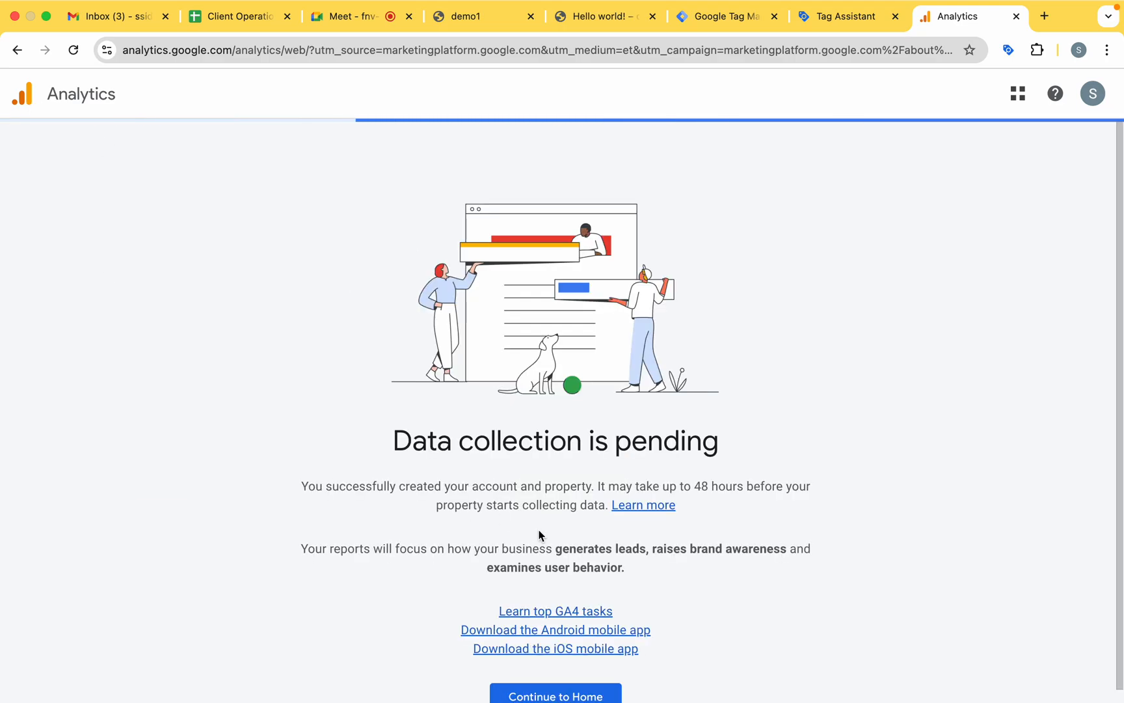
{"action": "scroll", "coordinate": [566, 559], "scroll_direction": "down", "scroll_amount": 1}
{"action": "left_click", "coordinate": [558, 696]}
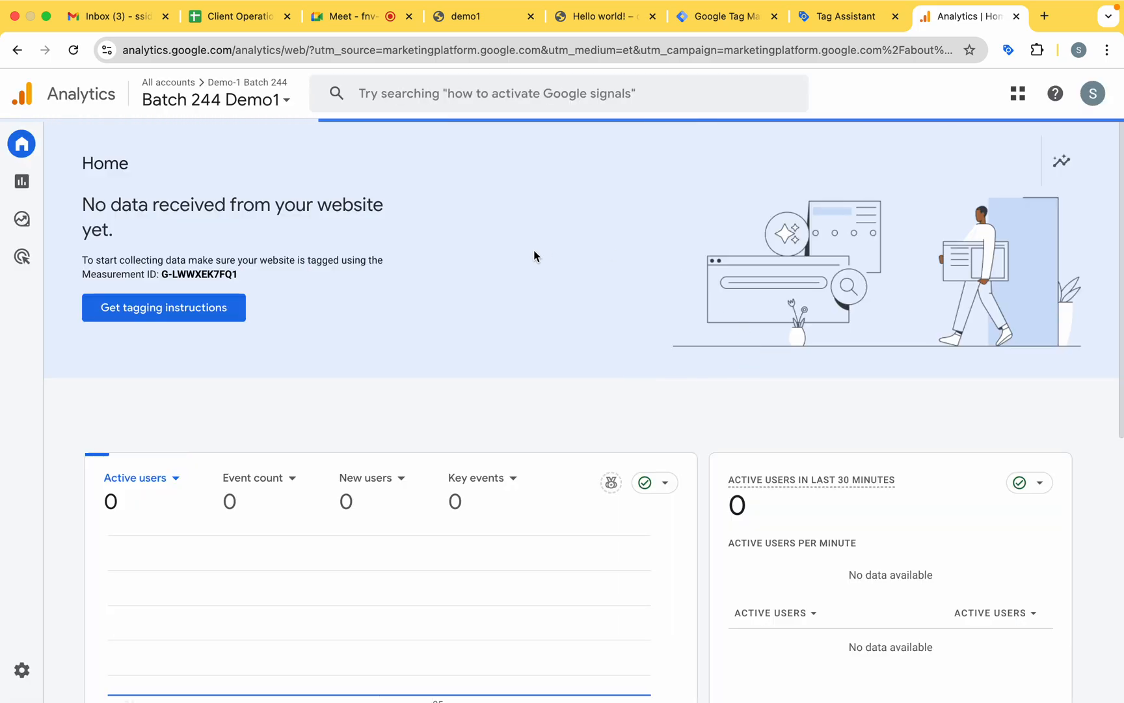
{"action": "scroll", "coordinate": [382, 410], "scroll_direction": "down", "scroll_amount": 3}
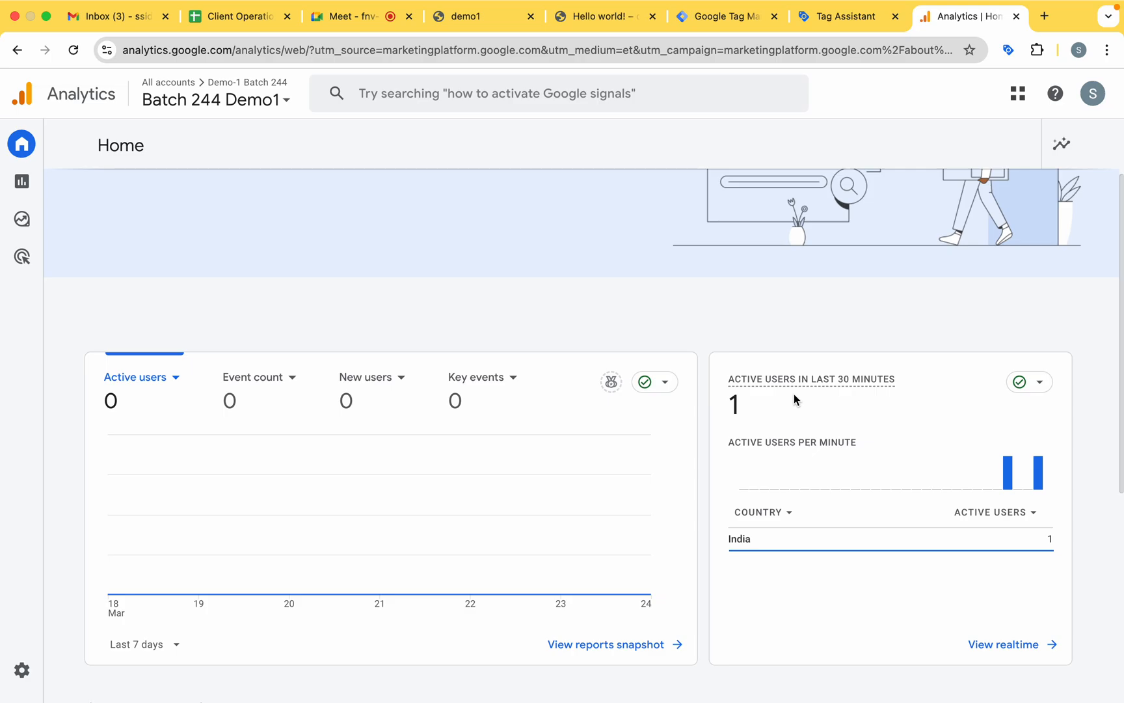
{"action": "scroll", "coordinate": [471, 290], "scroll_direction": "down", "scroll_amount": 5}
{"action": "scroll", "coordinate": [471, 291], "scroll_direction": "up", "scroll_amount": 6}
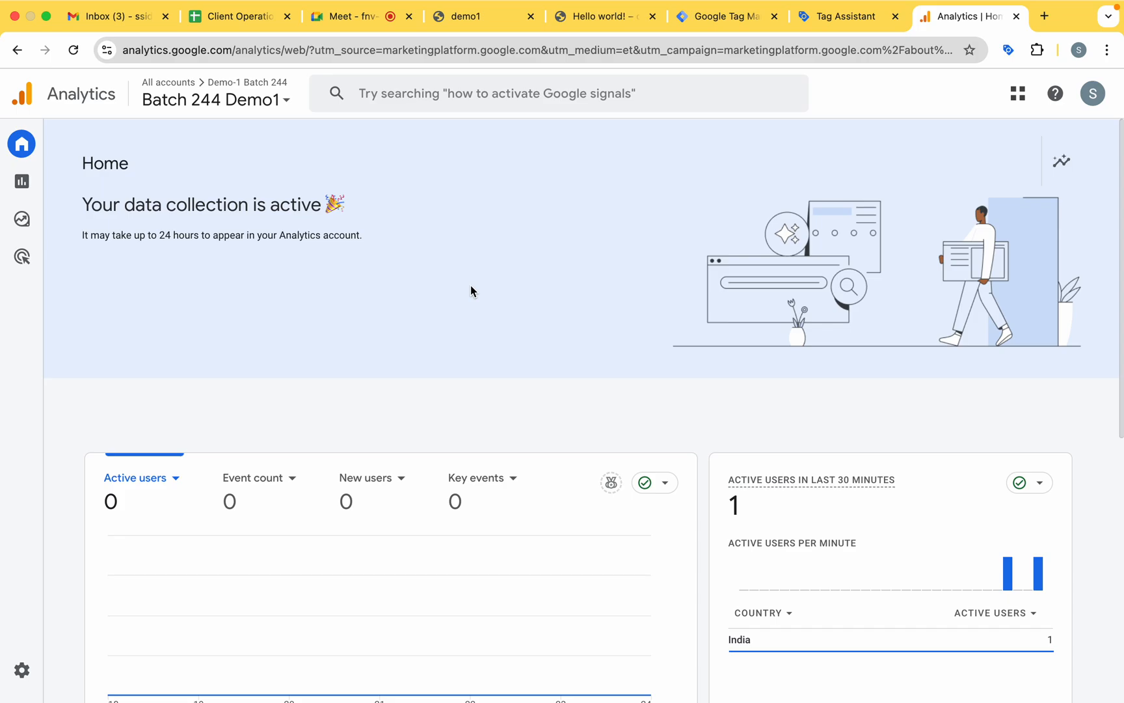
Open DebugView from the property's admin settings in Google Analytics to examine the incoming debug events.
{"action": "mouse_move", "coordinate": [7, 177]}
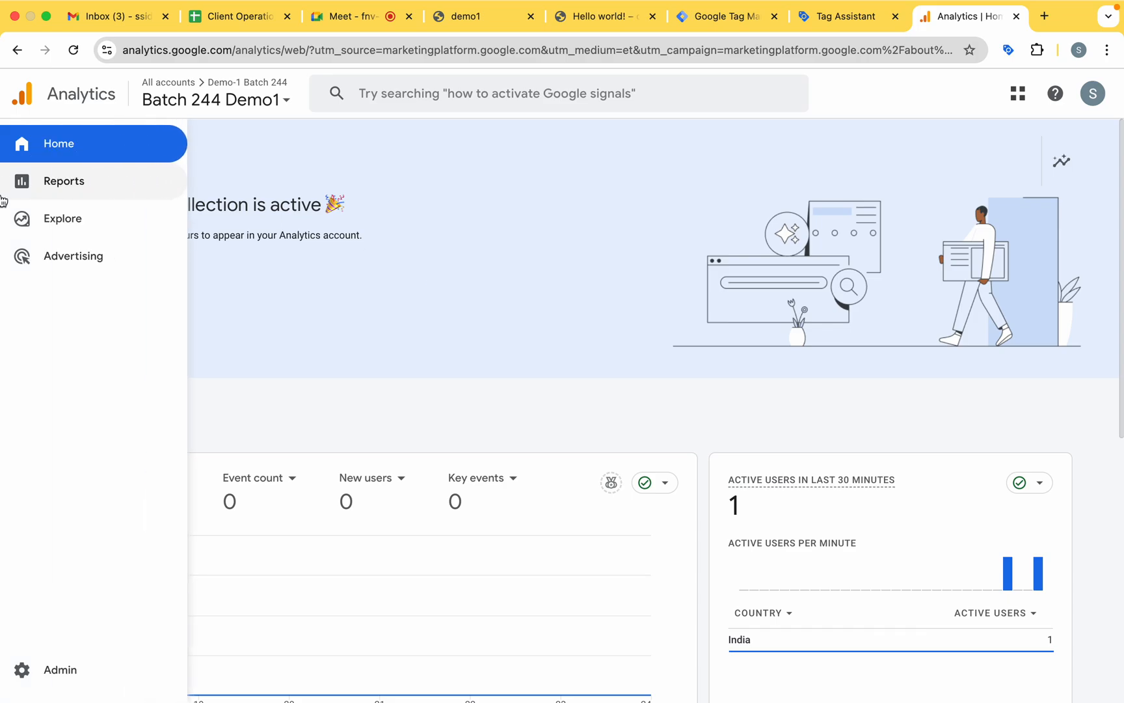
{"action": "left_click", "coordinate": [62, 689]}
{"action": "scroll", "coordinate": [478, 617], "scroll_direction": "down", "scroll_amount": 8}
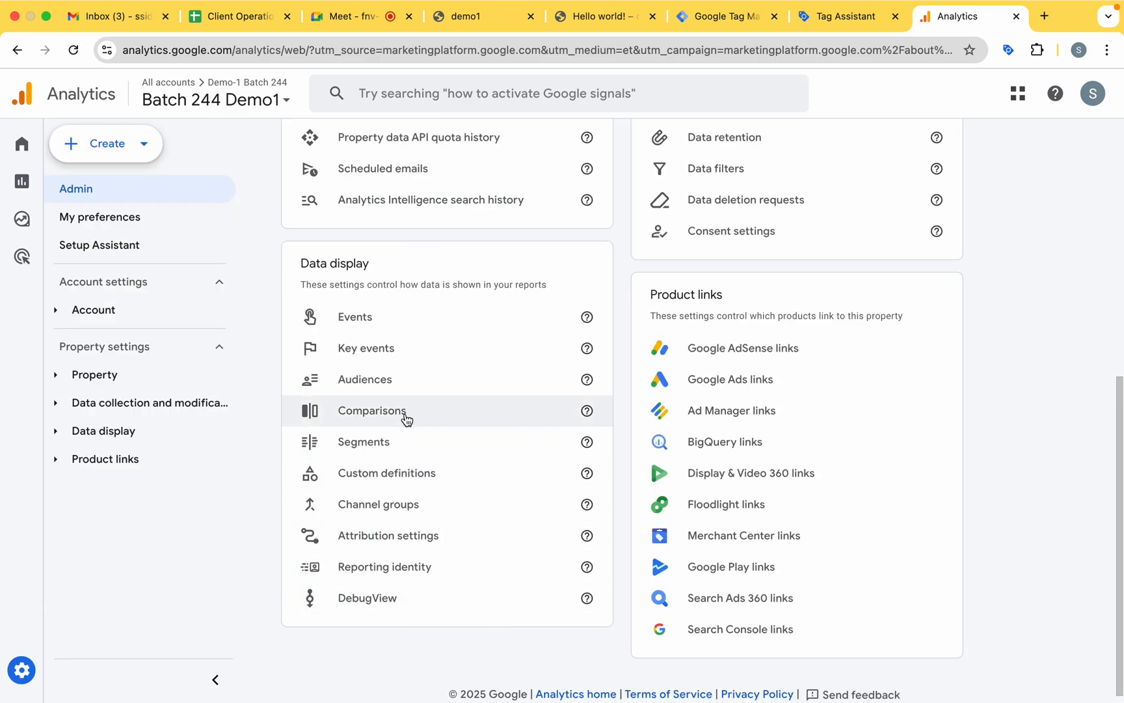
{"action": "scroll", "coordinate": [425, 571], "scroll_direction": "up", "scroll_amount": 1}
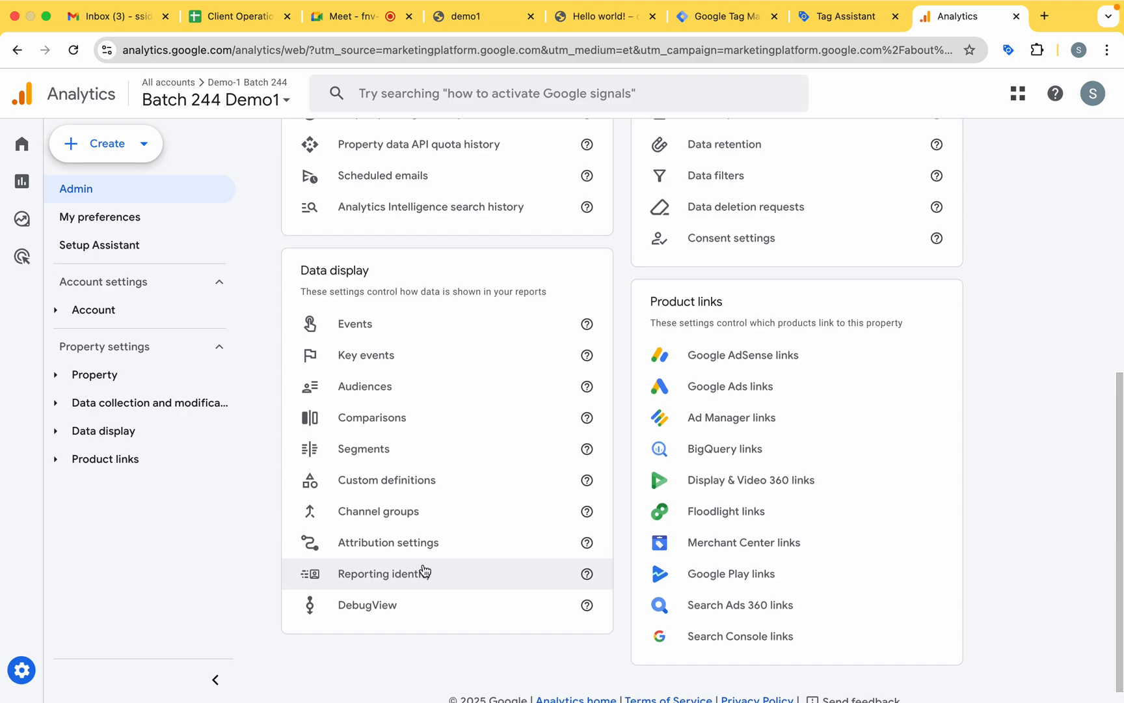
{"action": "left_click", "coordinate": [415, 603]}
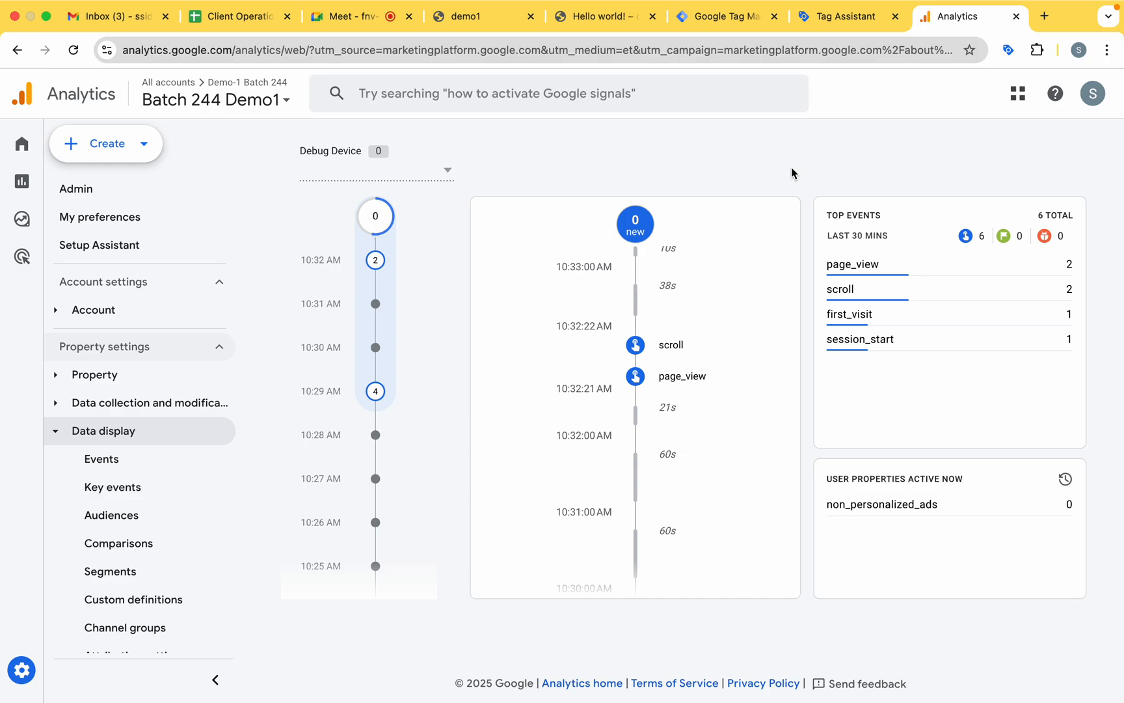
Return to the Analytics Home page and check the active users in the last 30 minutes.
{"action": "mouse_move", "coordinate": [4, 212]}
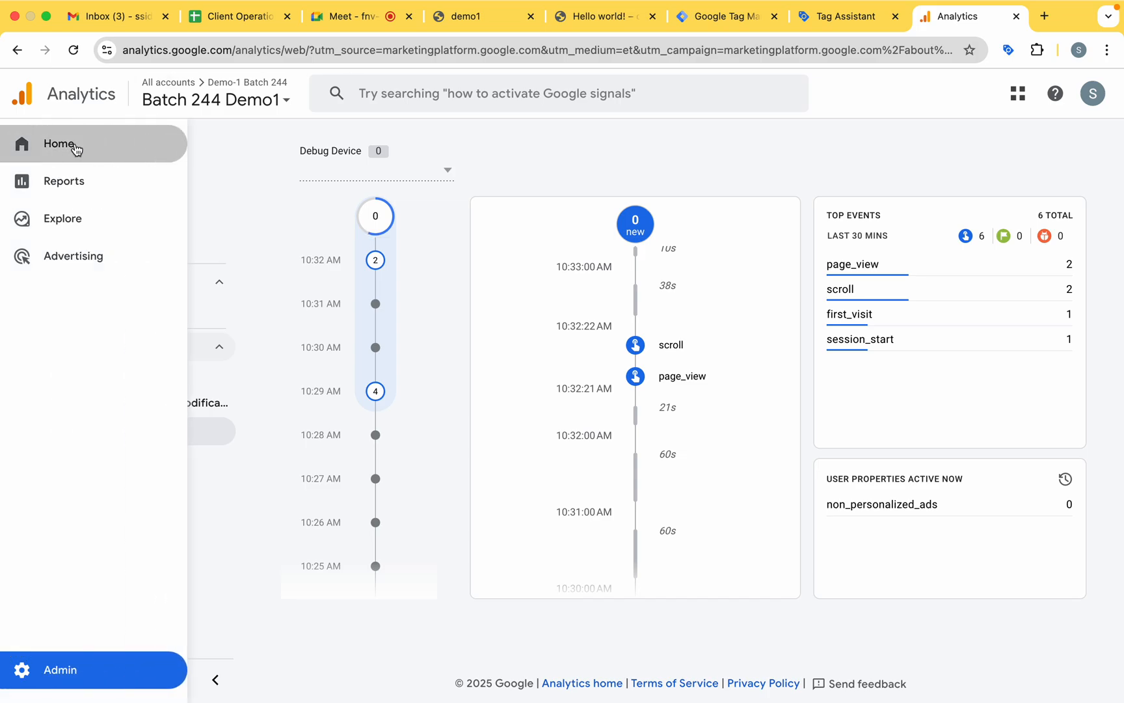
{"action": "left_click", "coordinate": [75, 145]}
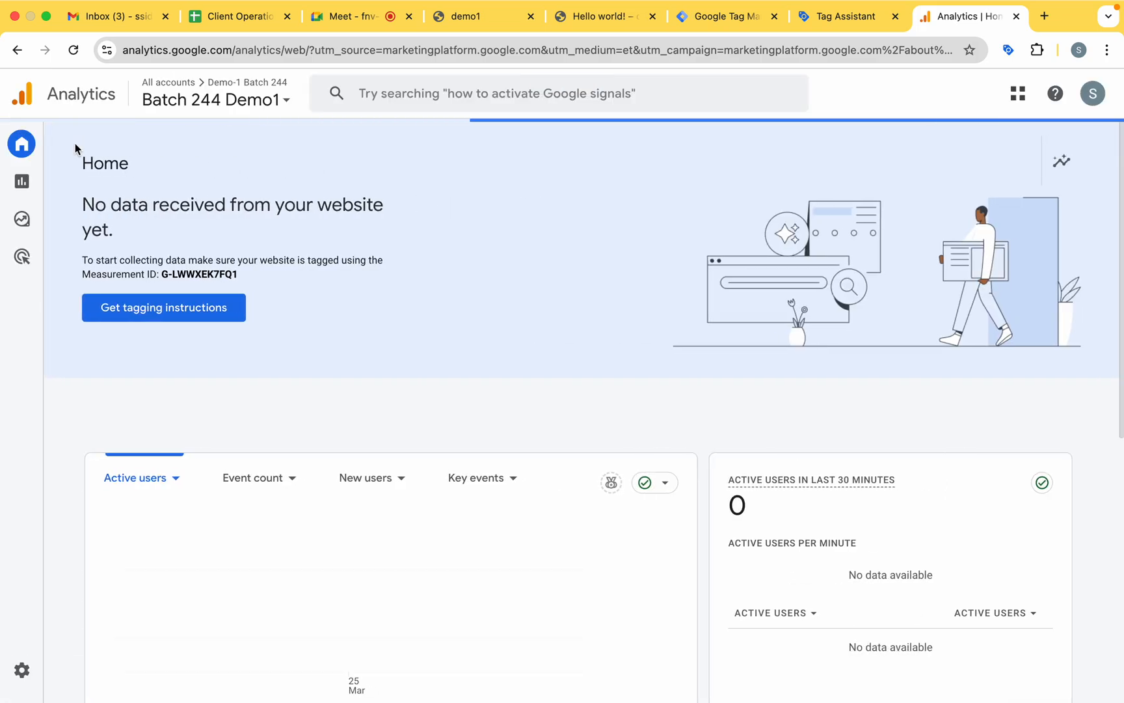
{"action": "scroll", "coordinate": [332, 409], "scroll_direction": "down", "scroll_amount": 1}
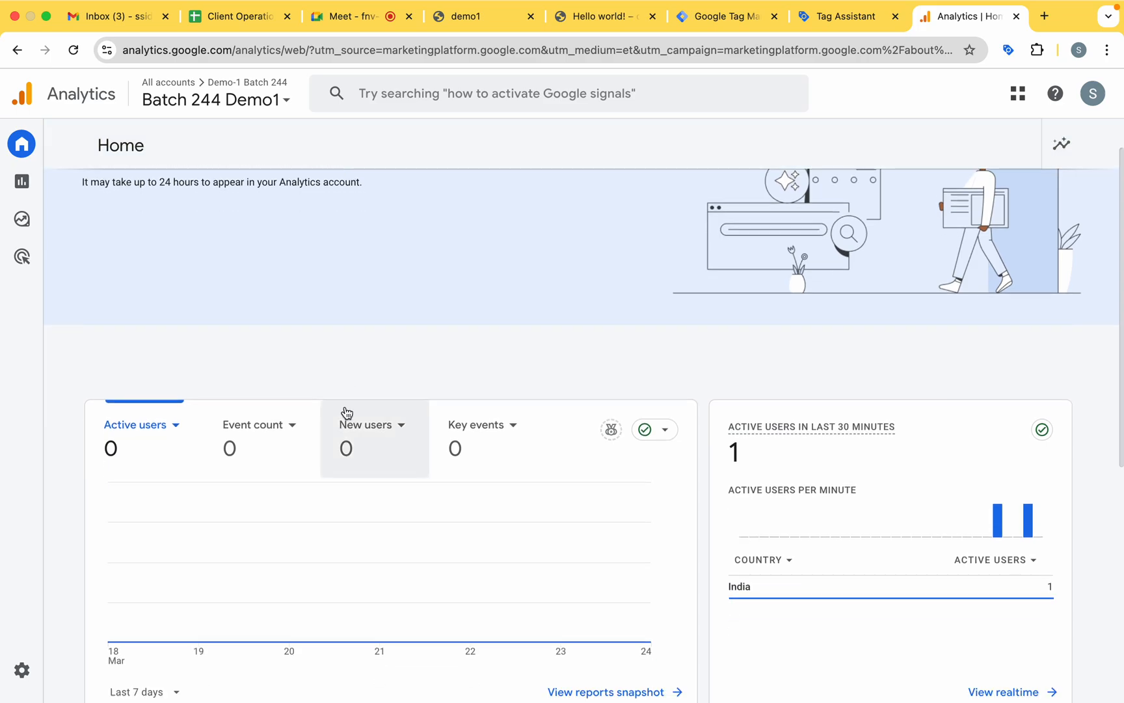
{"action": "scroll", "coordinate": [346, 409], "scroll_direction": "down", "scroll_amount": 5}
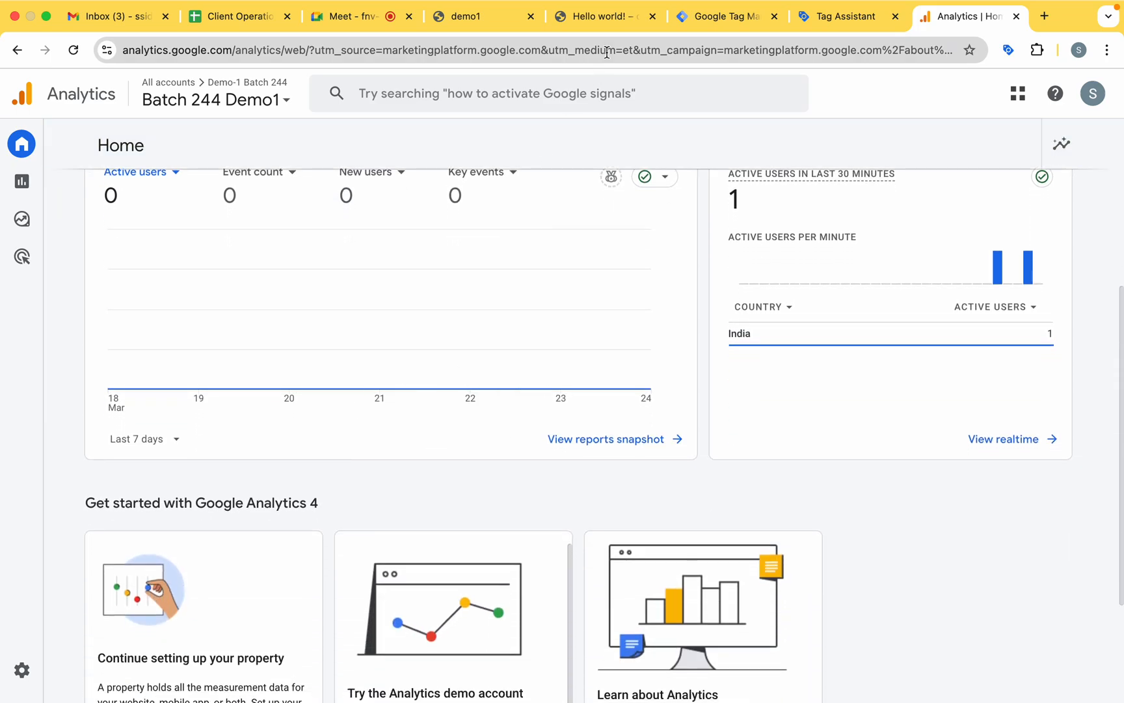
Switch back to the demo1 website and go from the Hello world! post to its home page.
{"action": "left_click", "coordinate": [597, 16]}
{"action": "scroll", "coordinate": [532, 357], "scroll_direction": "up", "scroll_amount": 10}
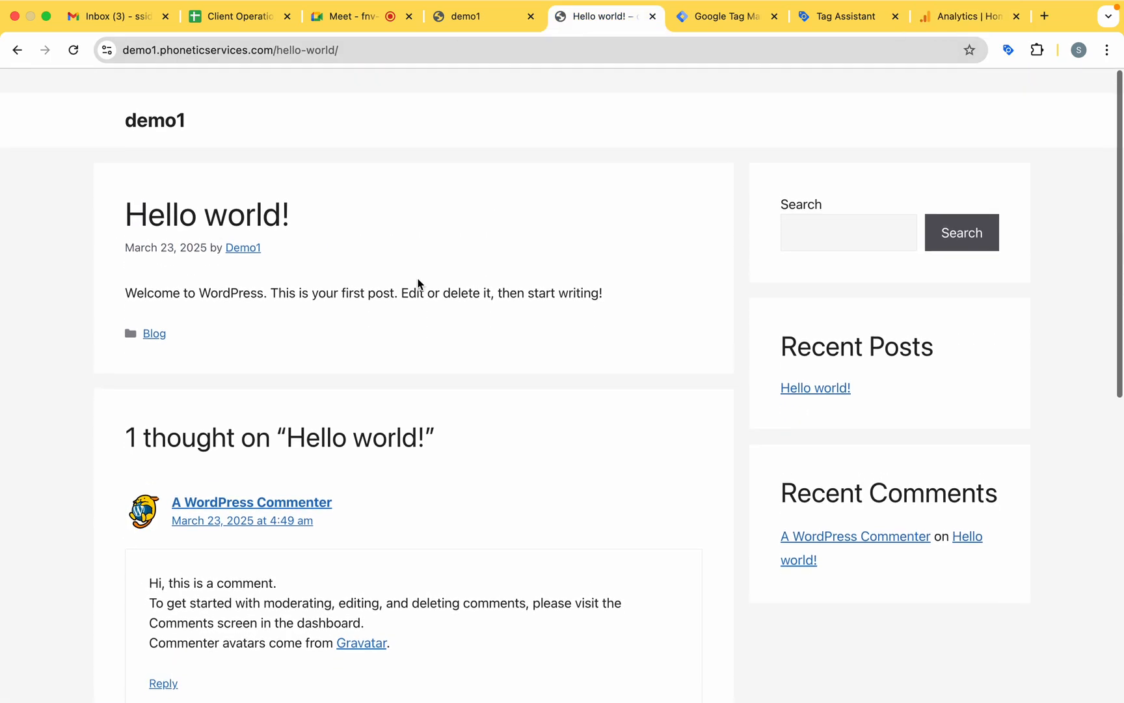
{"action": "left_click", "coordinate": [145, 99]}
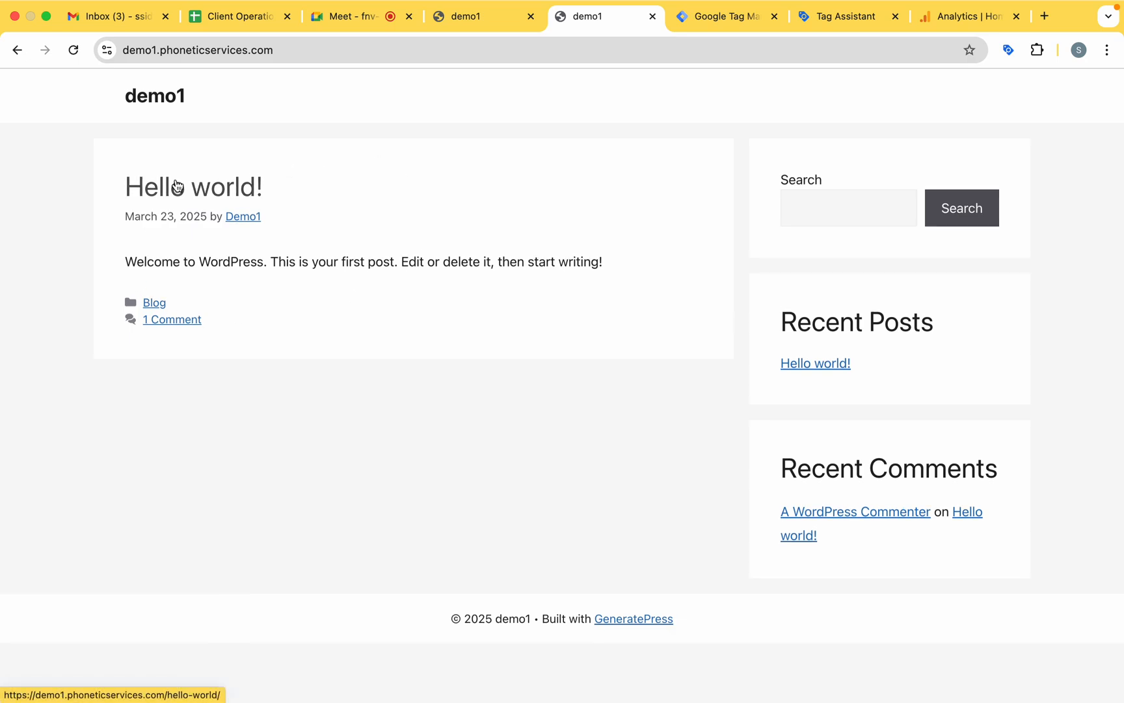